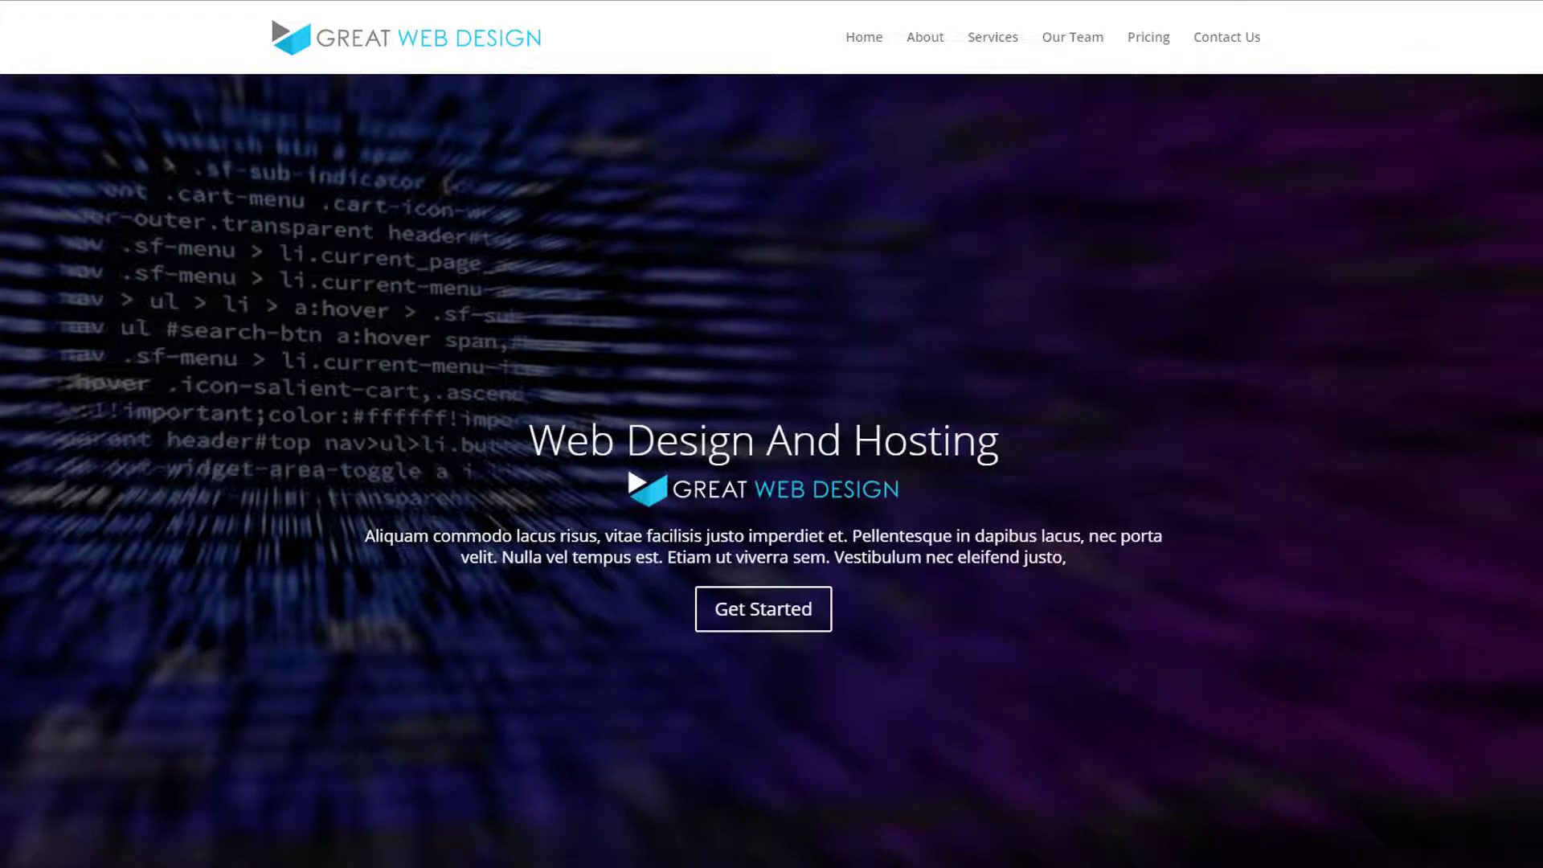
# Review the finished Great Web Design one-page demo site from the hero slider down to the footer
pyautogui.scroll(-6, 1052, 435)
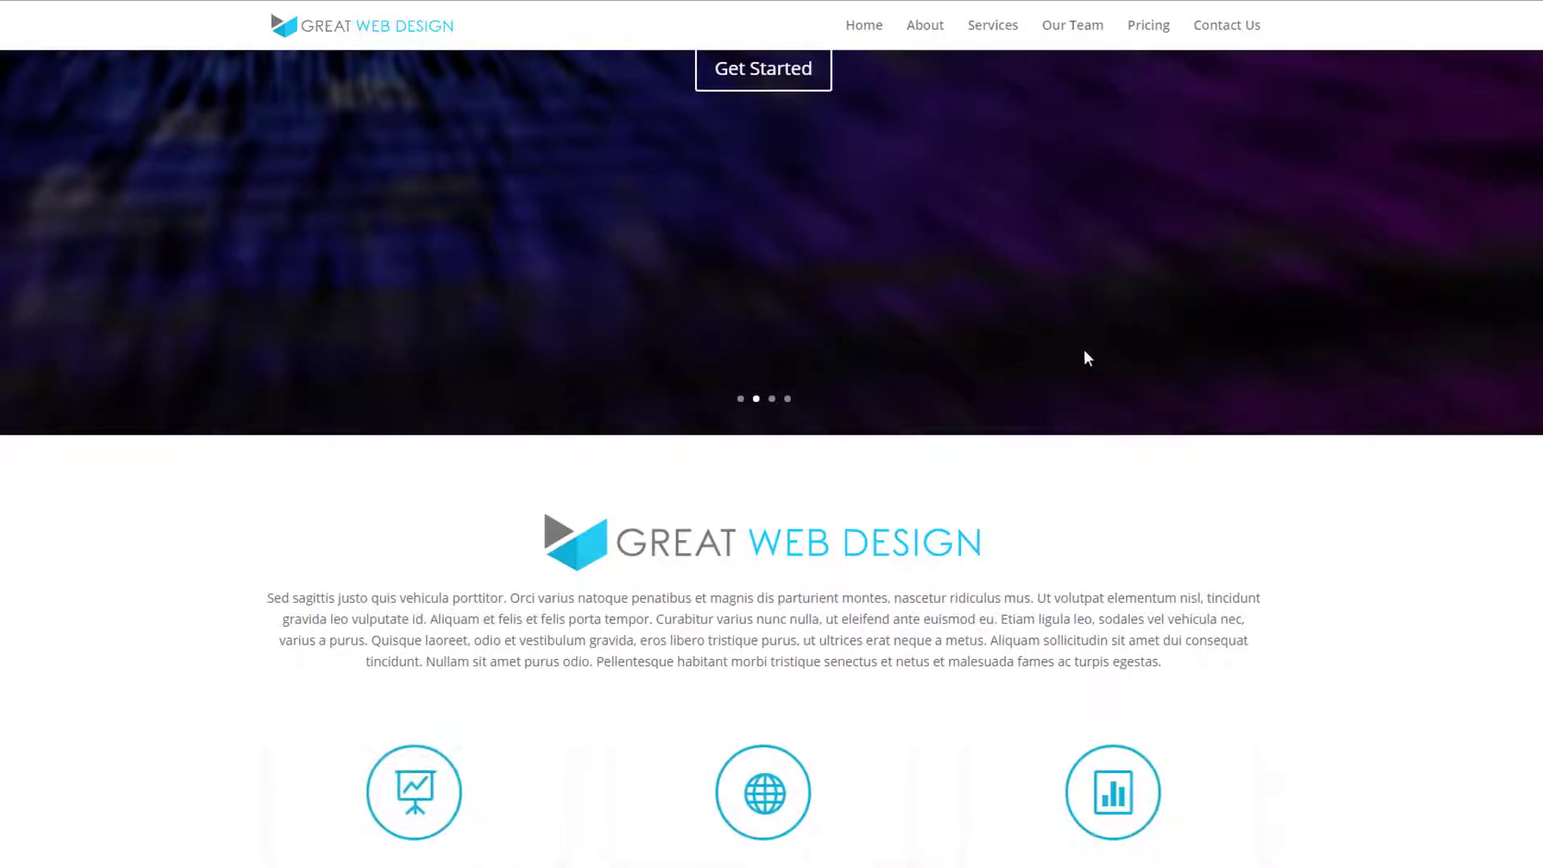
pyautogui.scroll(-2, 1091, 410)
pyautogui.scroll(-7, 1093, 410)
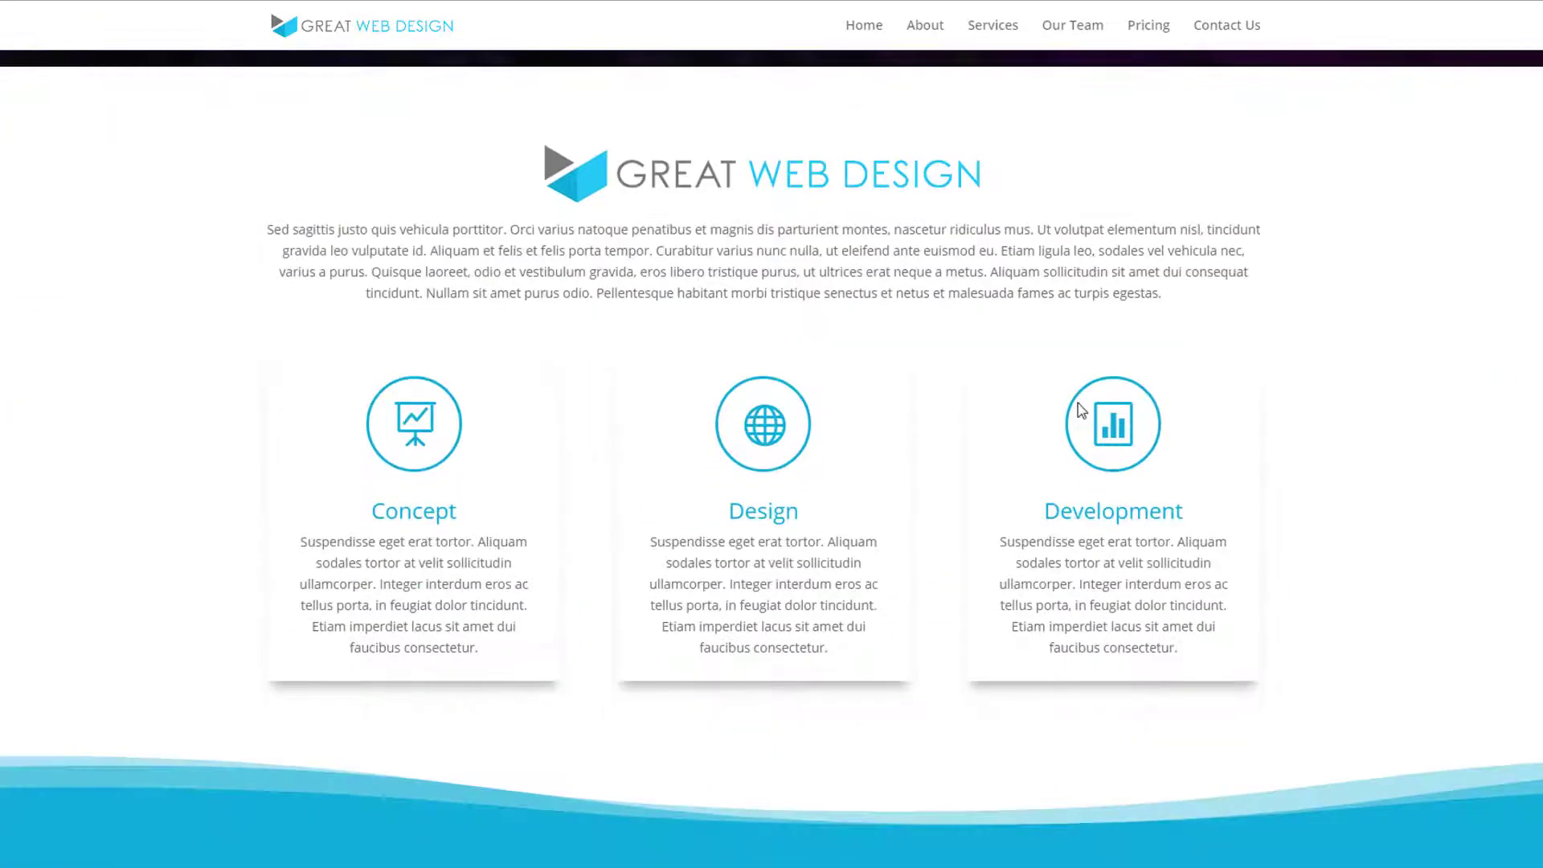
pyautogui.scroll(-6, 1078, 410)
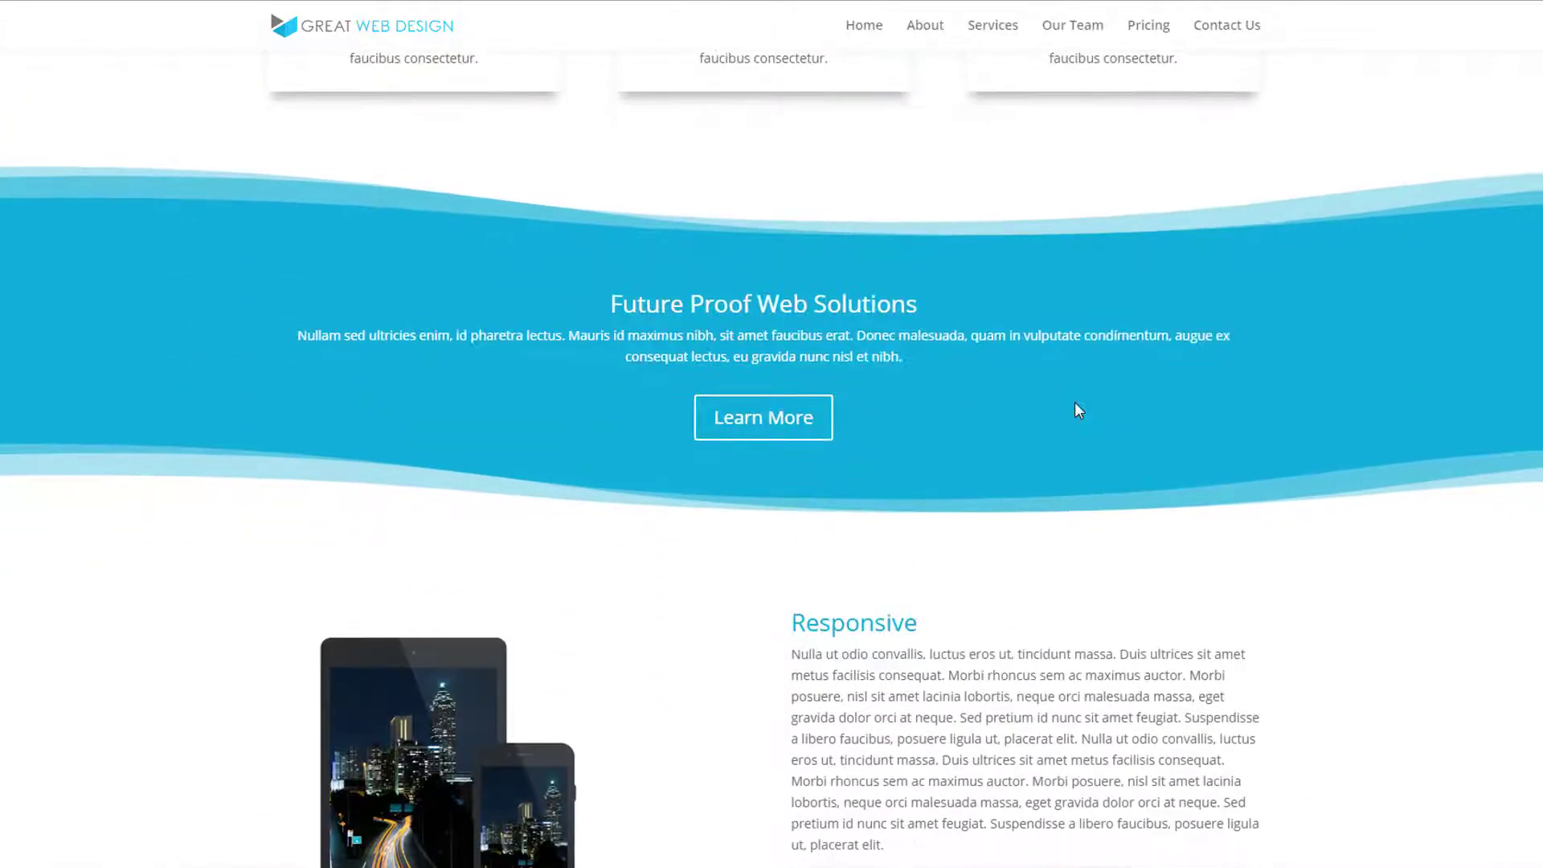
pyautogui.scroll(-6, 1077, 408)
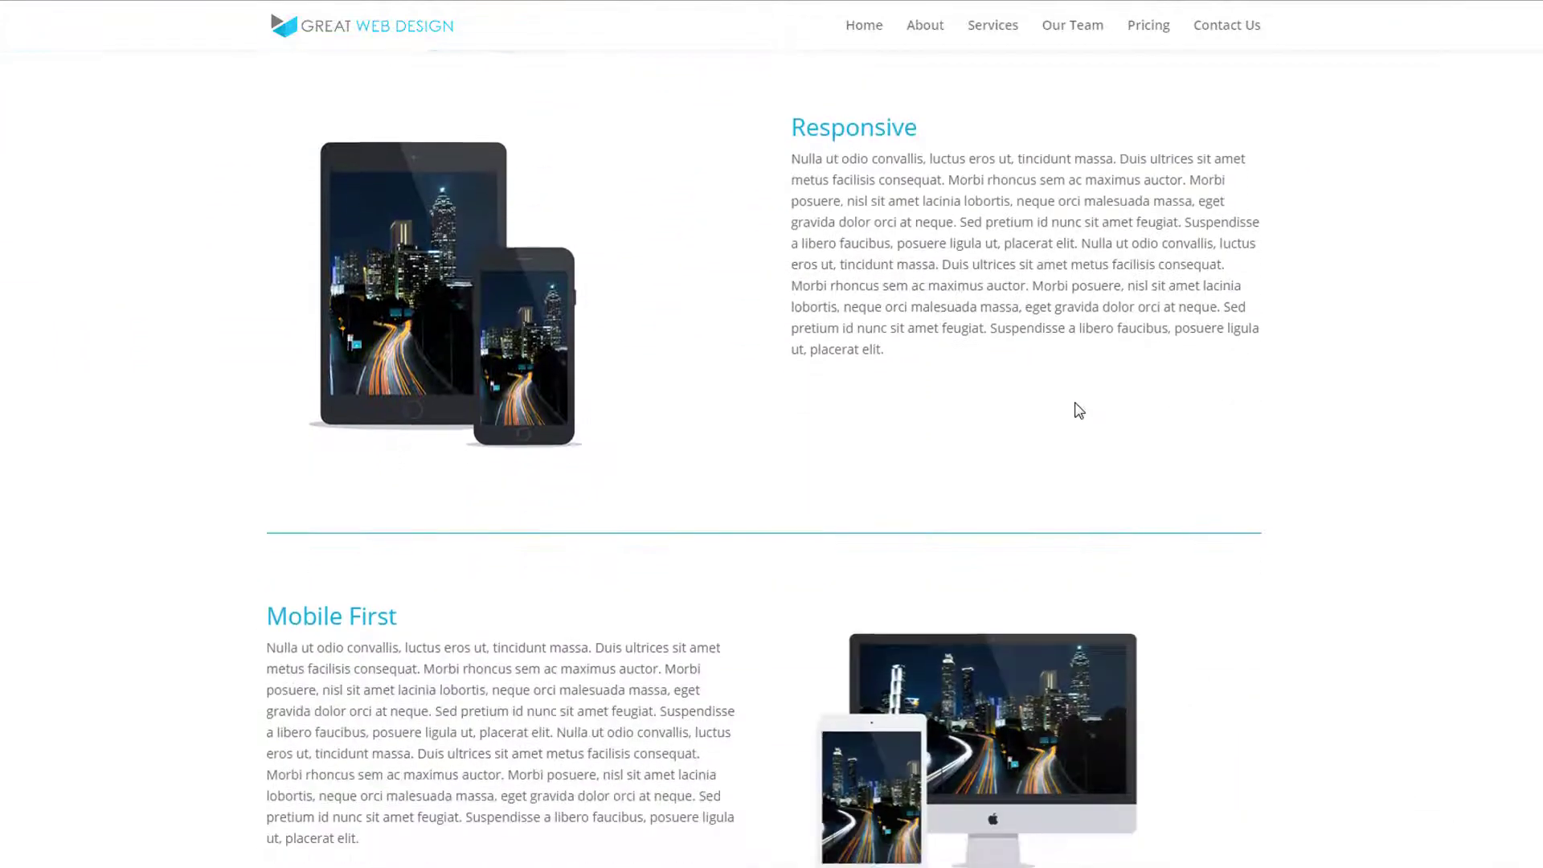
pyautogui.scroll(-5, 1077, 410)
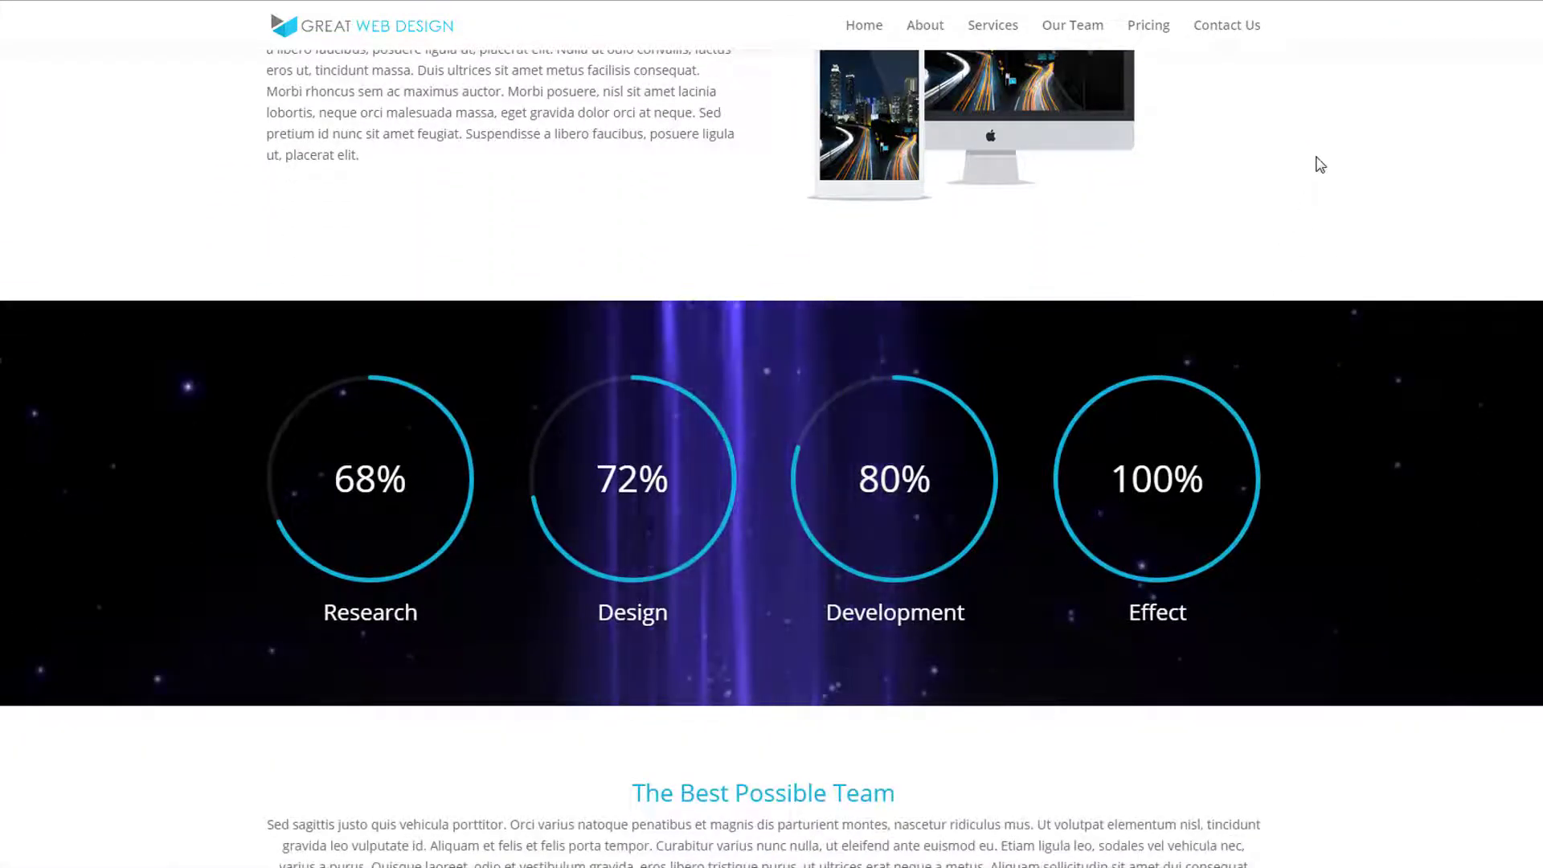
pyautogui.scroll(-9, 1320, 165)
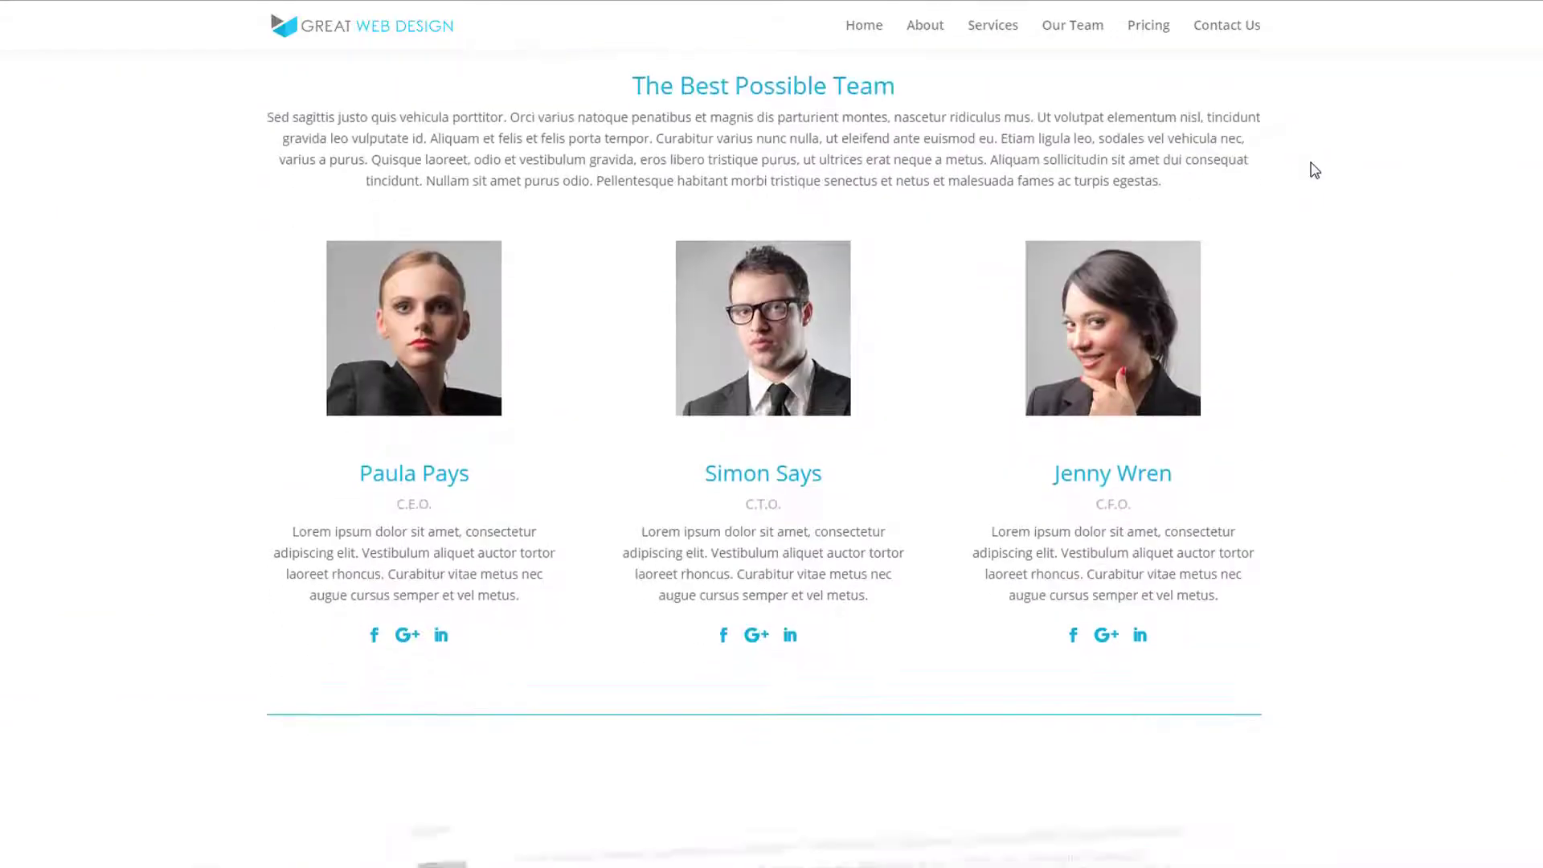
pyautogui.scroll(-11, 1314, 169)
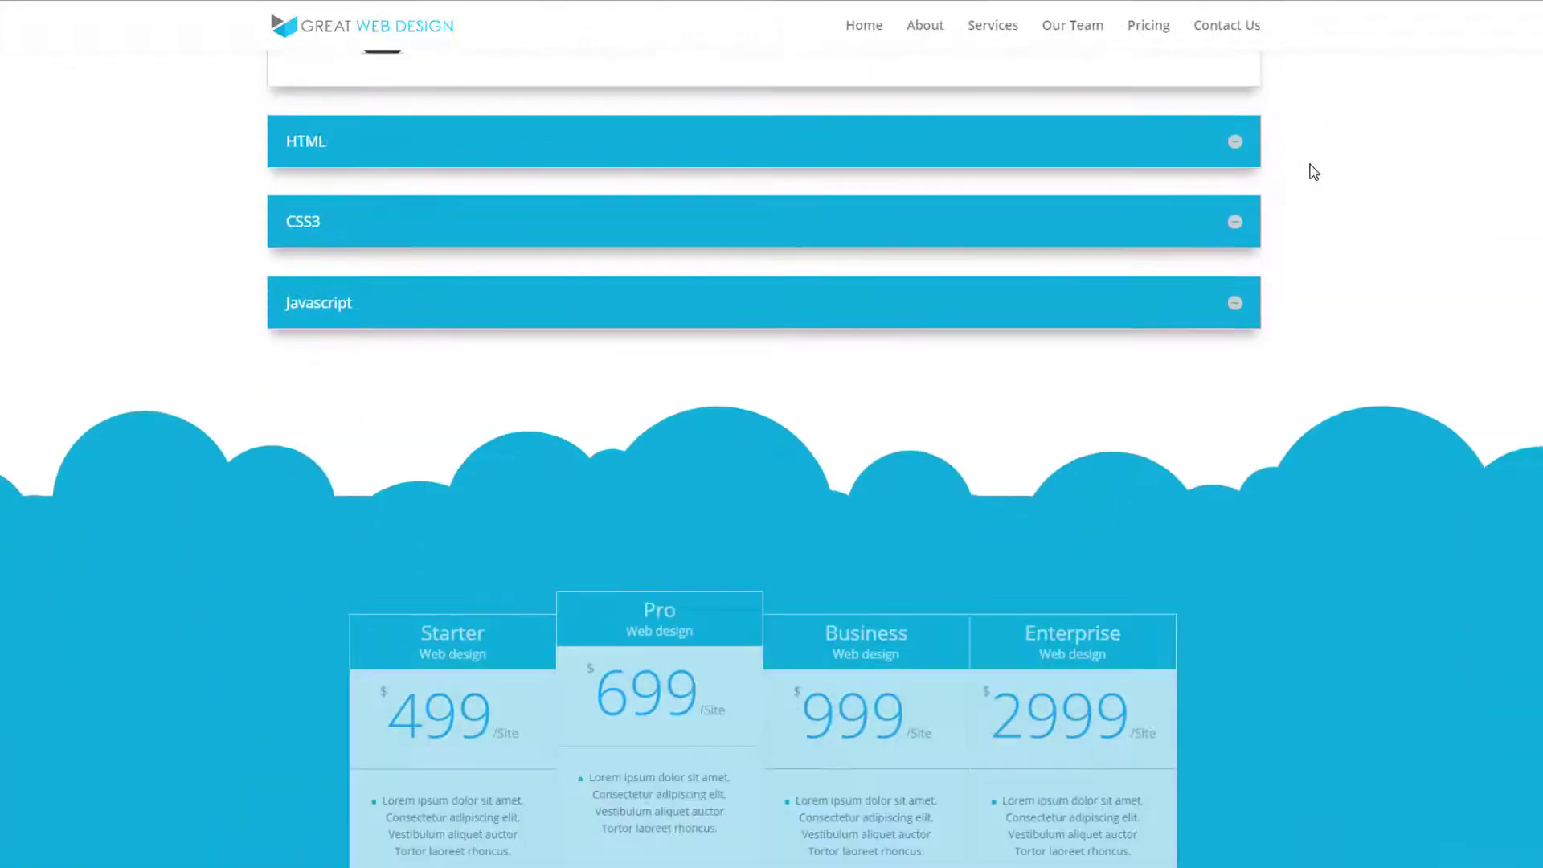
pyautogui.scroll(-9, 1313, 172)
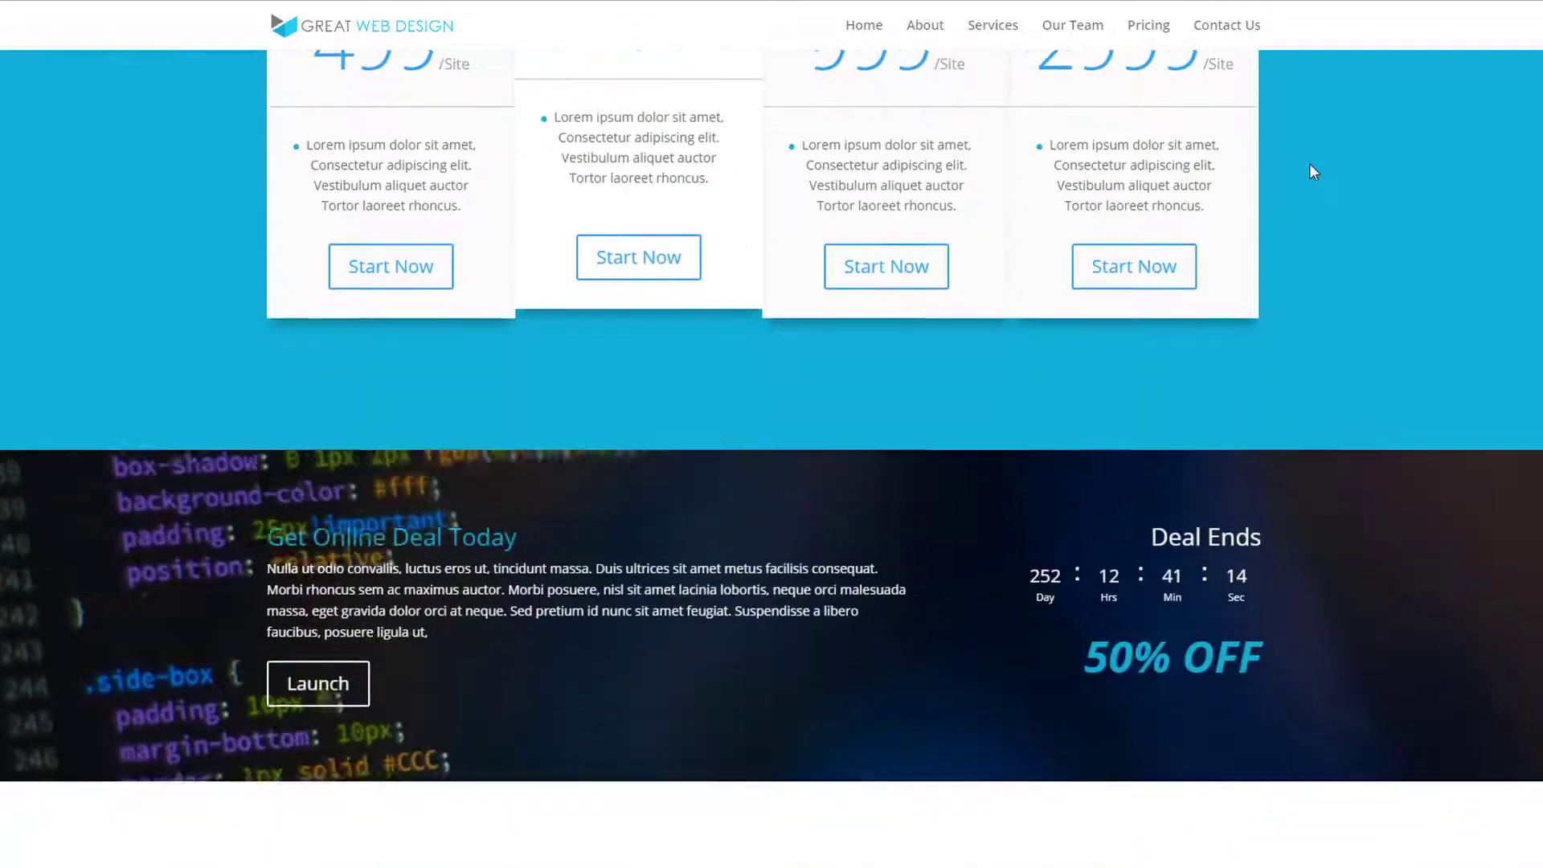
pyautogui.scroll(-8, 1313, 172)
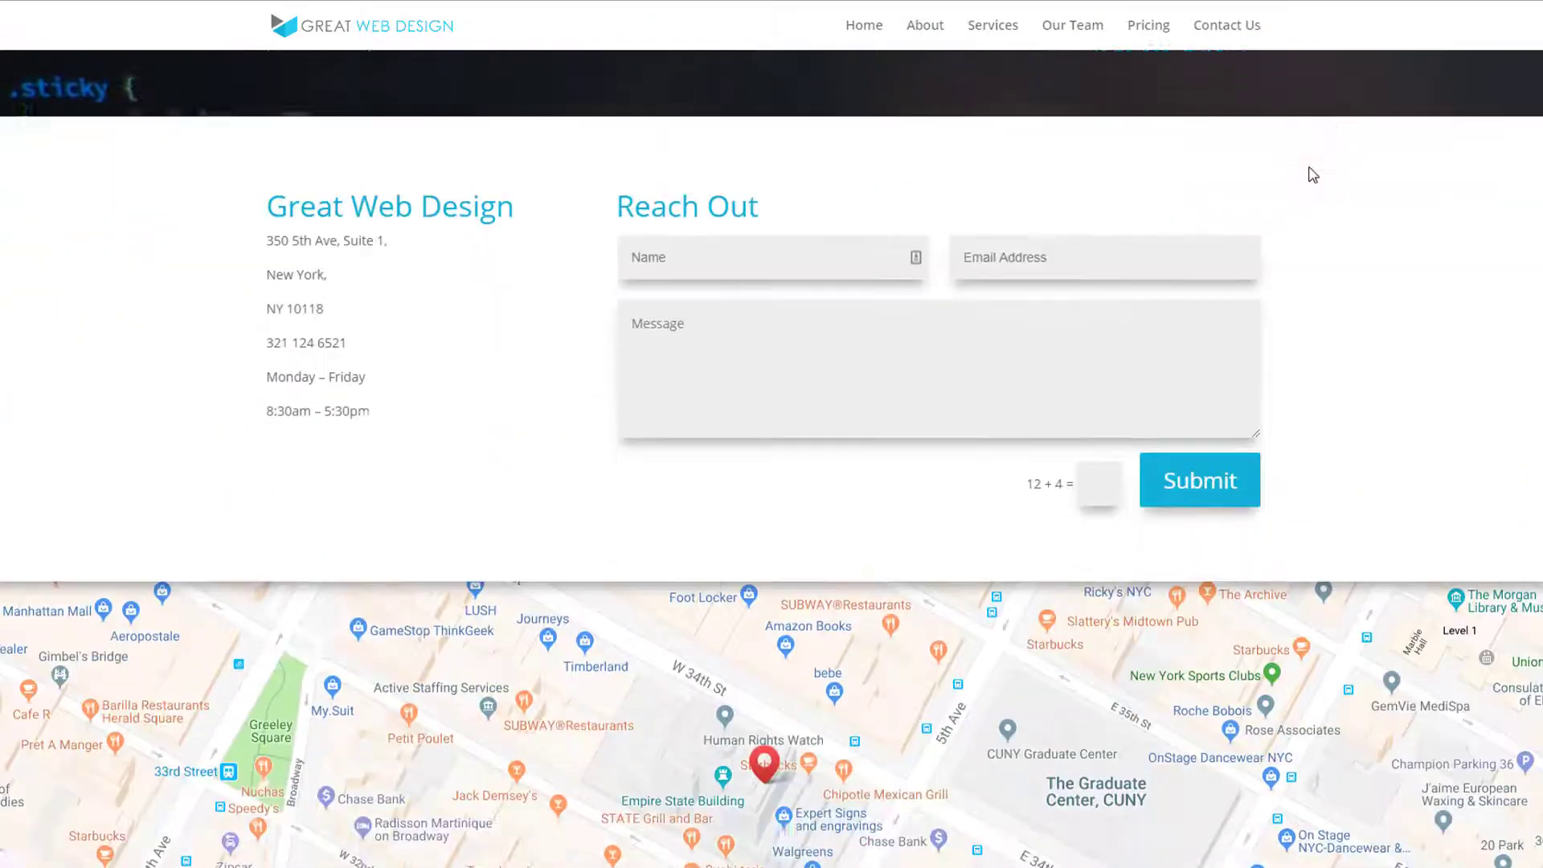
pyautogui.scroll(-3, 1313, 174)
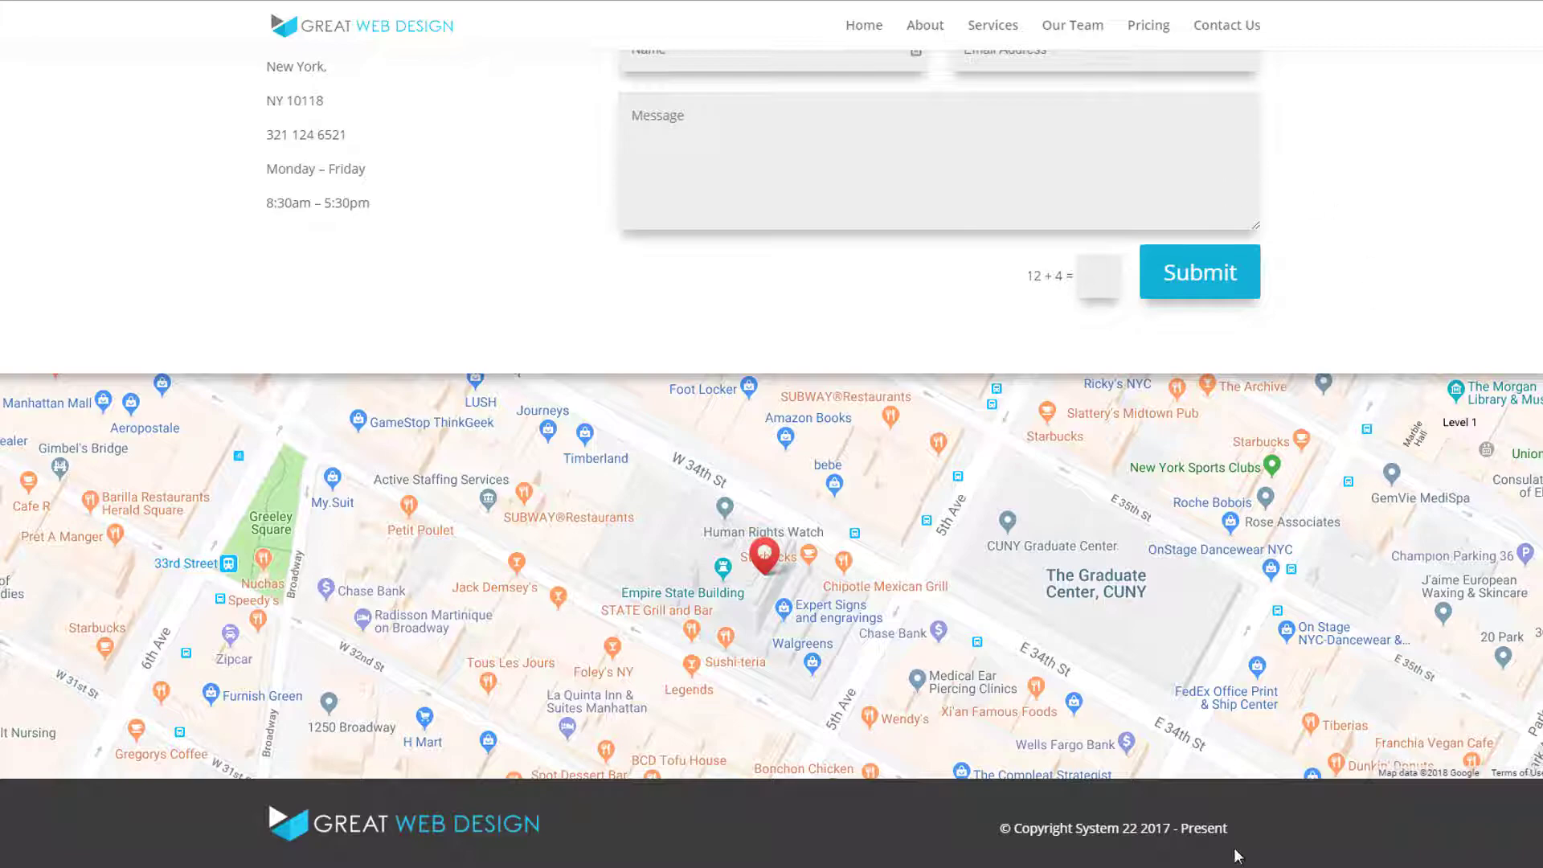
# Check the demo site's About, Services, Our Team, Pricing and Contact Us links from the top of the page
pyautogui.press('Home')
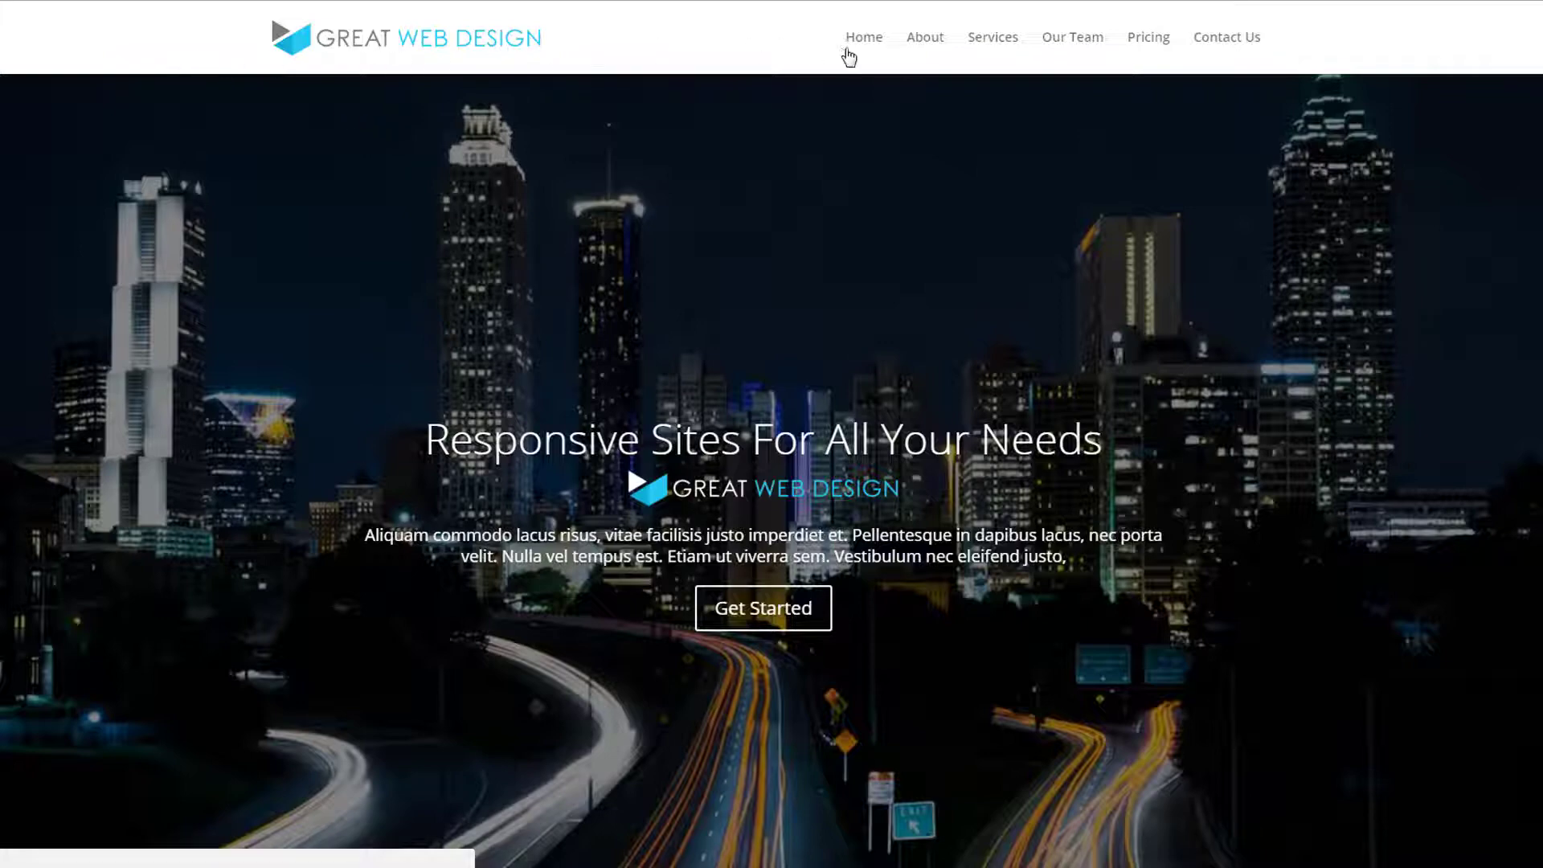
pyautogui.click(927, 40)
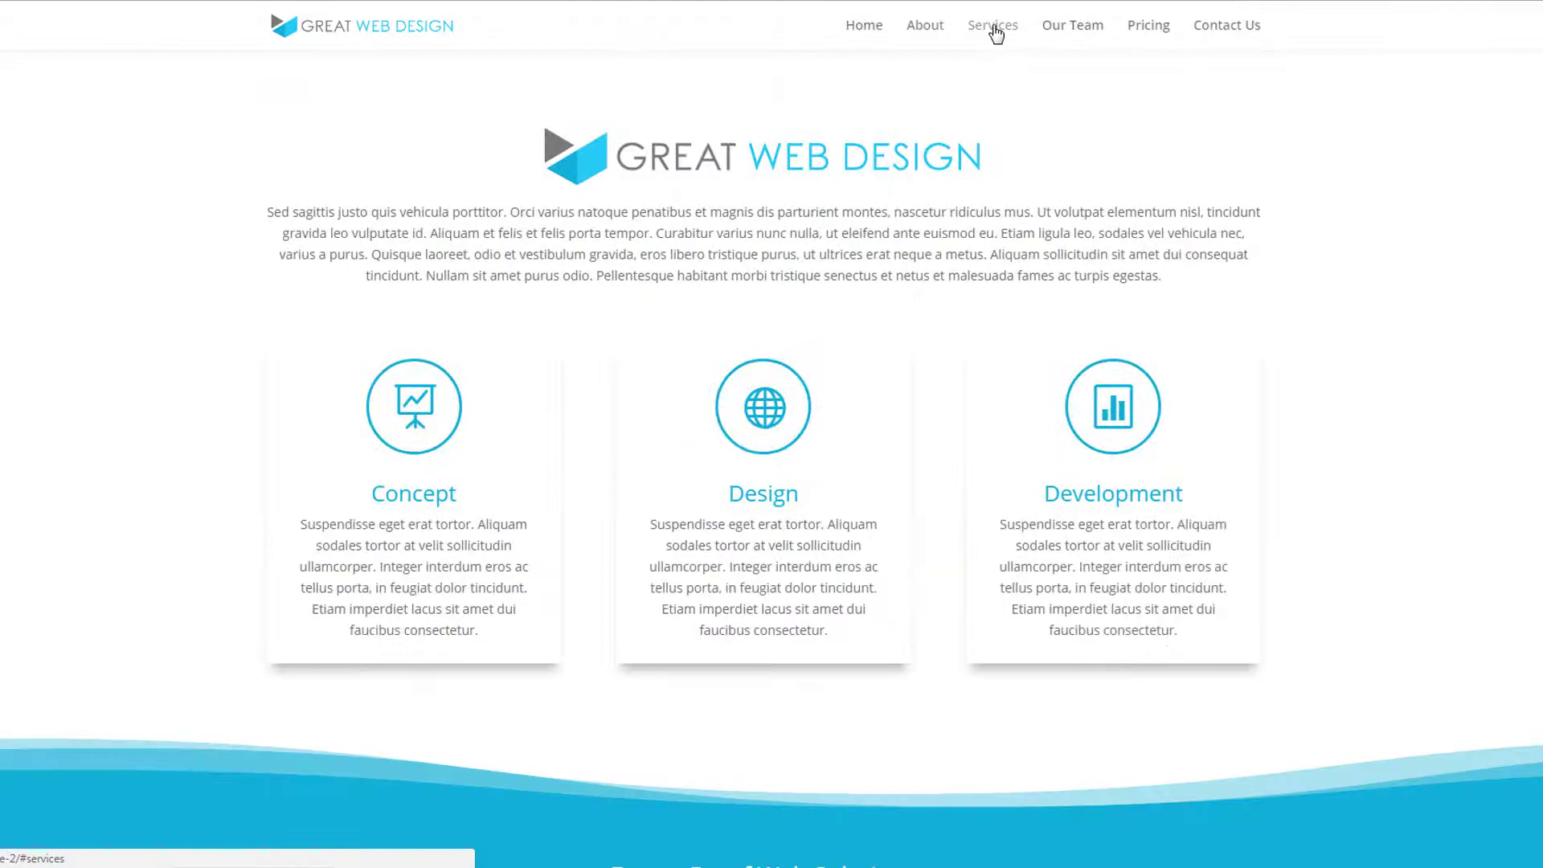
pyautogui.click(995, 32)
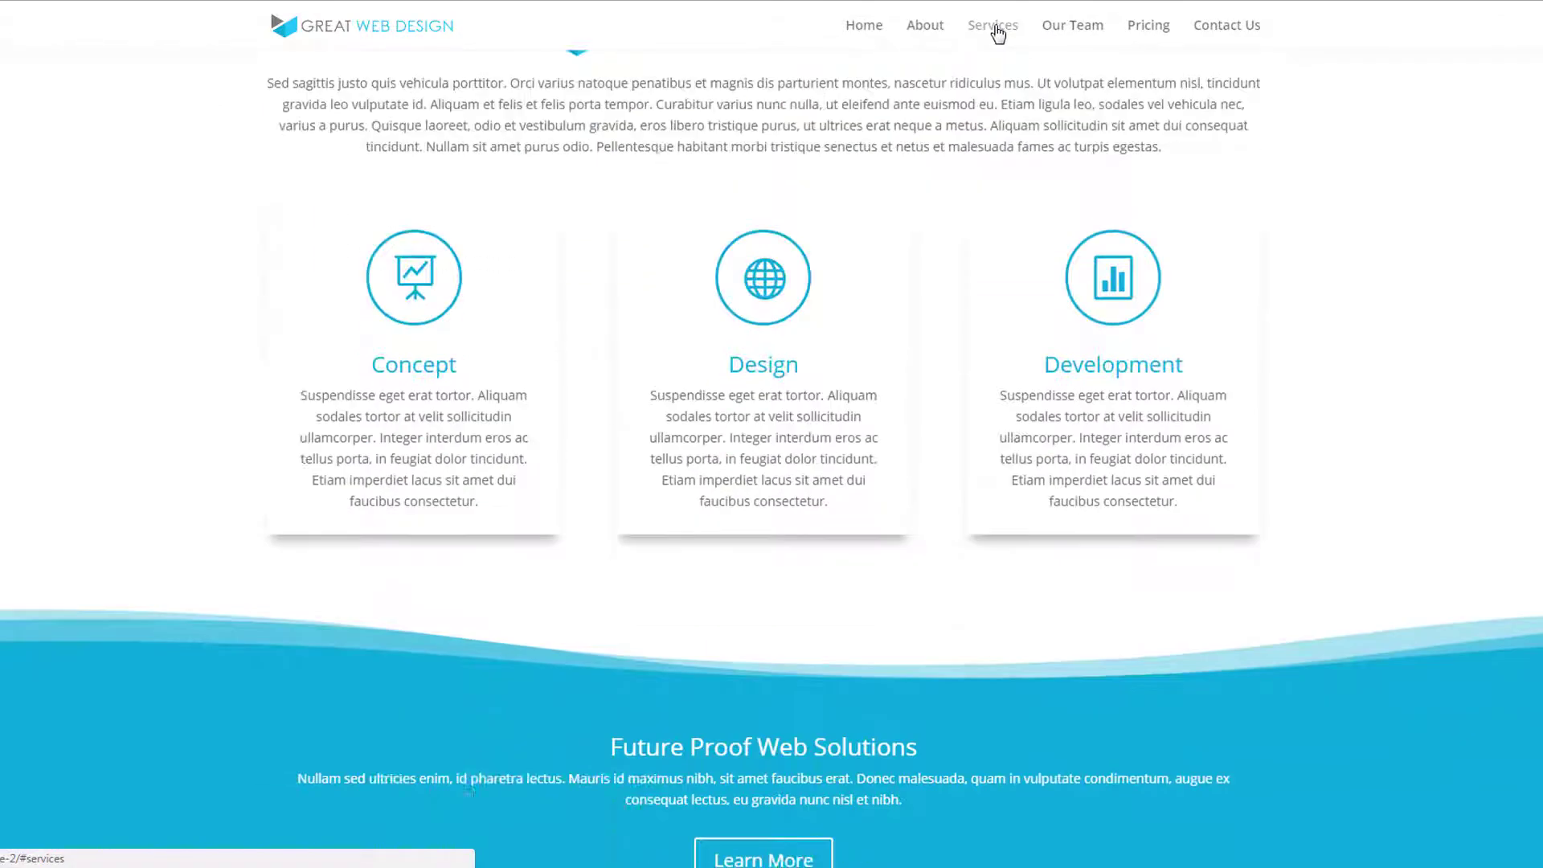
pyautogui.click(1069, 34)
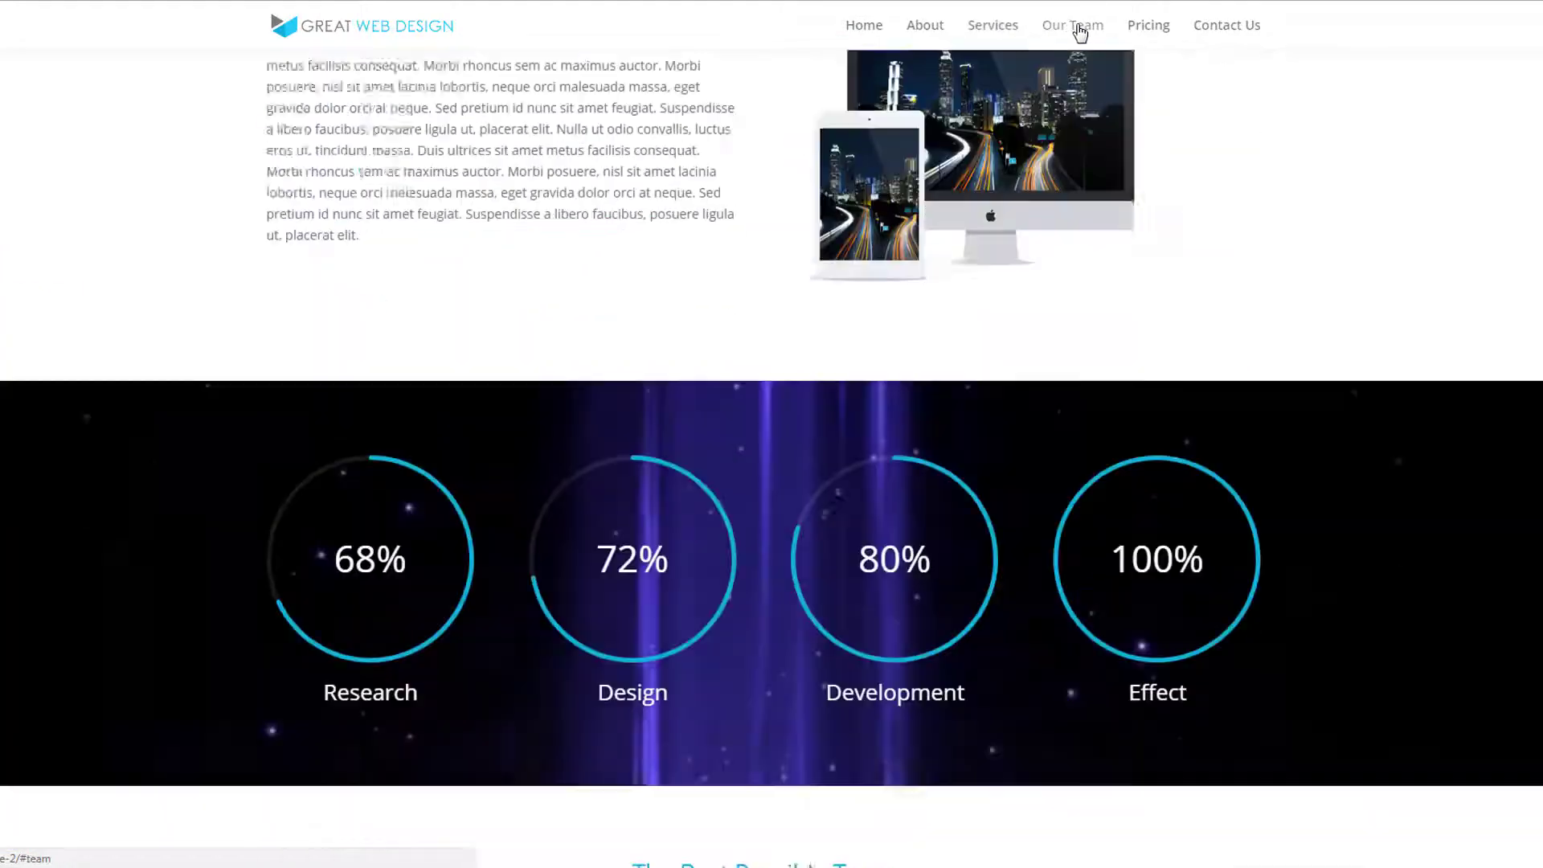
pyautogui.click(1162, 33)
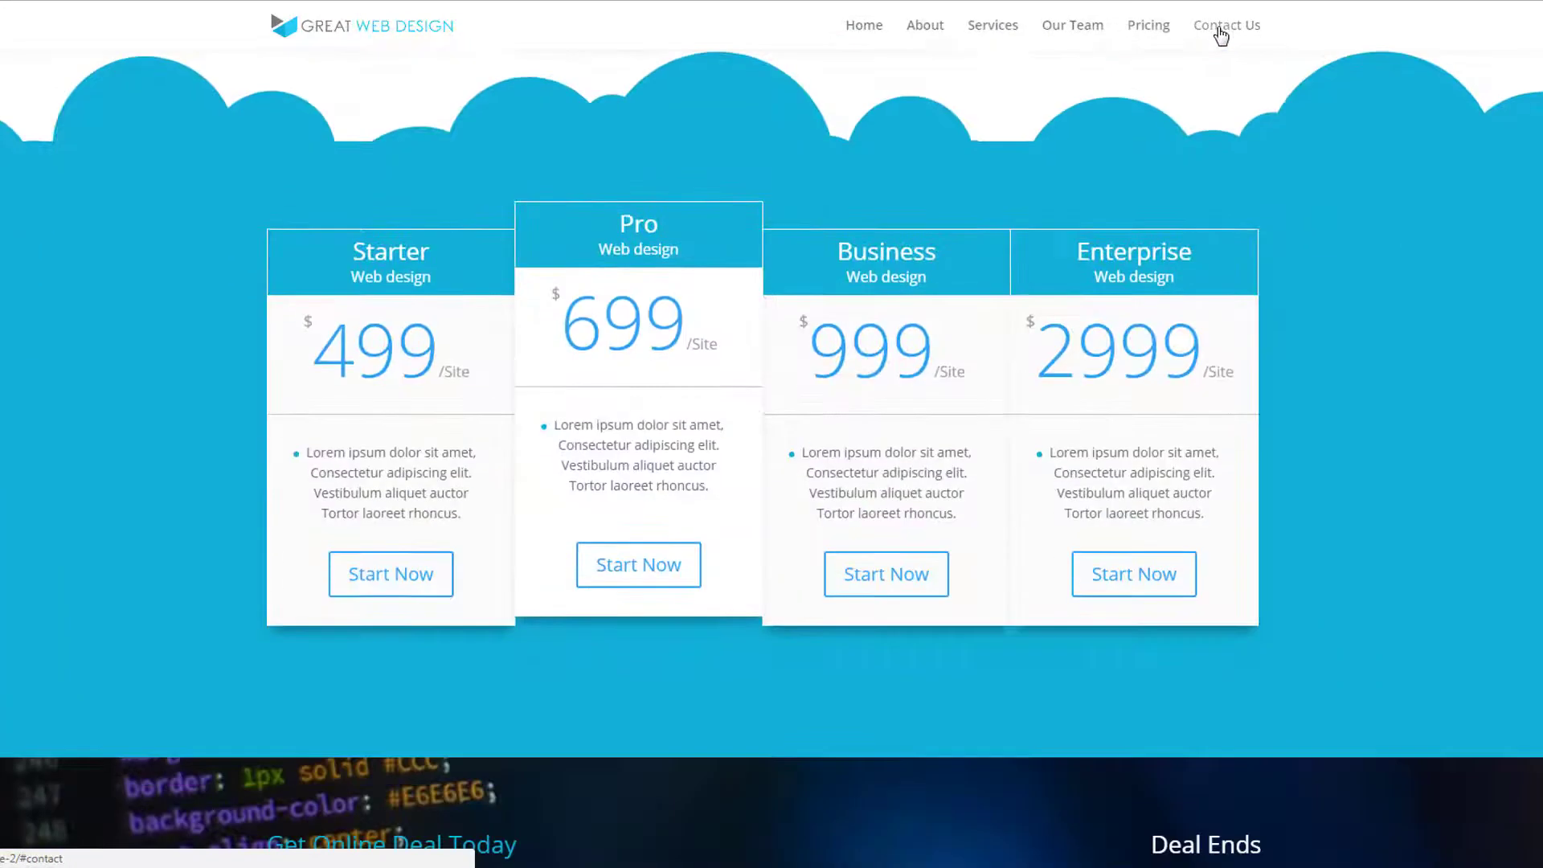
pyautogui.click(1221, 32)
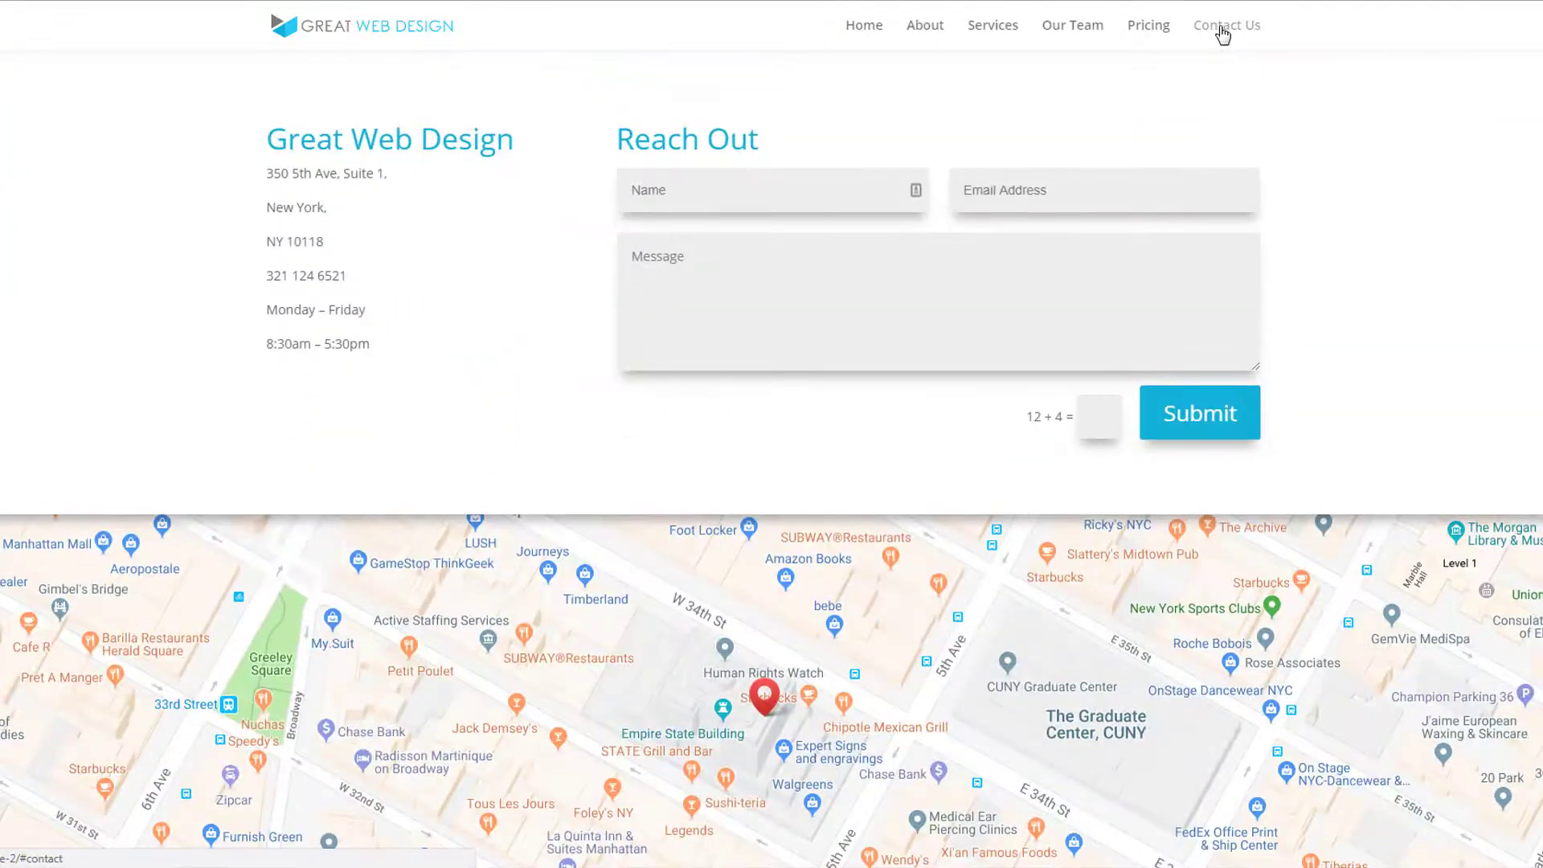
pyautogui.scroll(20, 1467, 713)
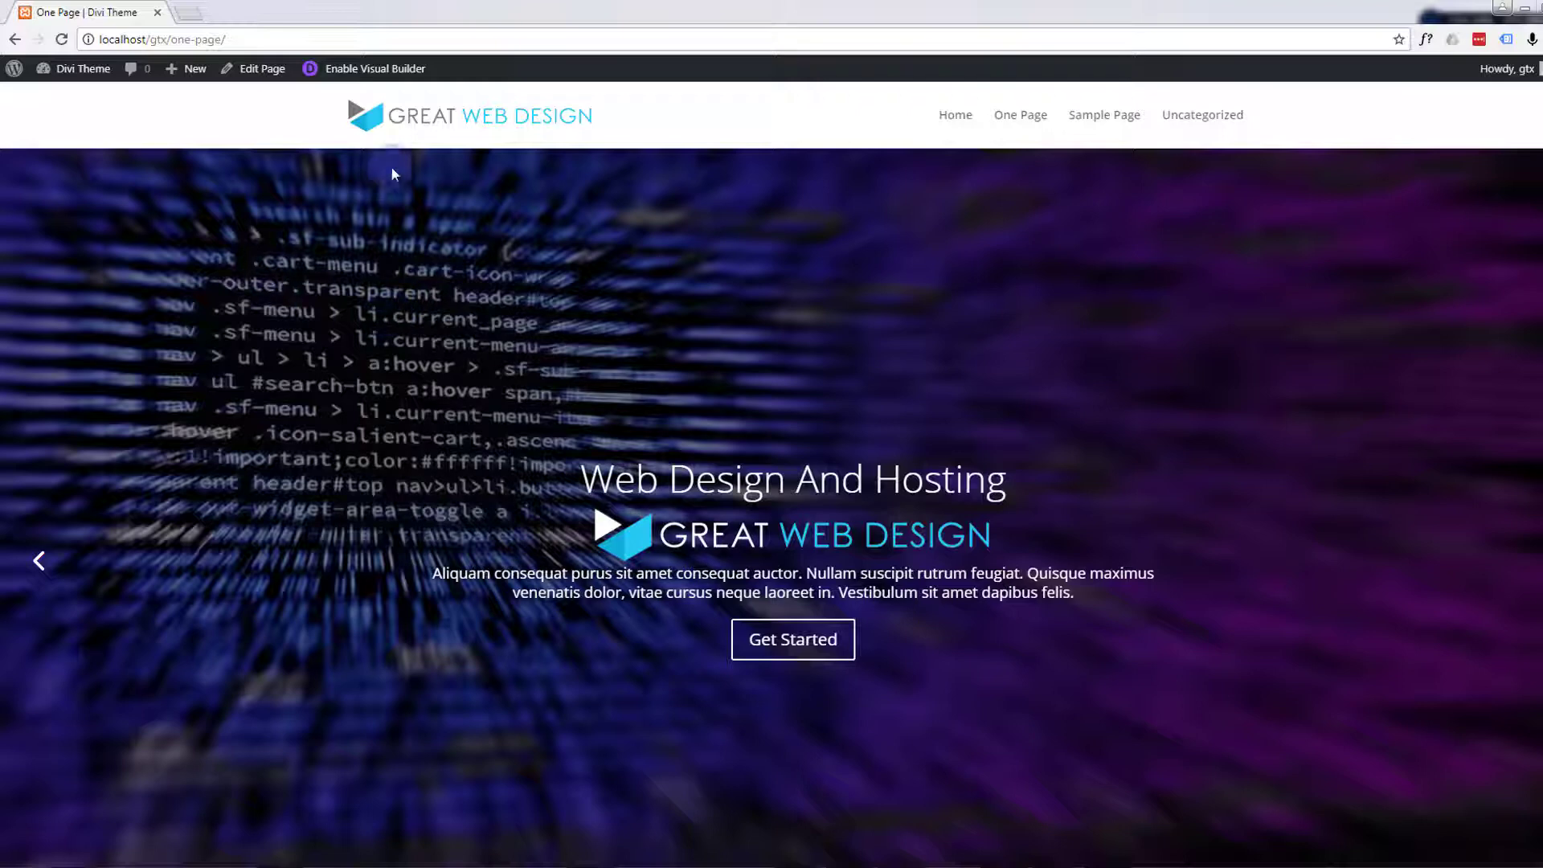
# Open the One Page page for editing in a new tab and go to Divi's Theme Customizer
pyautogui.middleClick(264, 71)
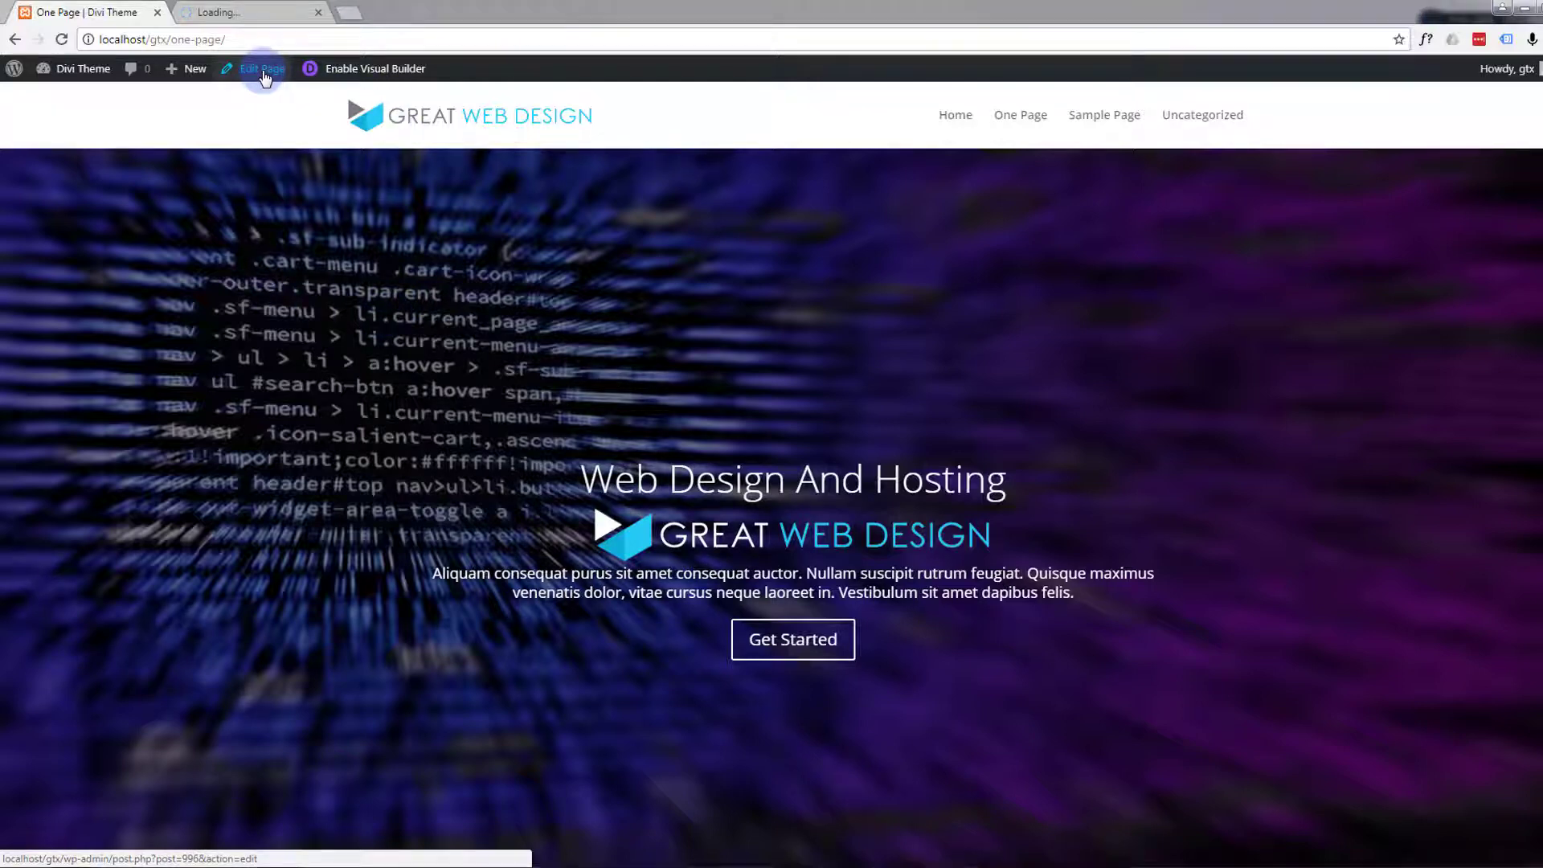
pyautogui.click(263, 14)
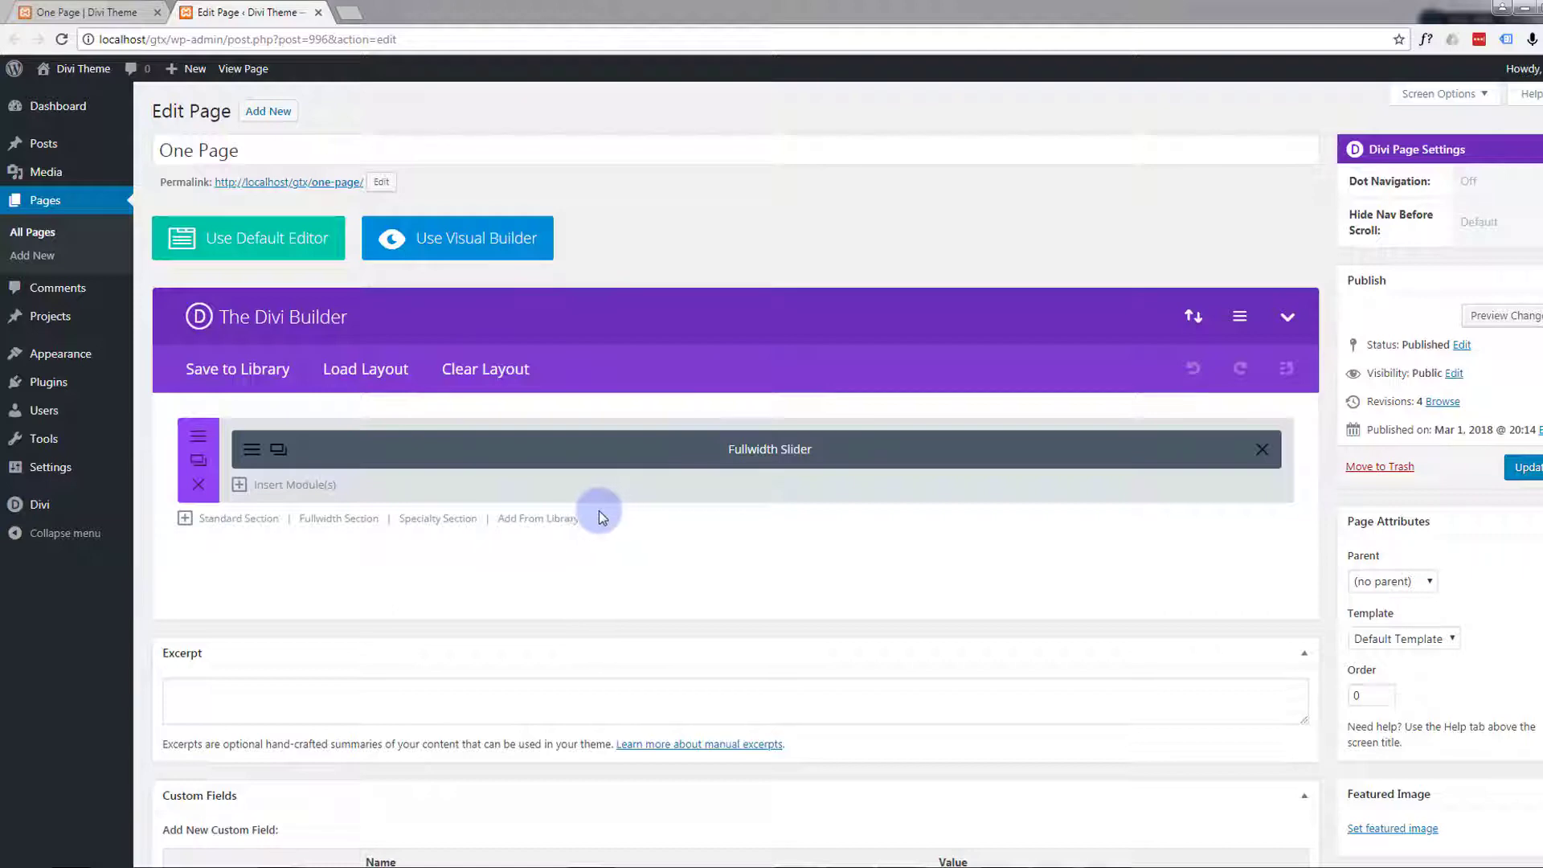
pyautogui.moveTo(90, 502)
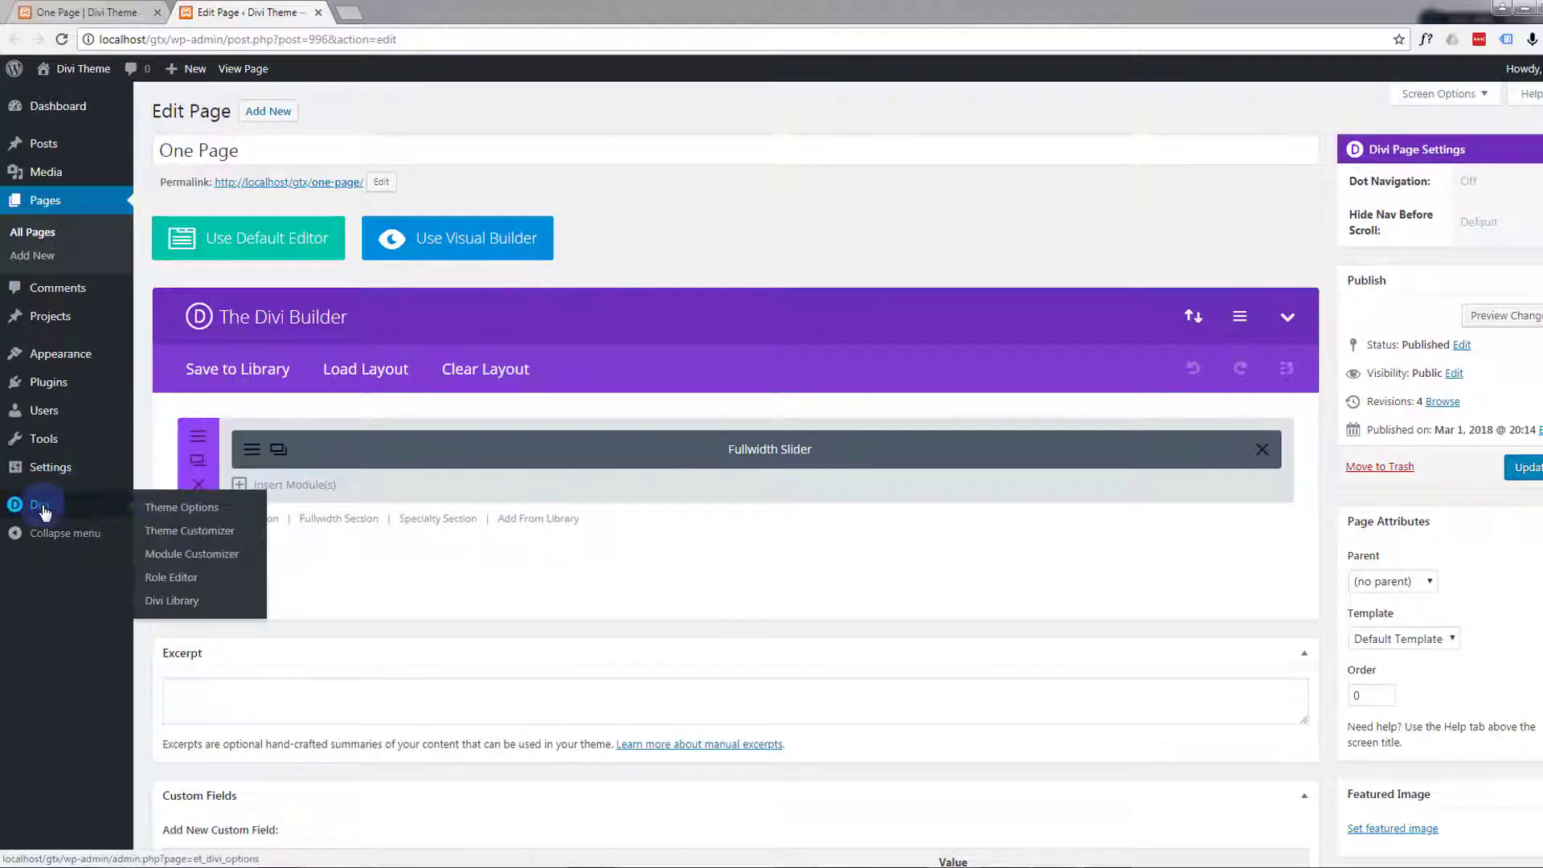
pyautogui.click(200, 531)
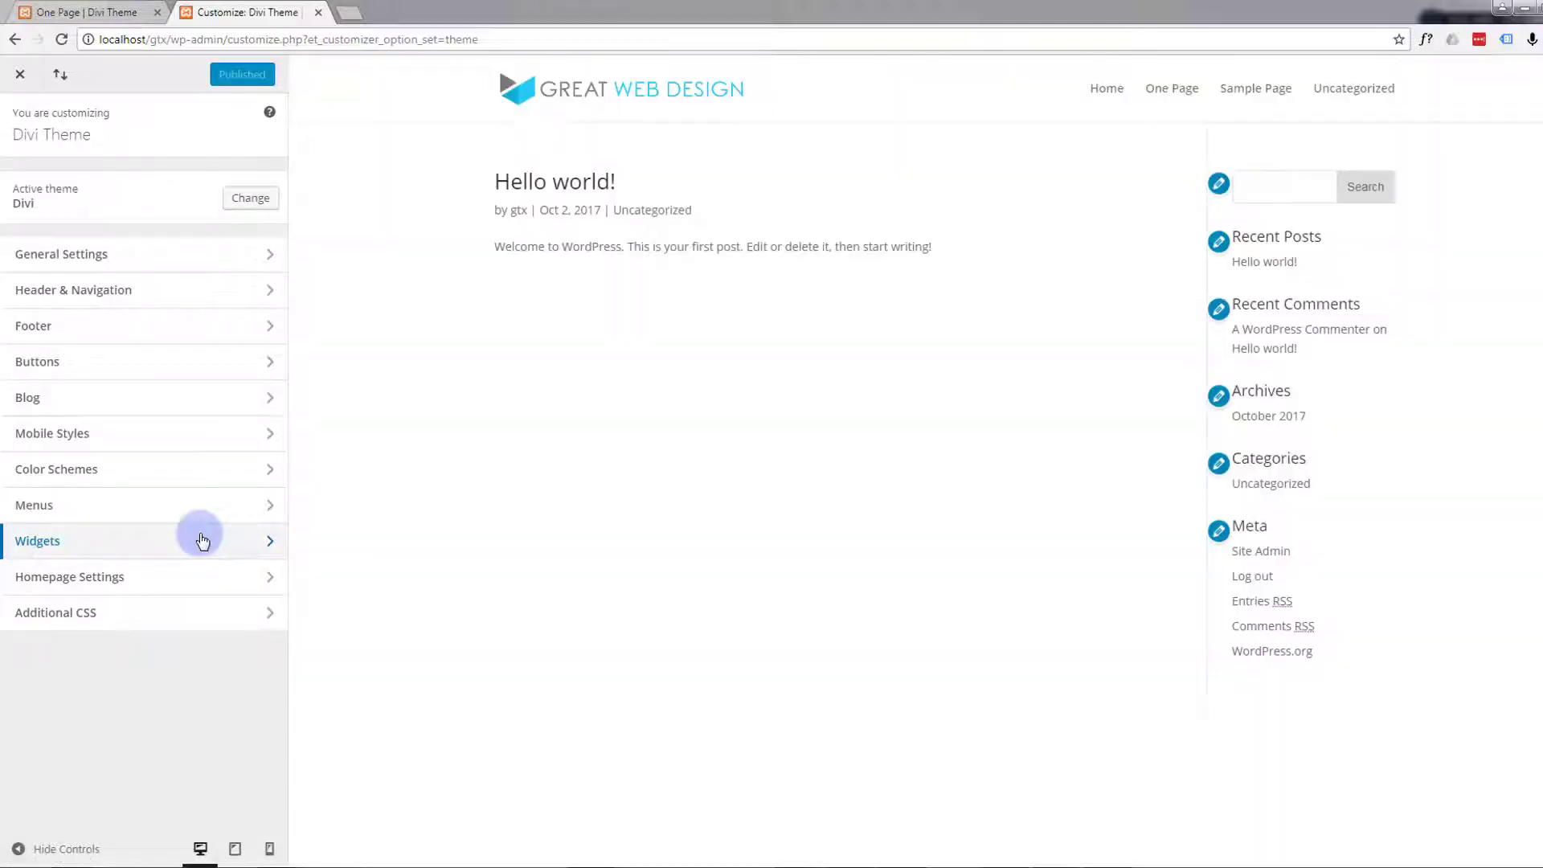
# Set the homepage to display a static page and choose One Page as the homepage
pyautogui.click(148, 582)
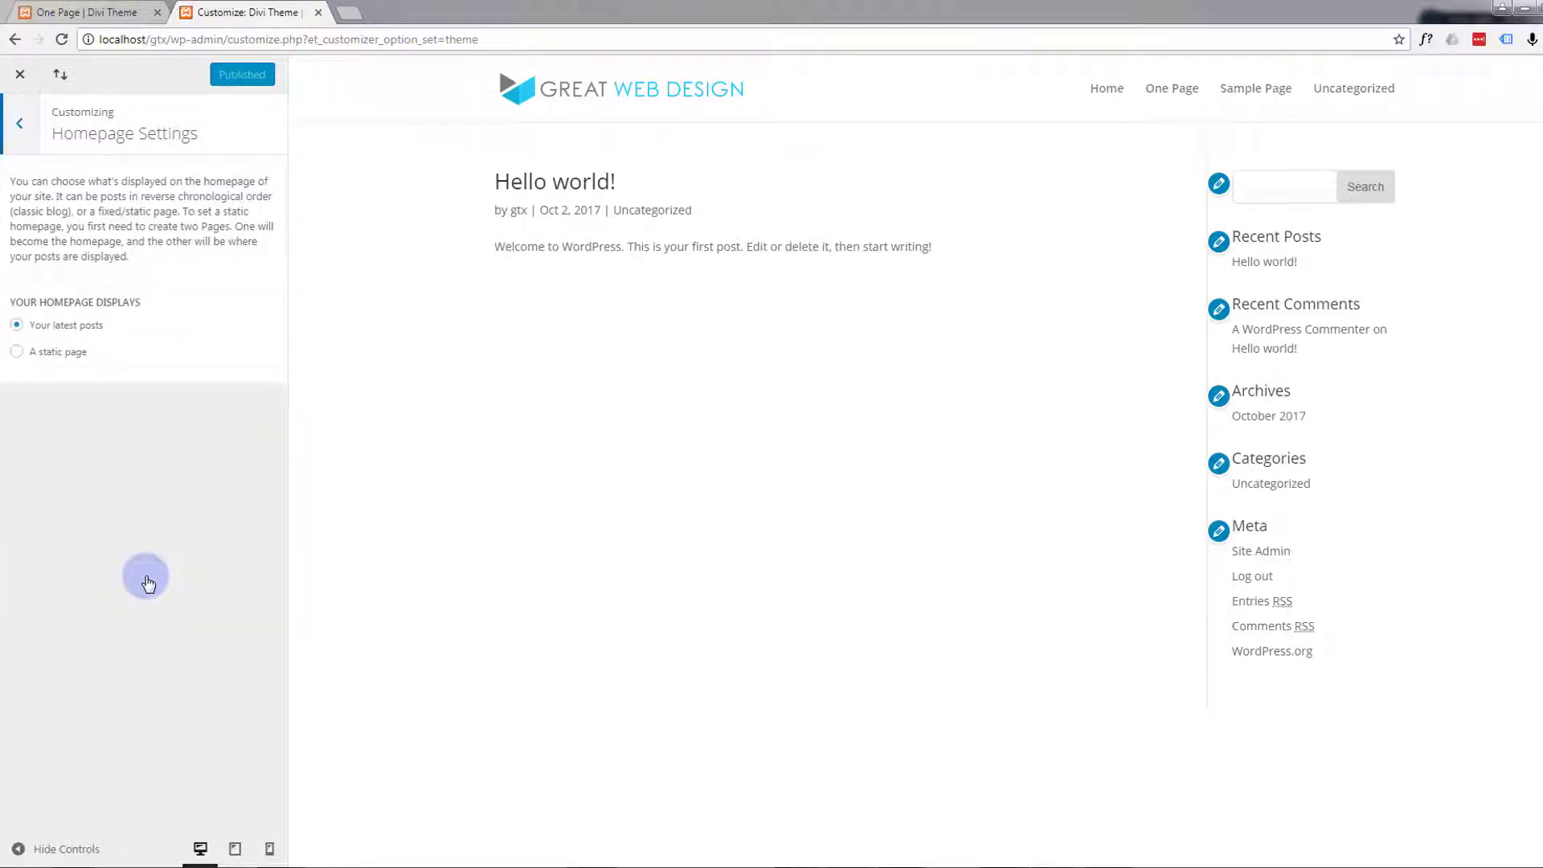
pyautogui.click(17, 351)
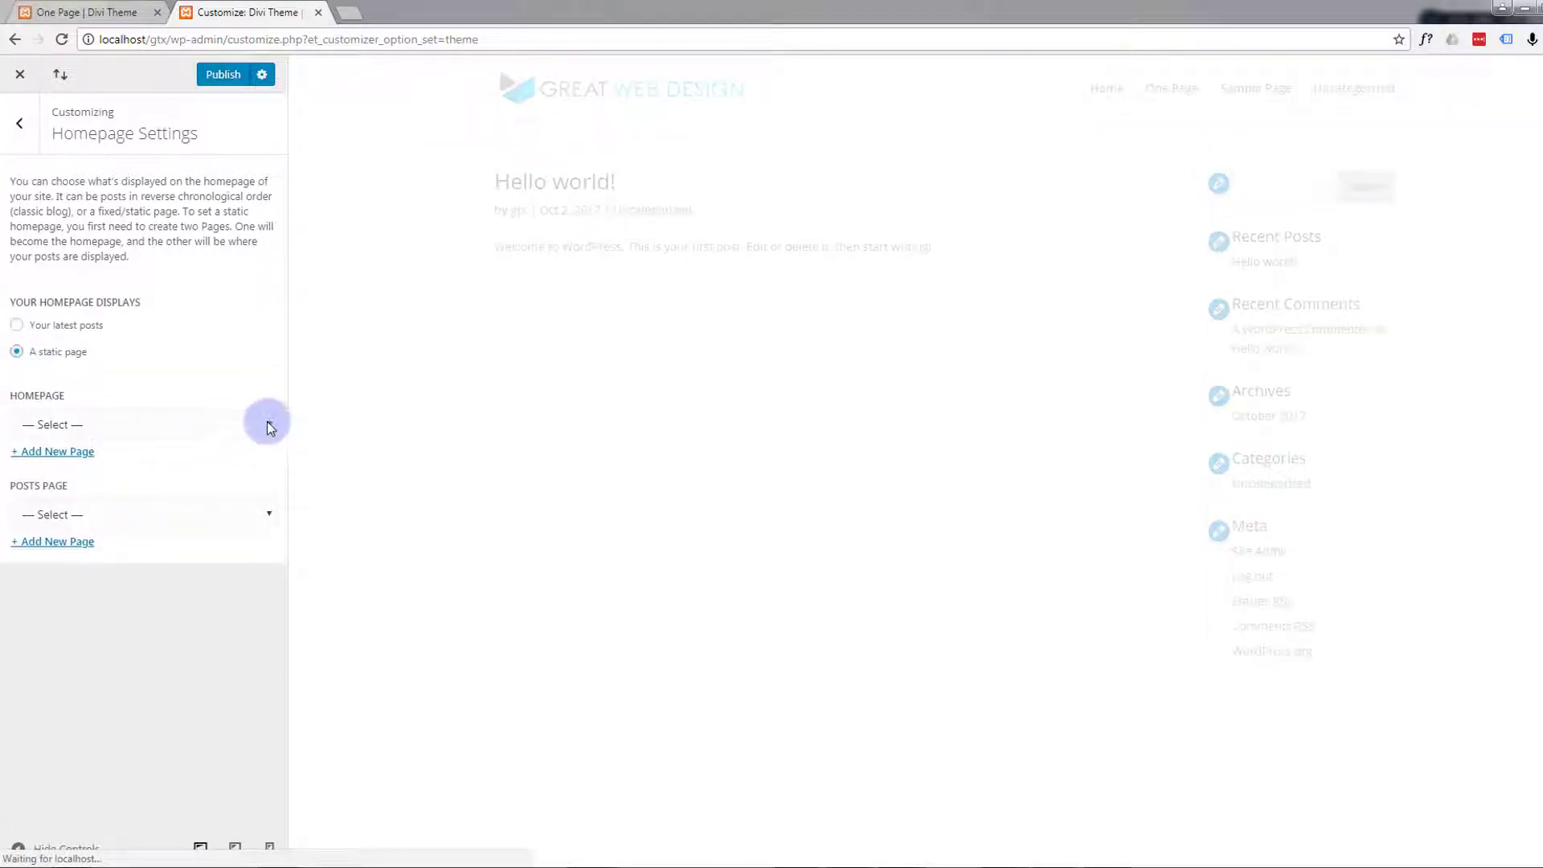
pyautogui.click(265, 423)
pyautogui.click(119, 466)
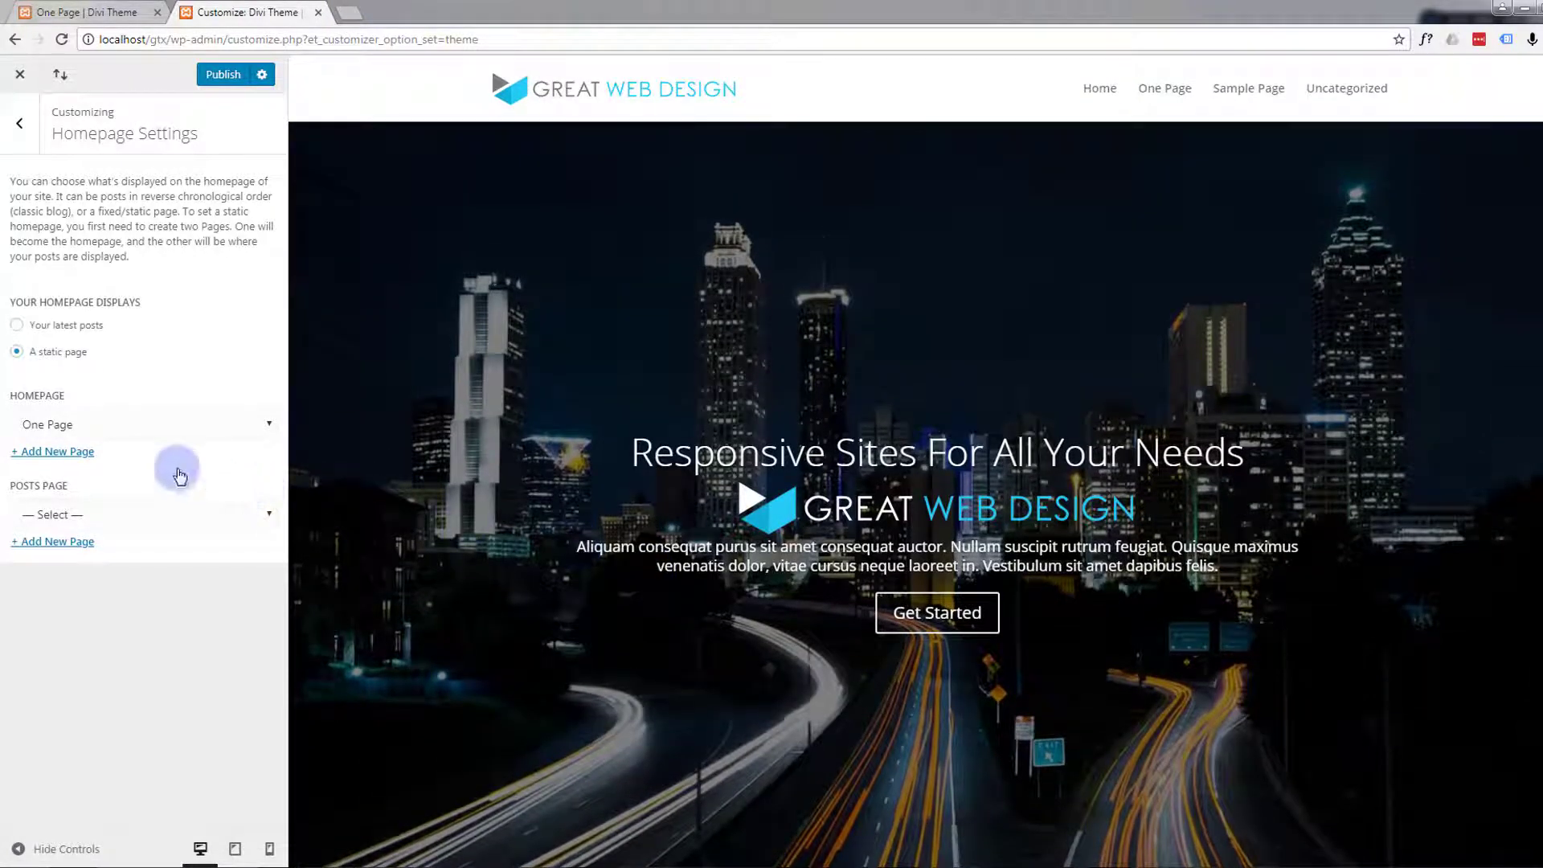
# Publish the homepage settings and close the Theme Customizer to return to the page editor
pyautogui.click(24, 125)
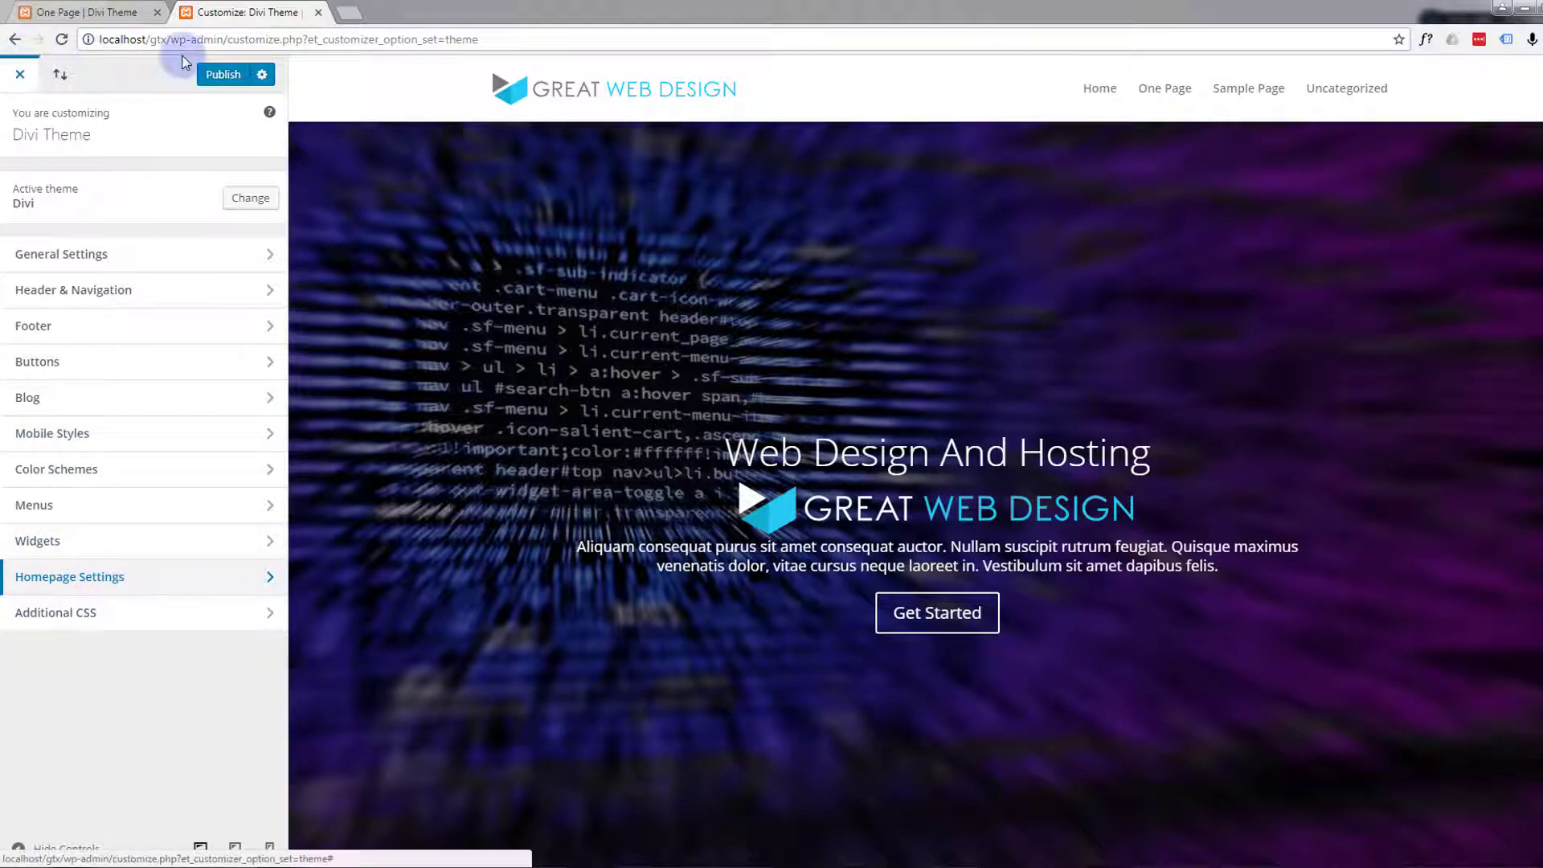
pyautogui.click(215, 75)
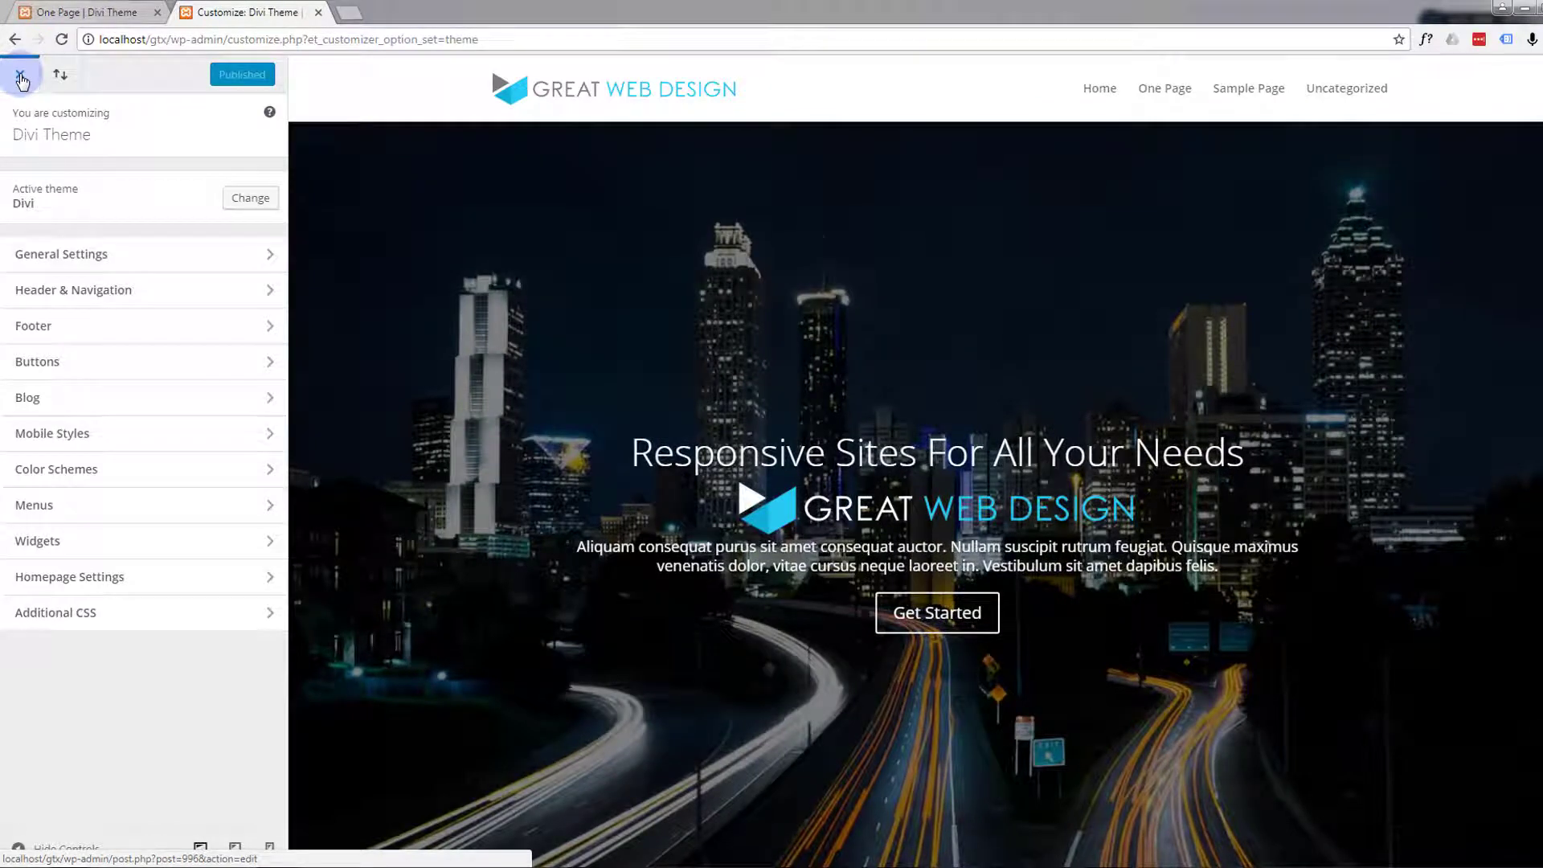
pyautogui.click(21, 78)
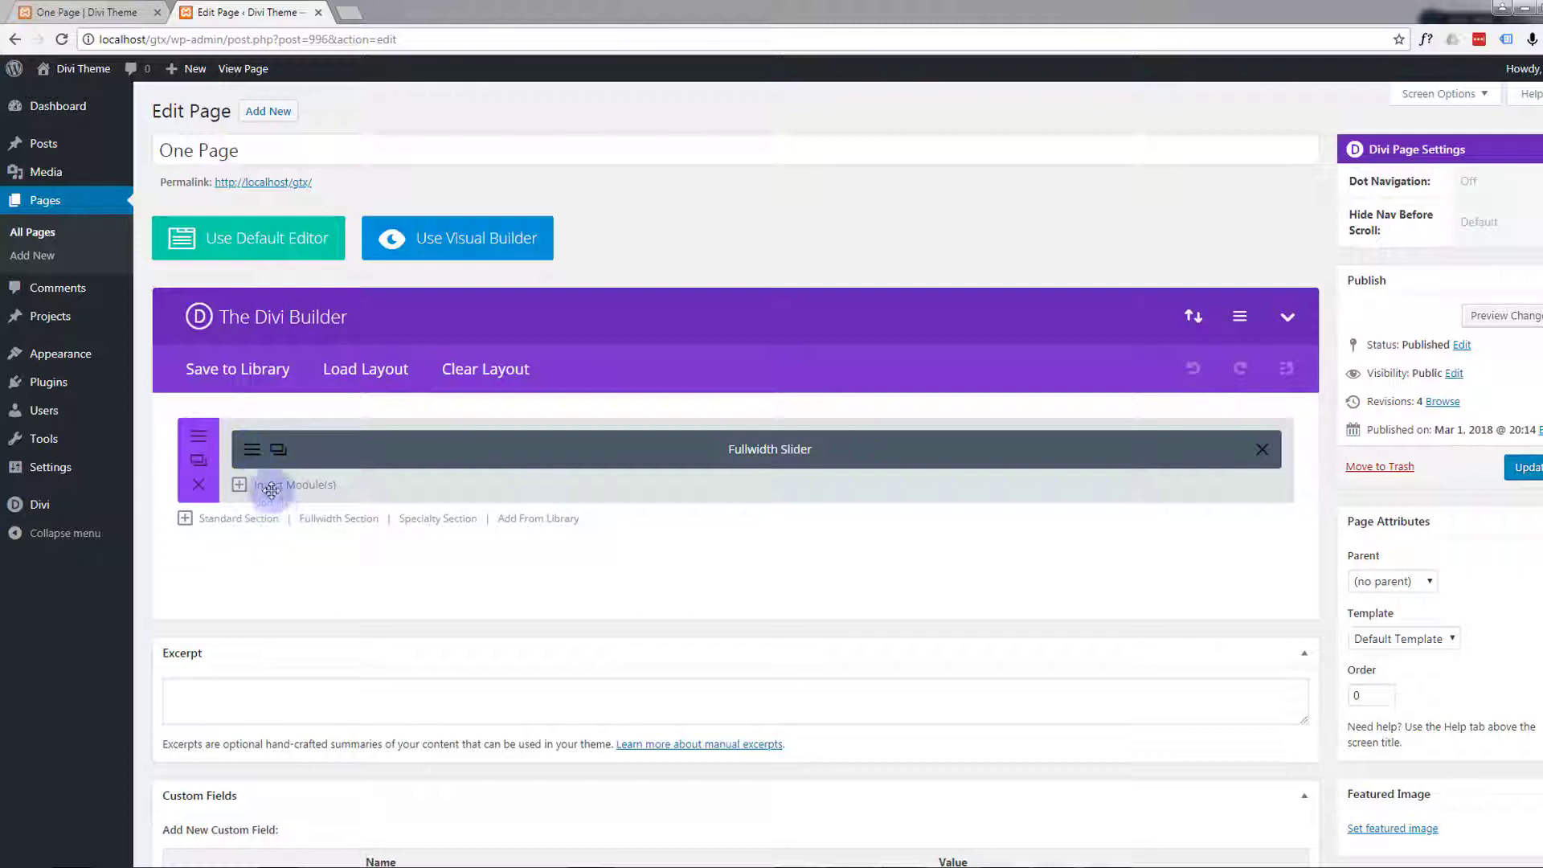
# Check the slides listed in the Fullwidth Slider module's settings
pyautogui.click(252, 452)
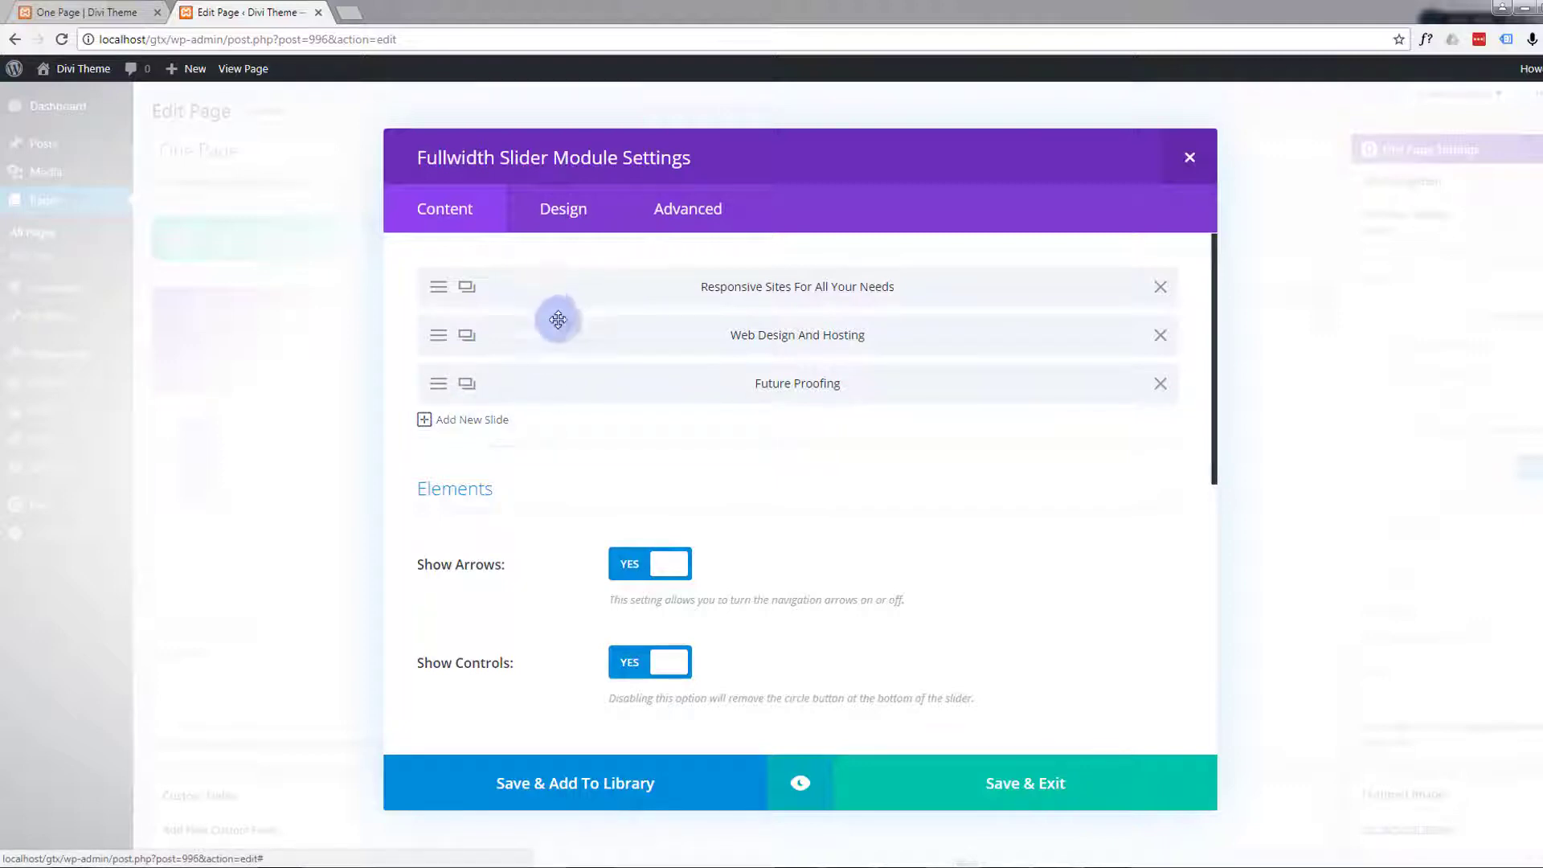
pyautogui.click(1189, 159)
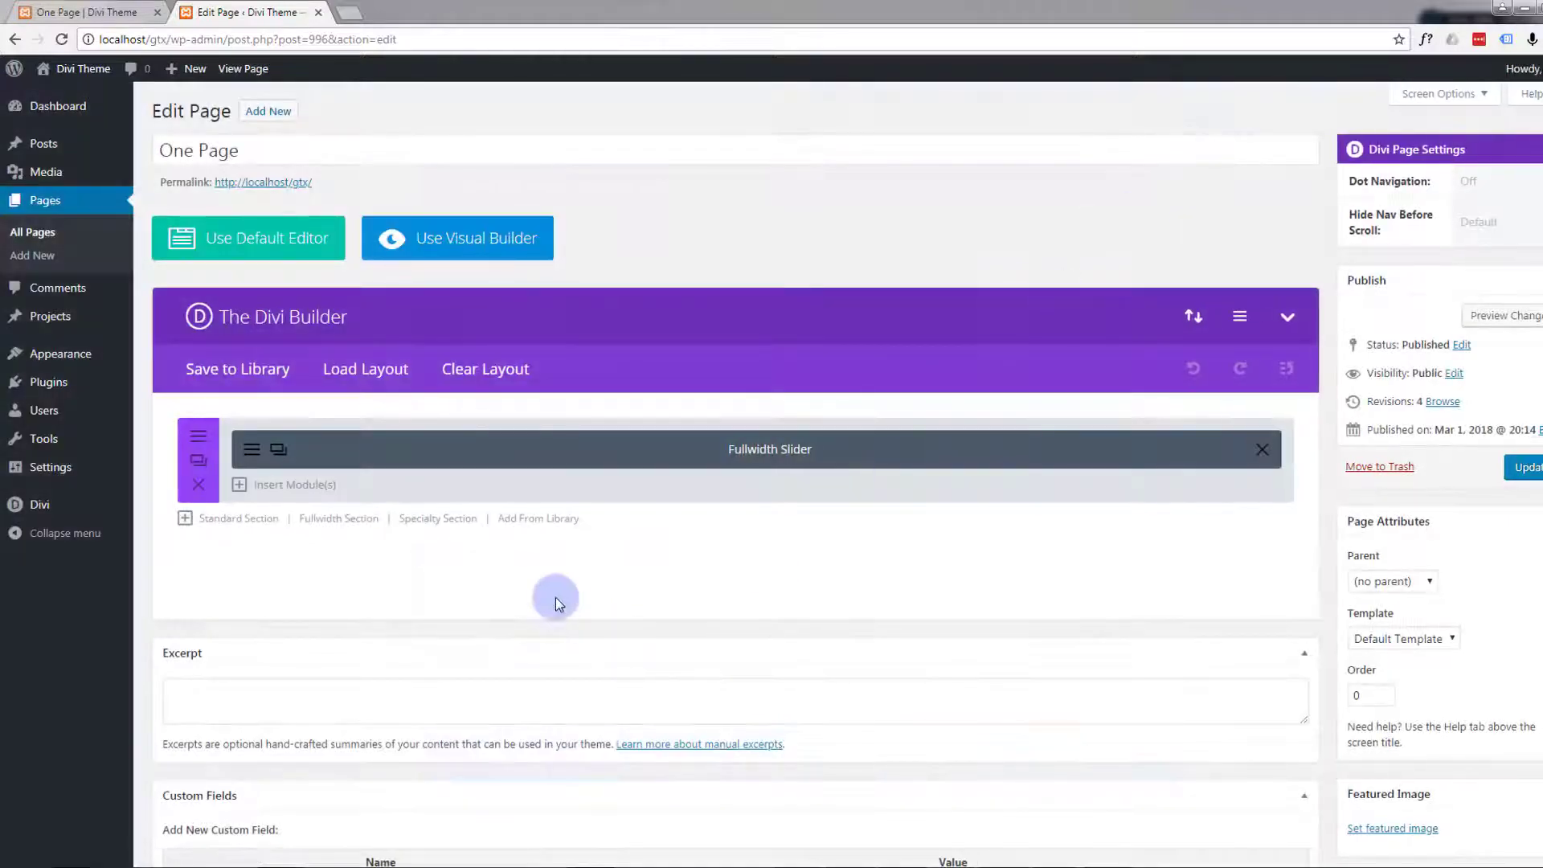
# Add a standard section with a single full-width column row below the Fullwidth Slider section
pyautogui.scroll(-1, 506, 592)
pyautogui.scroll(-1, 425, 498)
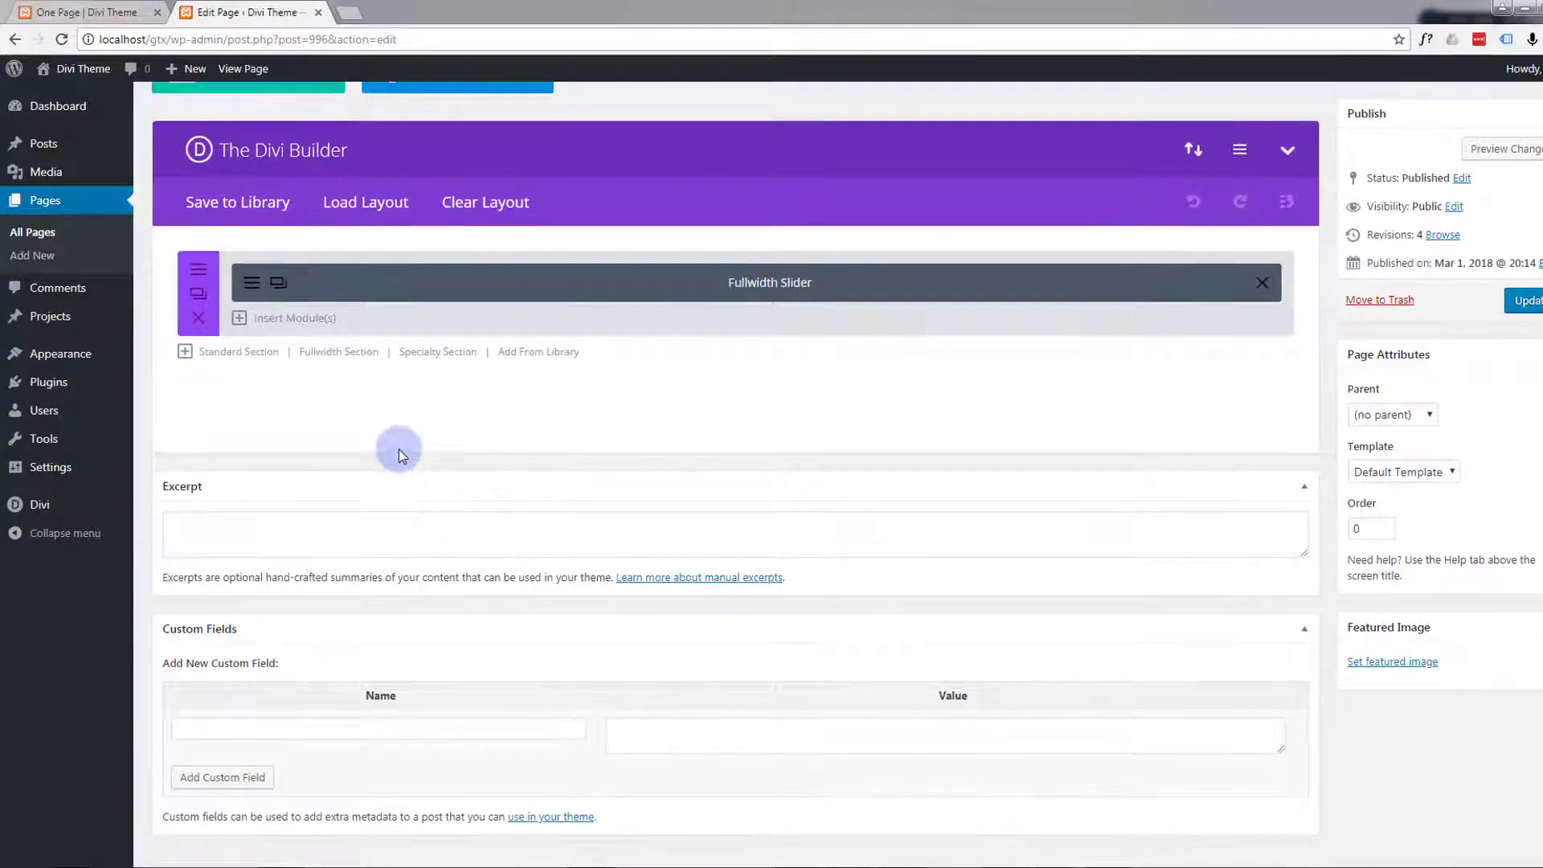
pyautogui.click(224, 359)
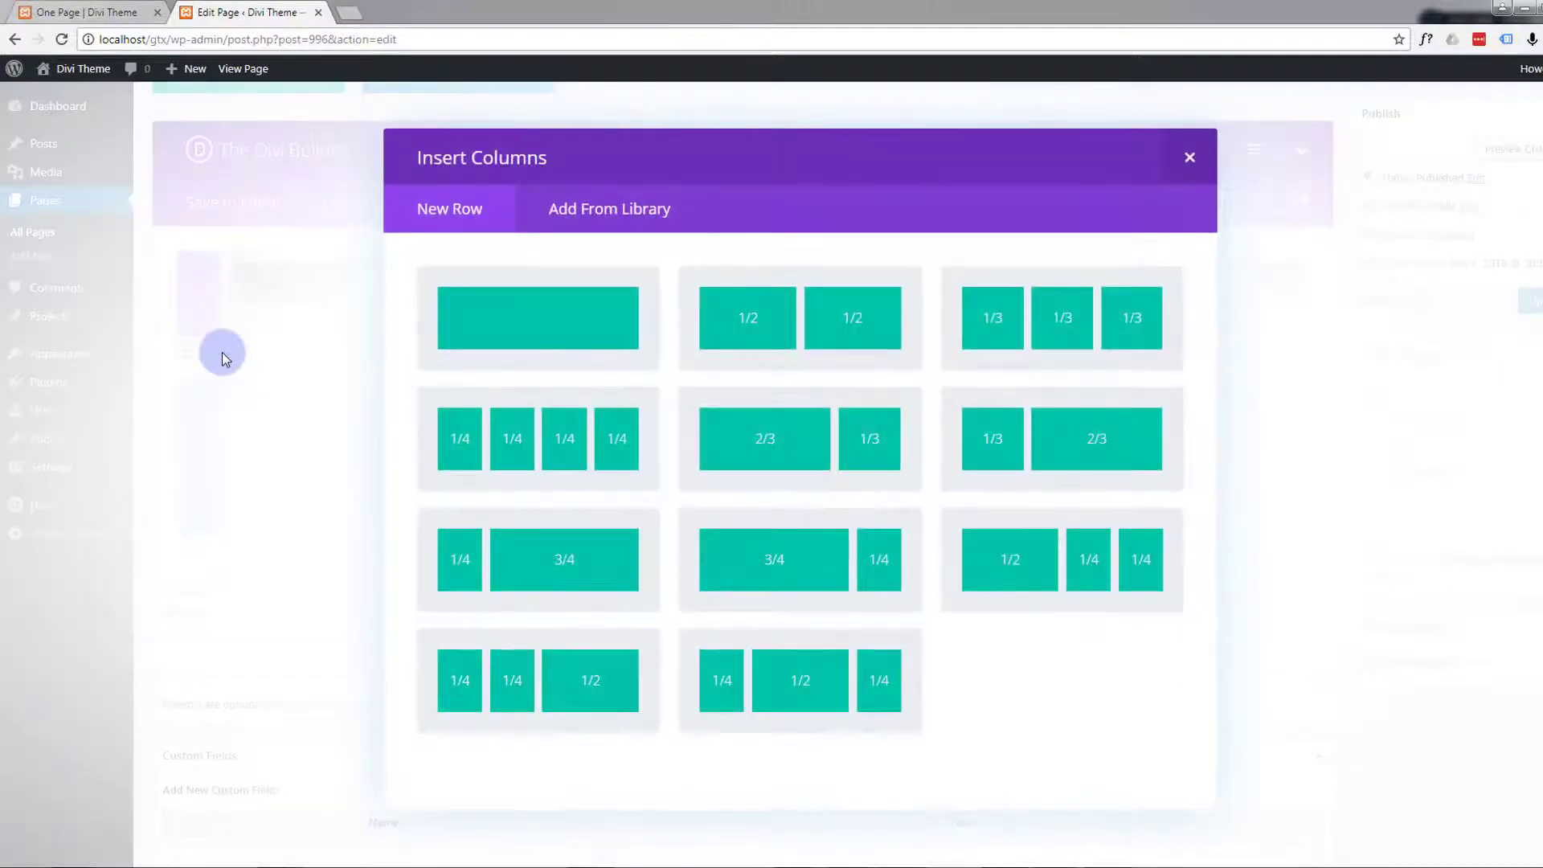
pyautogui.click(557, 319)
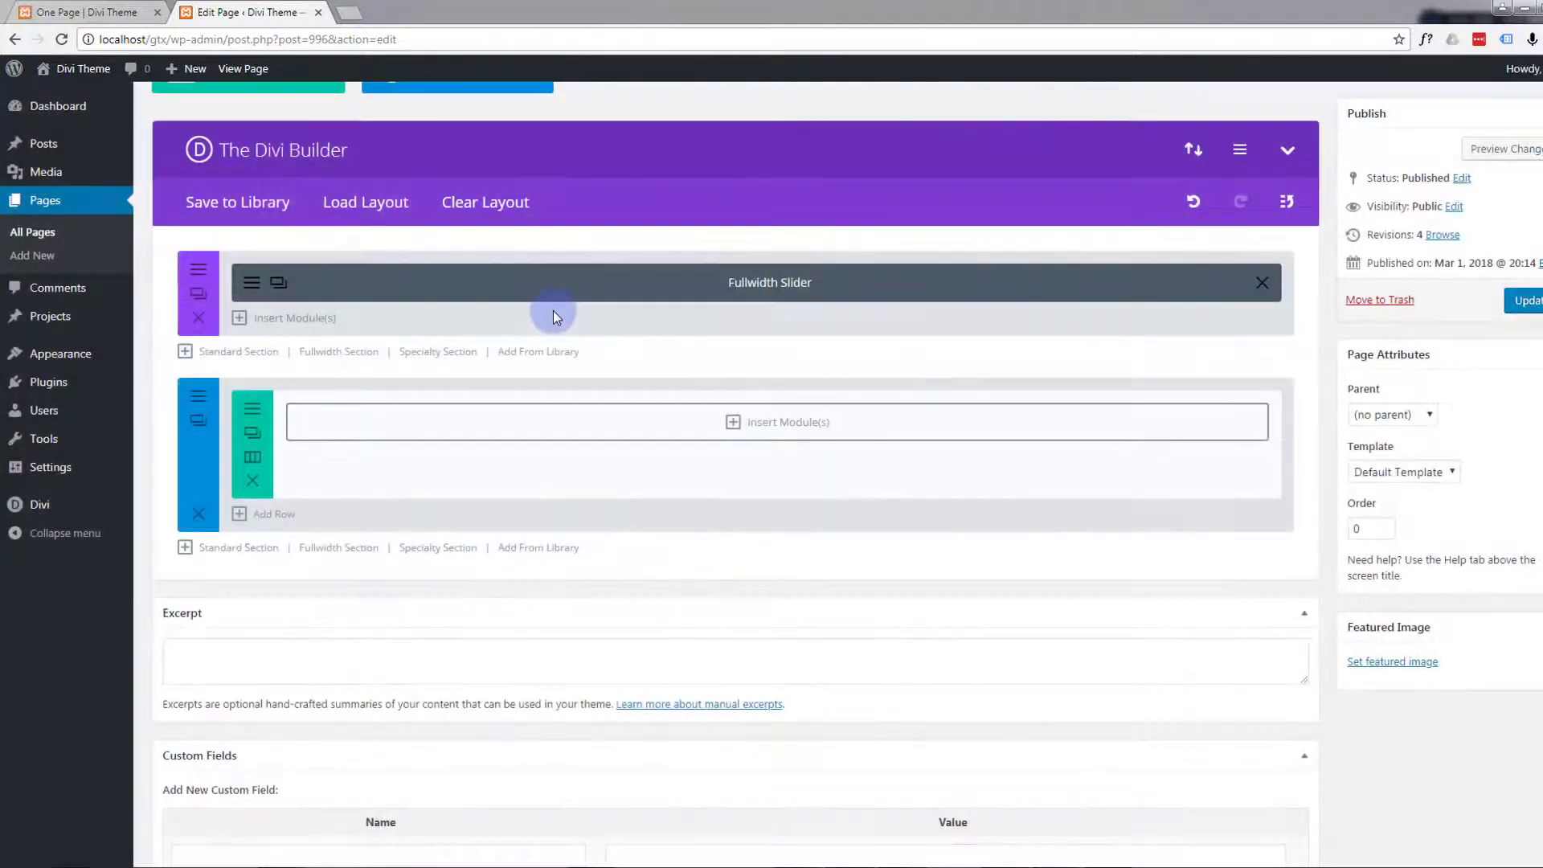
# Insert a Text module into the new section's single-column row
pyautogui.click(731, 423)
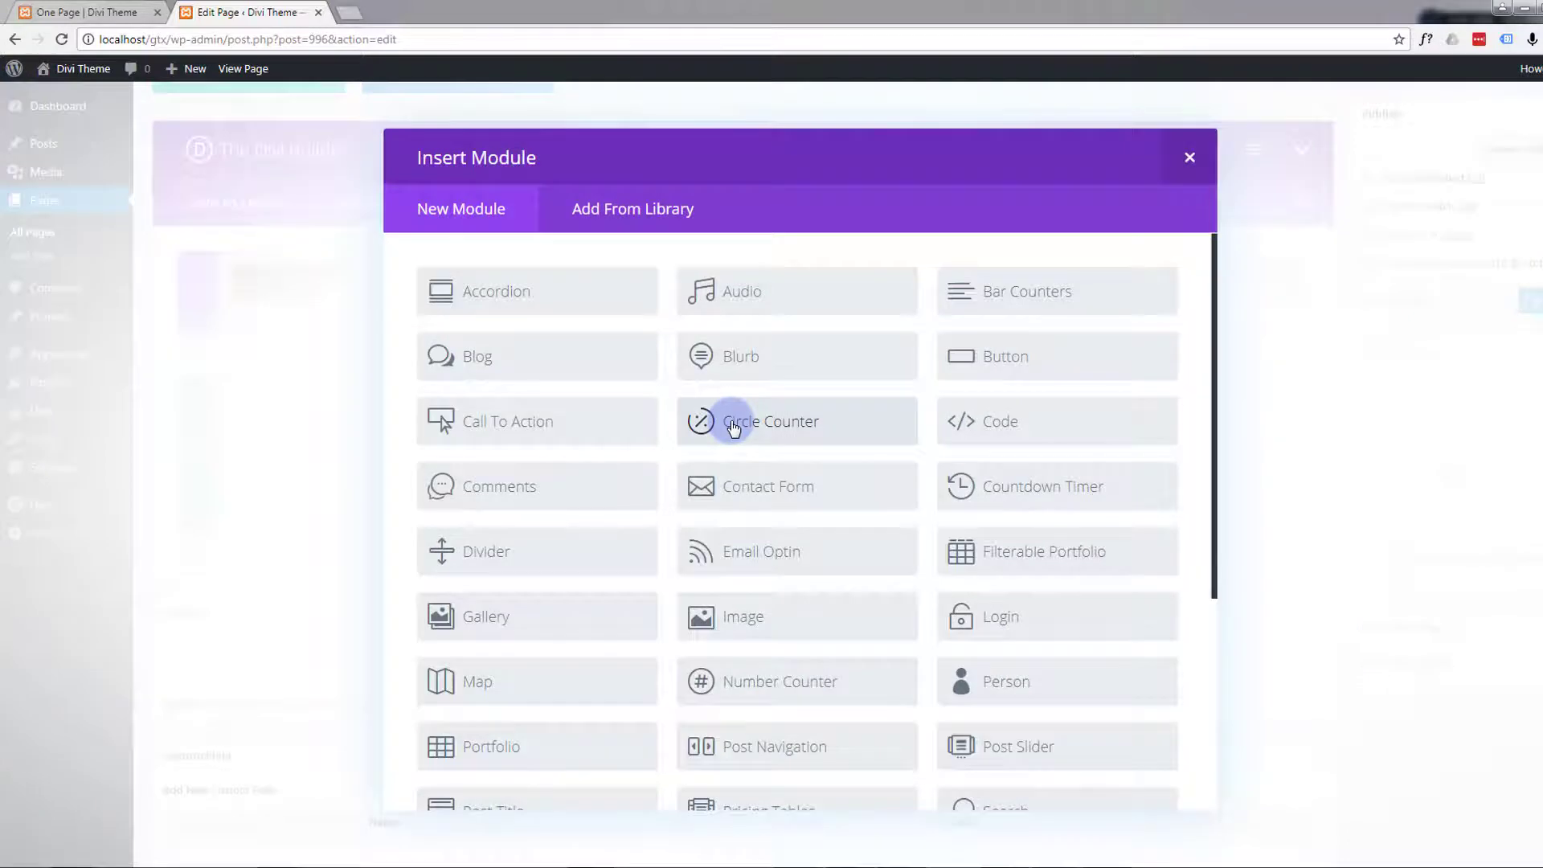
pyautogui.scroll(-4, 682, 438)
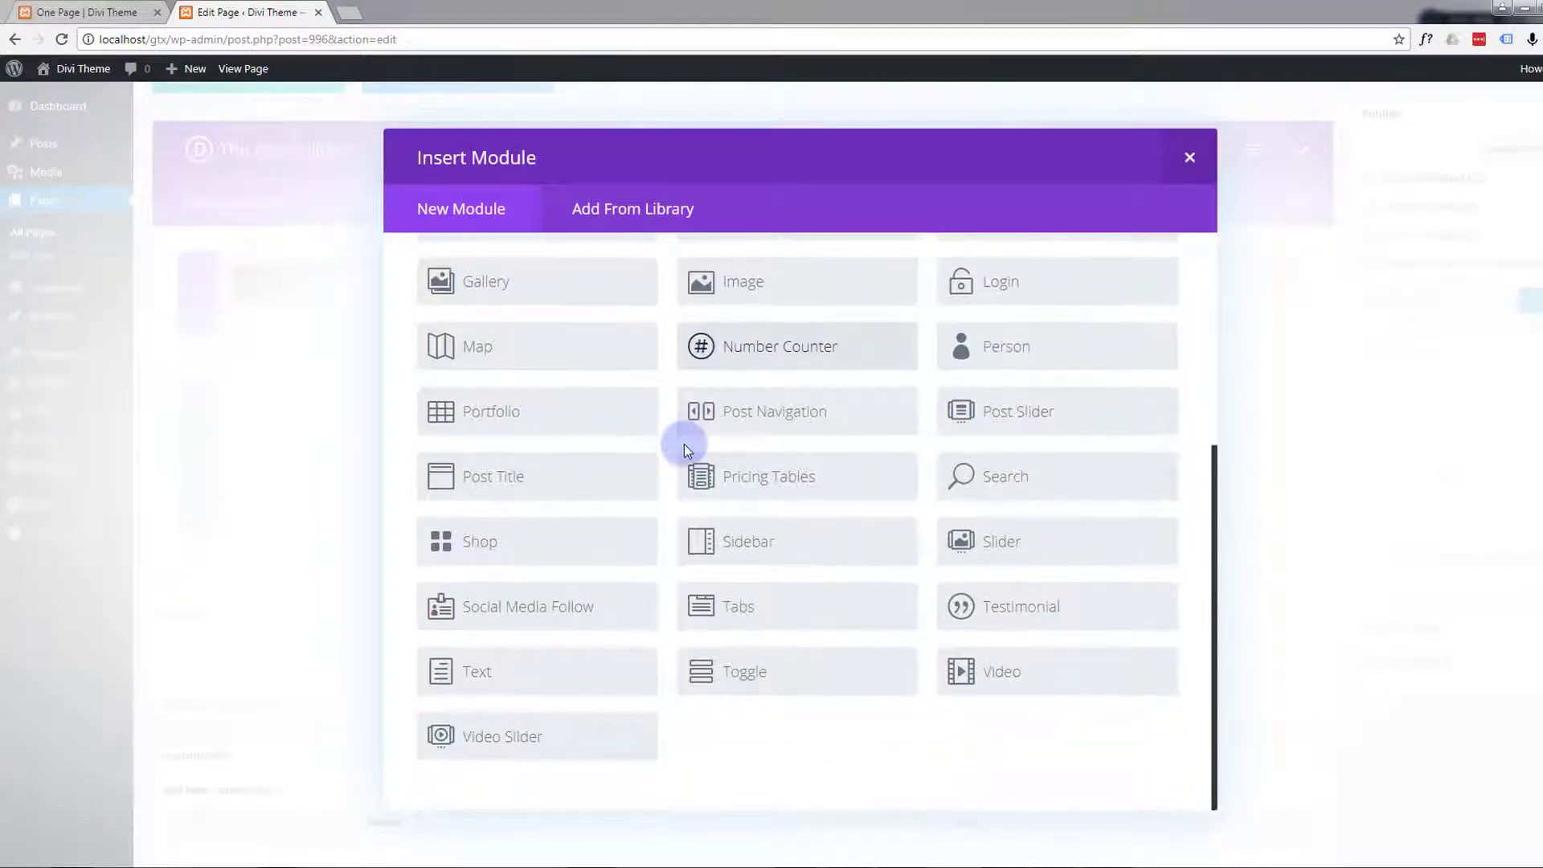
pyautogui.click(515, 671)
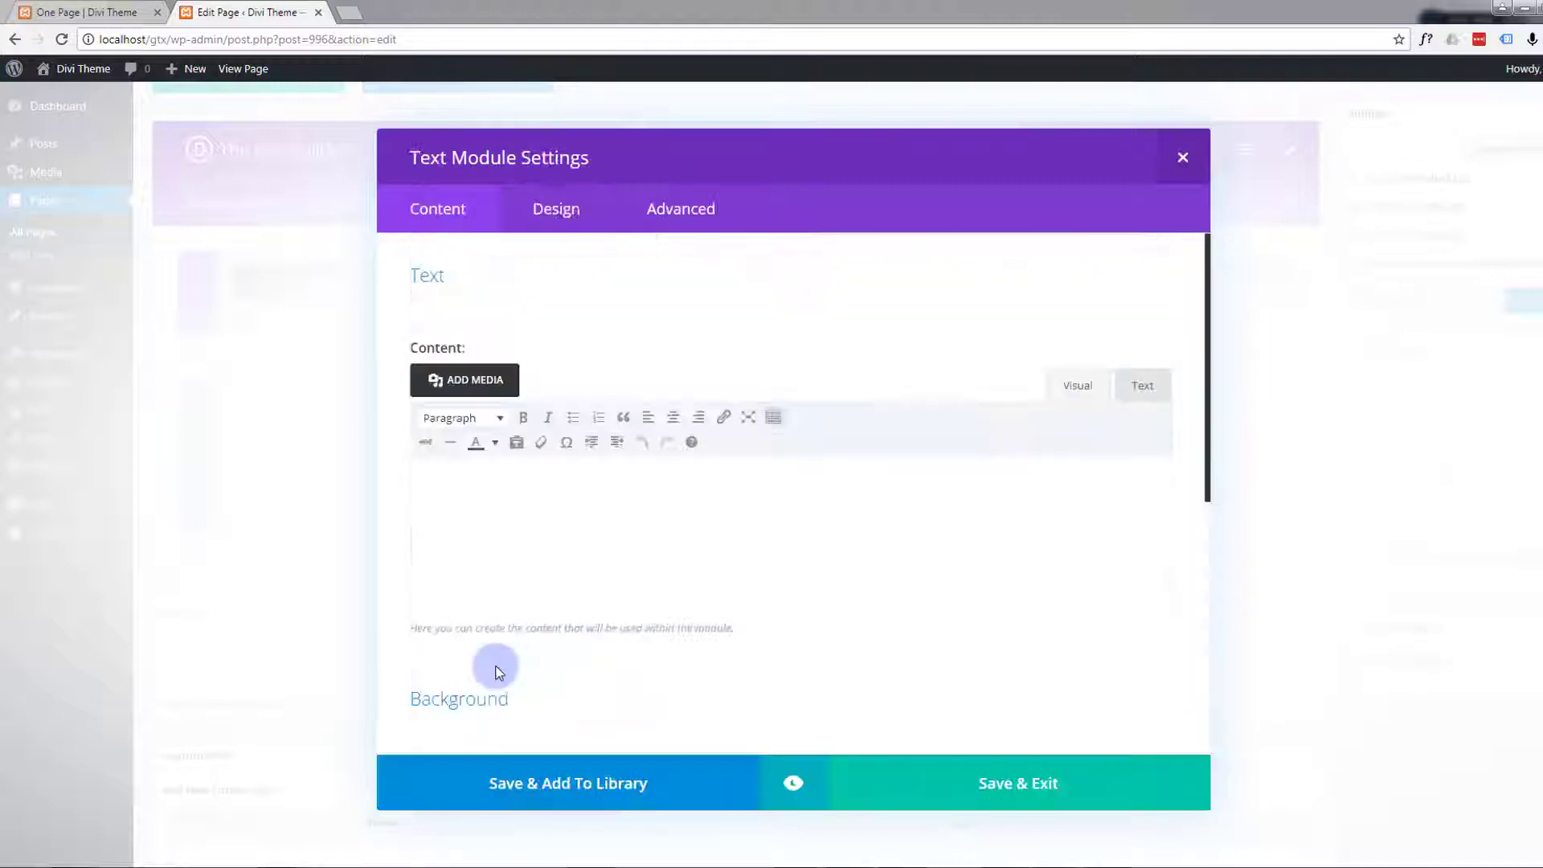
# Insert the logo-70.png image from the media library into the Text module's content and start a new line below it
pyautogui.click(478, 382)
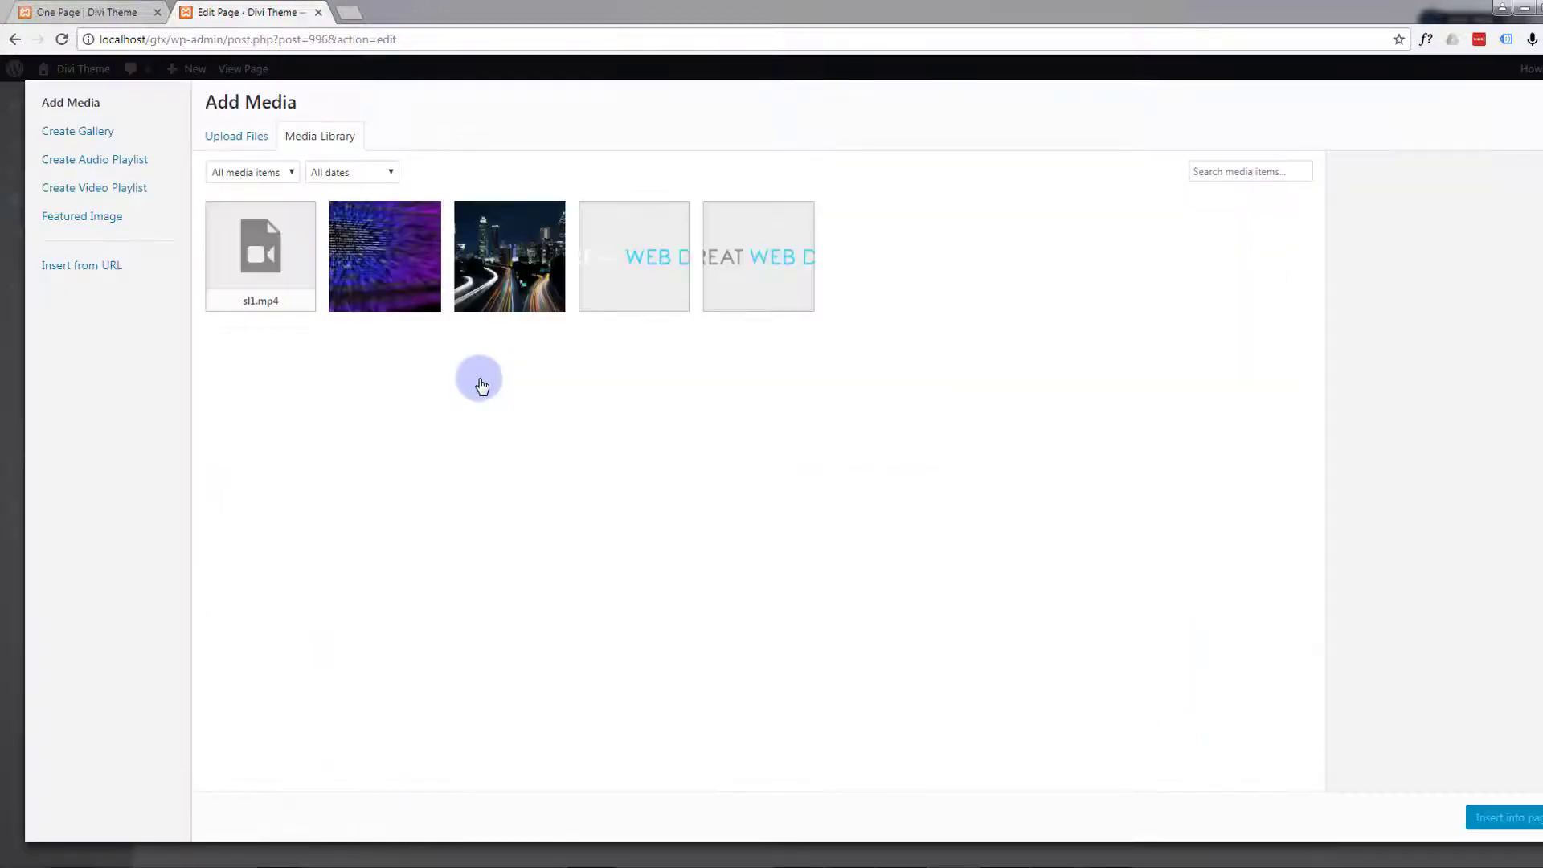
pyautogui.click(748, 264)
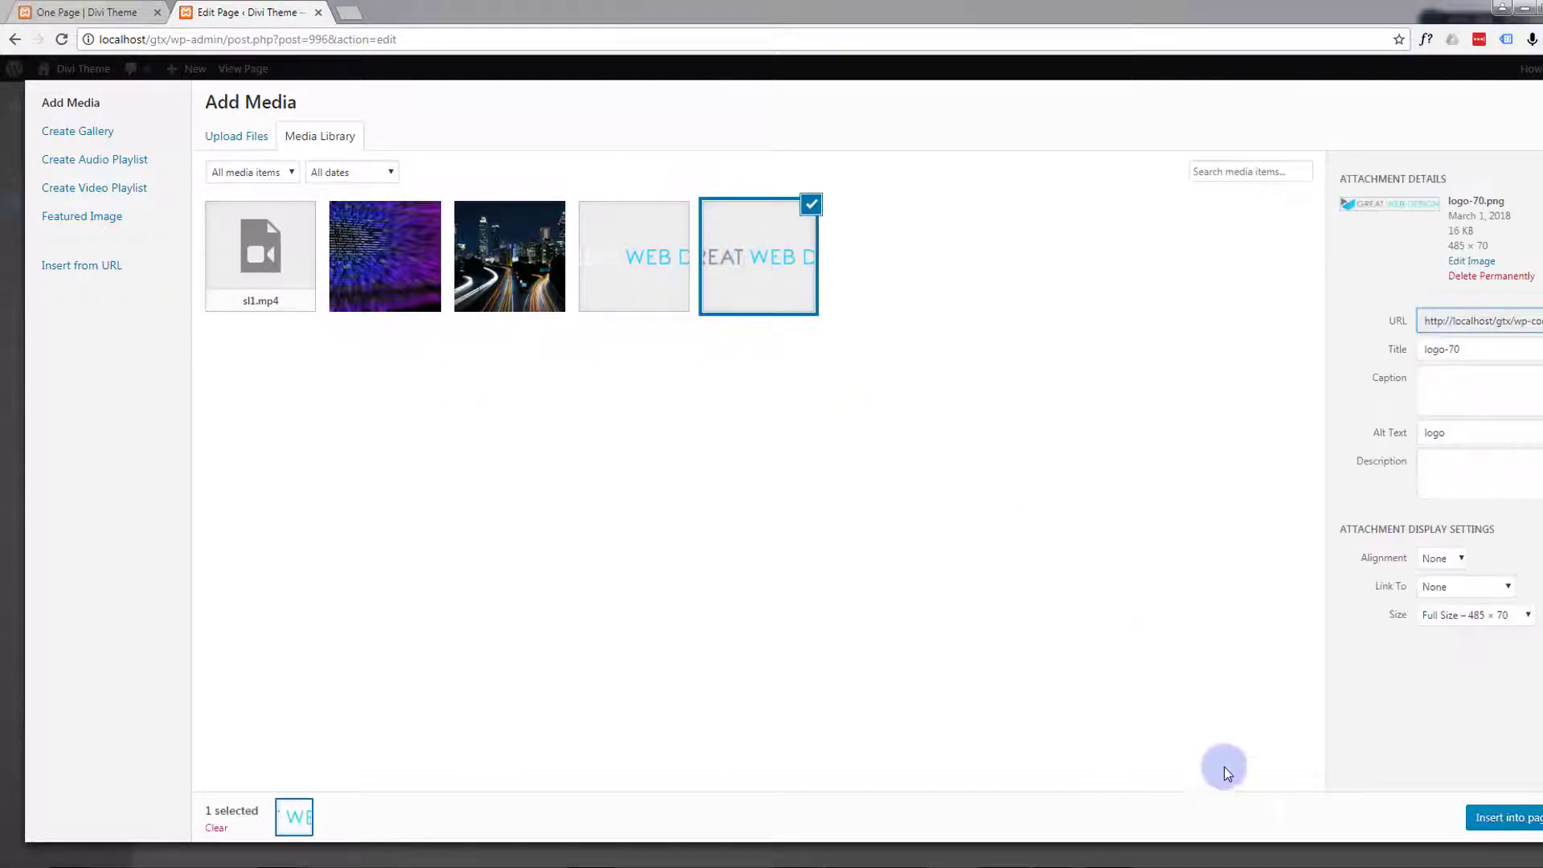
pyautogui.click(1514, 823)
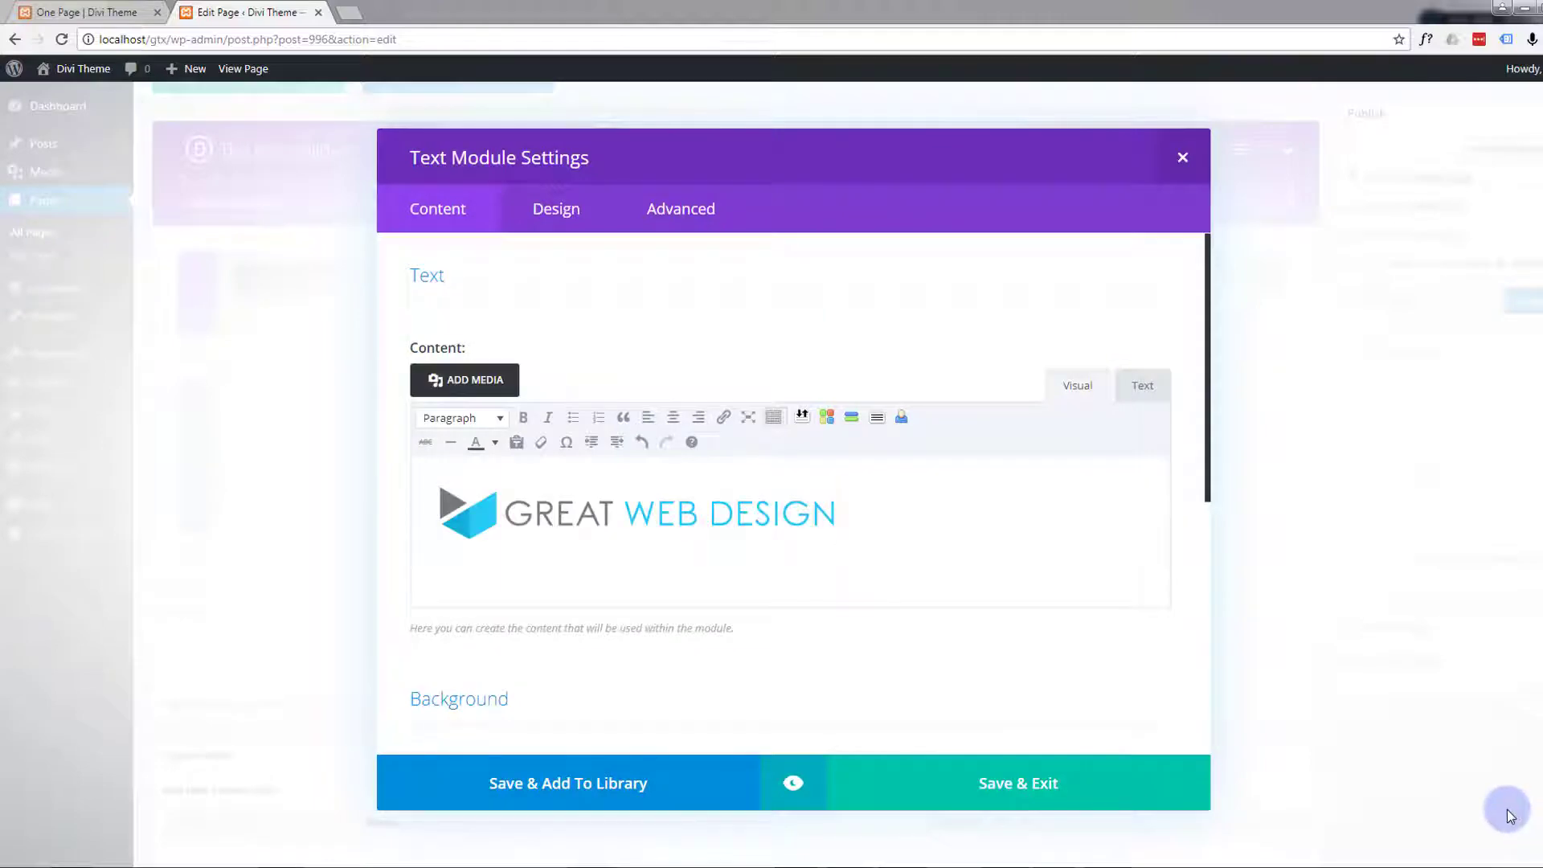
pyautogui.press('Return')
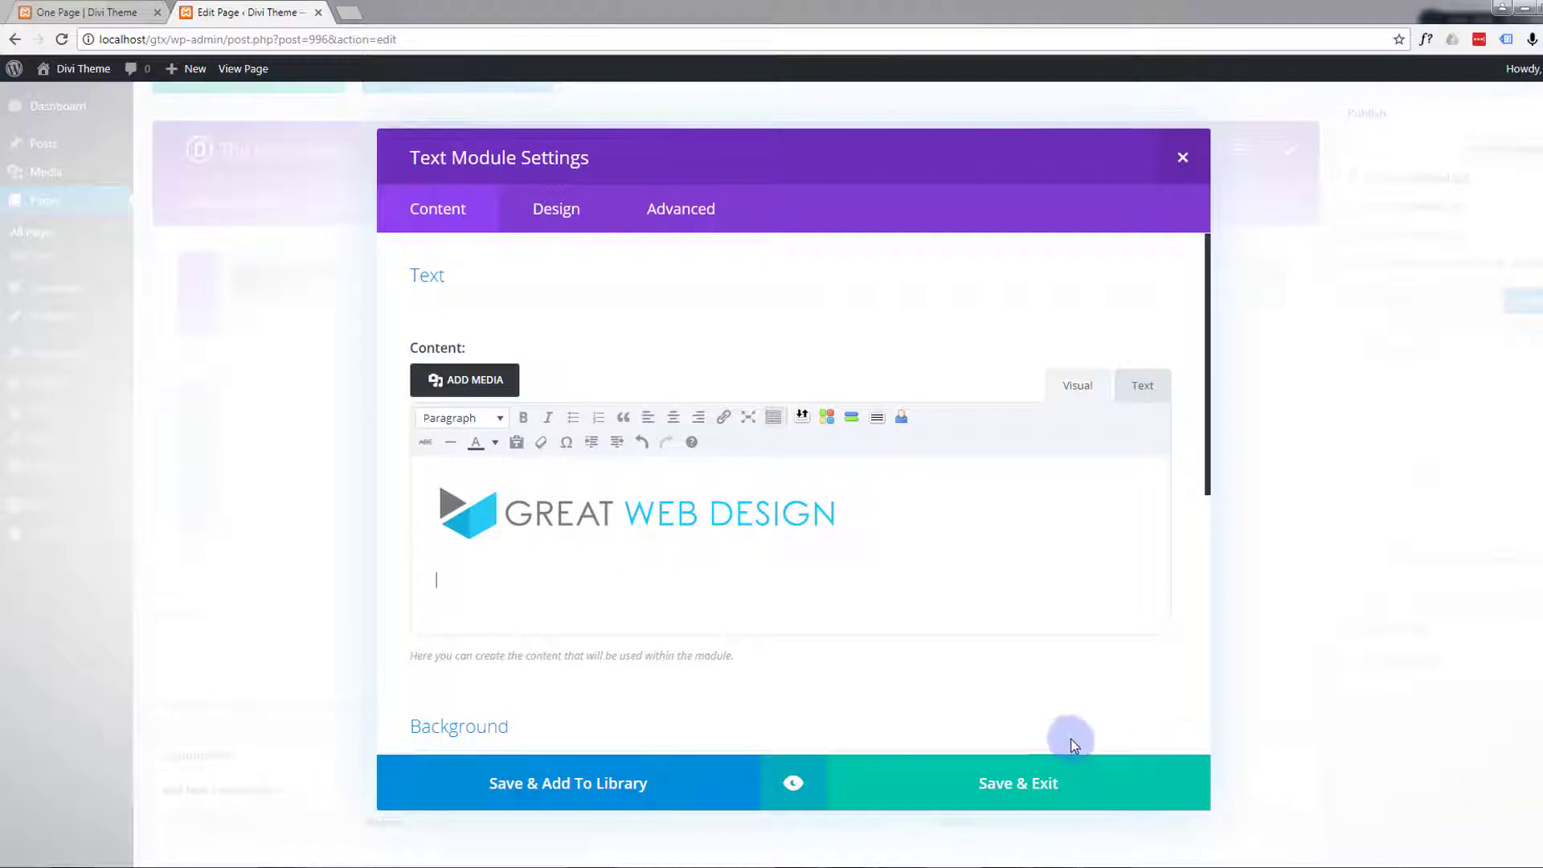
# Search the web for "loem ipsum" in a new browser tab and open the lipsum.com site
pyautogui.click(351, 16)
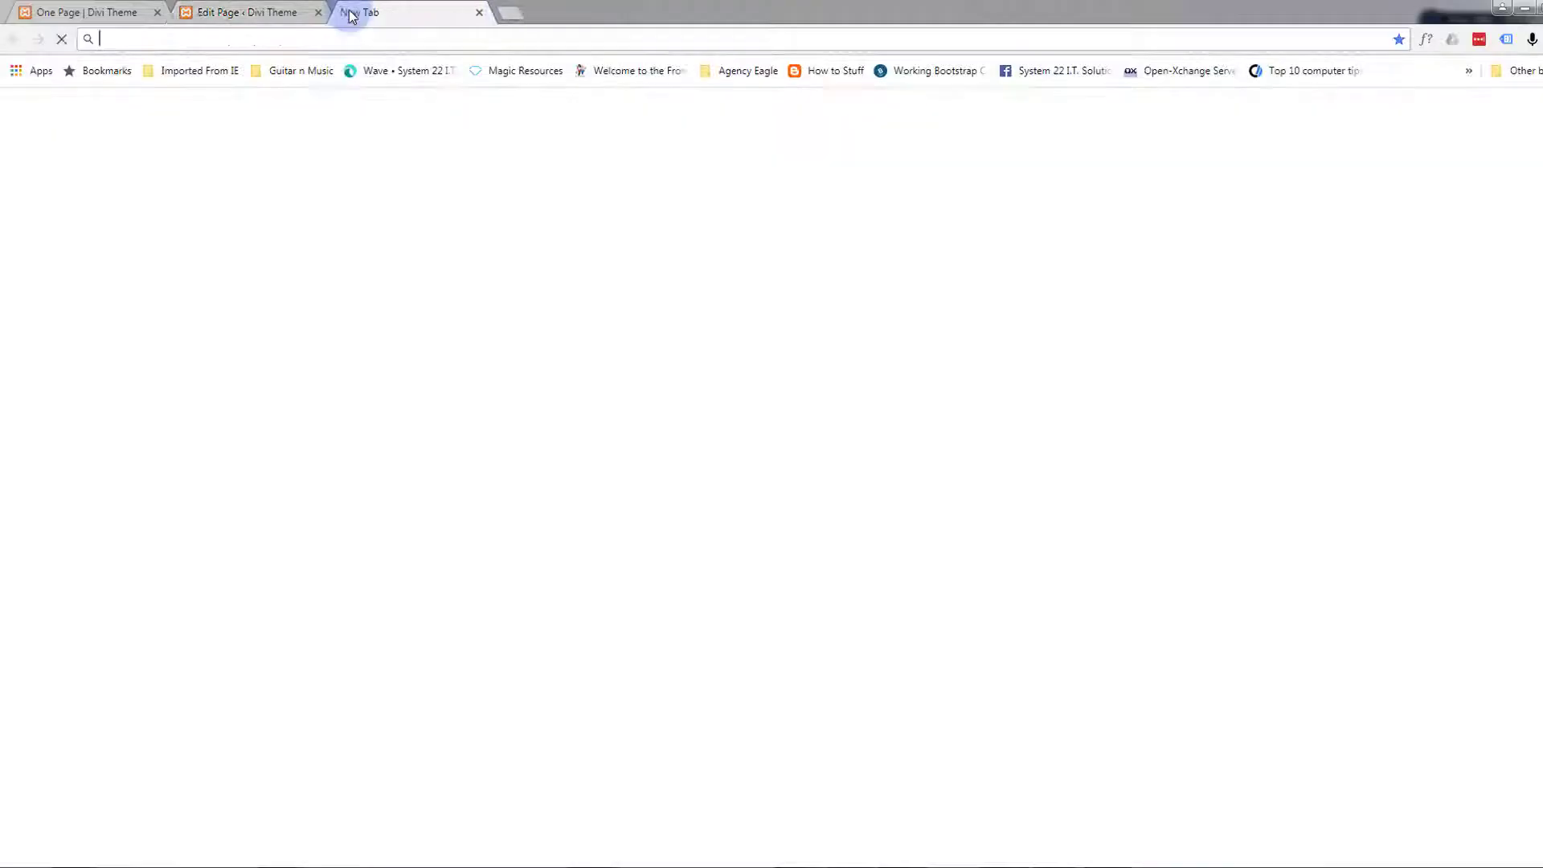
pyautogui.click(587, 334)
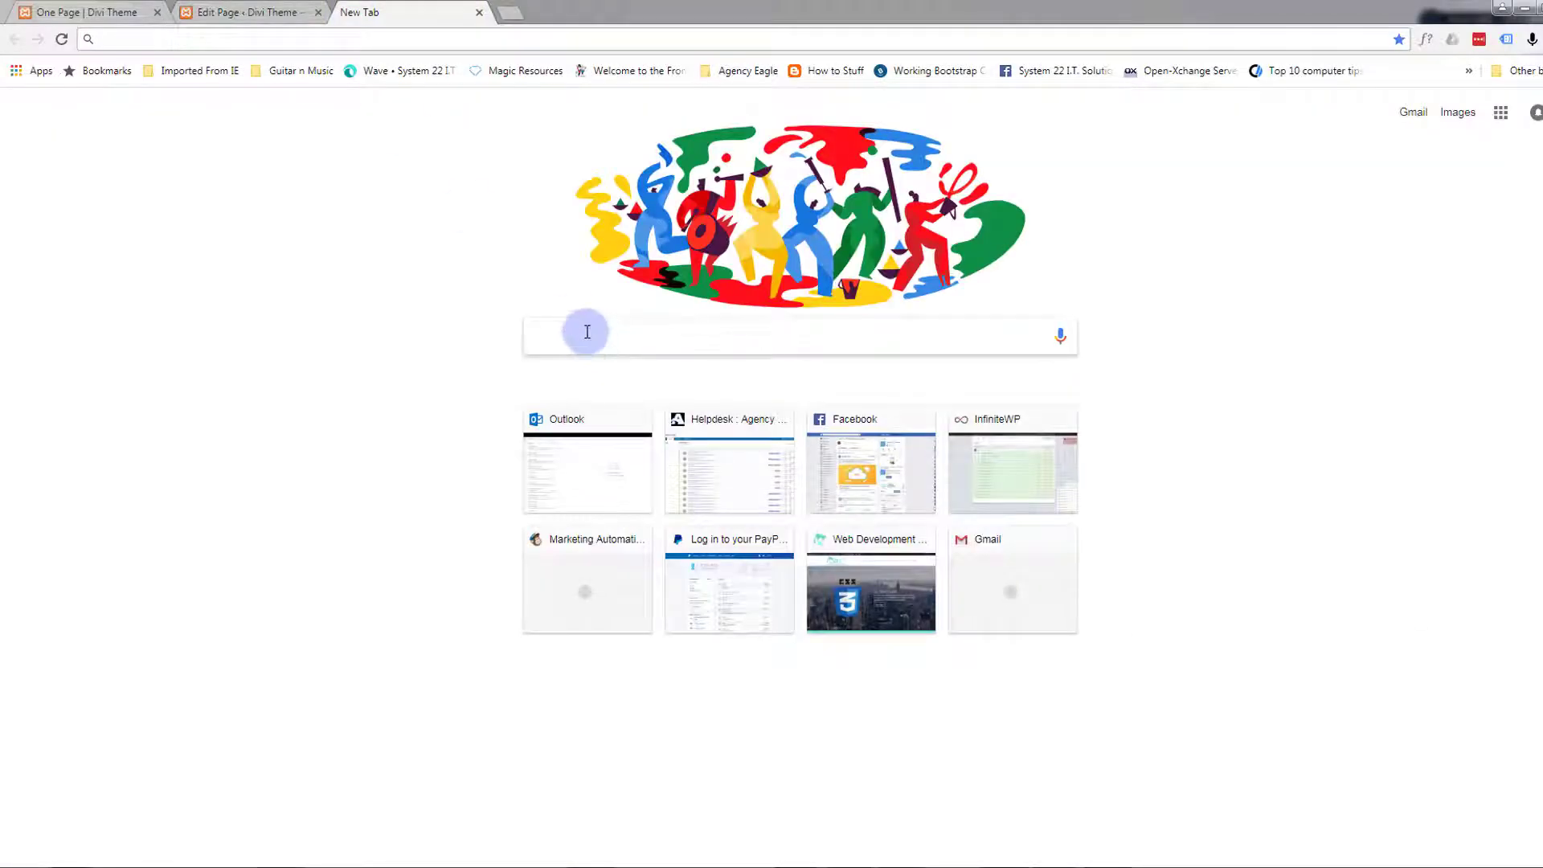
pyautogui.write('loem ip')
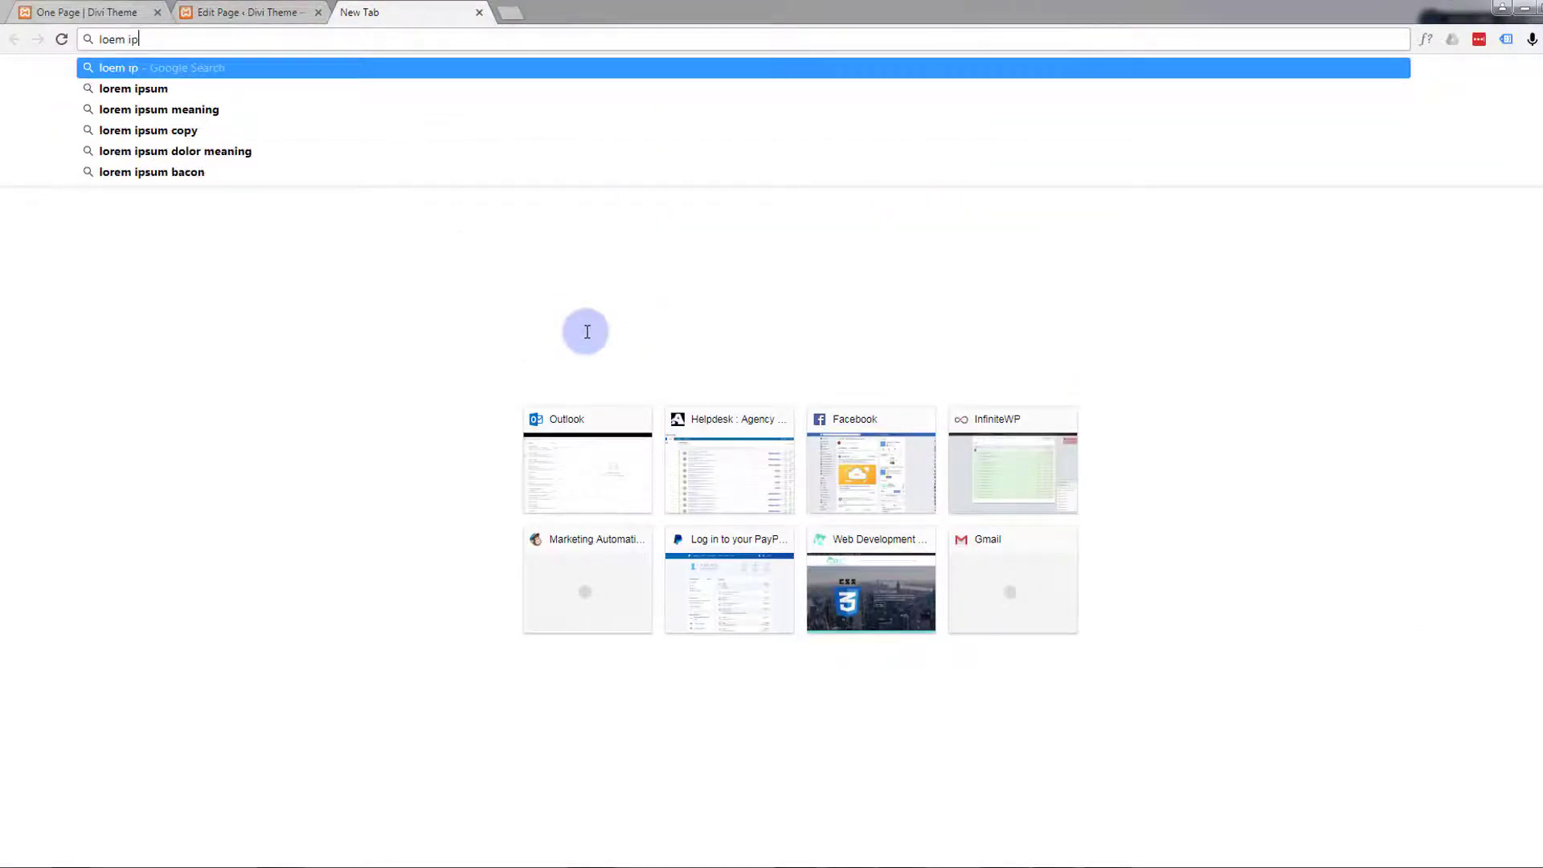
pyautogui.write('sum')
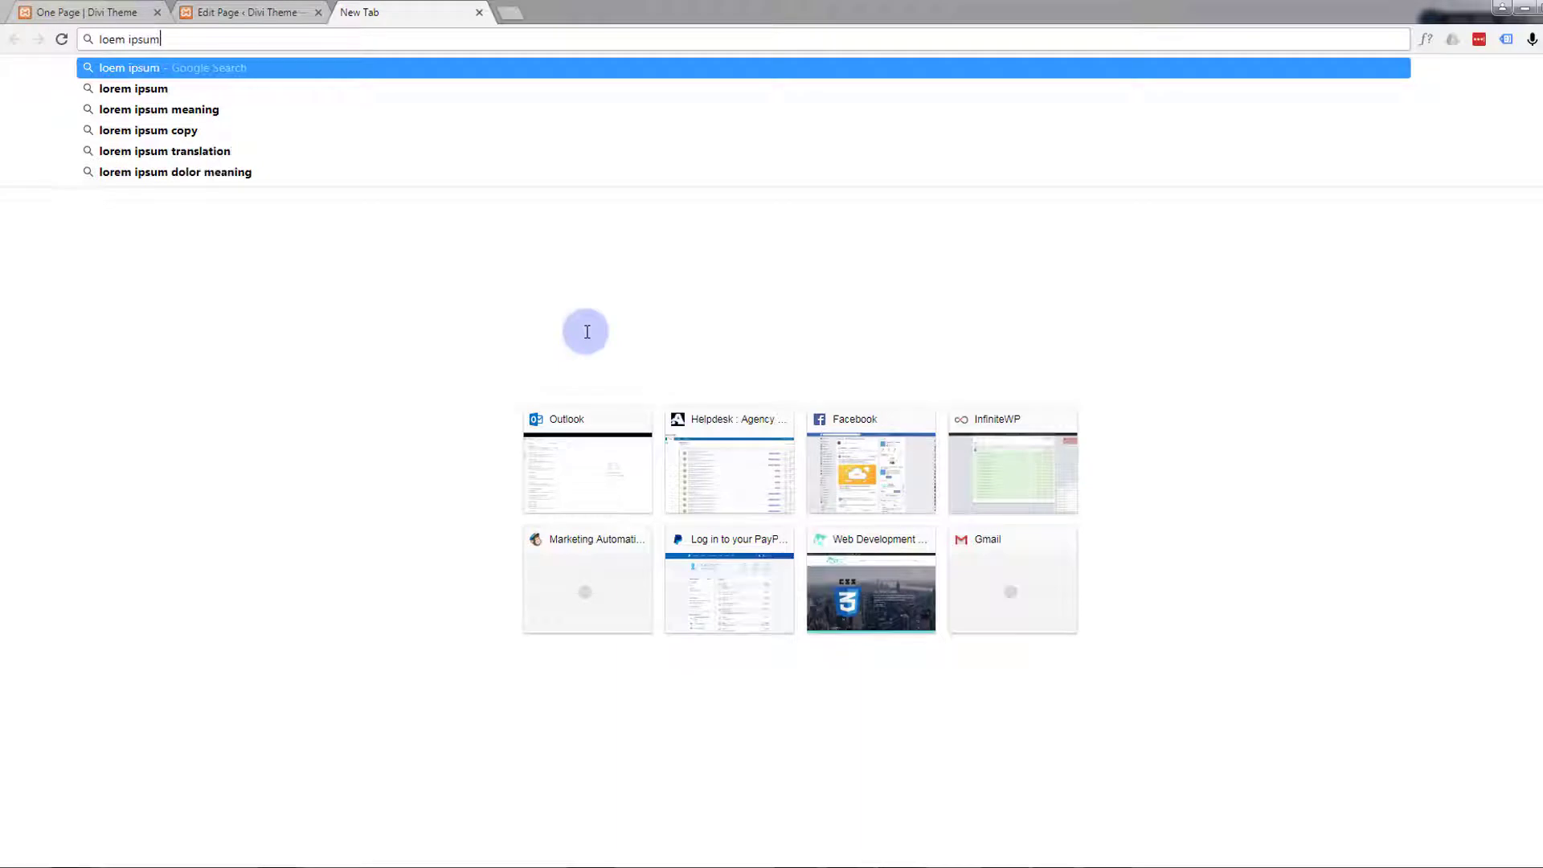
pyautogui.press('Return')
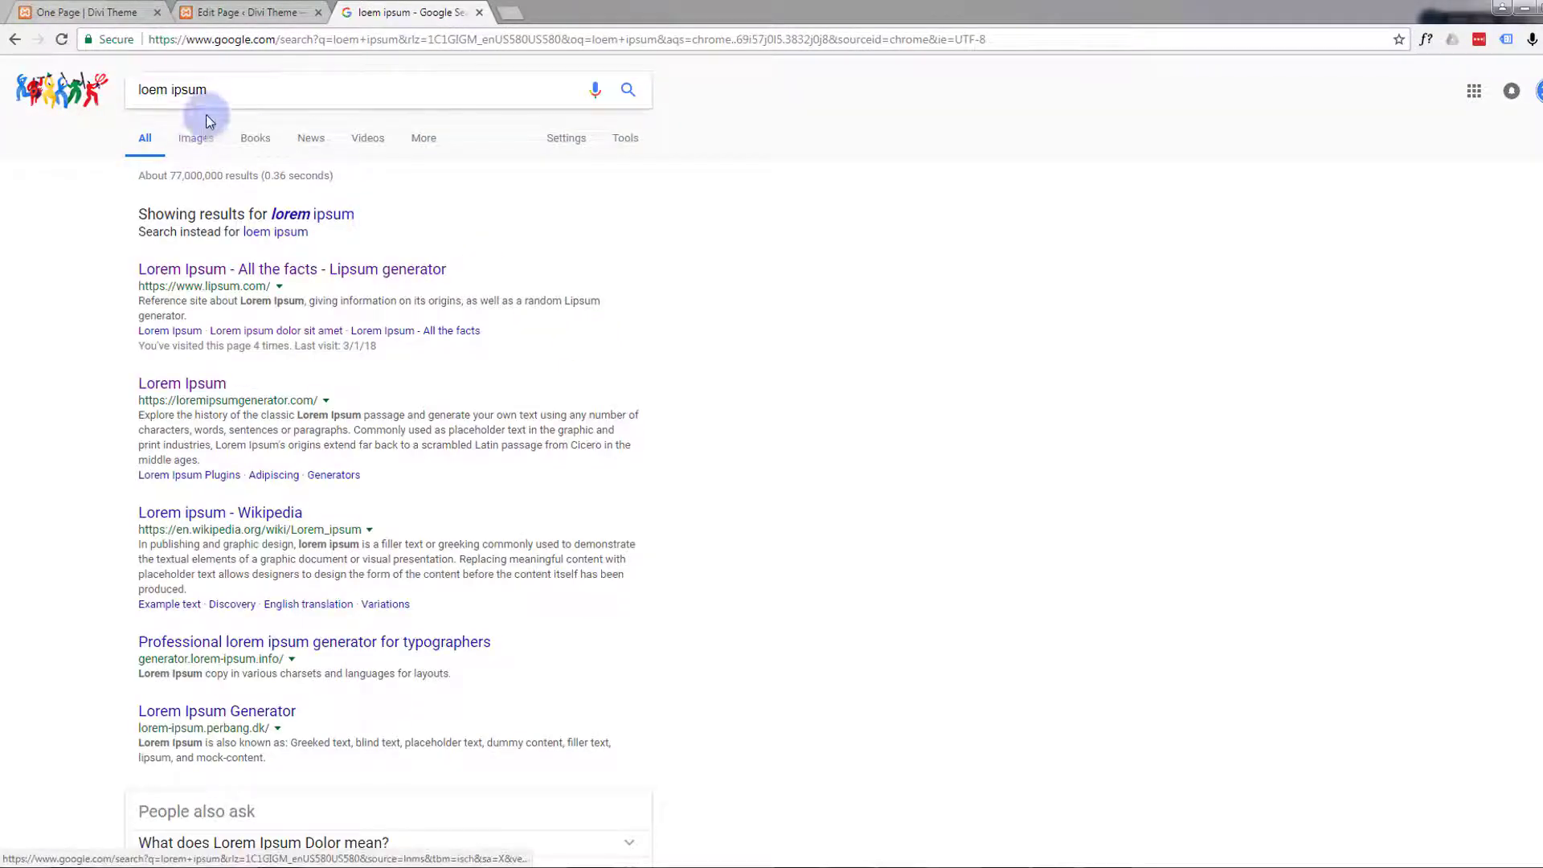
pyautogui.click(211, 276)
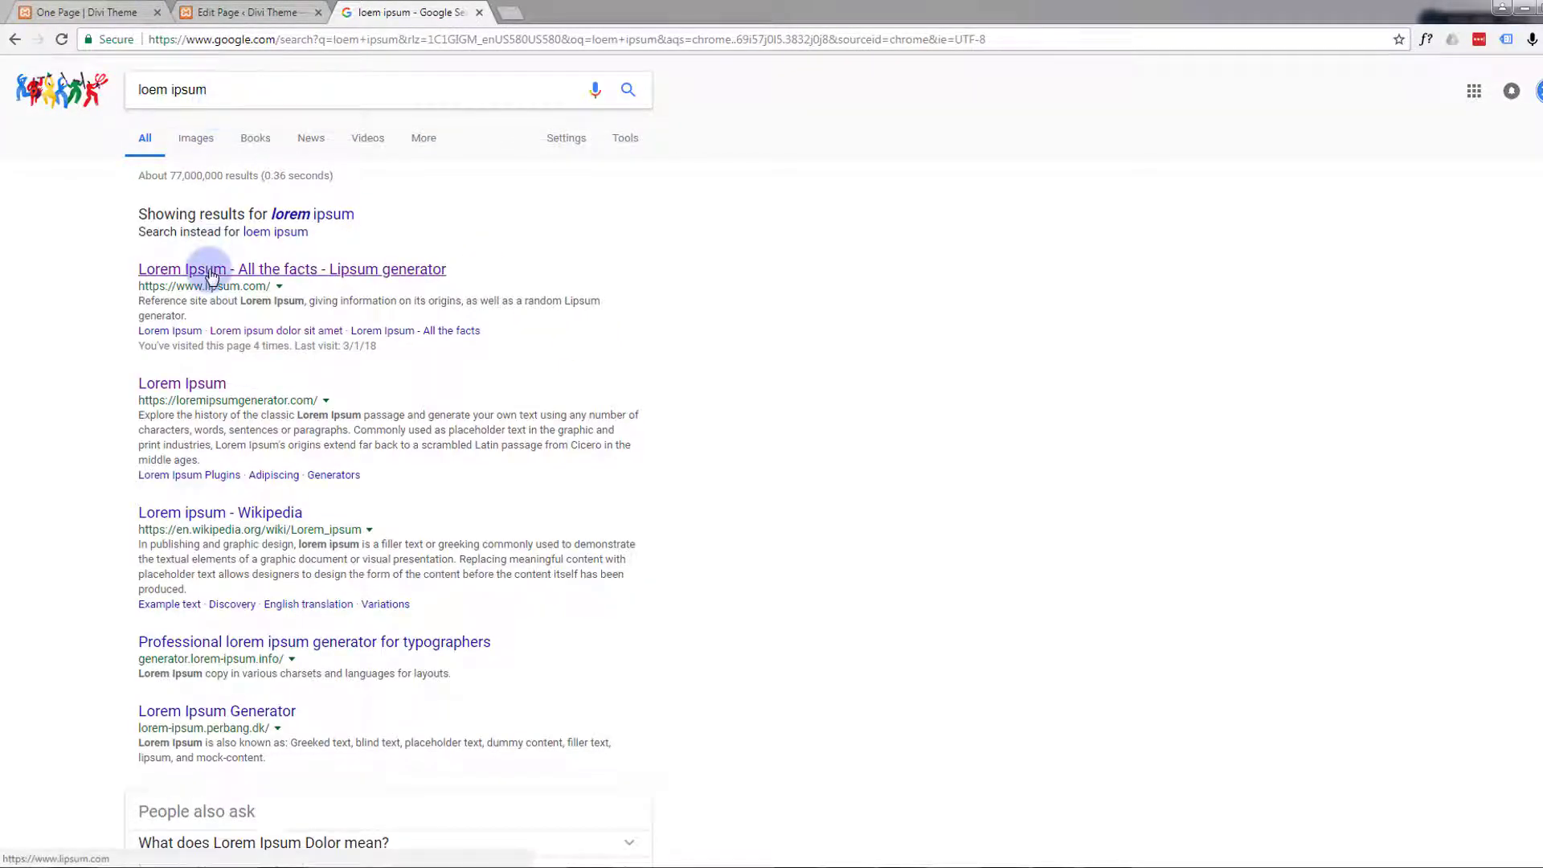
# Generate five paragraphs of Lorem Ipsum and copy the third one, beginning "Aliquam tempor felis"
pyautogui.scroll(-7, 653, 313)
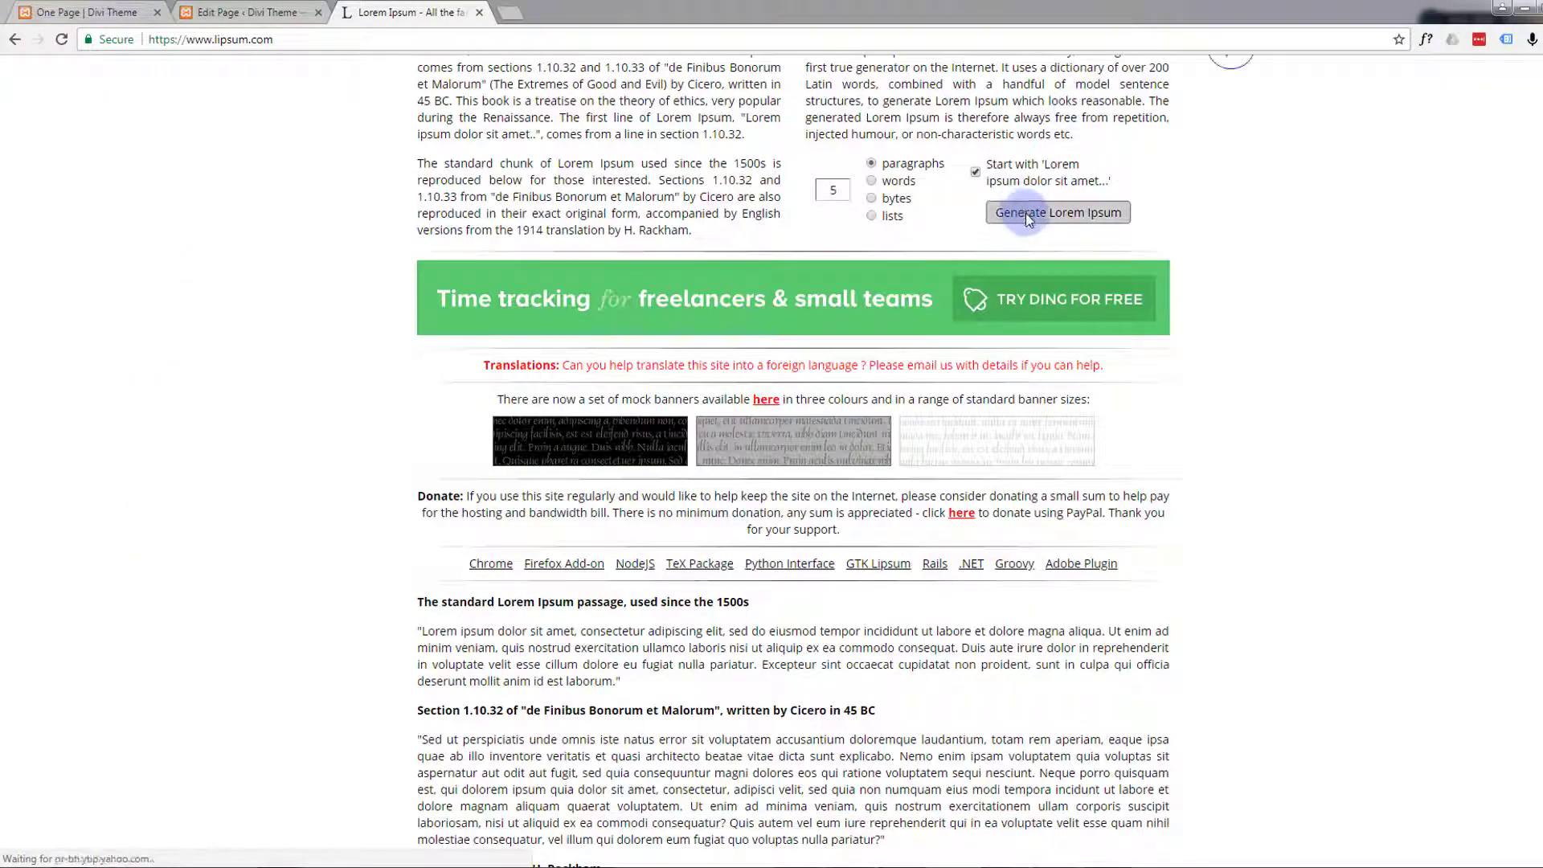
pyautogui.click(1029, 215)
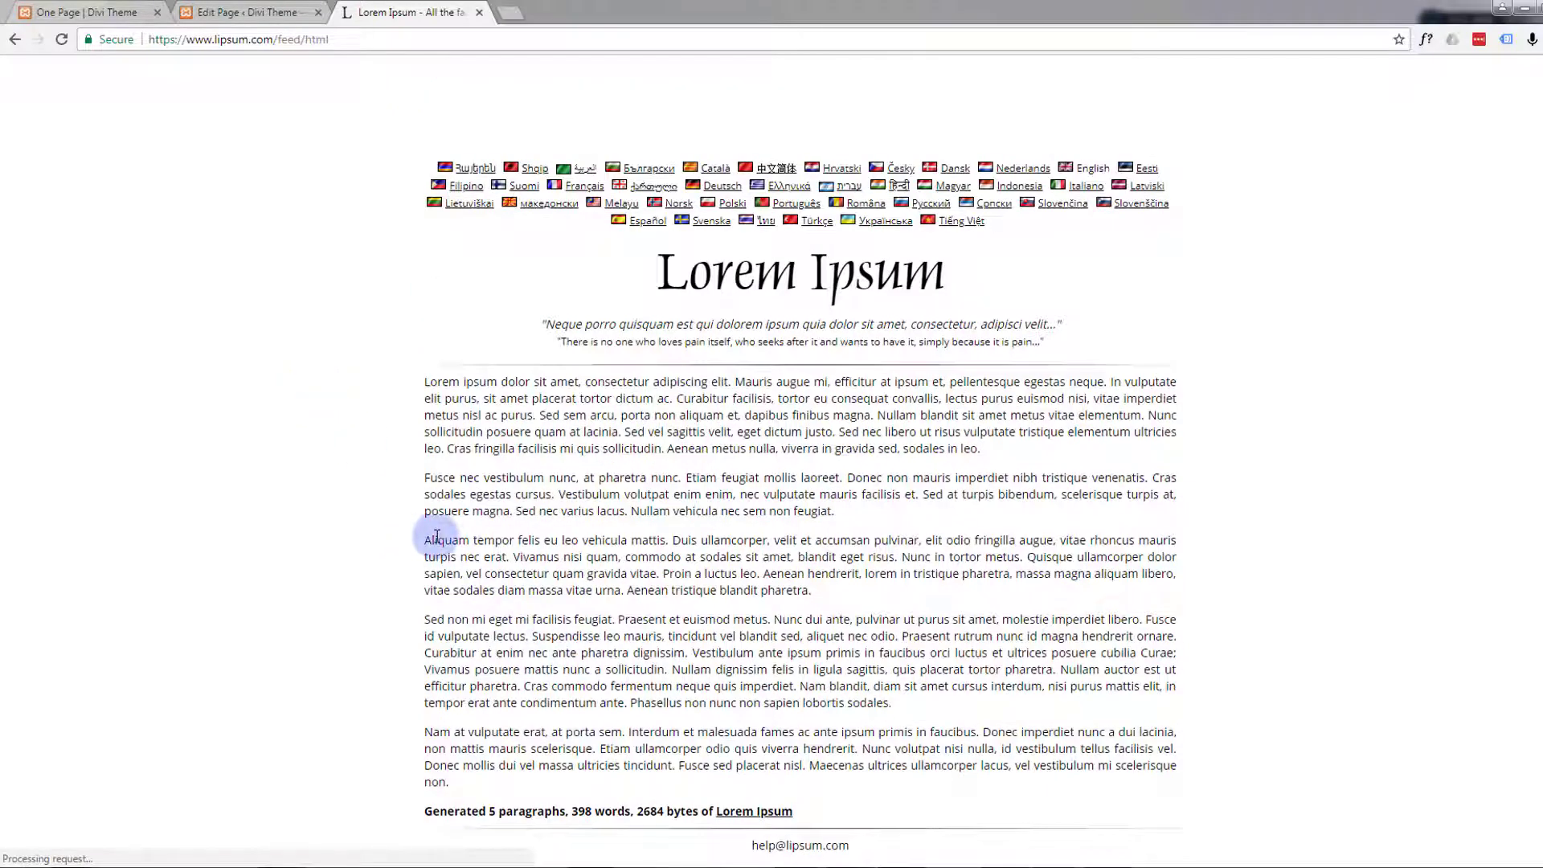
pyautogui.moveTo(437, 537); pyautogui.dragTo(845, 594)
pyautogui.hotkey('ctrl', 'c')
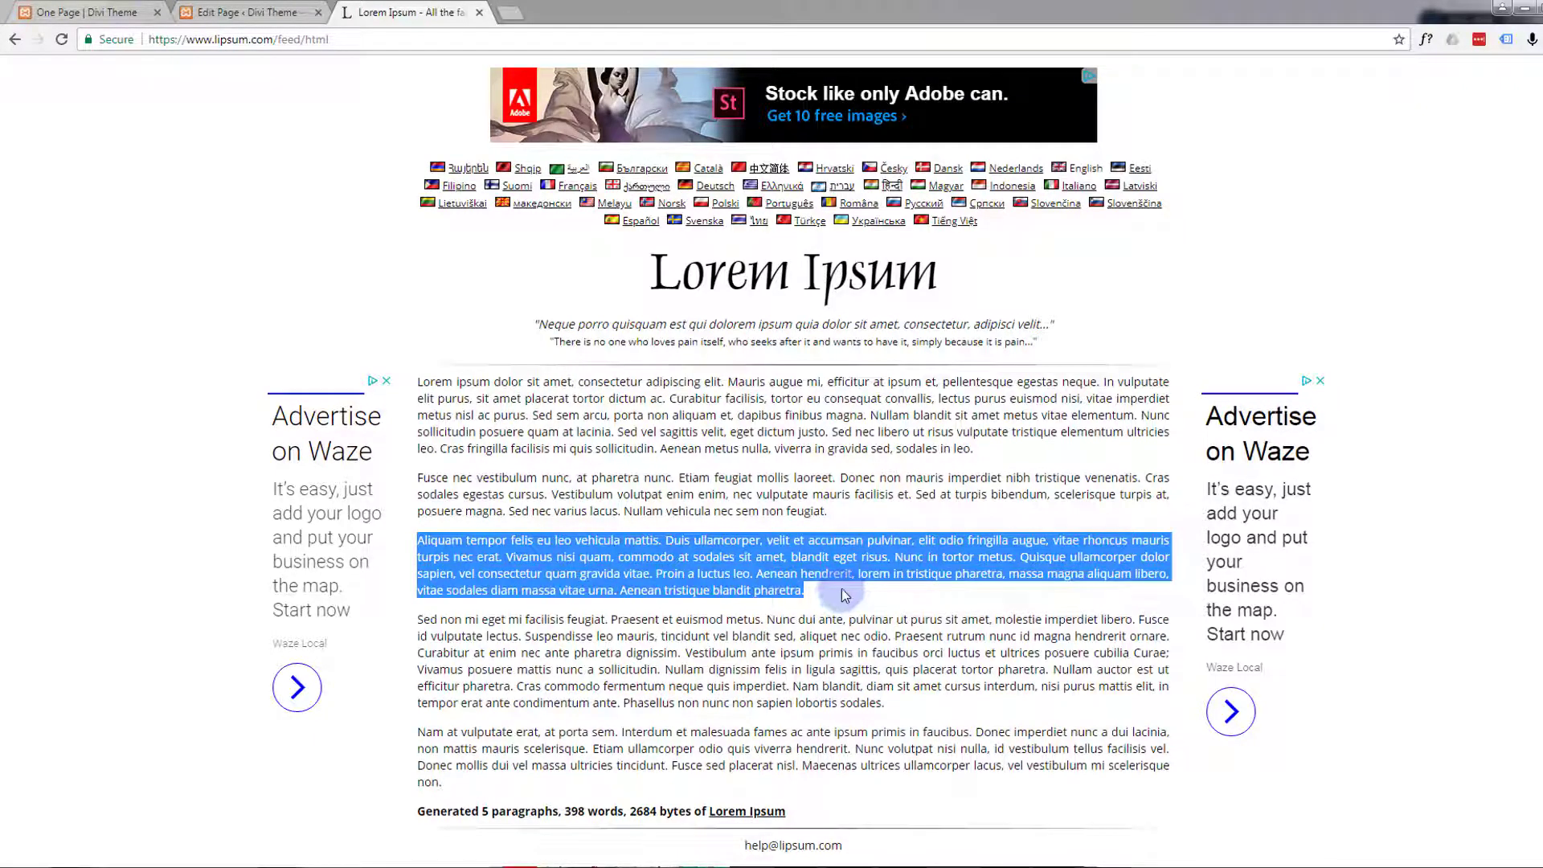
# Return to the page editor and paste the copied paragraph below the logo in the Text module's content
pyautogui.click(207, 16)
pyautogui.click(472, 572)
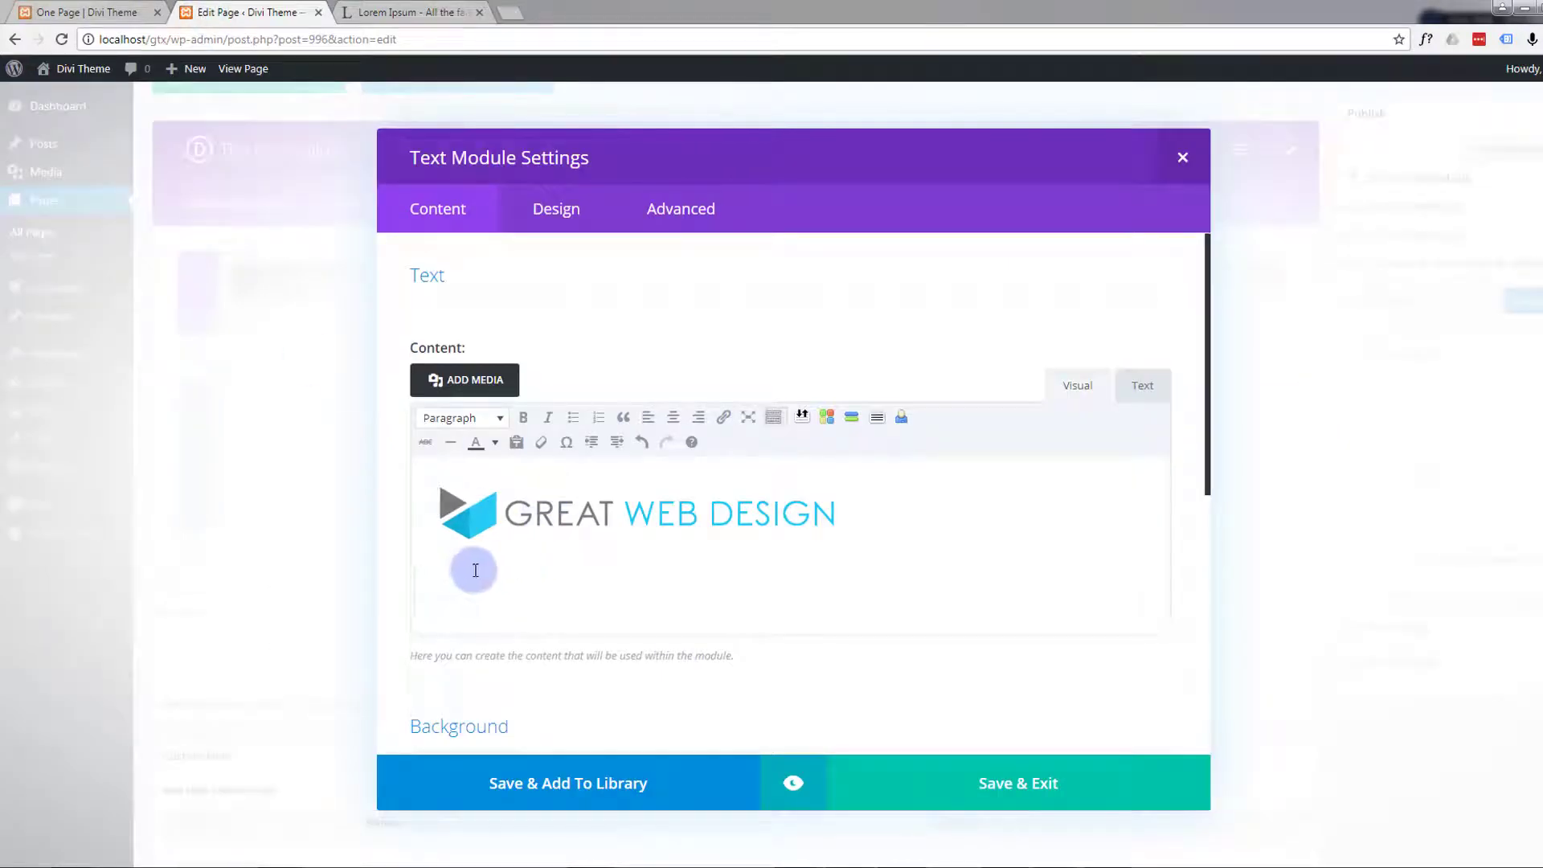
pyautogui.hotkey('ctrl', 'v')
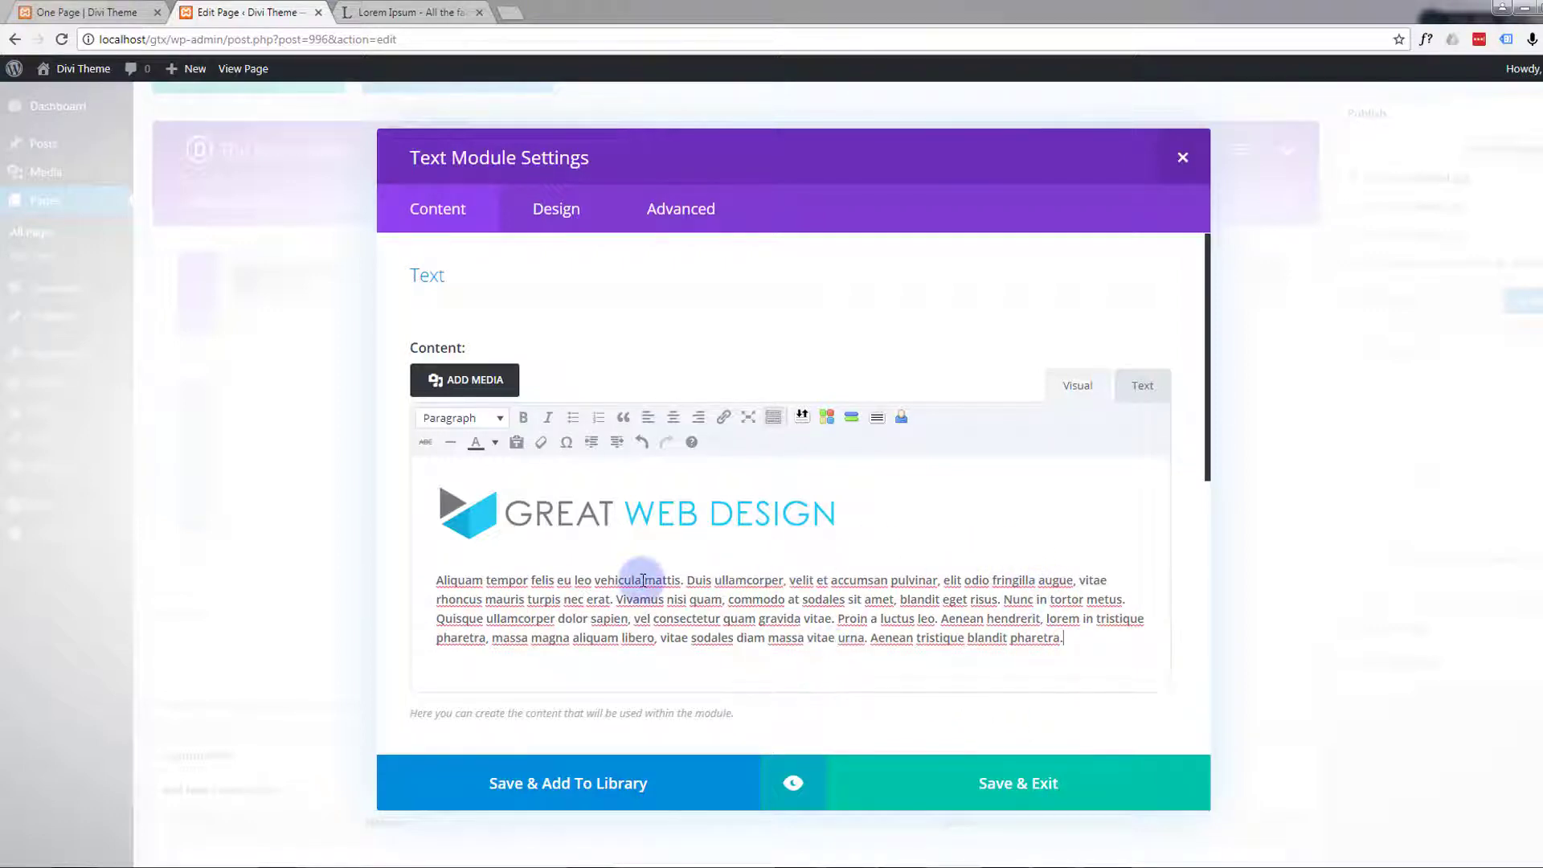
# Set the Text module's text orientation to centered, preview it, and save the module
pyautogui.click(556, 217)
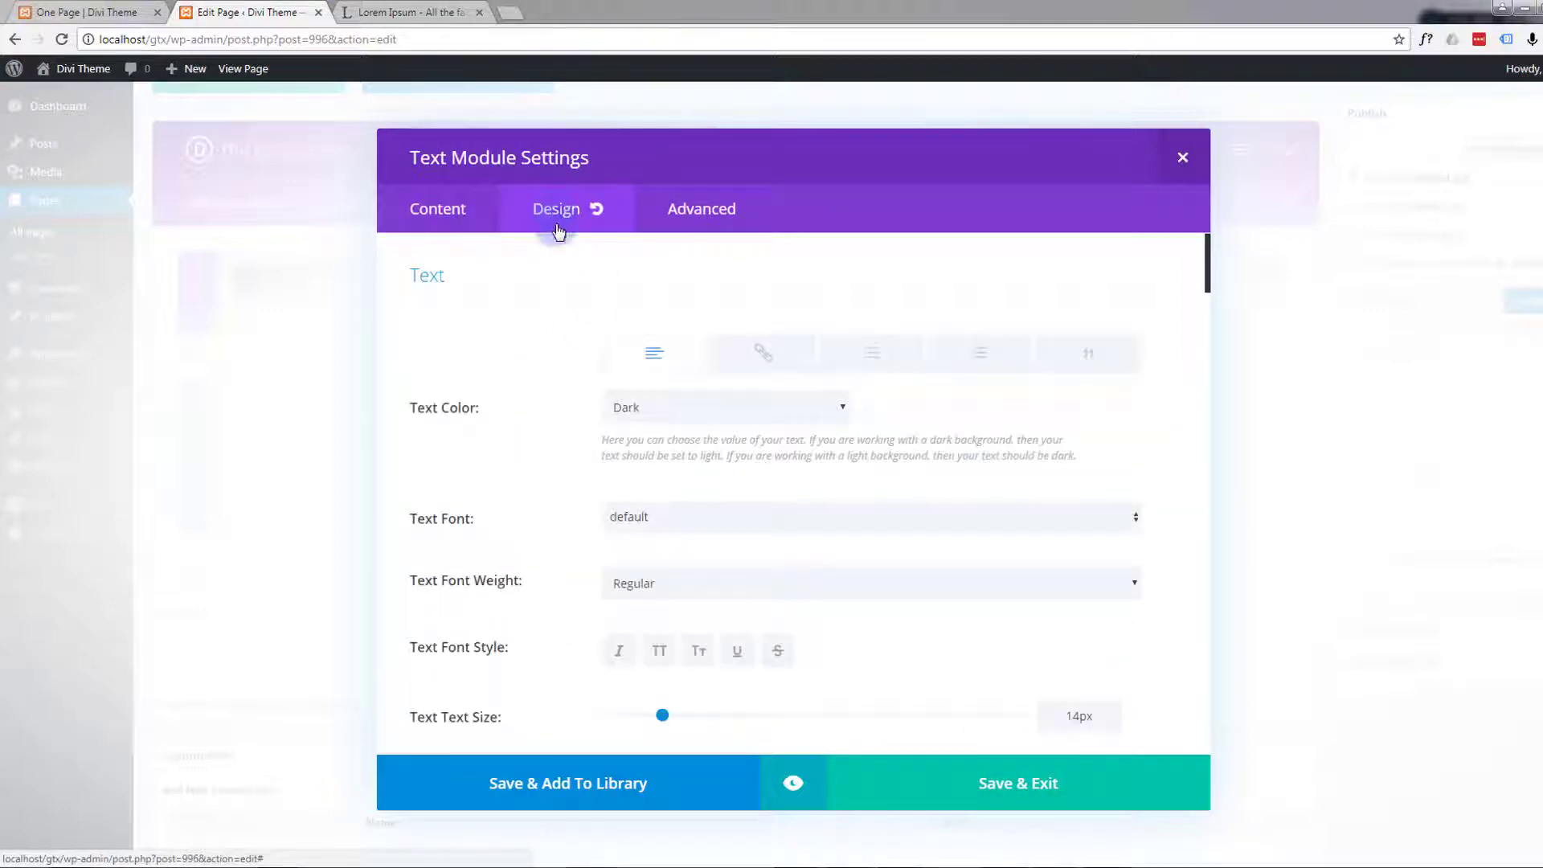
pyautogui.scroll(-1, 607, 408)
pyautogui.scroll(-6, 608, 410)
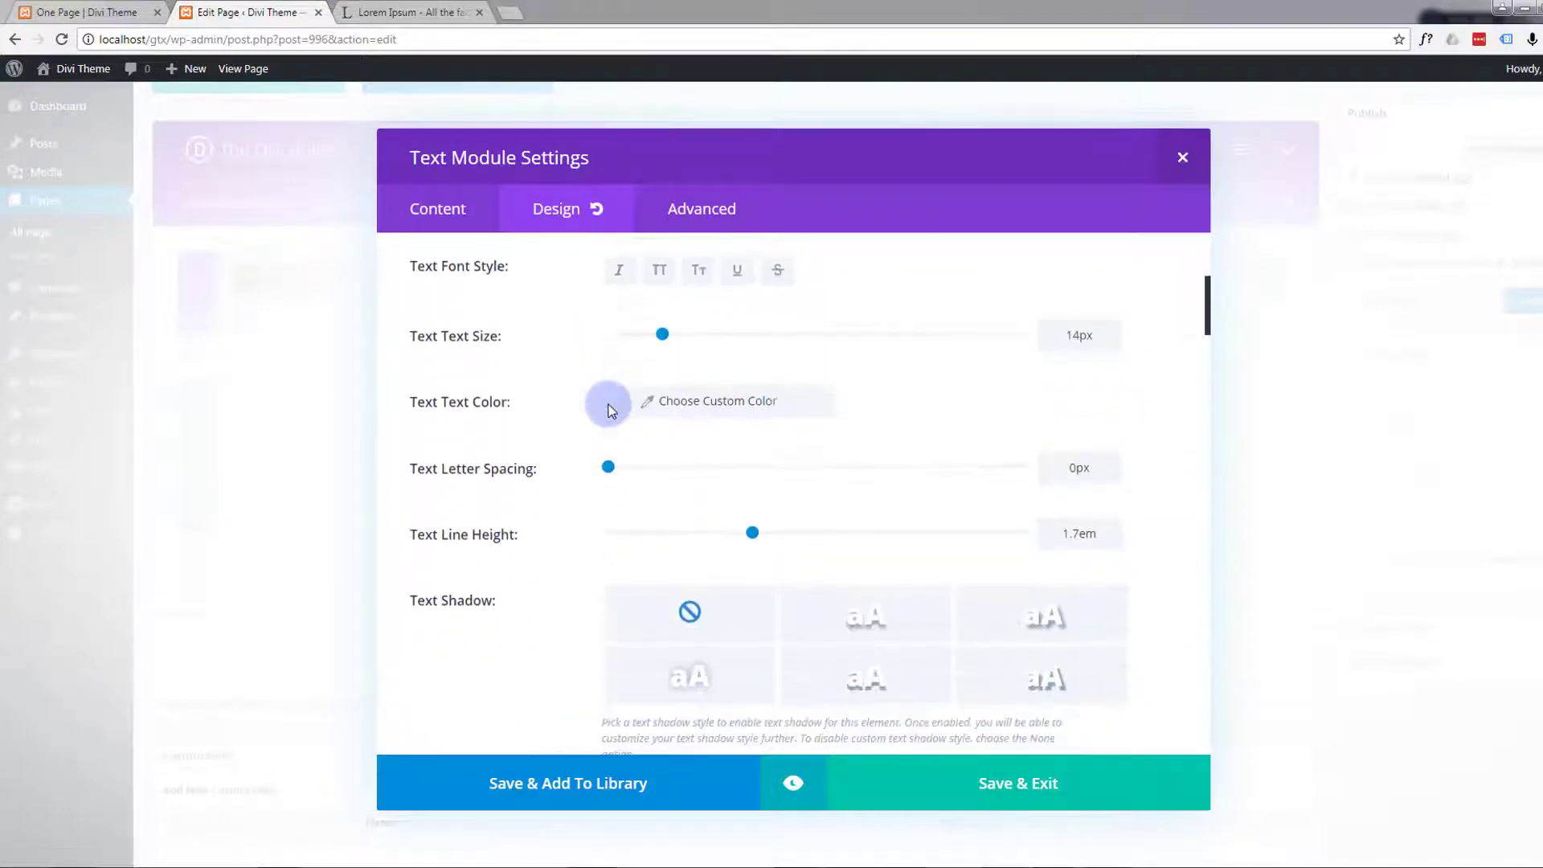
pyautogui.scroll(-3, 608, 410)
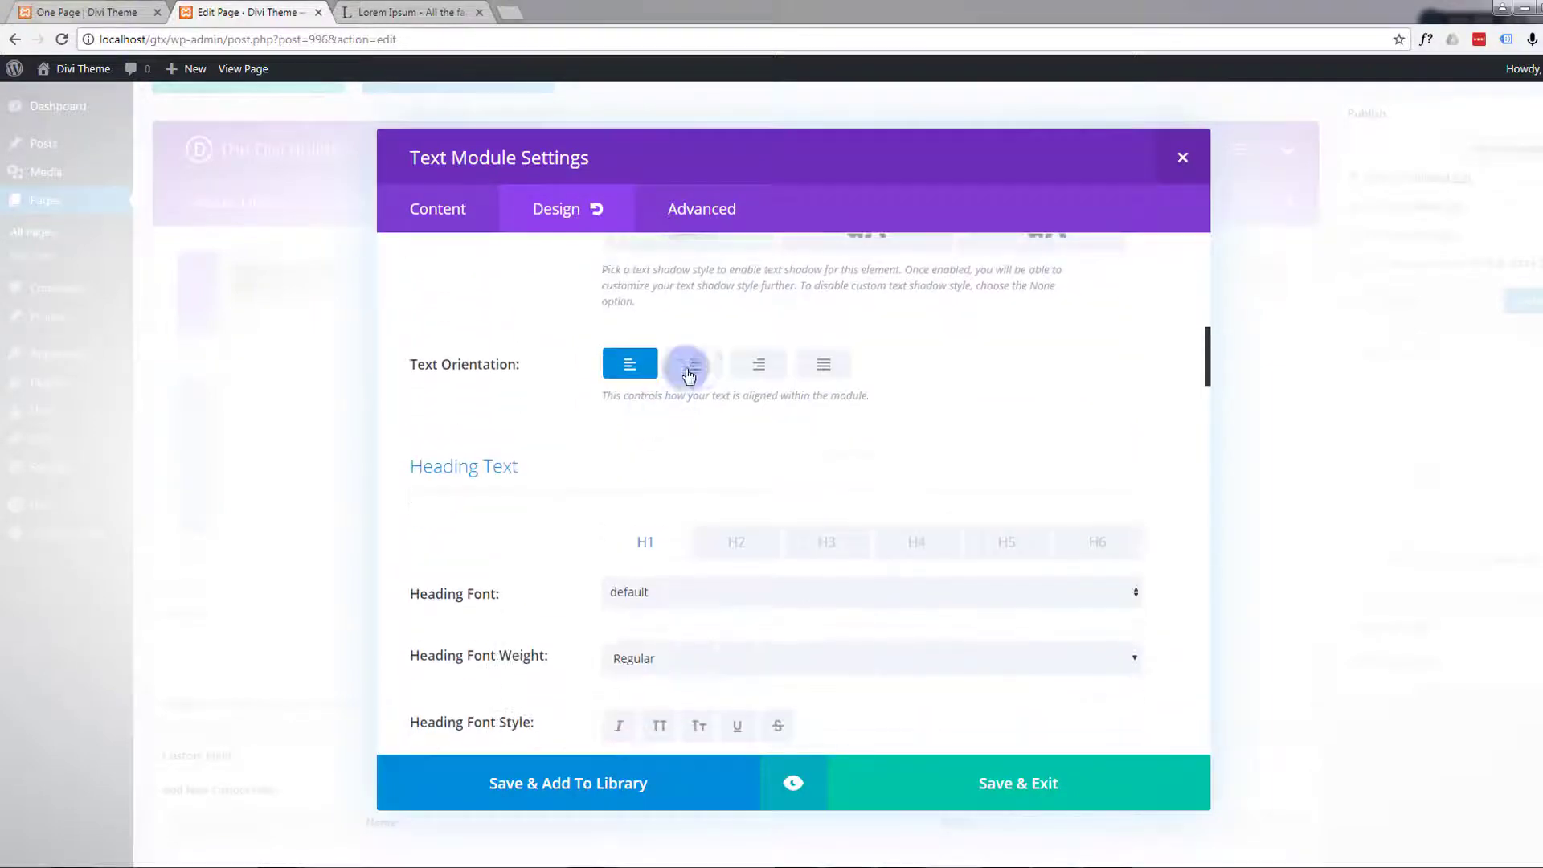
pyautogui.click(696, 366)
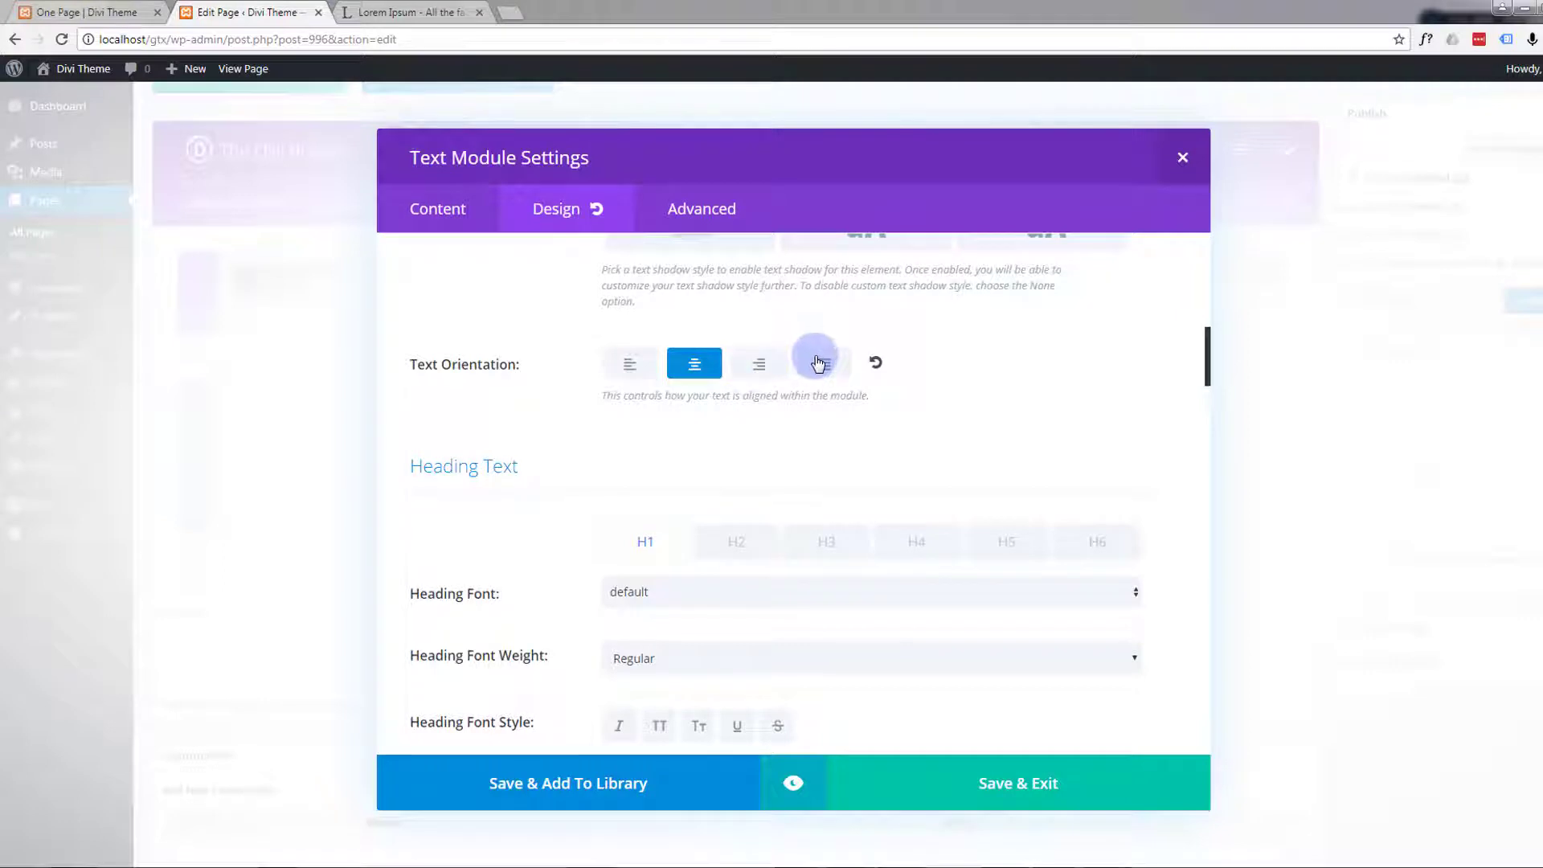
pyautogui.click(795, 785)
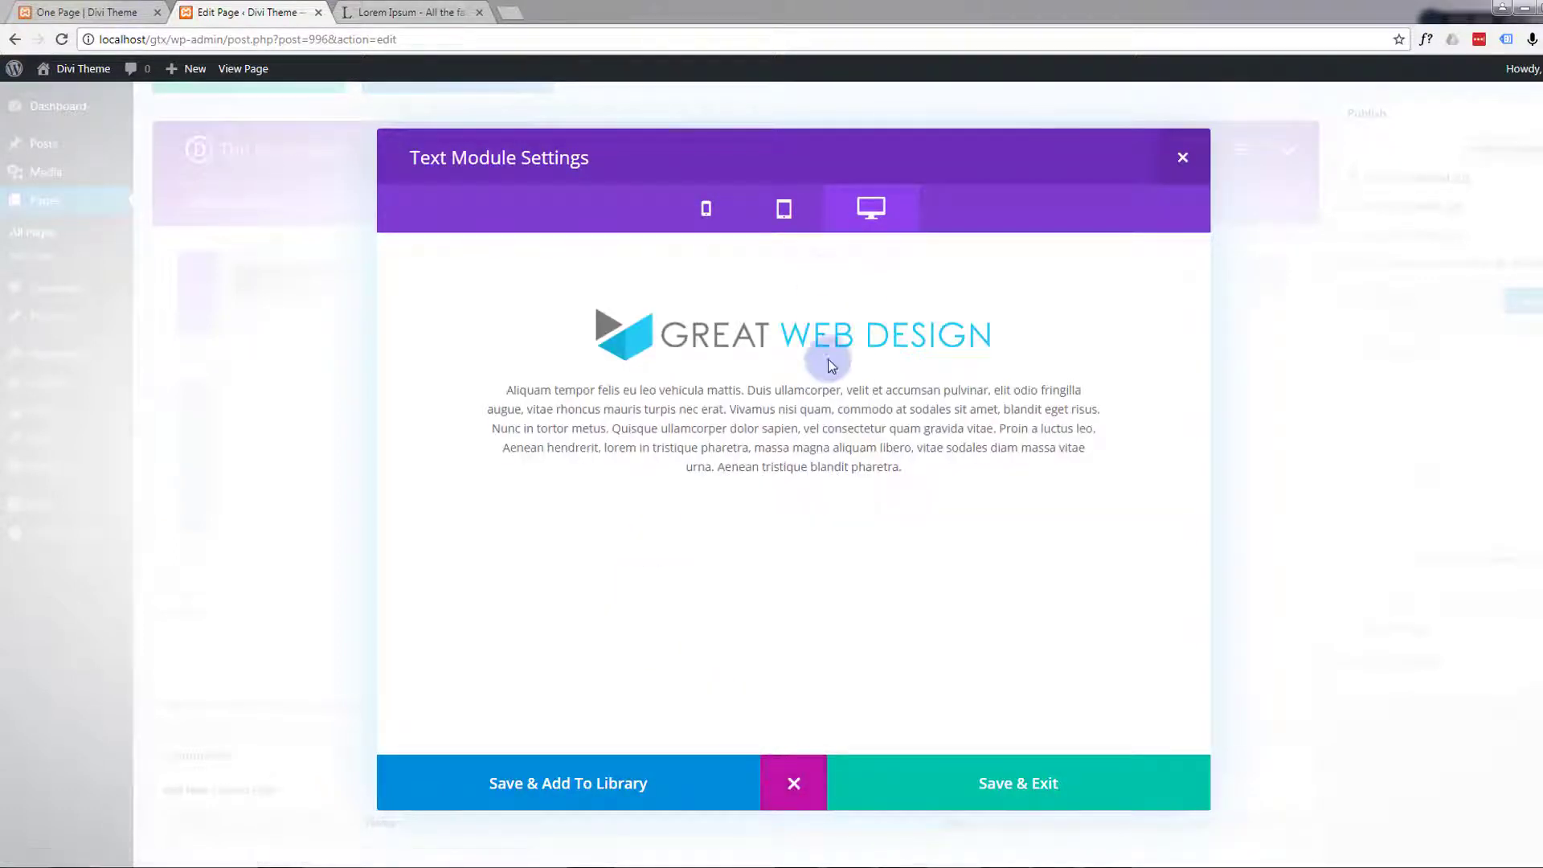
pyautogui.click(1016, 778)
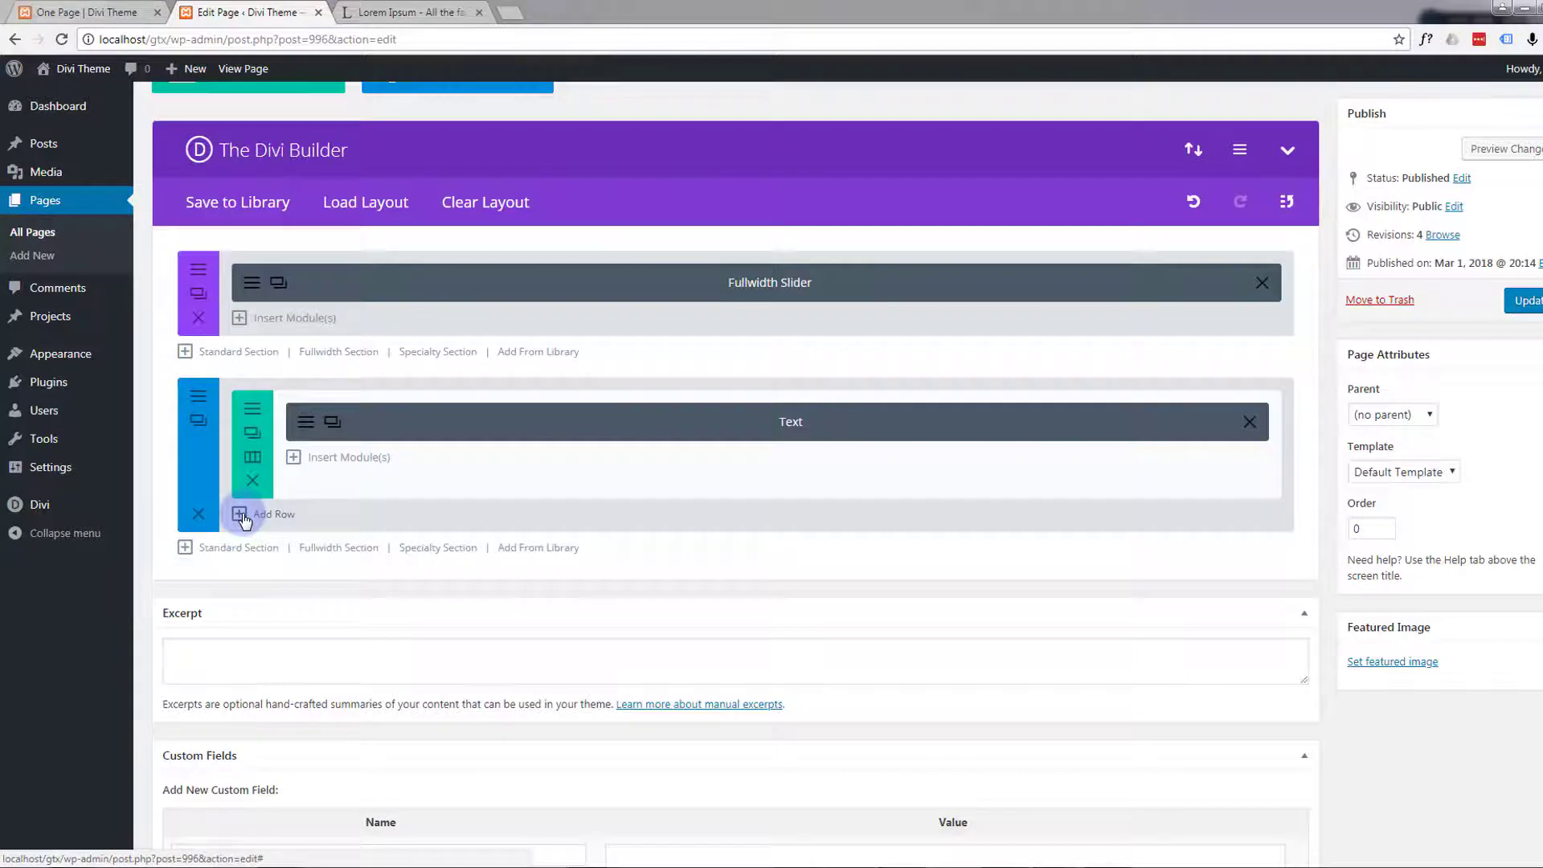
# Add a three-column row below the Text module's row and insert a Blurb module titled "Concept" in its first column
pyautogui.click(244, 518)
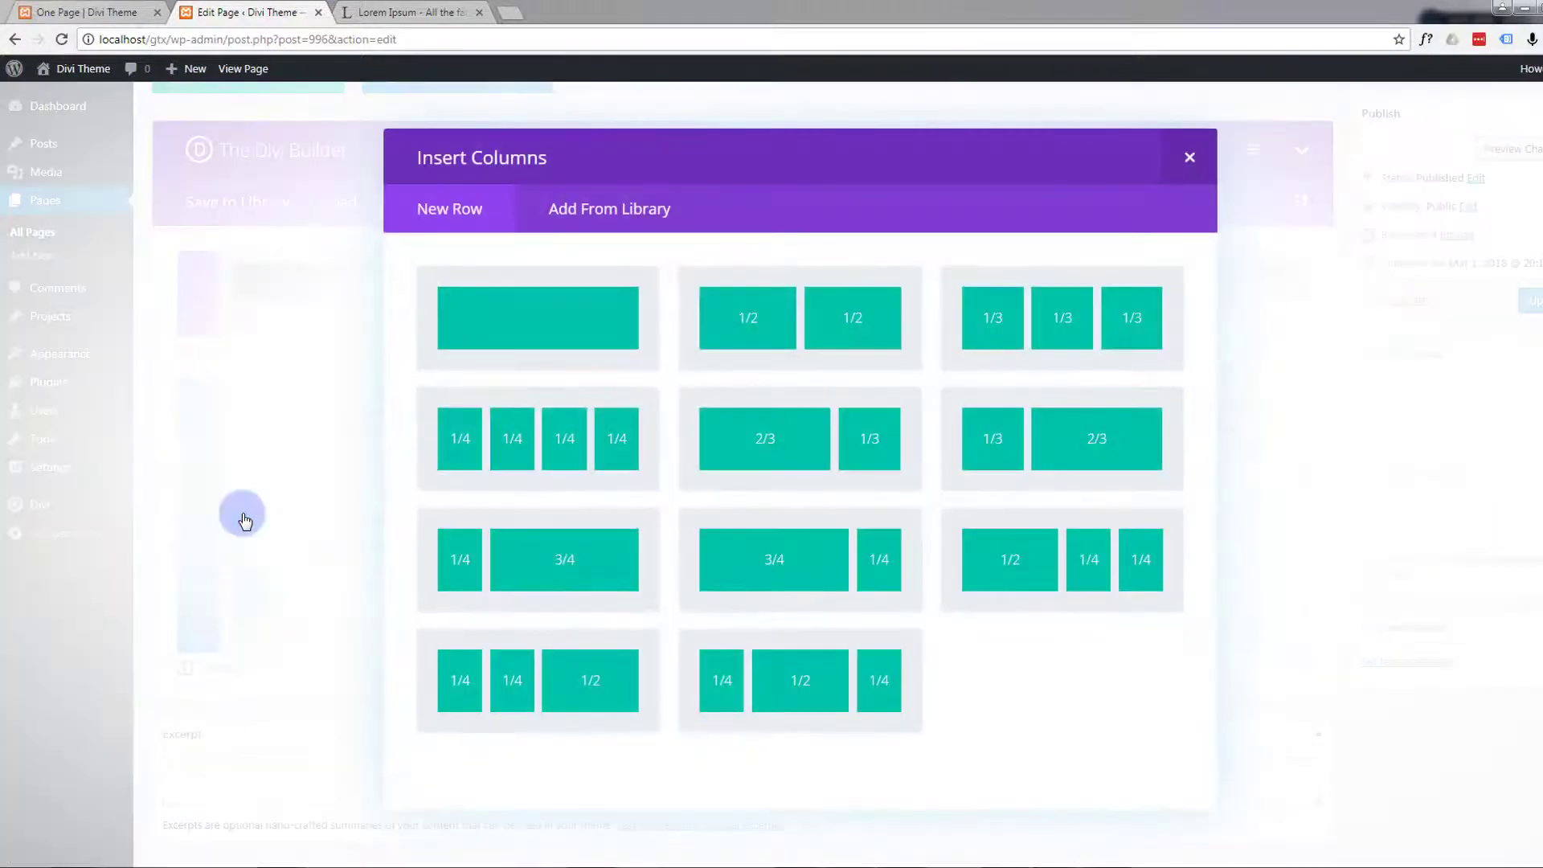
pyautogui.click(1072, 326)
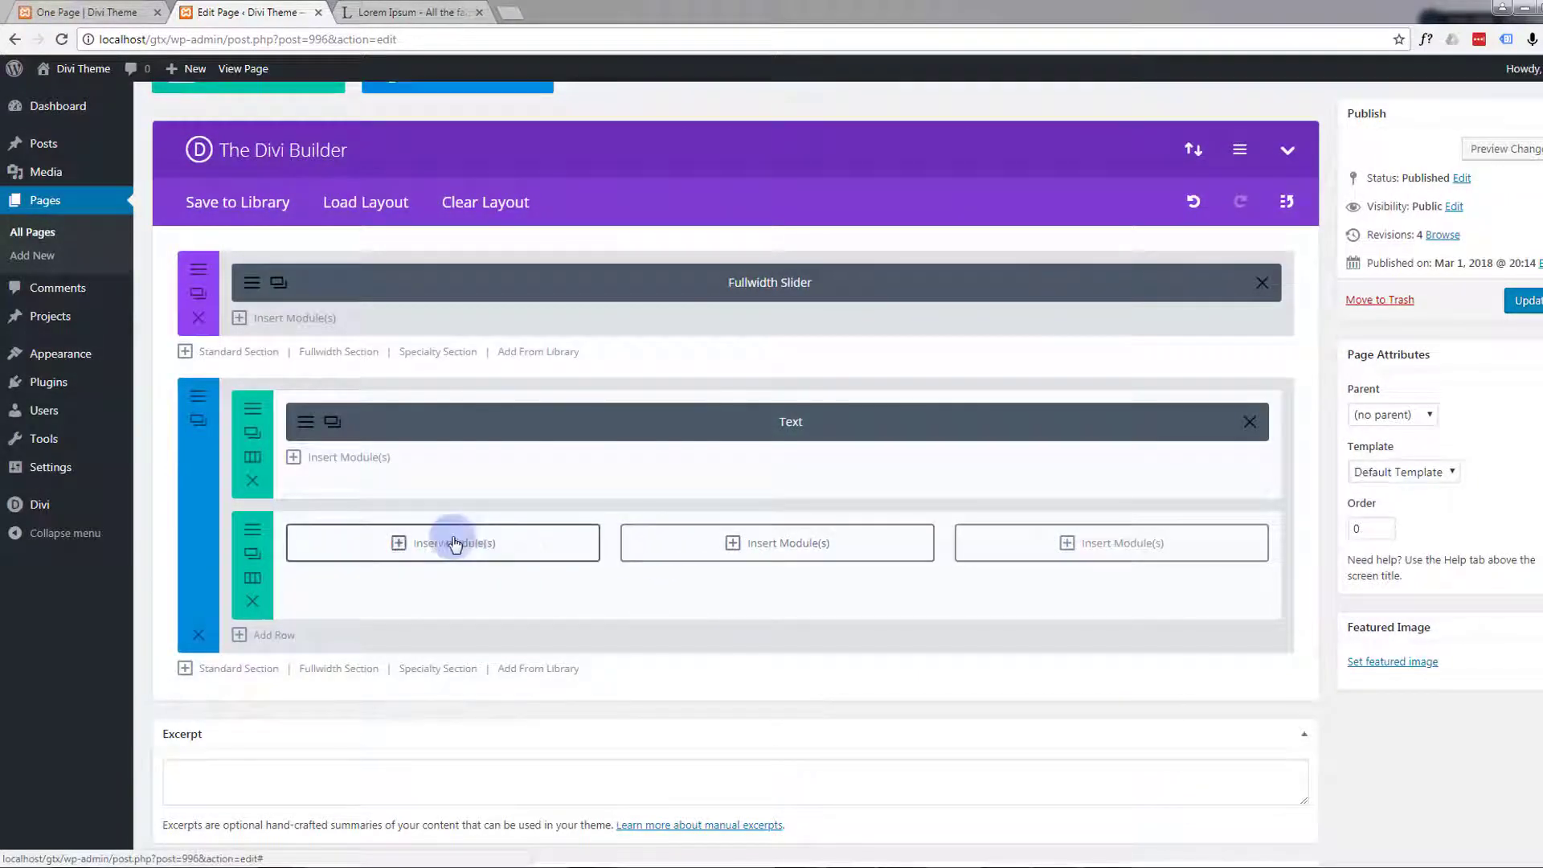
pyautogui.click(399, 545)
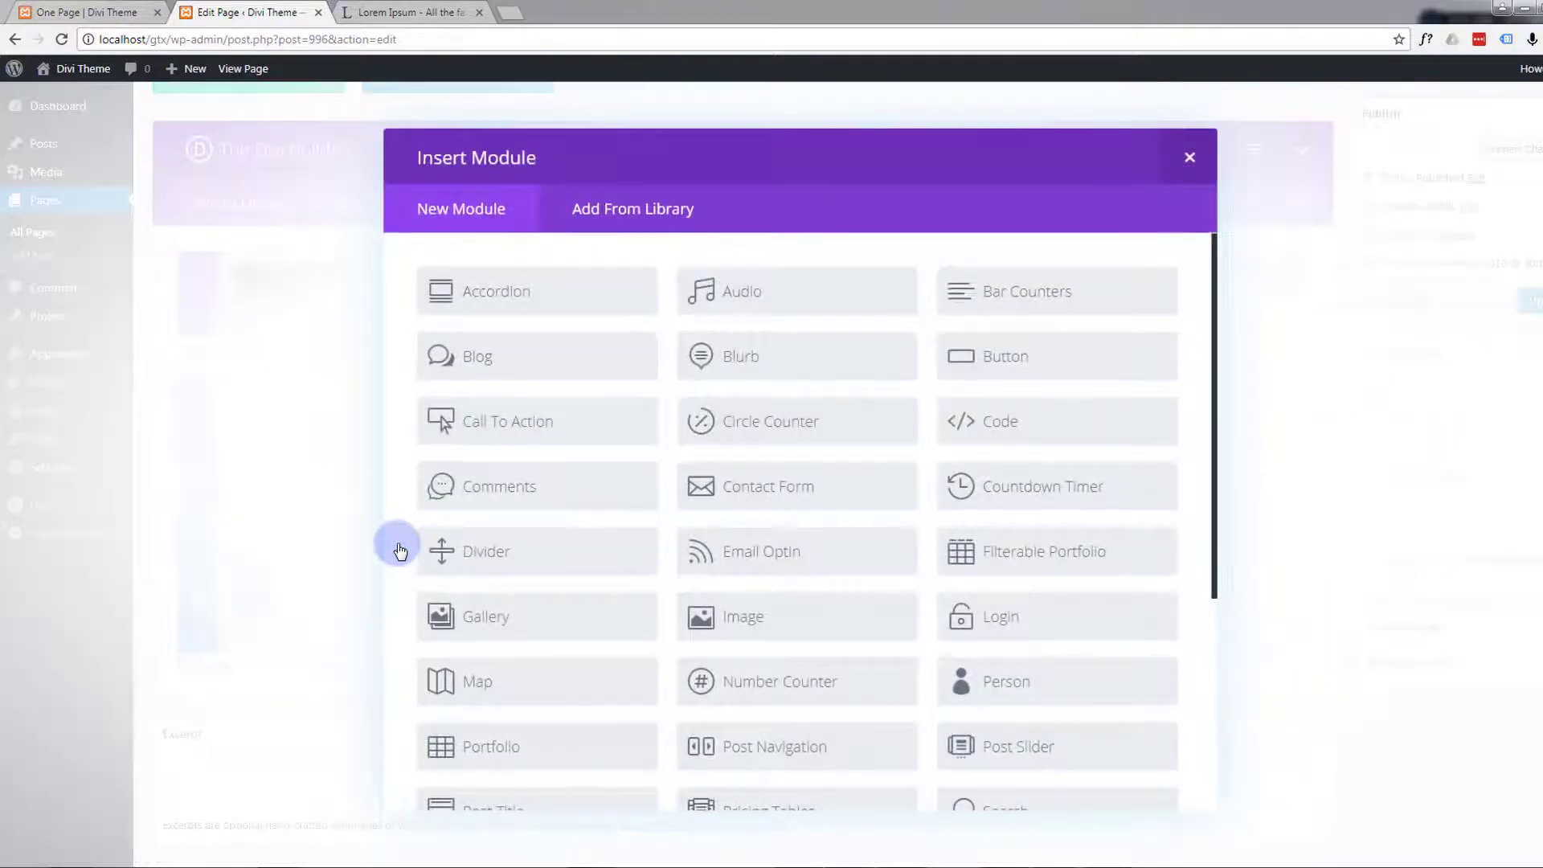
pyautogui.click(791, 362)
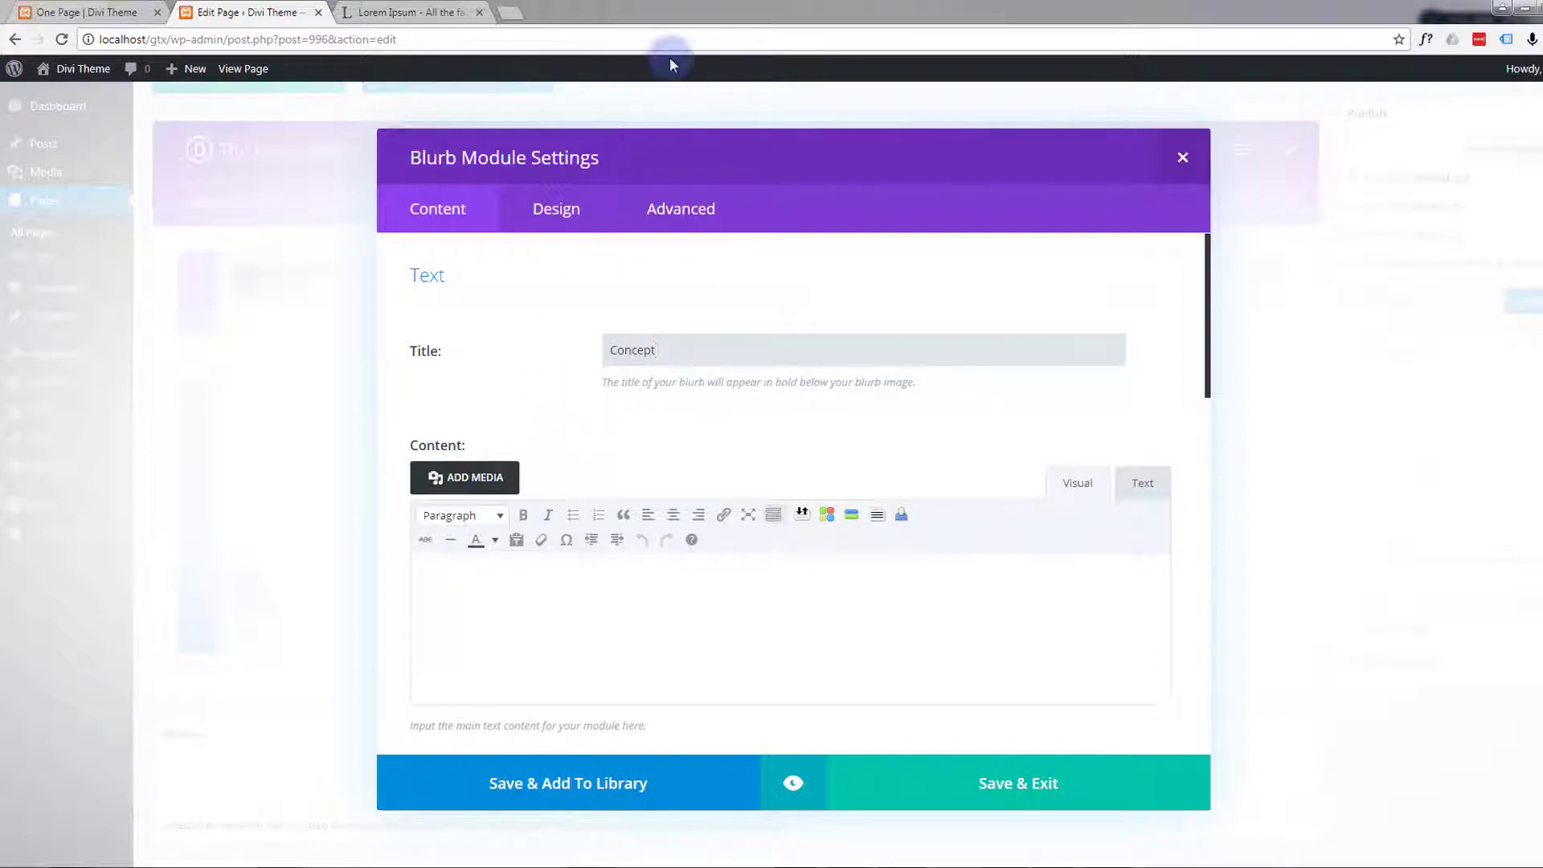
# Copy the opening of the fourth Lorem Ipsum paragraph, from "Sed non mi" to "hendrerit ornare.", into the Concept blurb's content
pyautogui.click(432, 13)
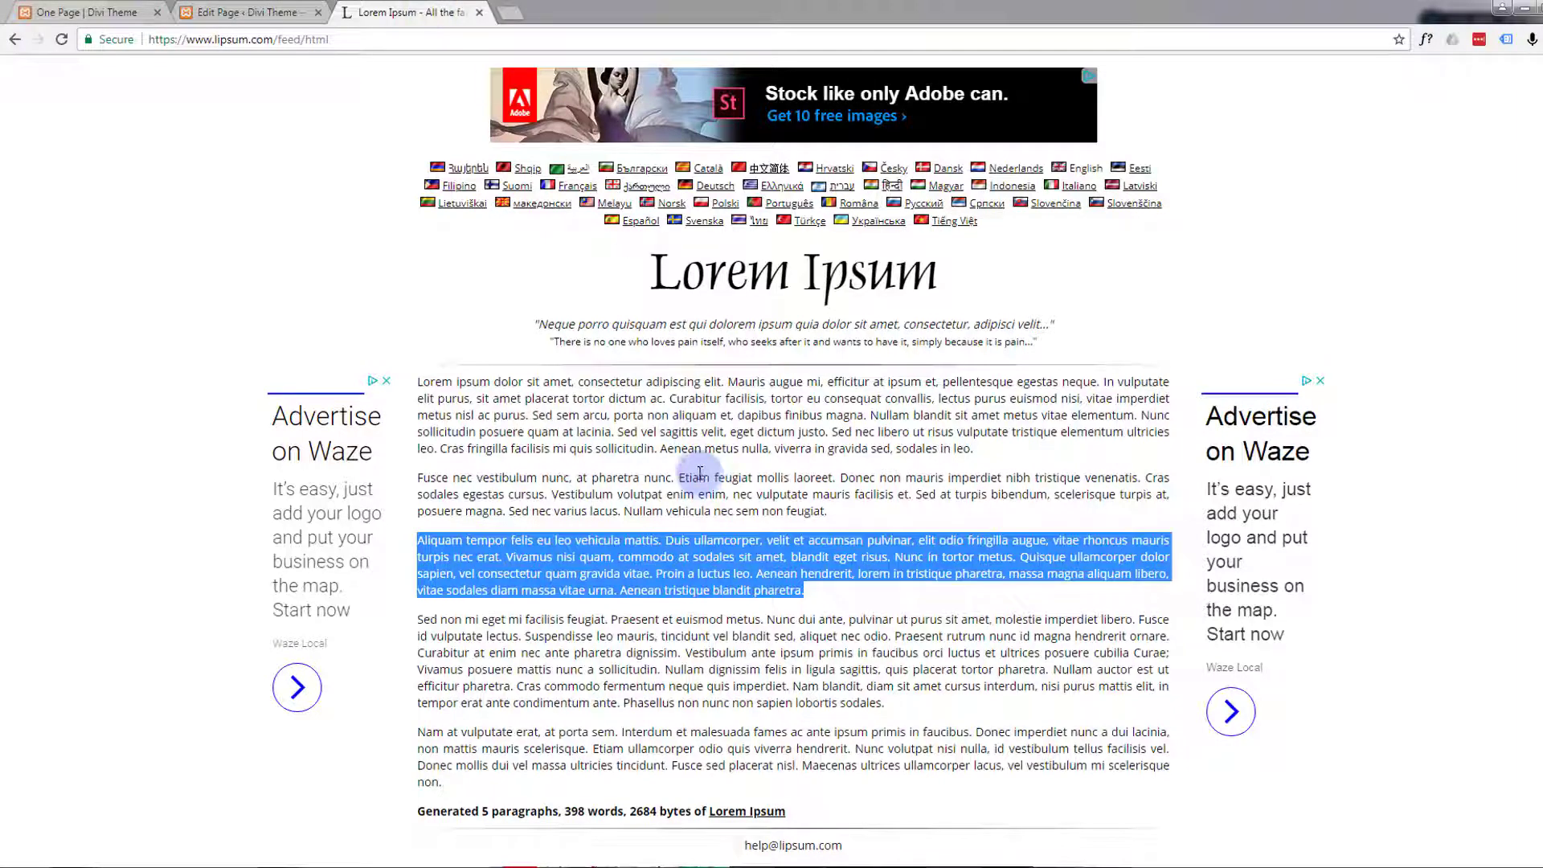
pyautogui.scroll(-1, 699, 472)
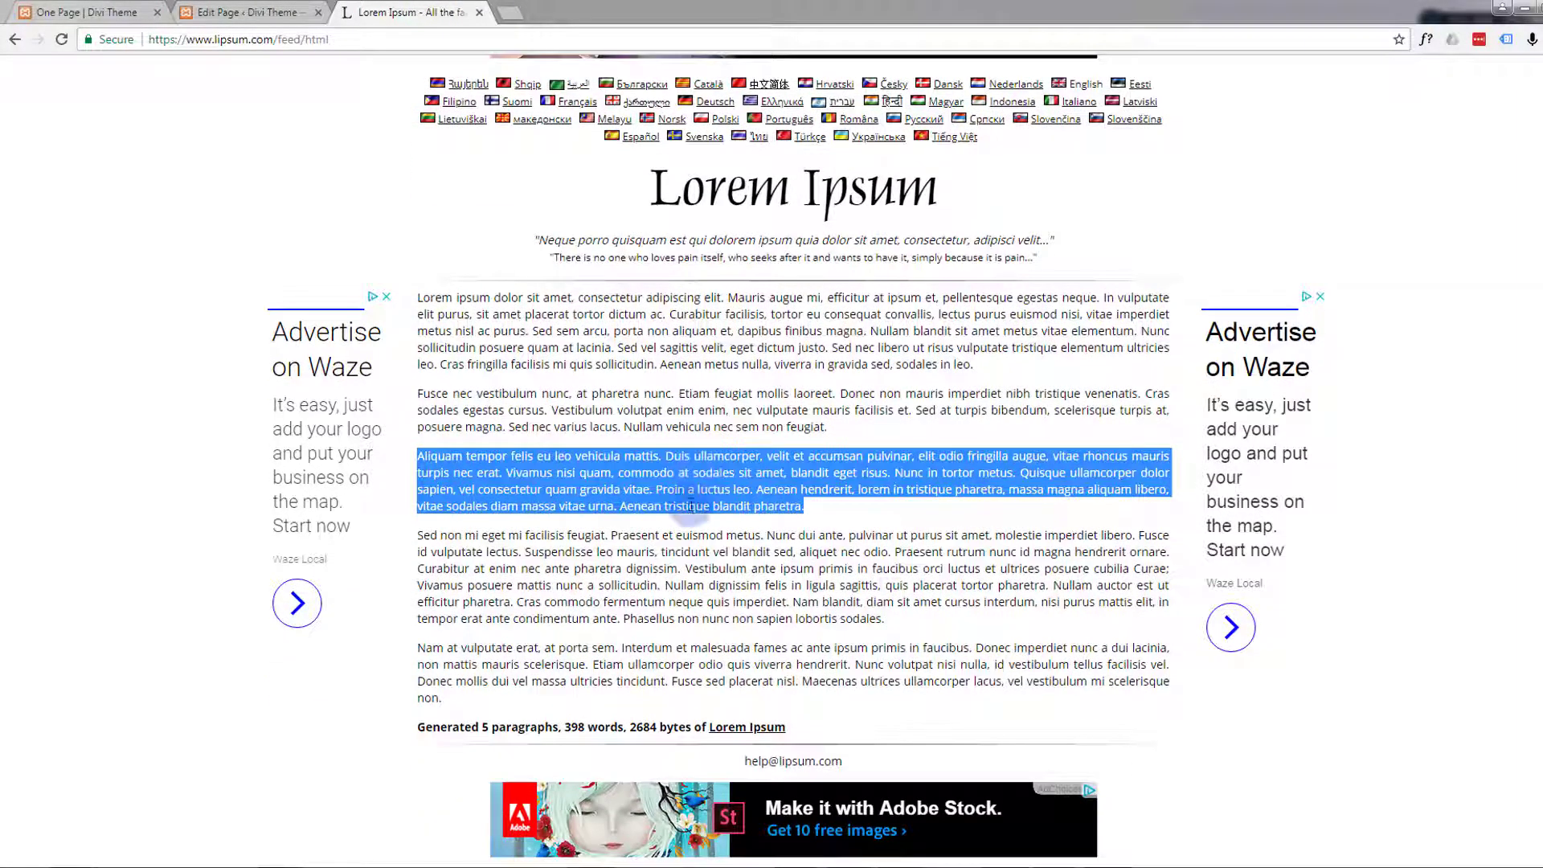
pyautogui.moveTo(419, 535); pyautogui.dragTo(895, 551)
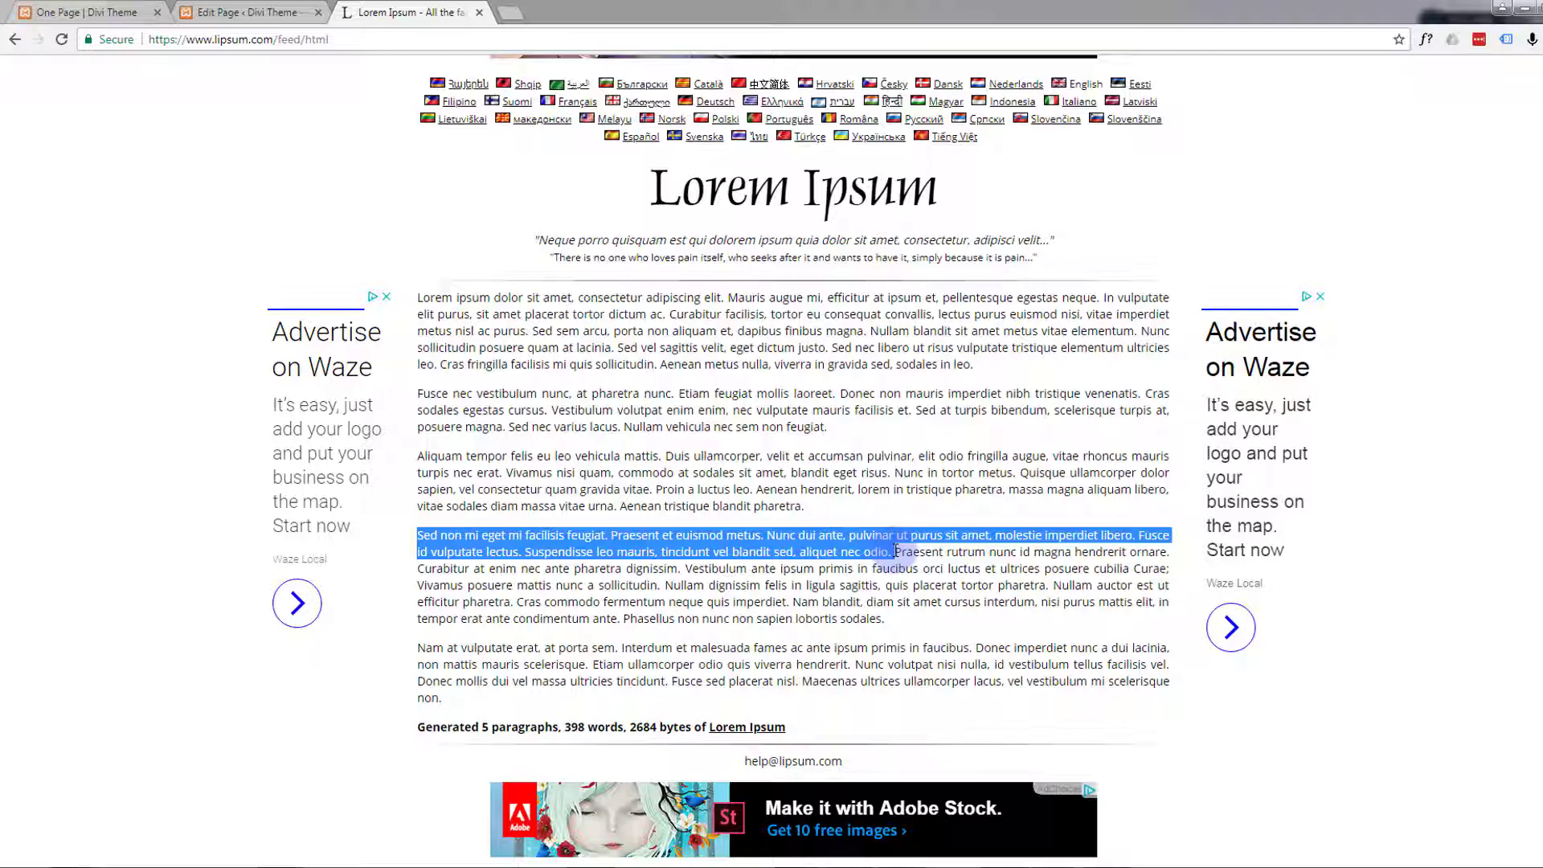
pyautogui.moveTo(896, 551); pyautogui.dragTo(1101, 526)
pyautogui.hotkey('ctrl', 'c')
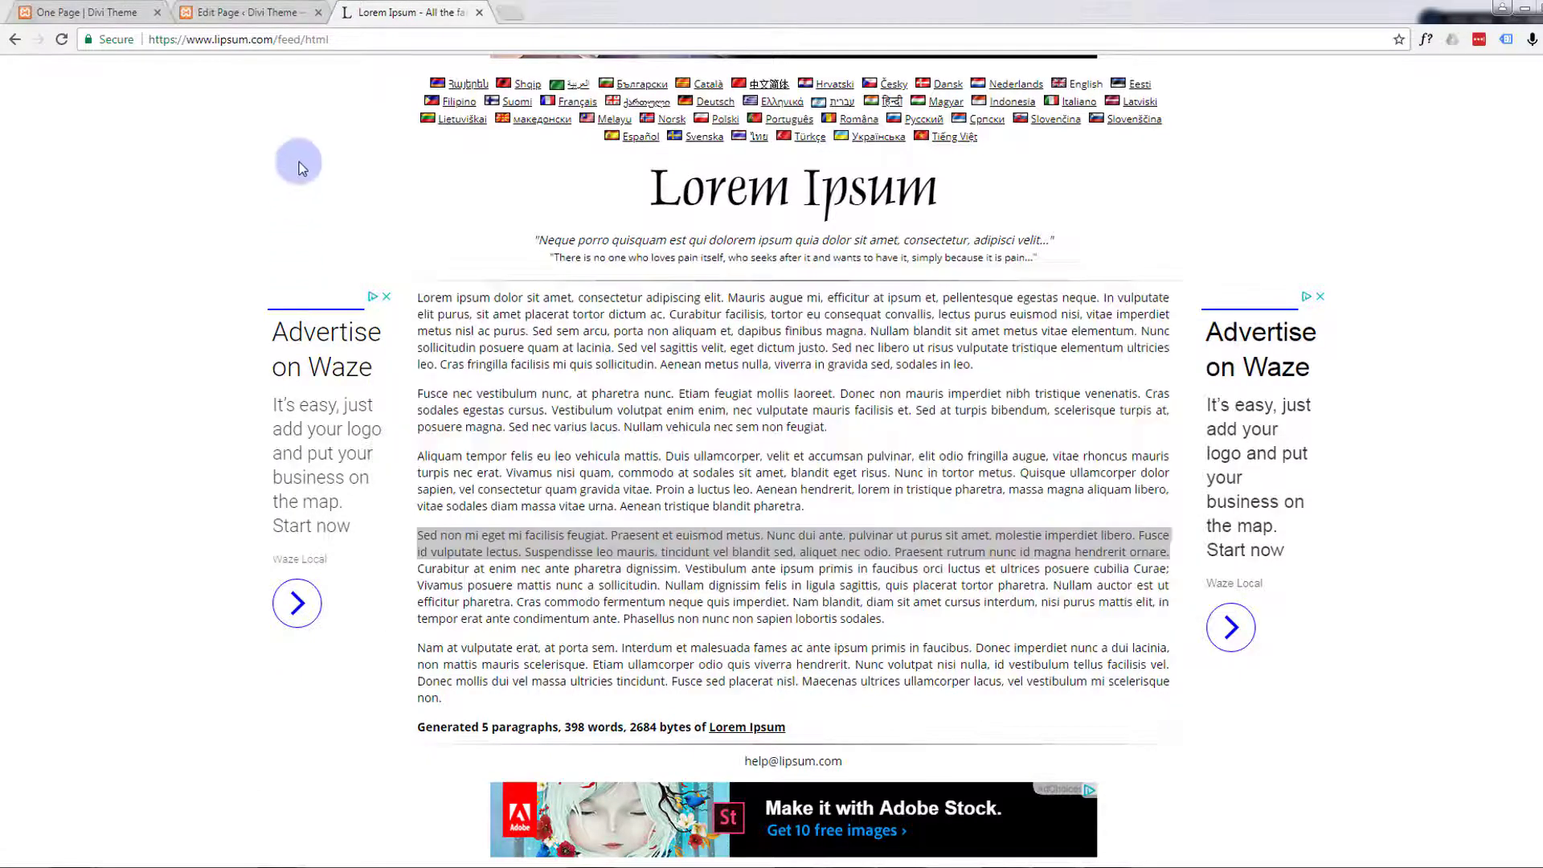
pyautogui.click(255, 12)
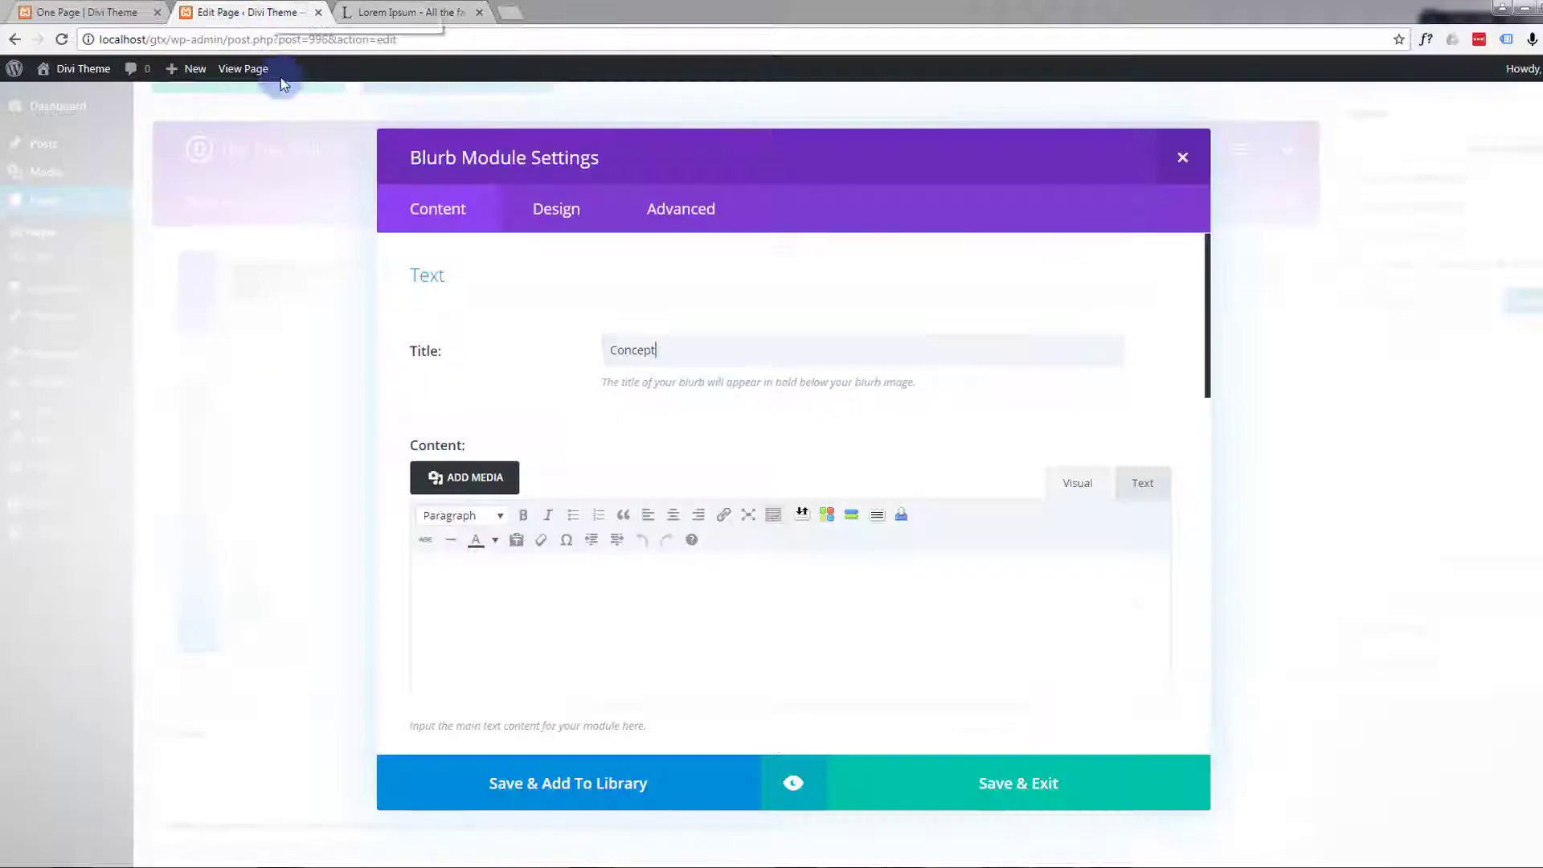
pyautogui.click(463, 582)
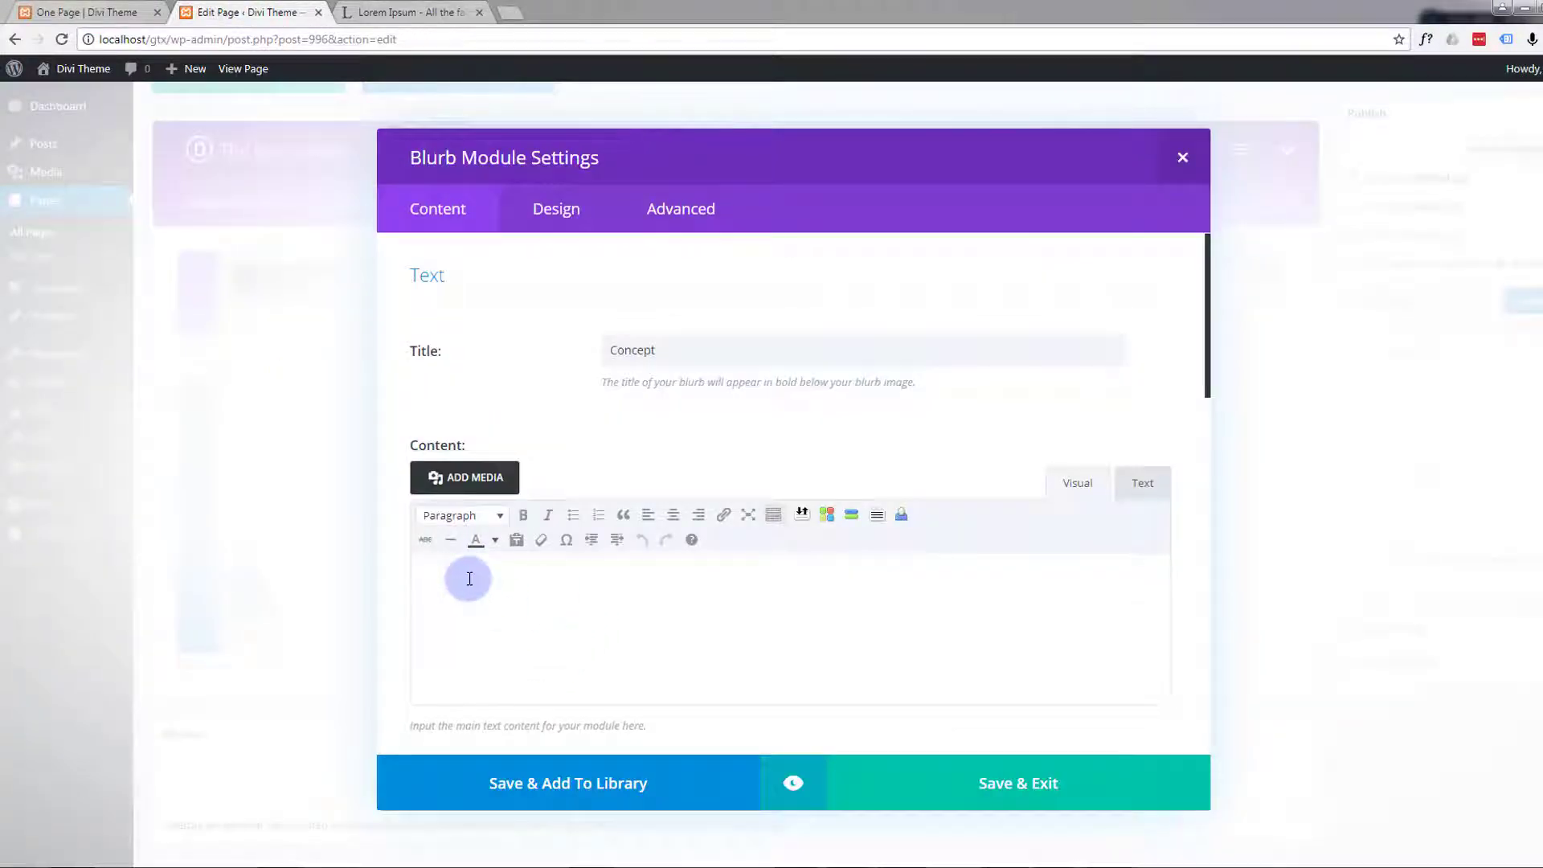
pyautogui.hotkey('ctrl', 'v')
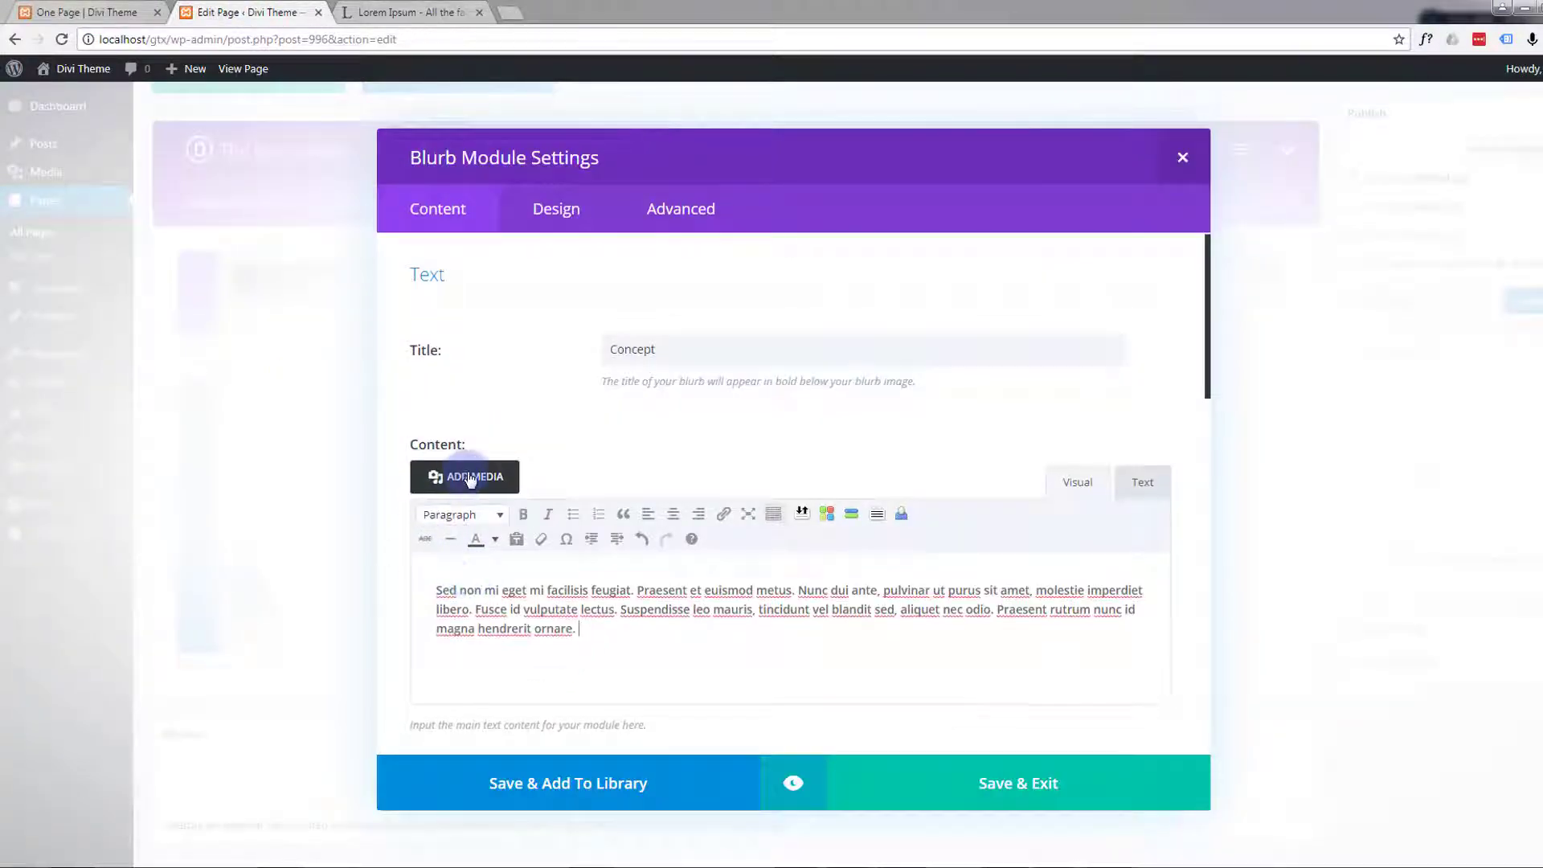
# Enable the icon option for the Concept blurb and choose the presentation board icon with the chart
pyautogui.scroll(-5, 469, 480)
pyautogui.scroll(-1, 469, 487)
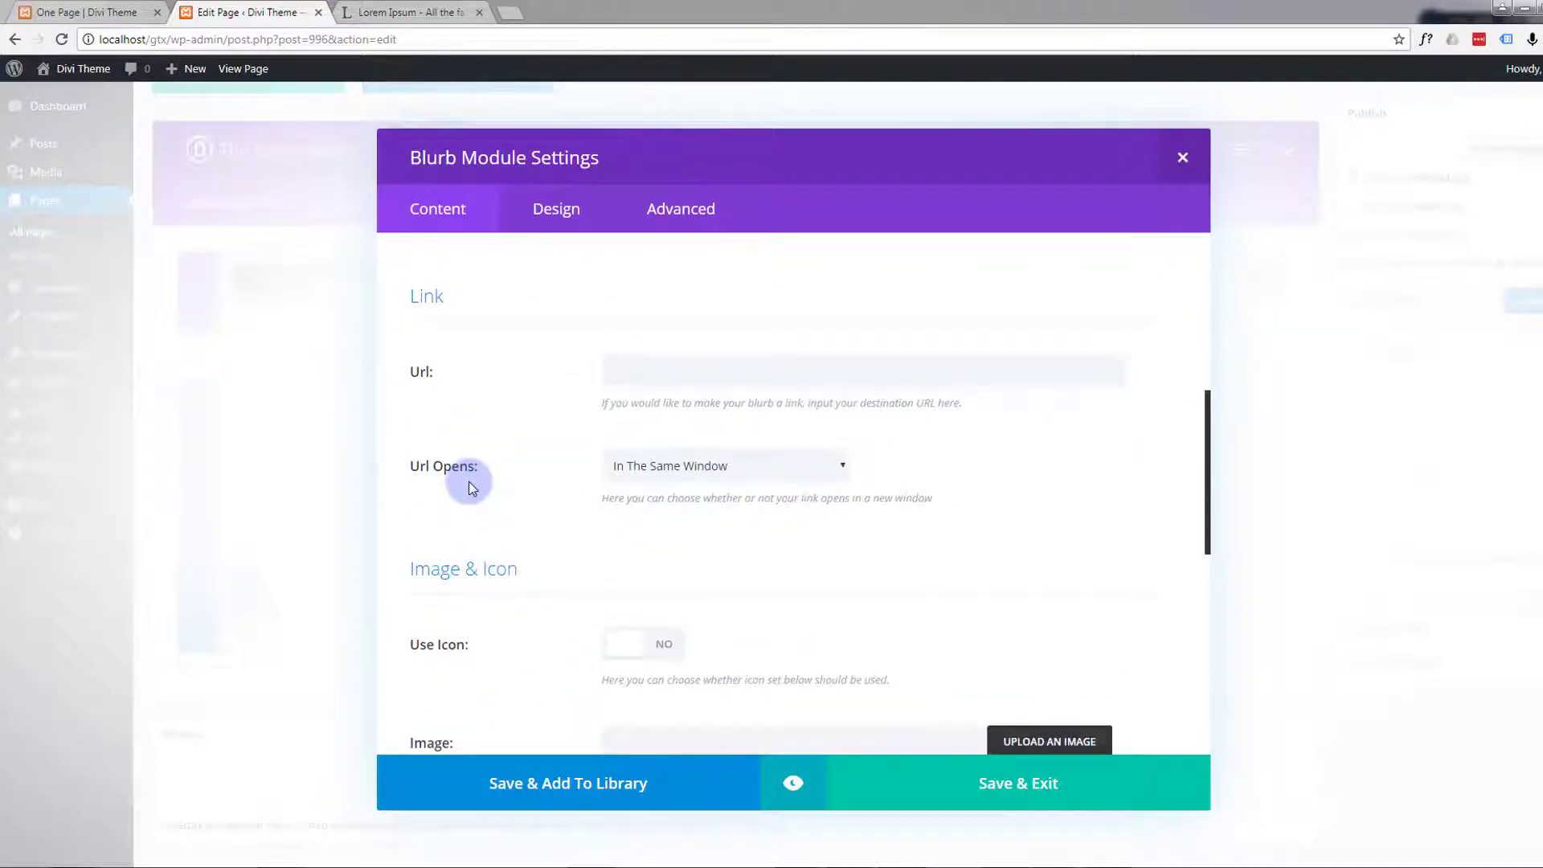
pyautogui.scroll(-2, 470, 483)
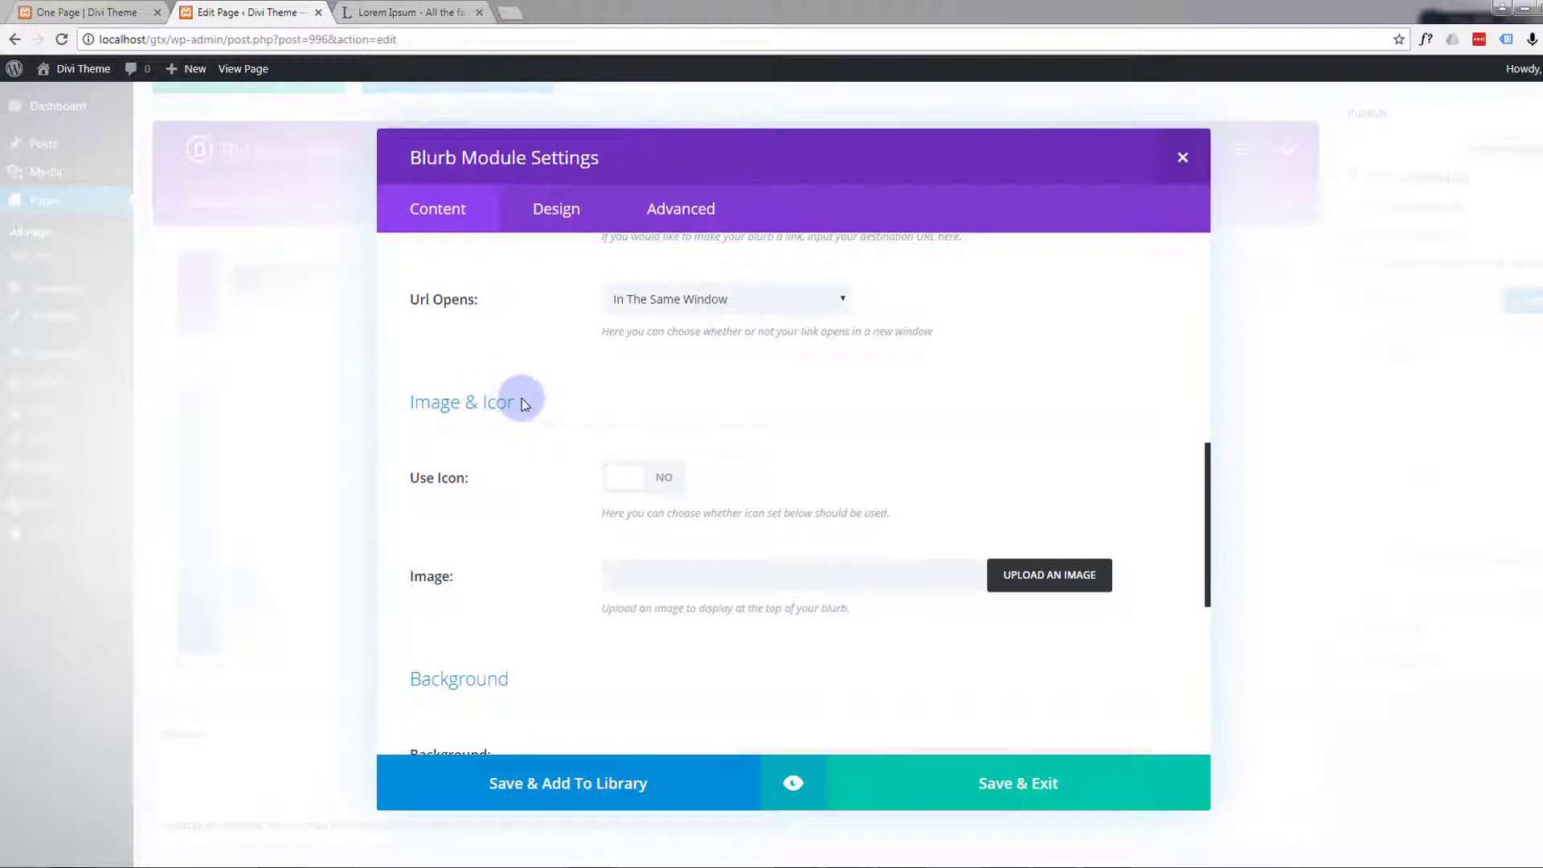
pyautogui.click(660, 480)
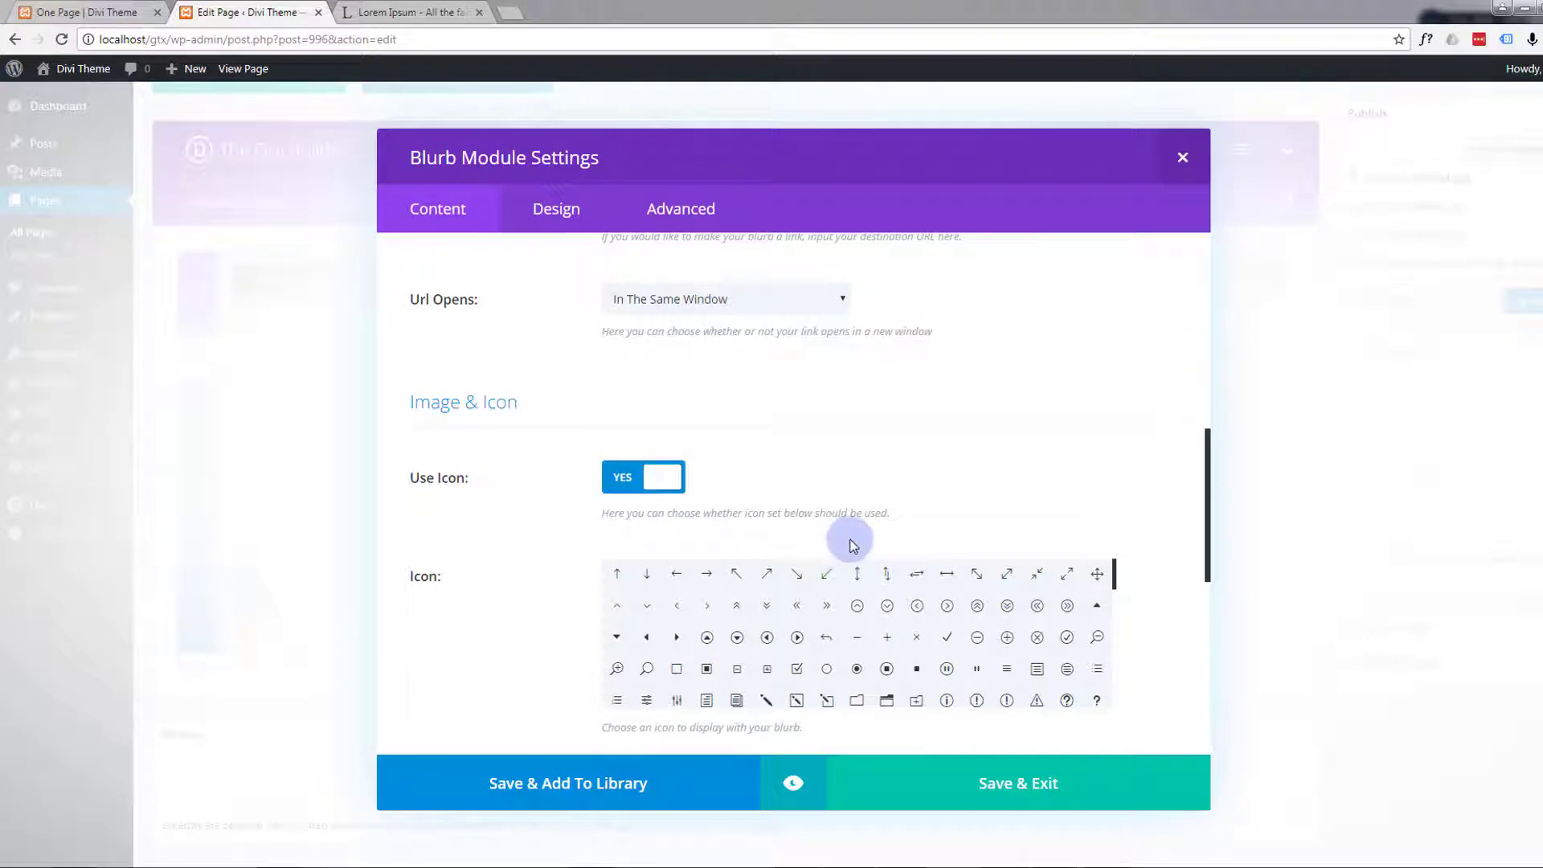
pyautogui.scroll(-1, 853, 545)
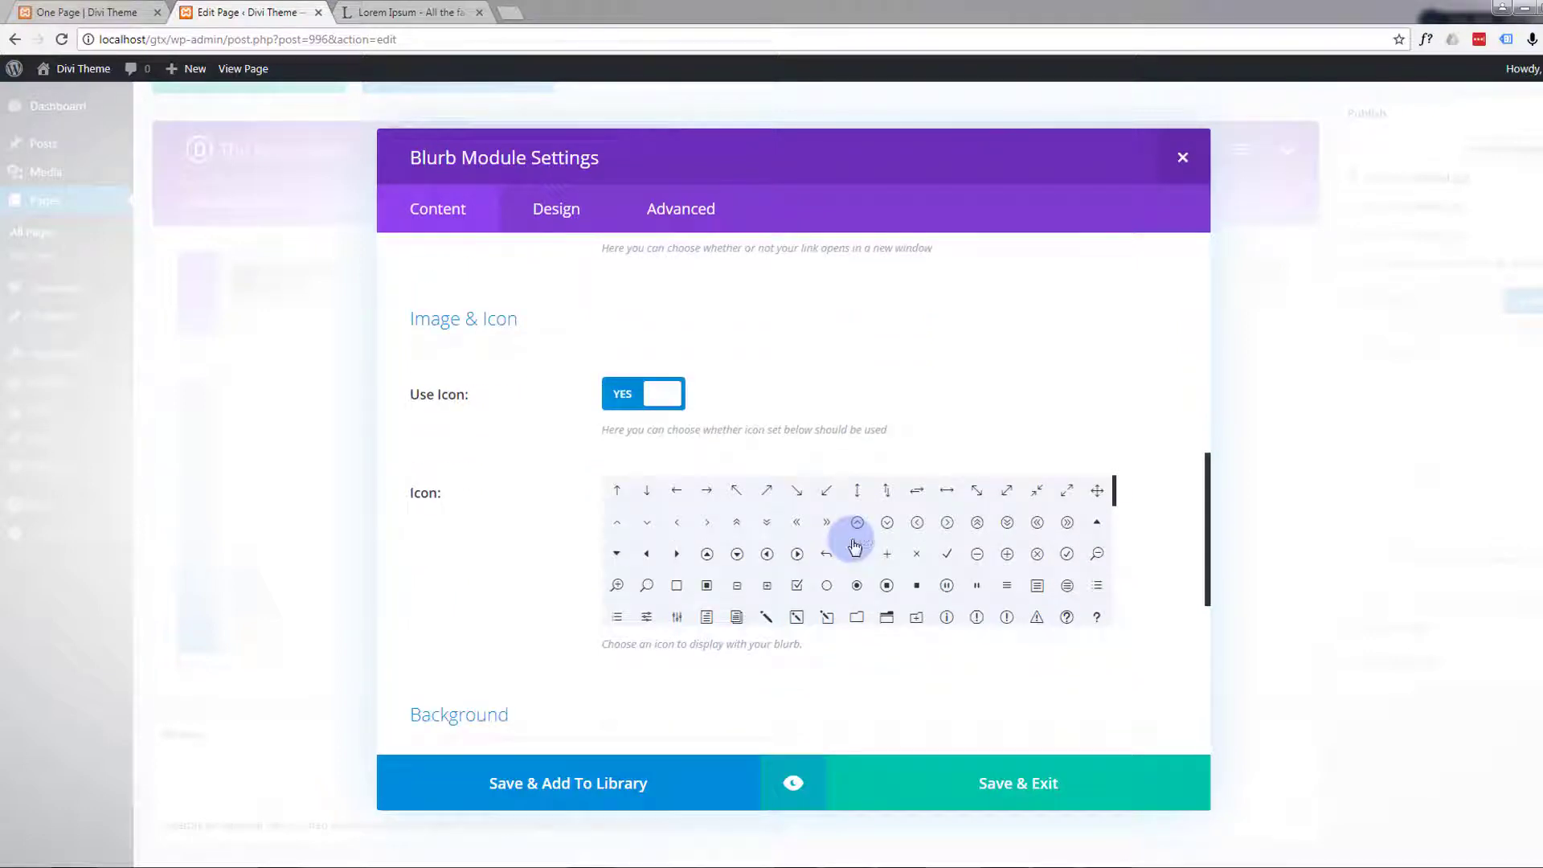
pyautogui.moveTo(1113, 492); pyautogui.dragTo(1119, 551)
pyautogui.scroll(-1, 1117, 505)
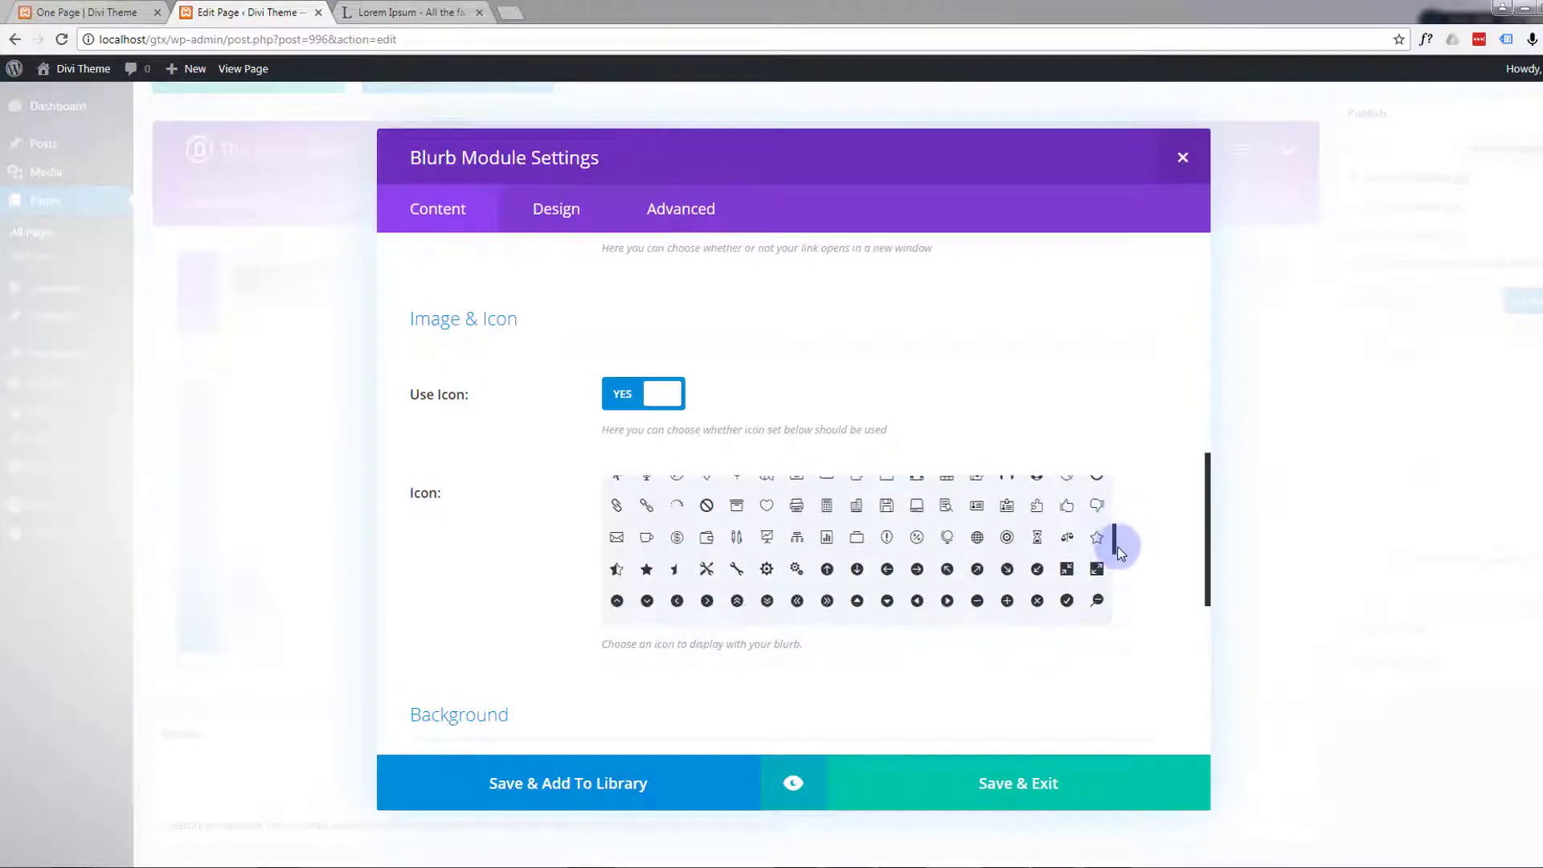
pyautogui.click(767, 538)
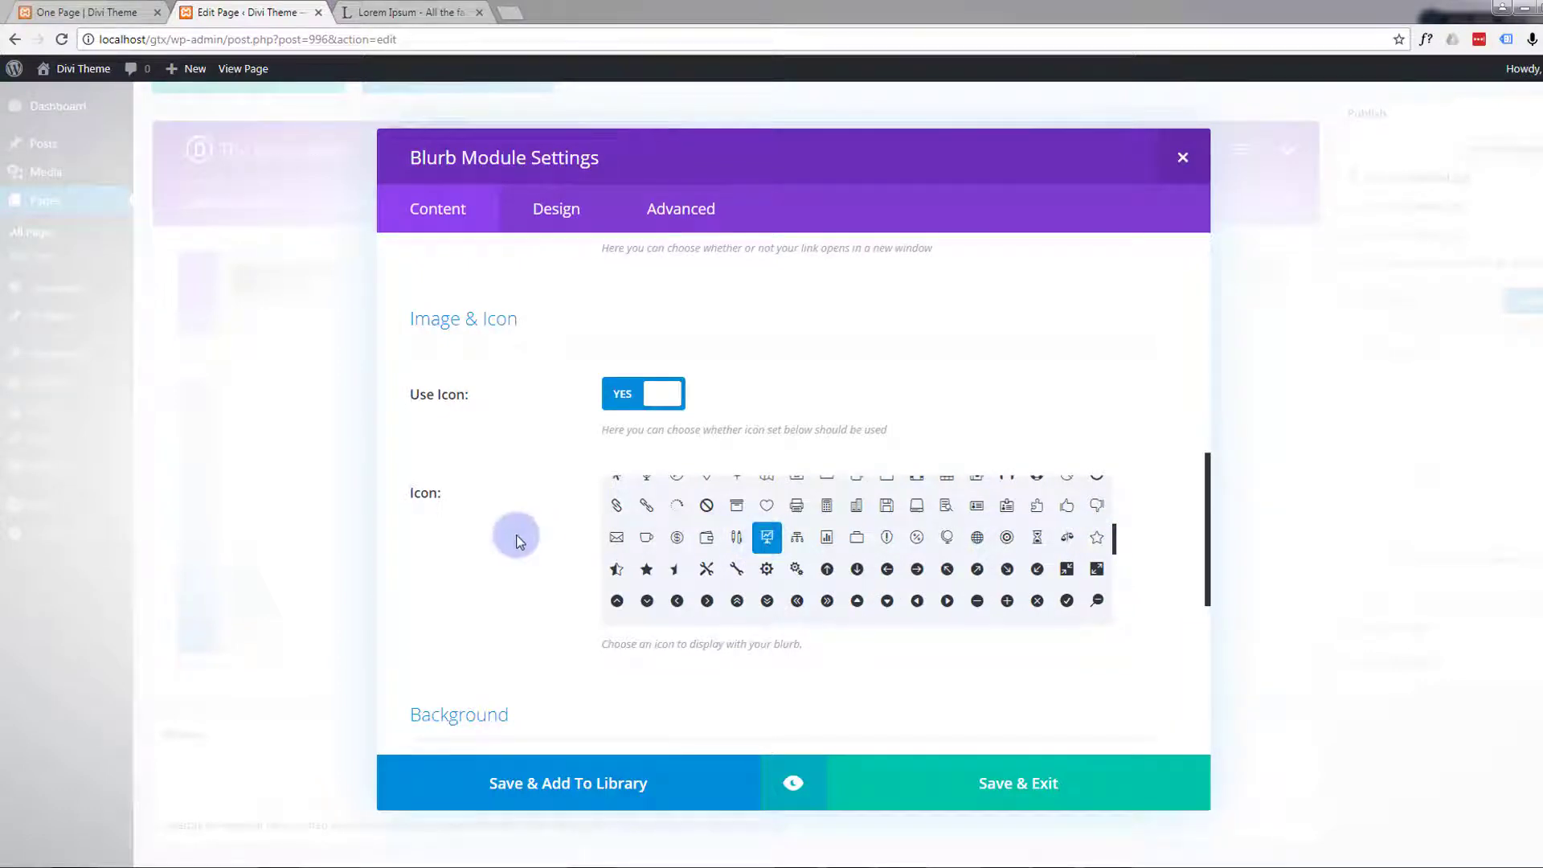
# Look over the blurb's remaining content options, including background and admin label, and open its design settings
pyautogui.scroll(-2, 513, 535)
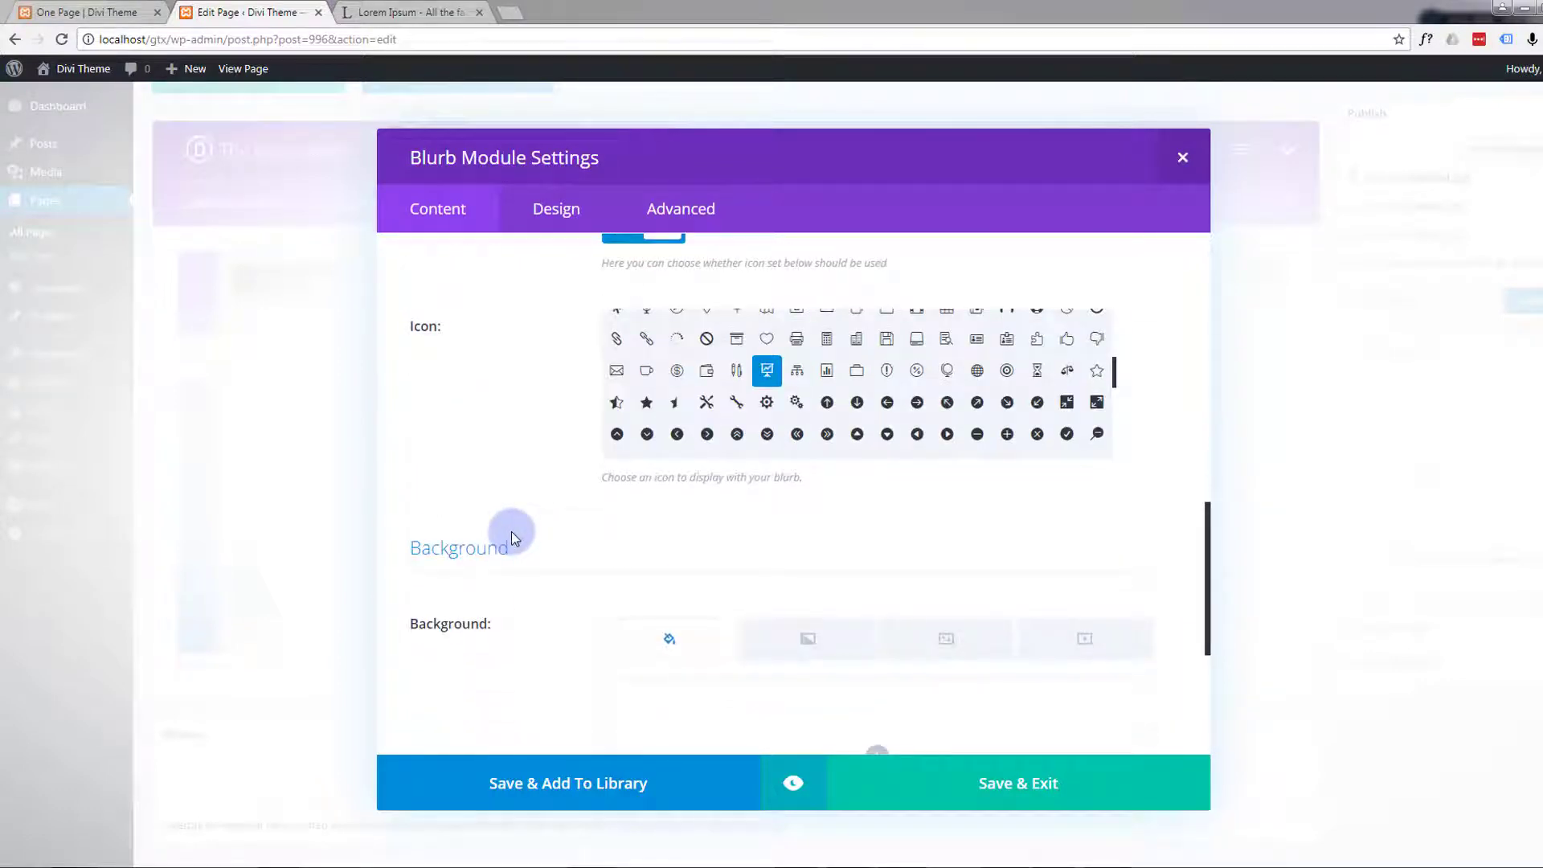
pyautogui.scroll(-2, 513, 532)
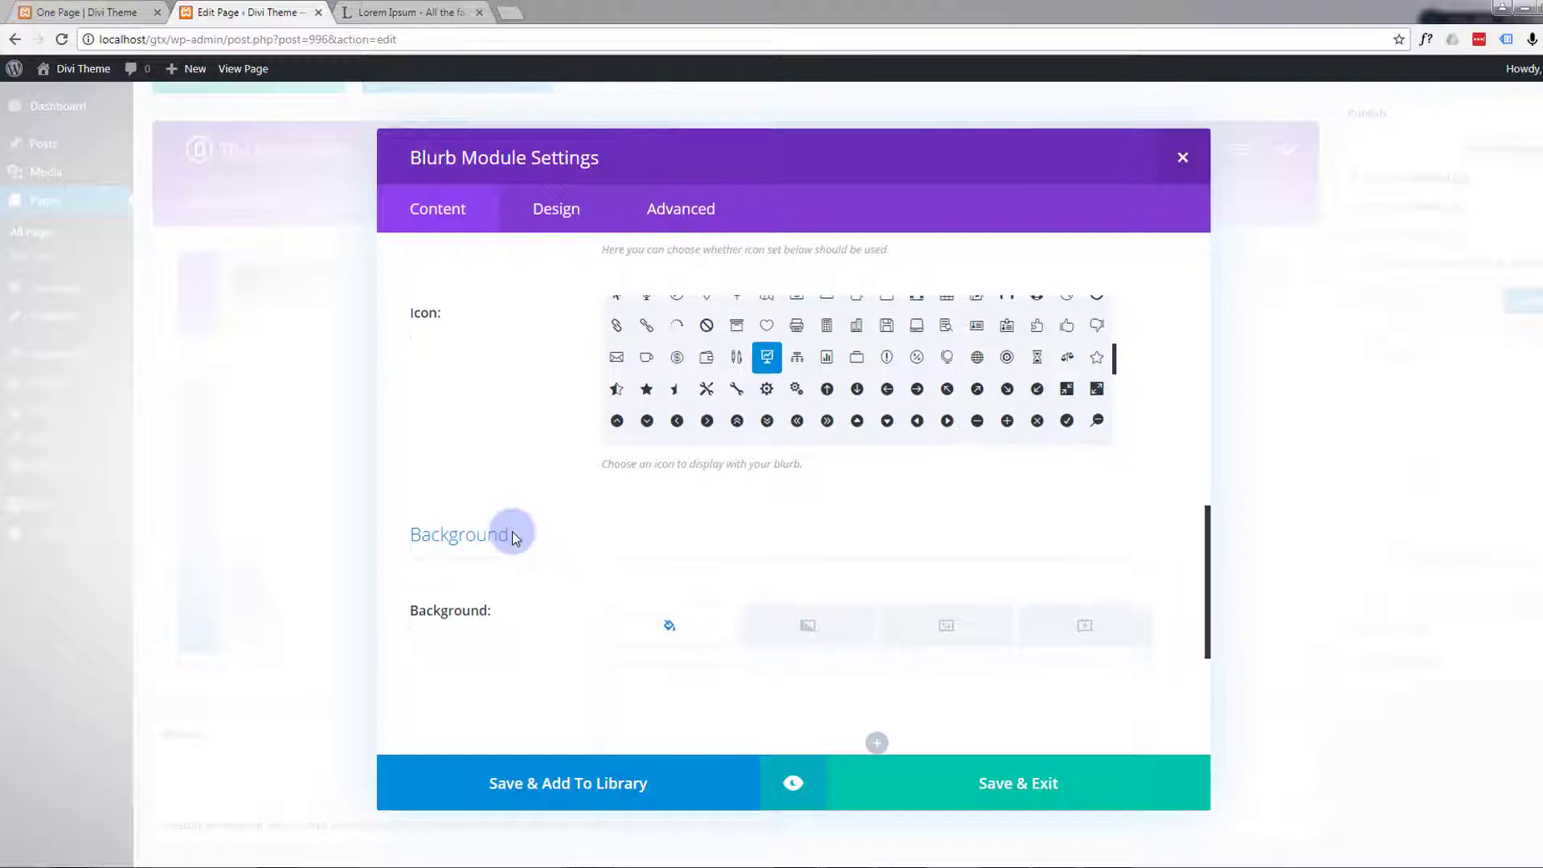
pyautogui.scroll(-2, 514, 536)
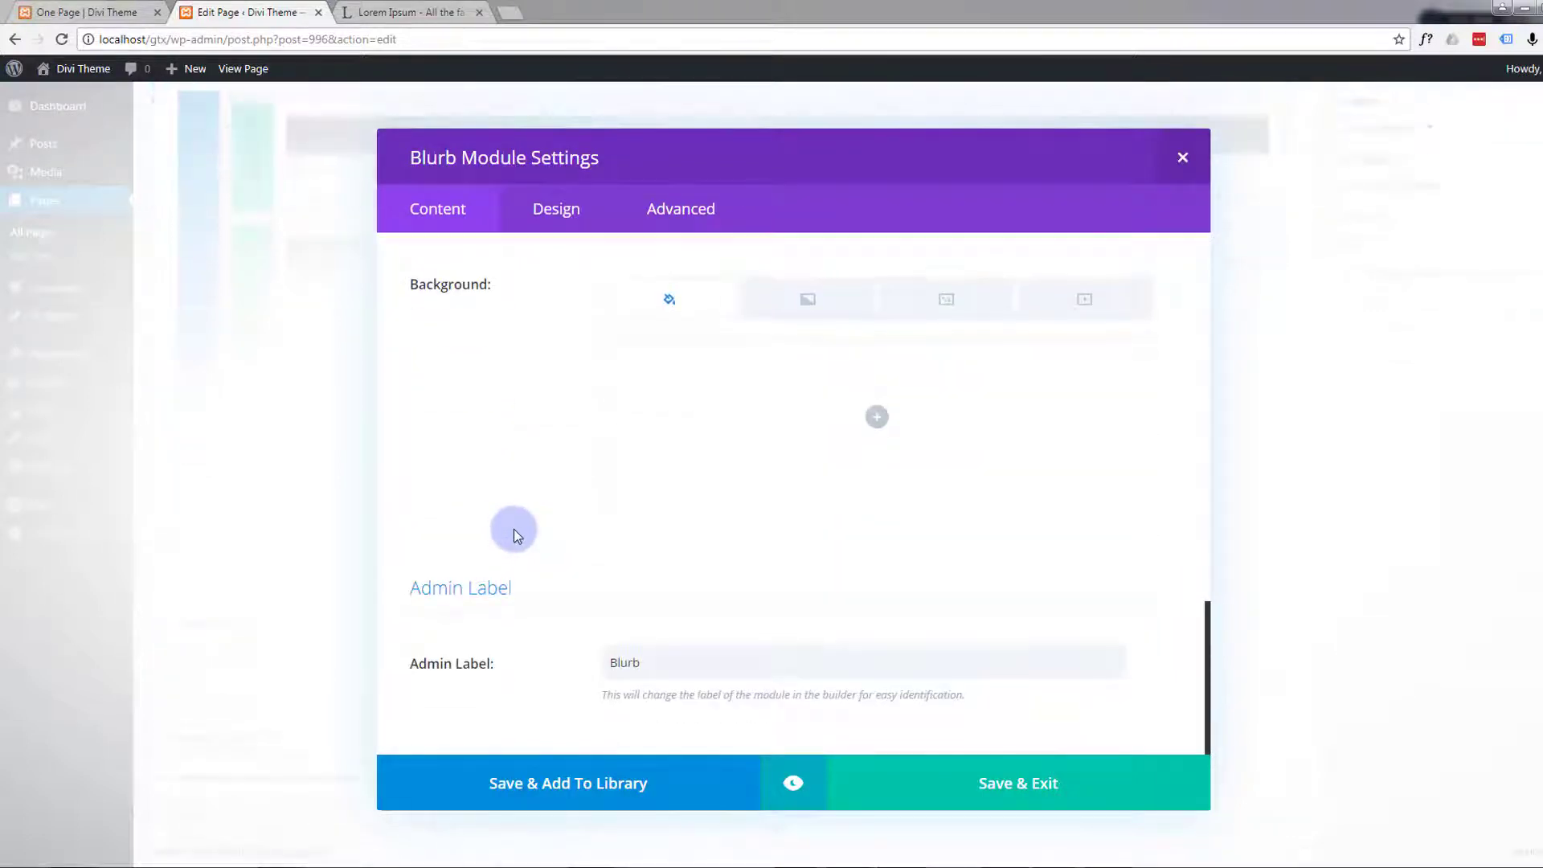
pyautogui.scroll(5, 513, 533)
pyautogui.scroll(8, 514, 528)
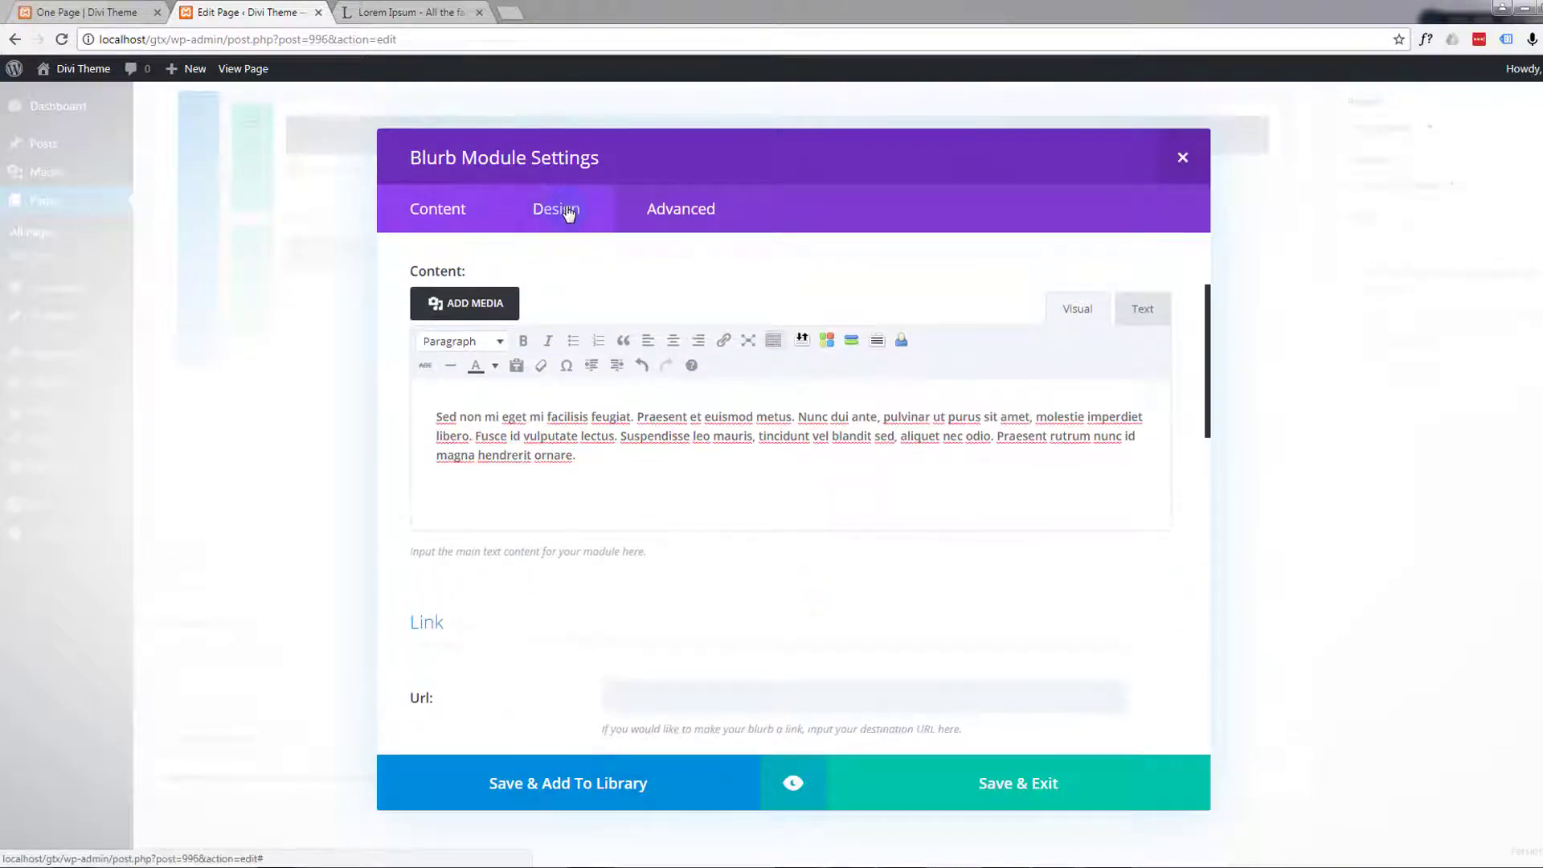
pyautogui.click(567, 210)
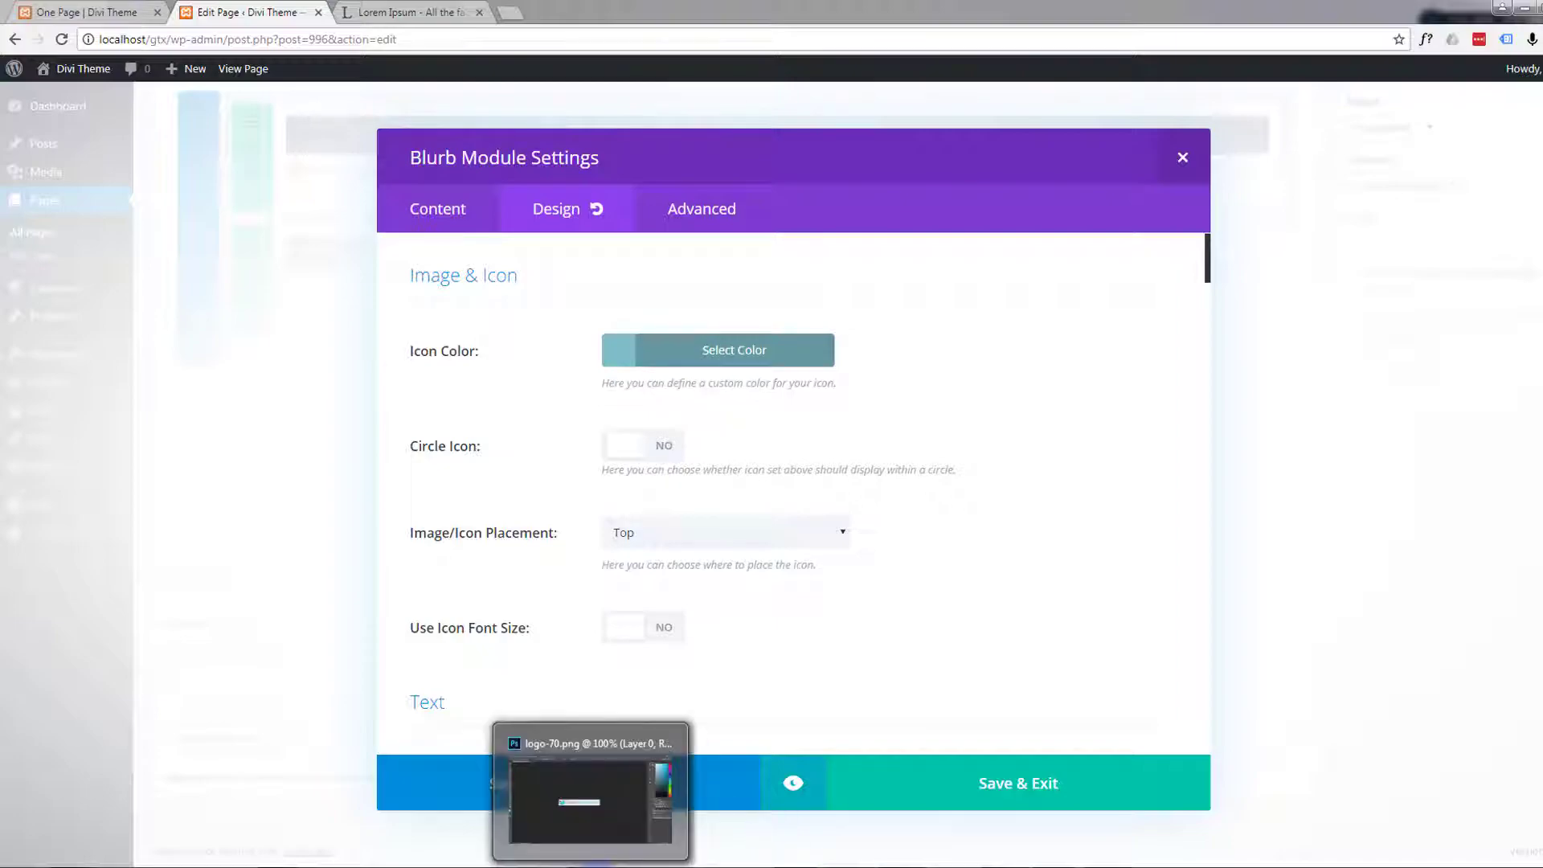
# Switch to Photoshop, copy the foreground color's hex code 12b1d6, and return to the blurb settings in the browser
pyautogui.click(599, 865)
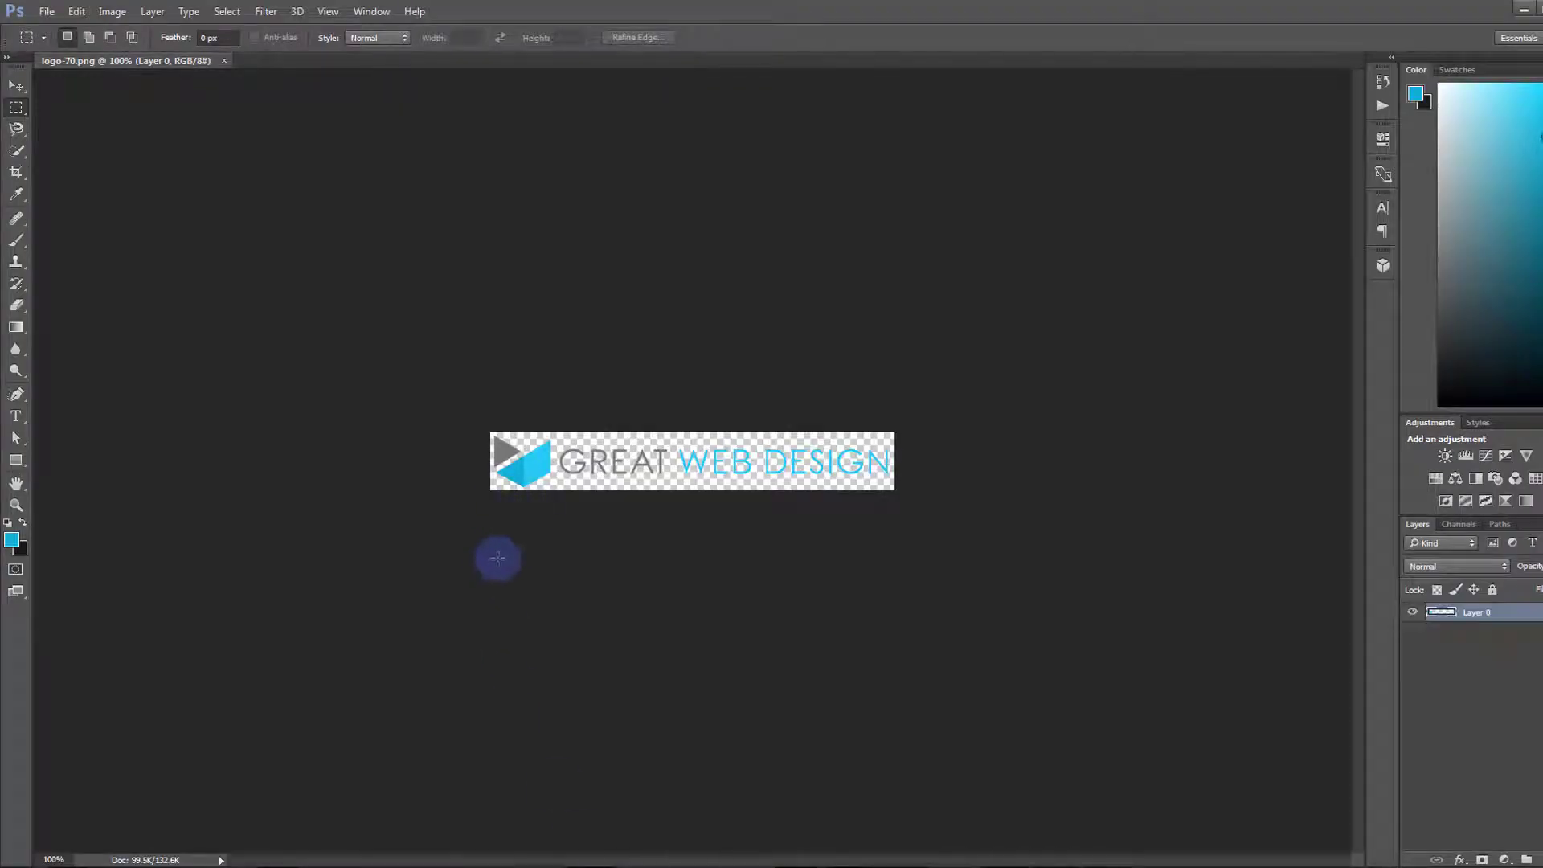
pyautogui.click(12, 543)
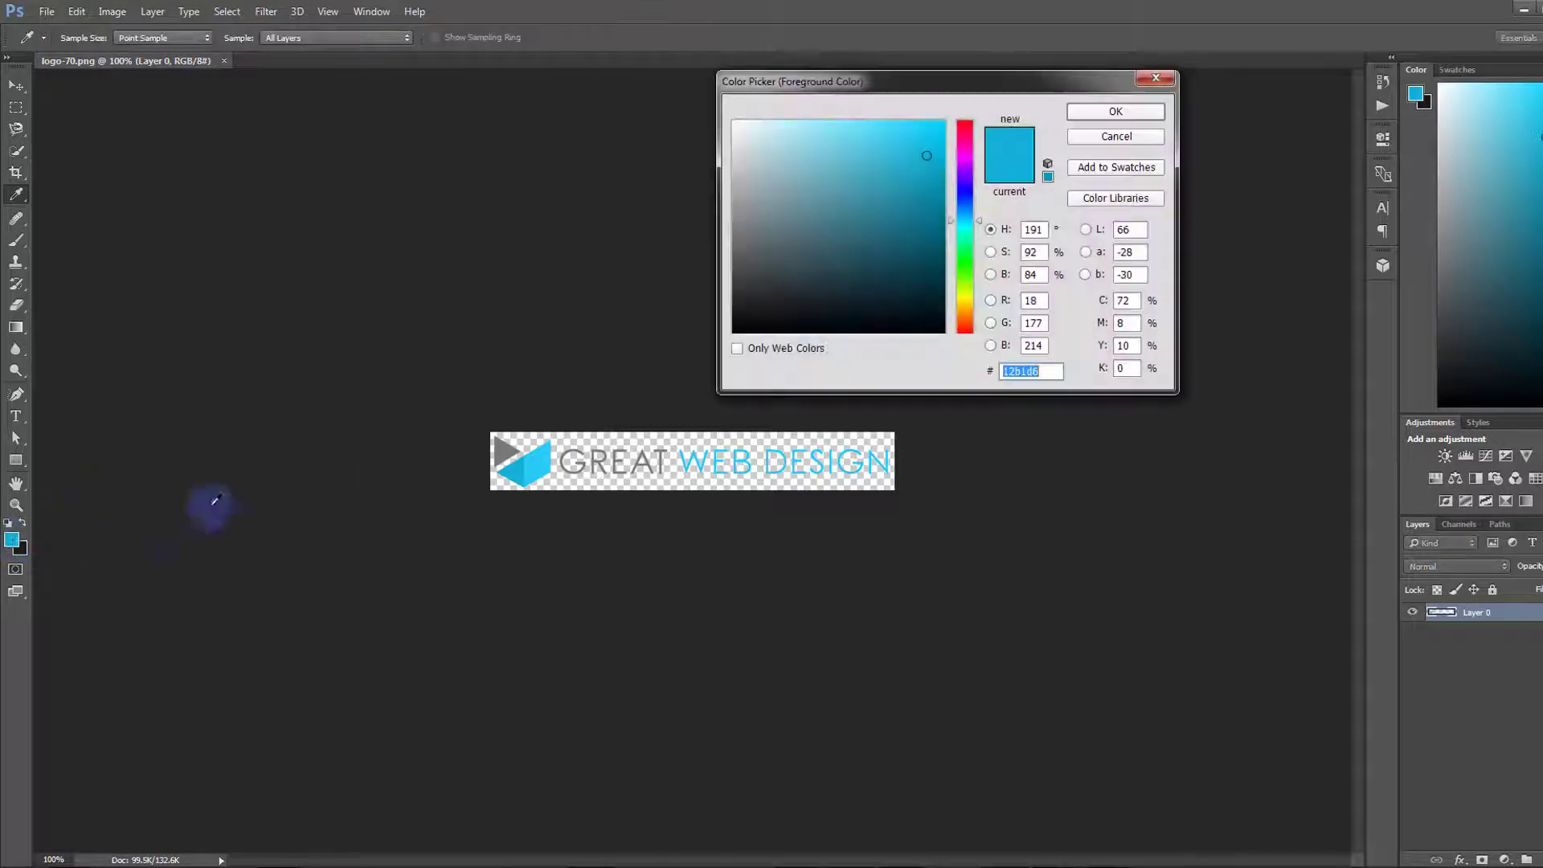
pyautogui.rightClick(1030, 372)
pyautogui.click(1076, 426)
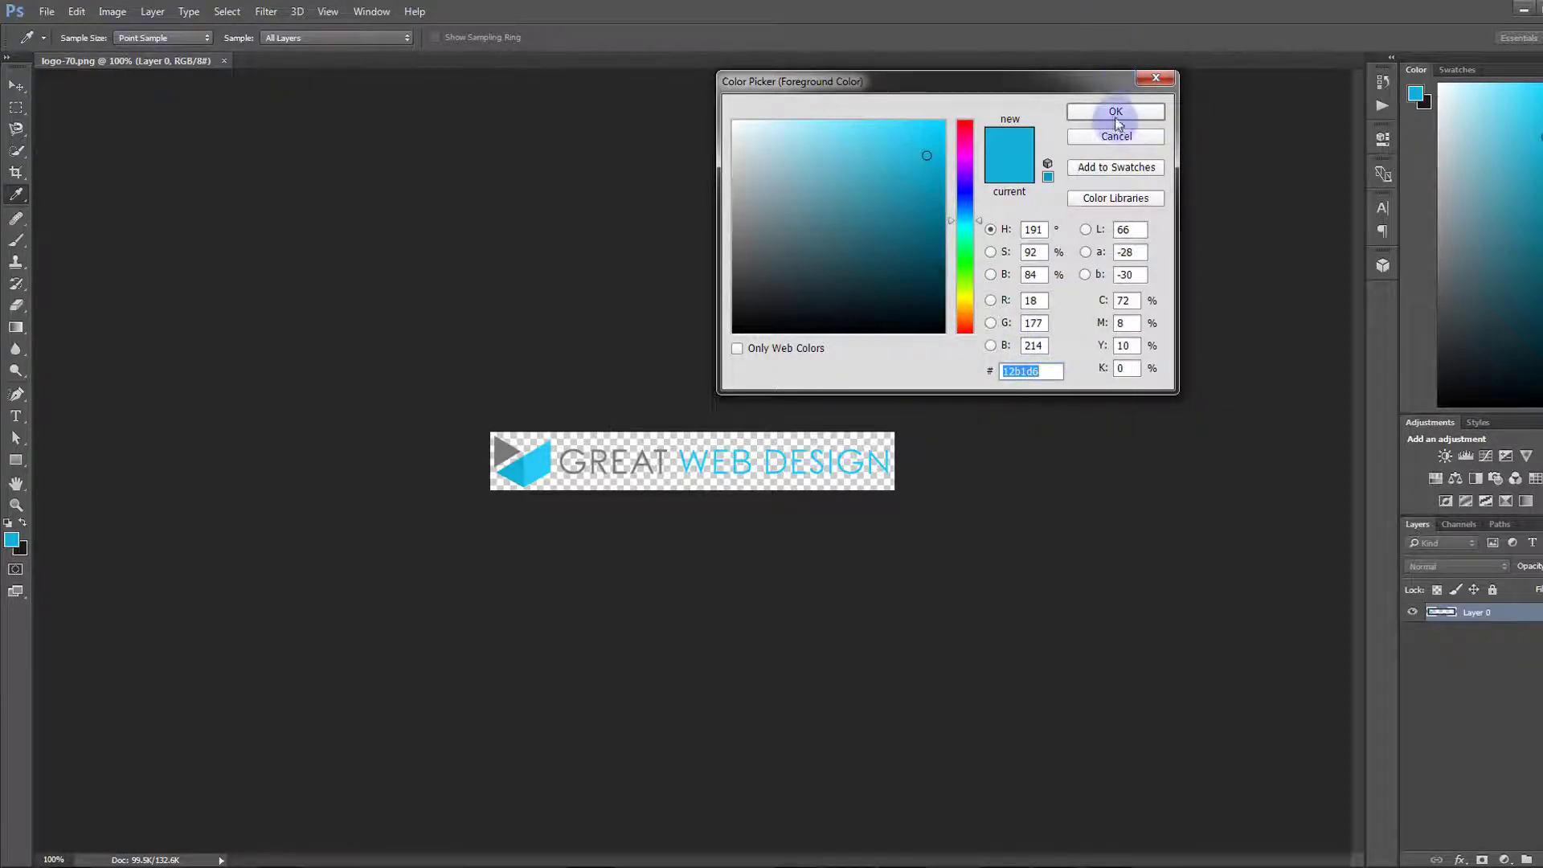
pyautogui.click(1116, 112)
pyautogui.click(1523, 9)
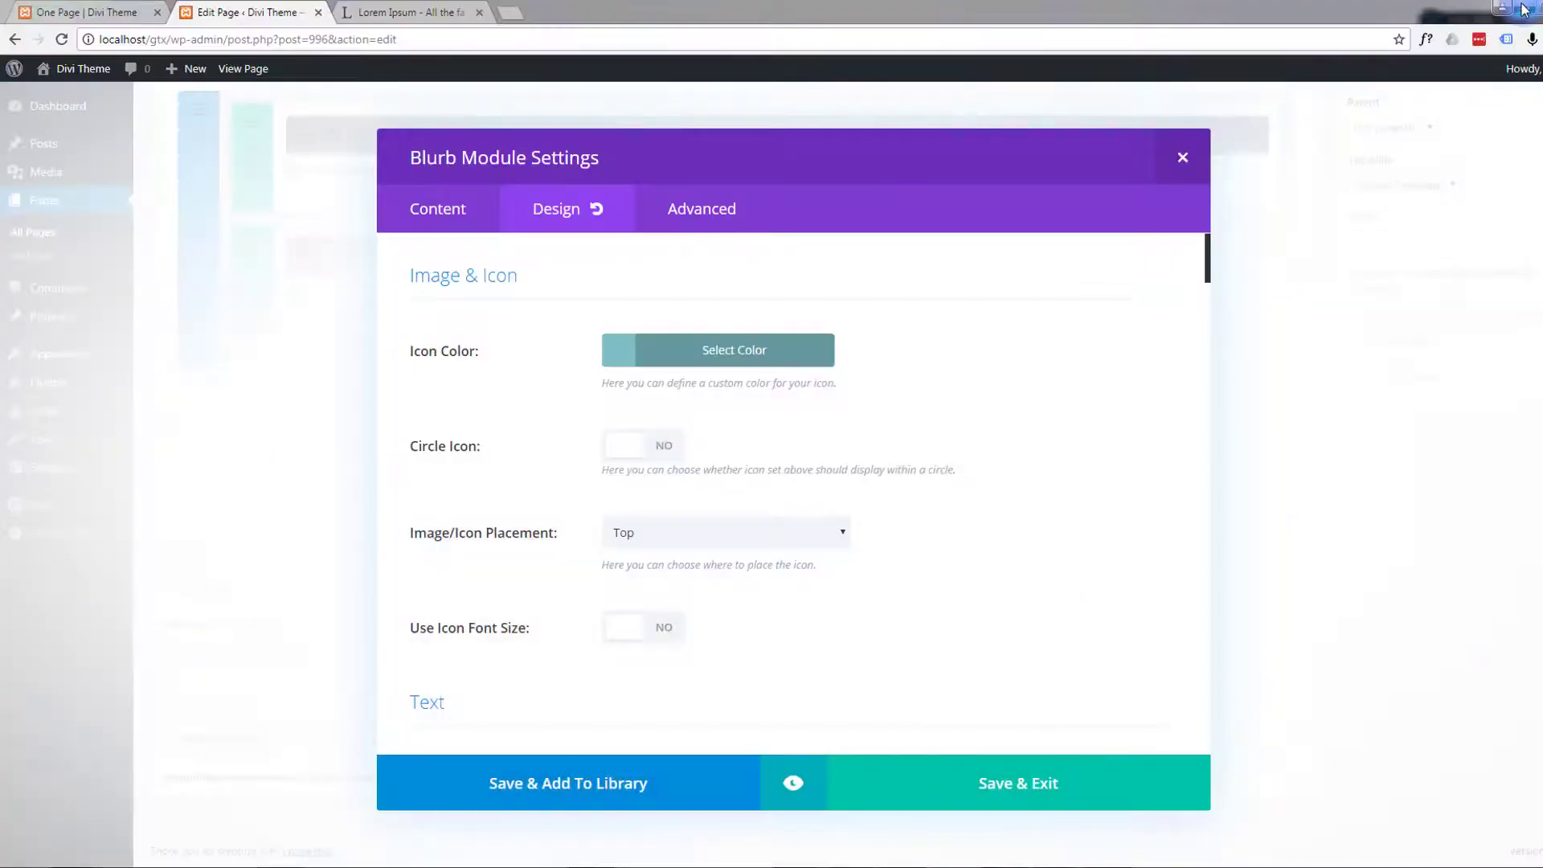
# Set the blurb's icon color to #12b1d6 using the copied hex code and close the color picker
pyautogui.click(735, 349)
pyautogui.click(901, 349)
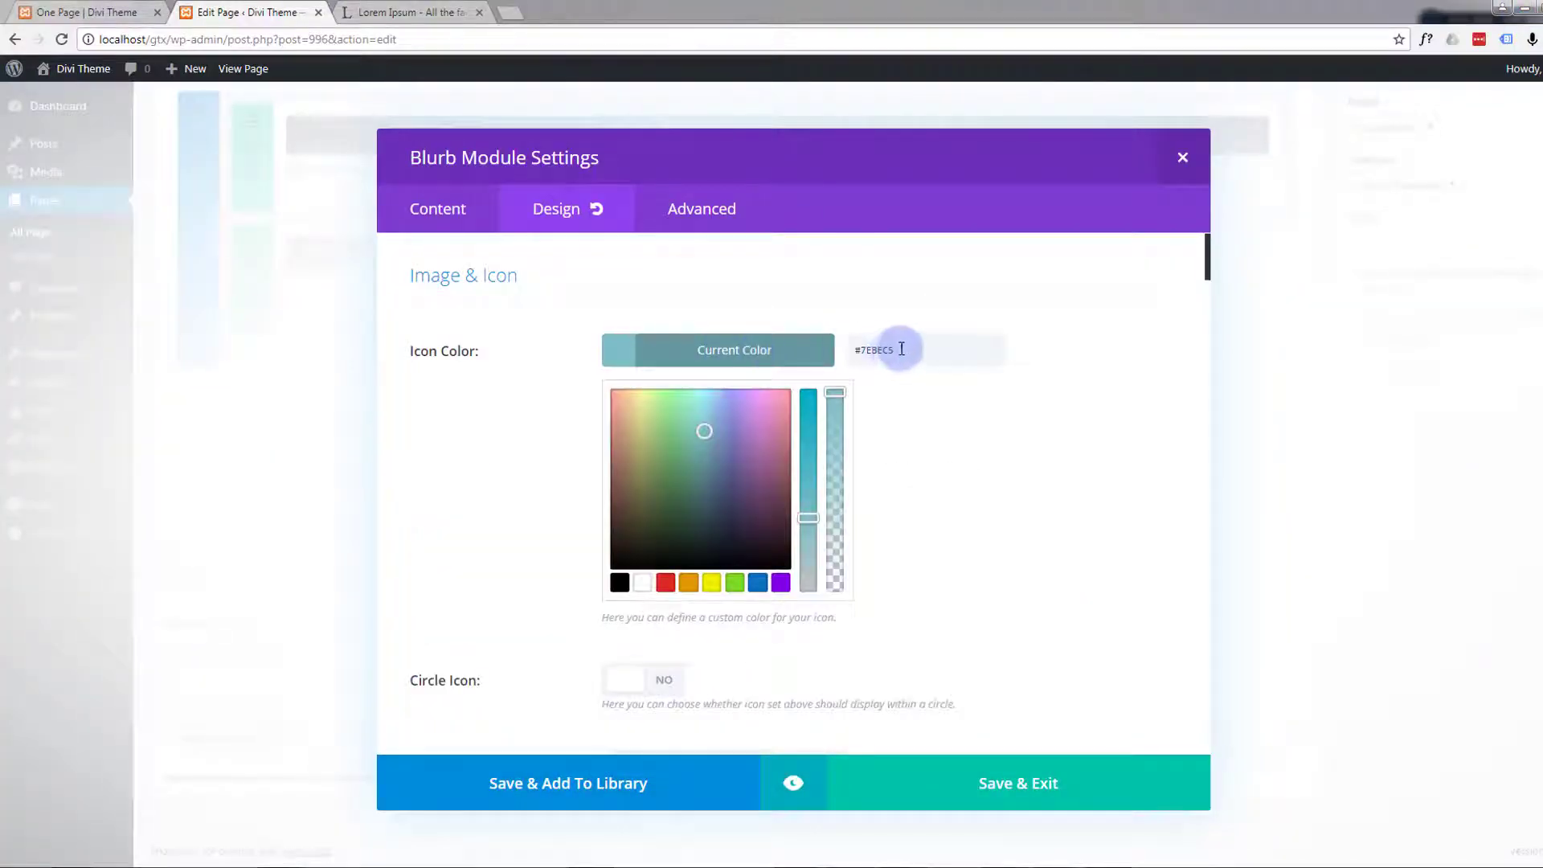
pyautogui.moveTo(901, 349); pyautogui.dragTo(866, 349)
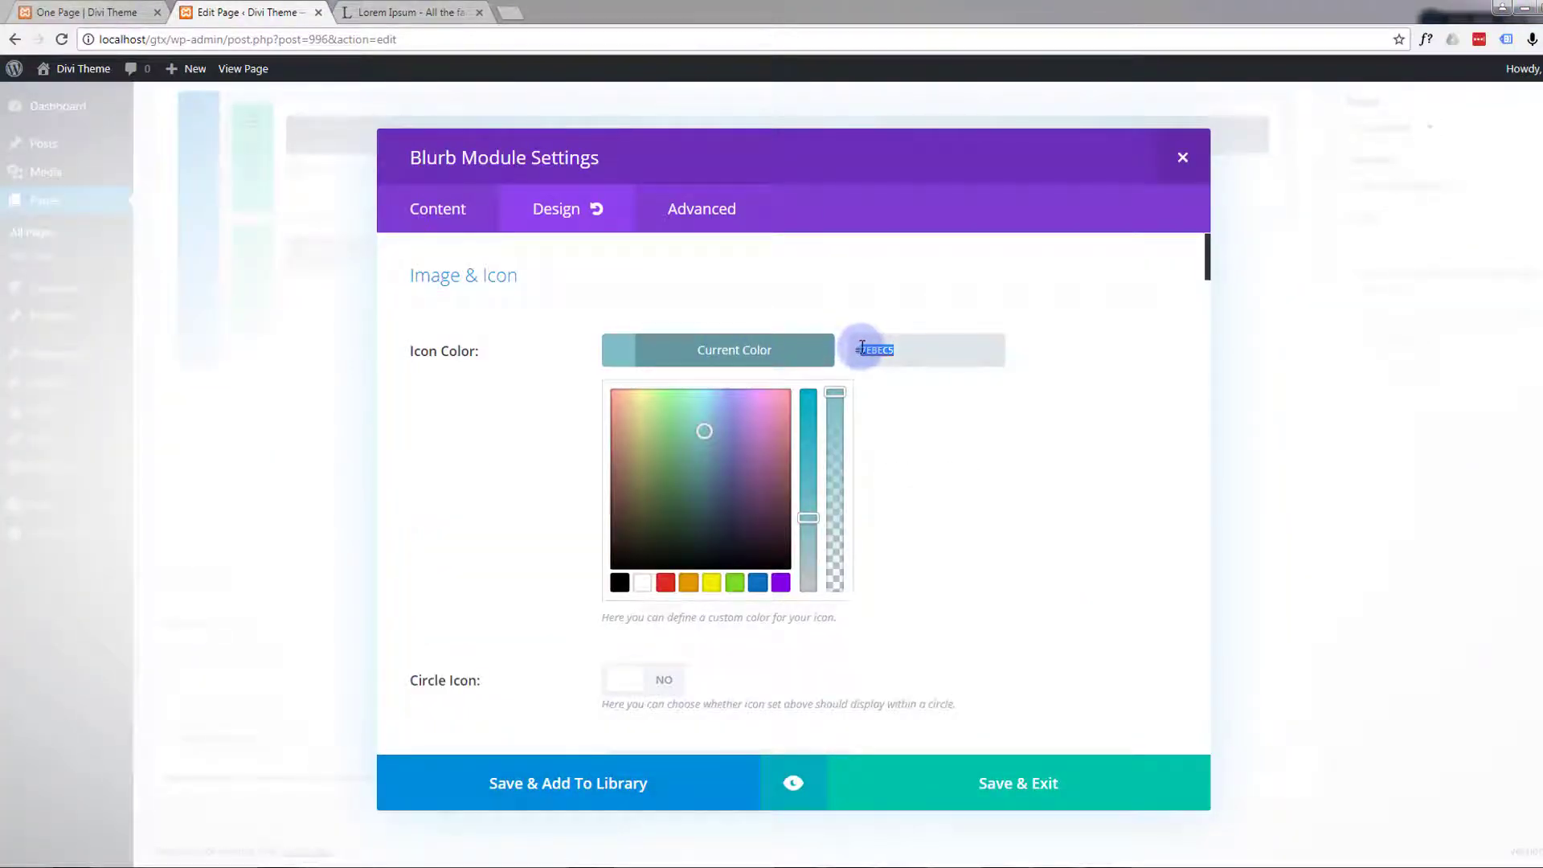
pyautogui.hotkey('ctrl', 'v')
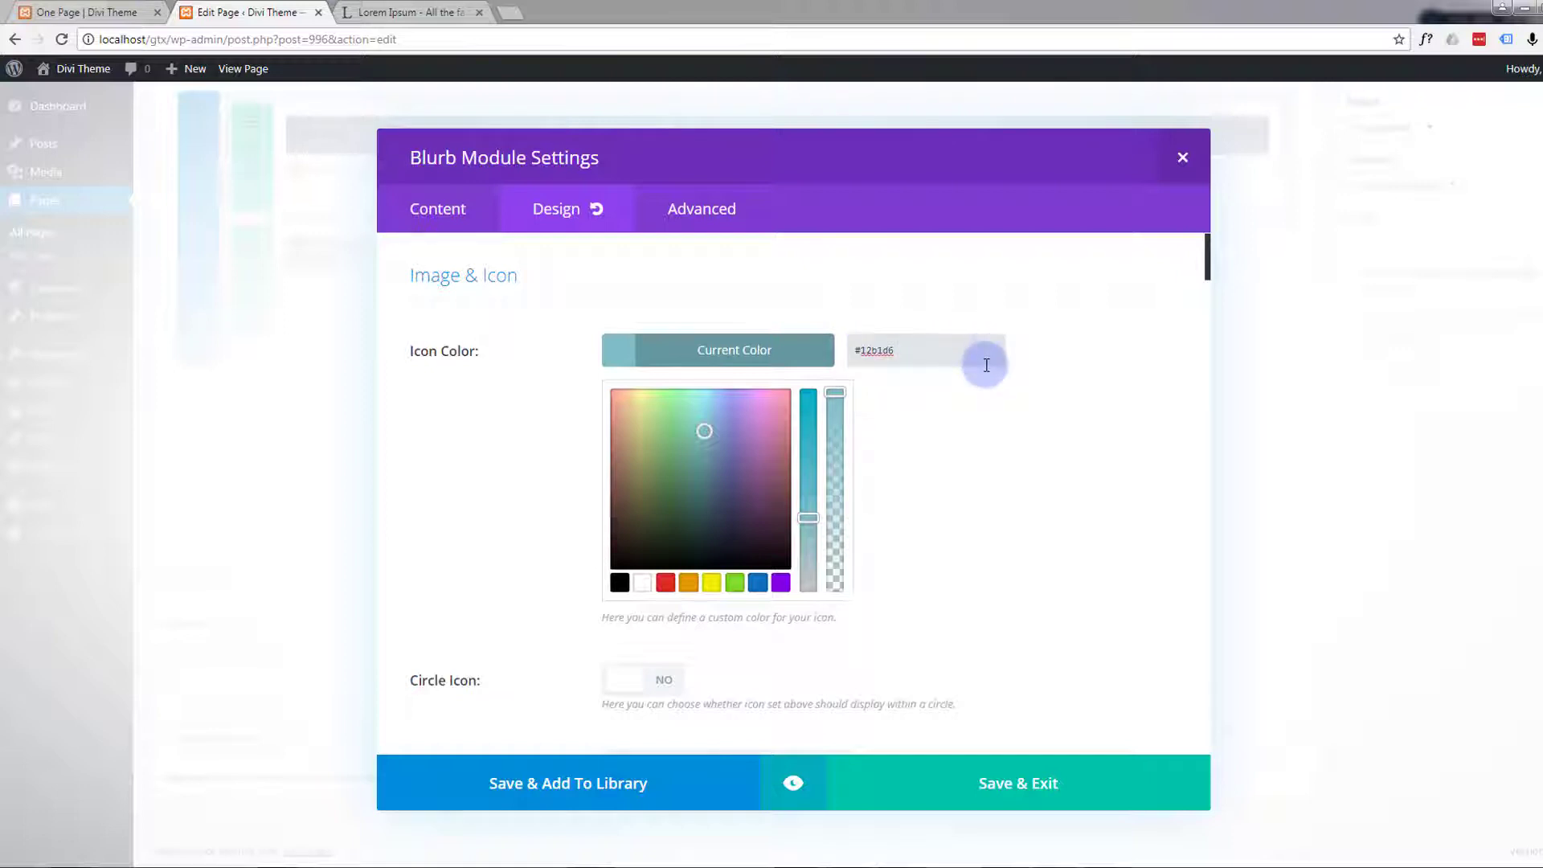
pyautogui.press('Return')
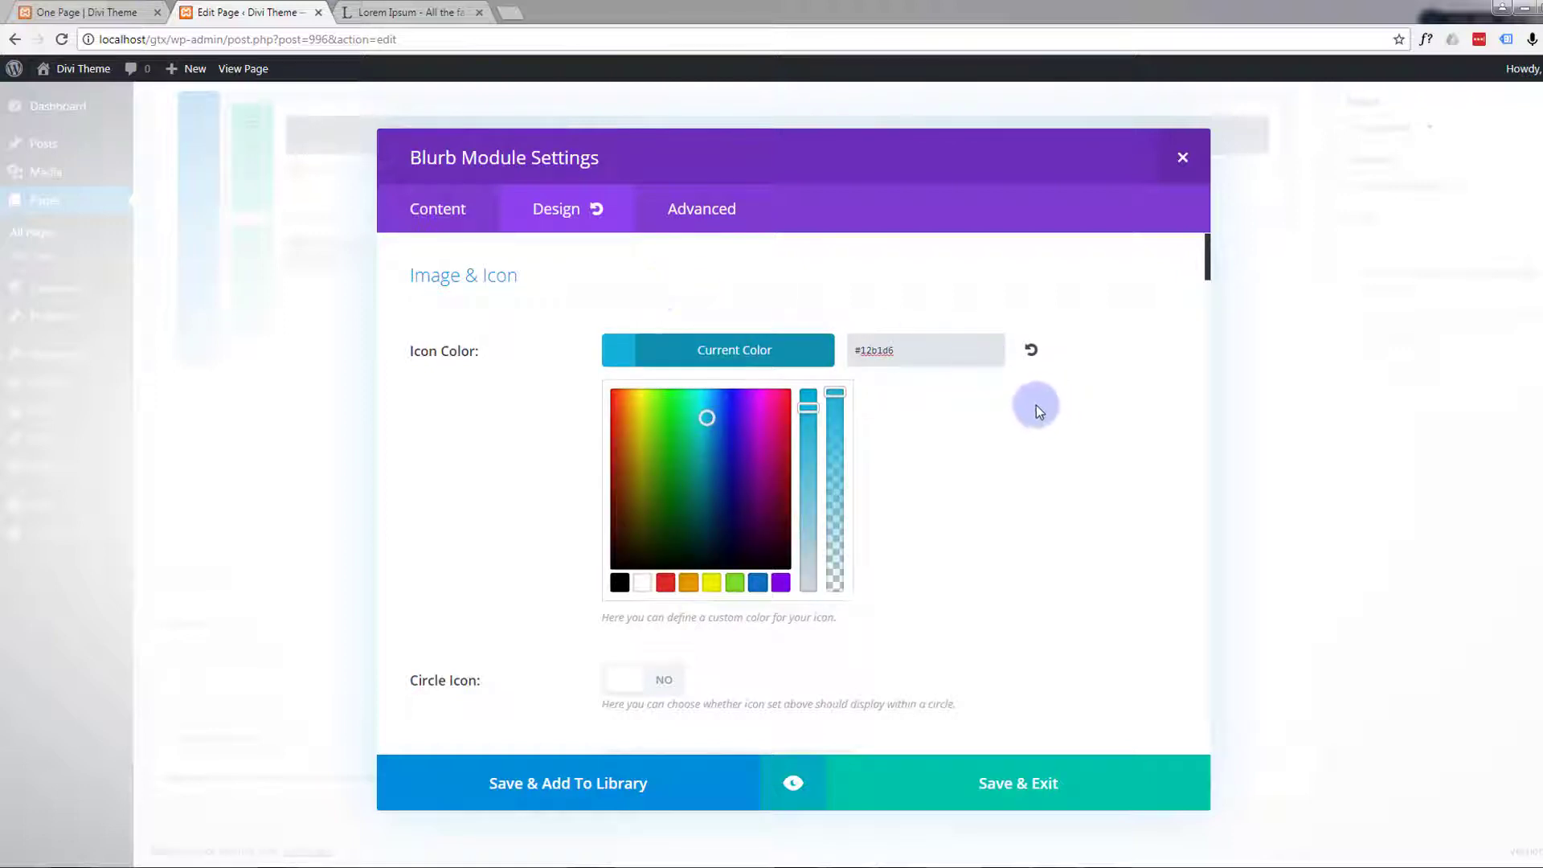
pyautogui.click(1035, 405)
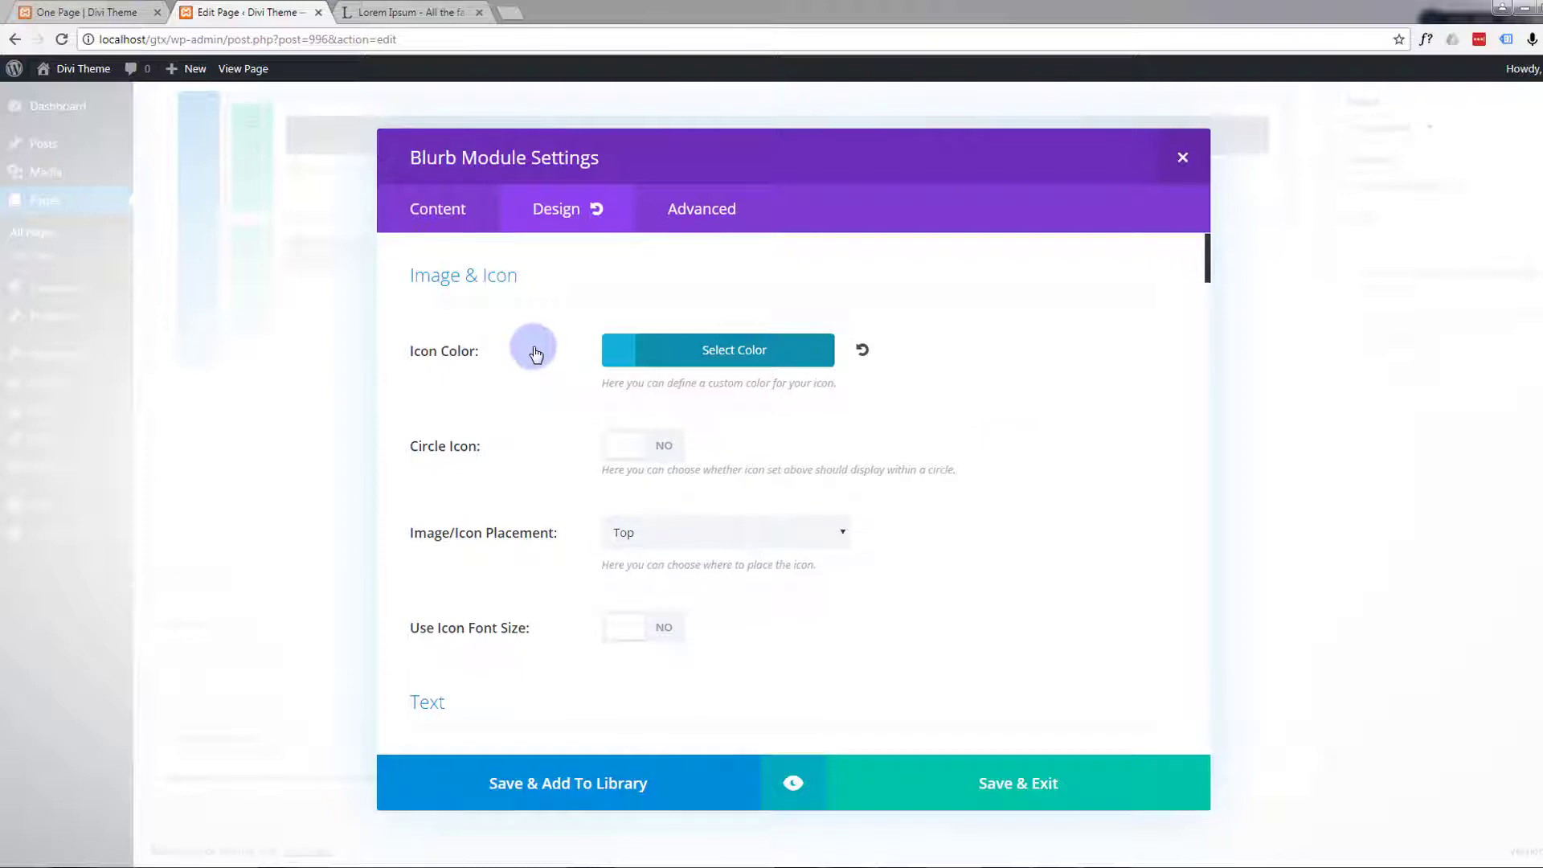
# Display the blurb icon within a circle and set the circle color to white (#ffffff)
pyautogui.scroll(-1, 535, 352)
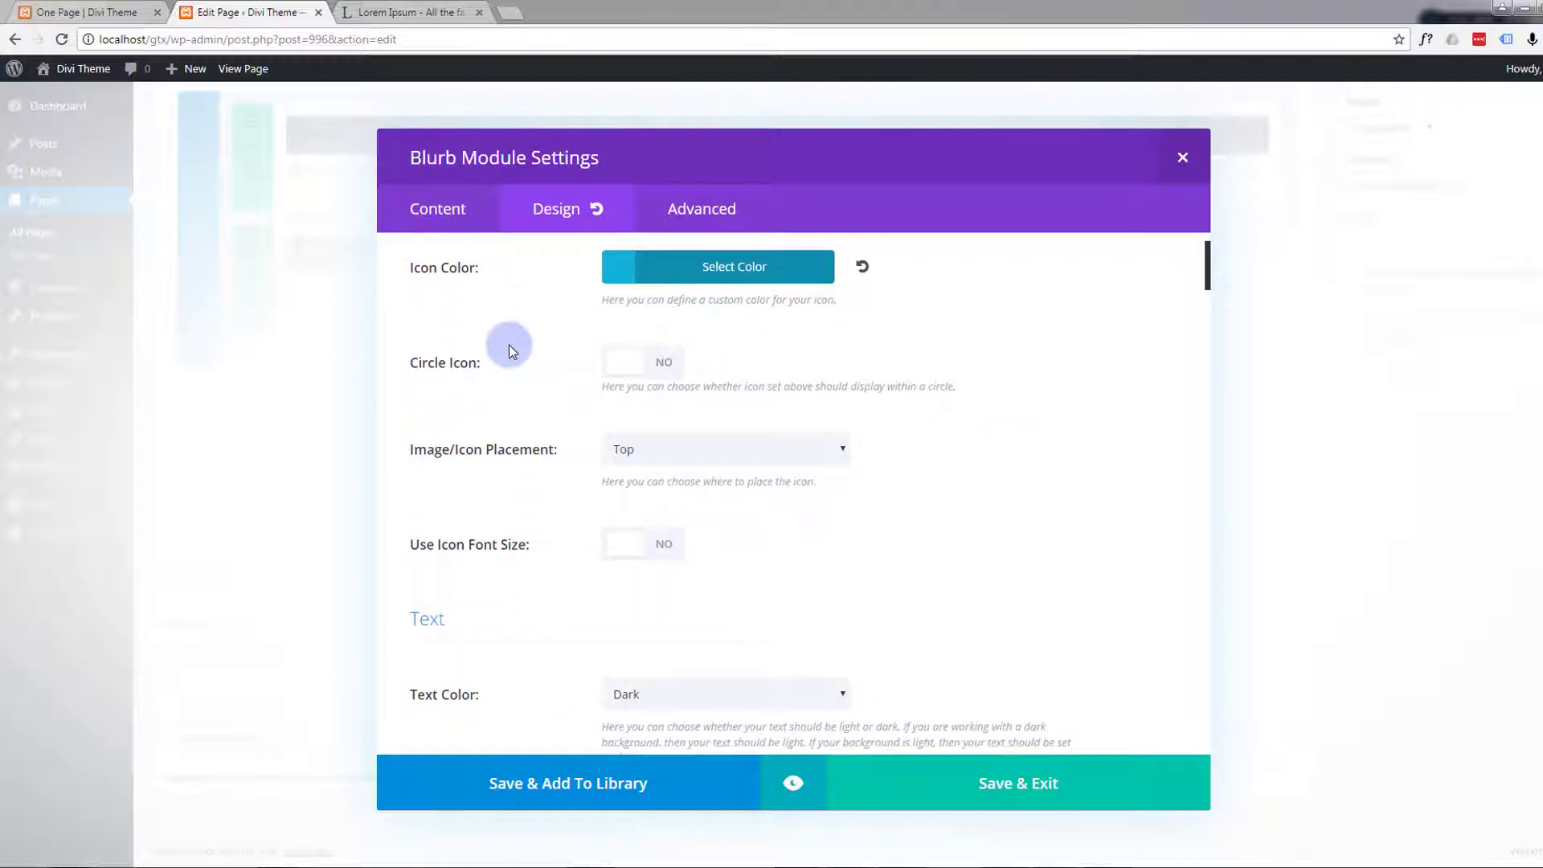
pyautogui.click(664, 366)
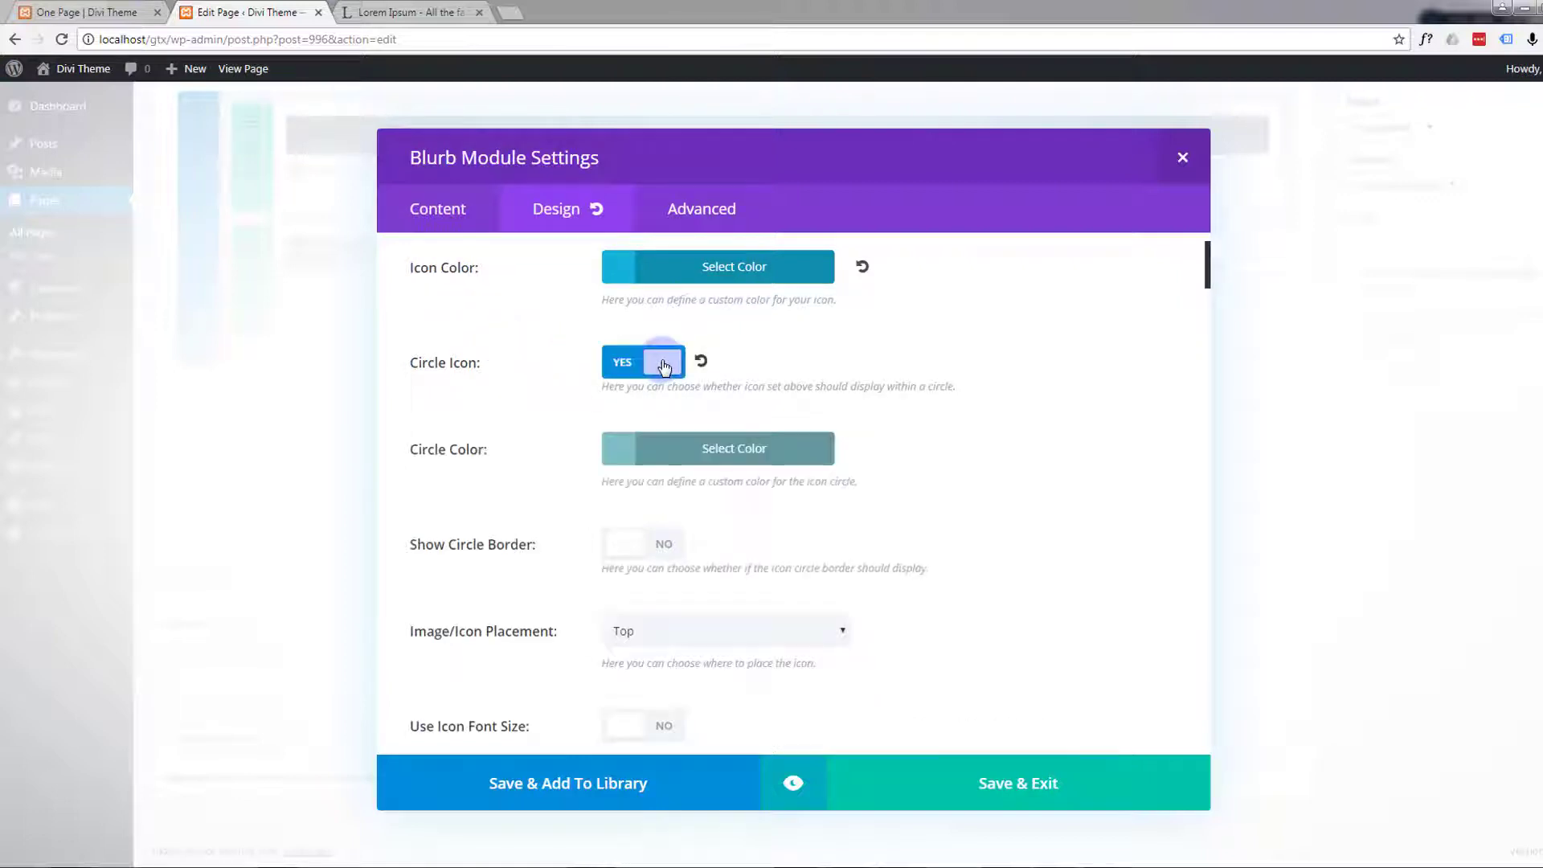
pyautogui.scroll(-3, 533, 360)
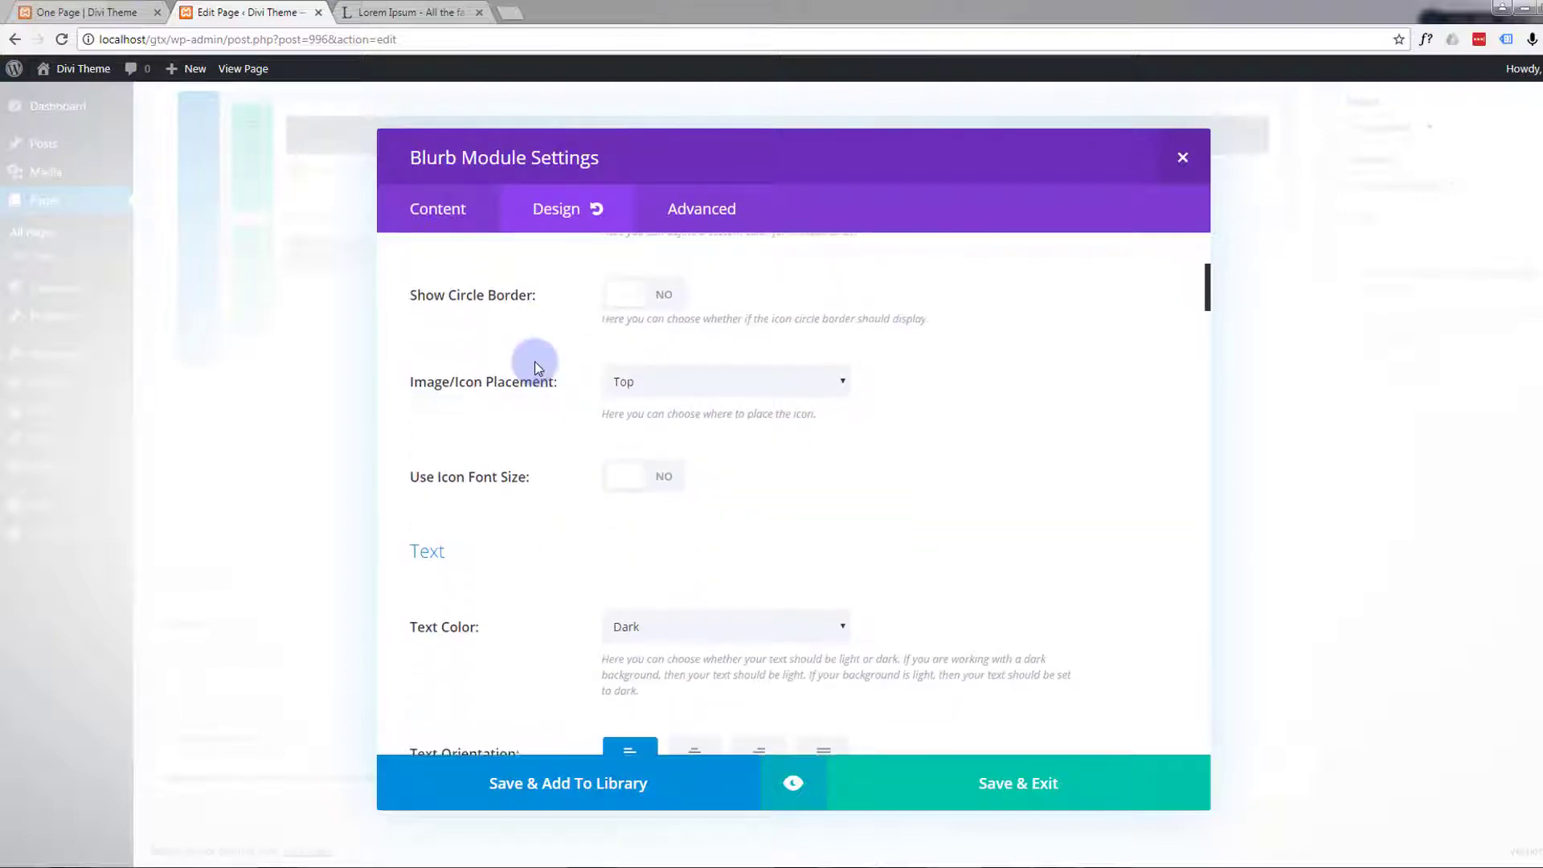
pyautogui.scroll(2, 534, 360)
pyautogui.click(701, 369)
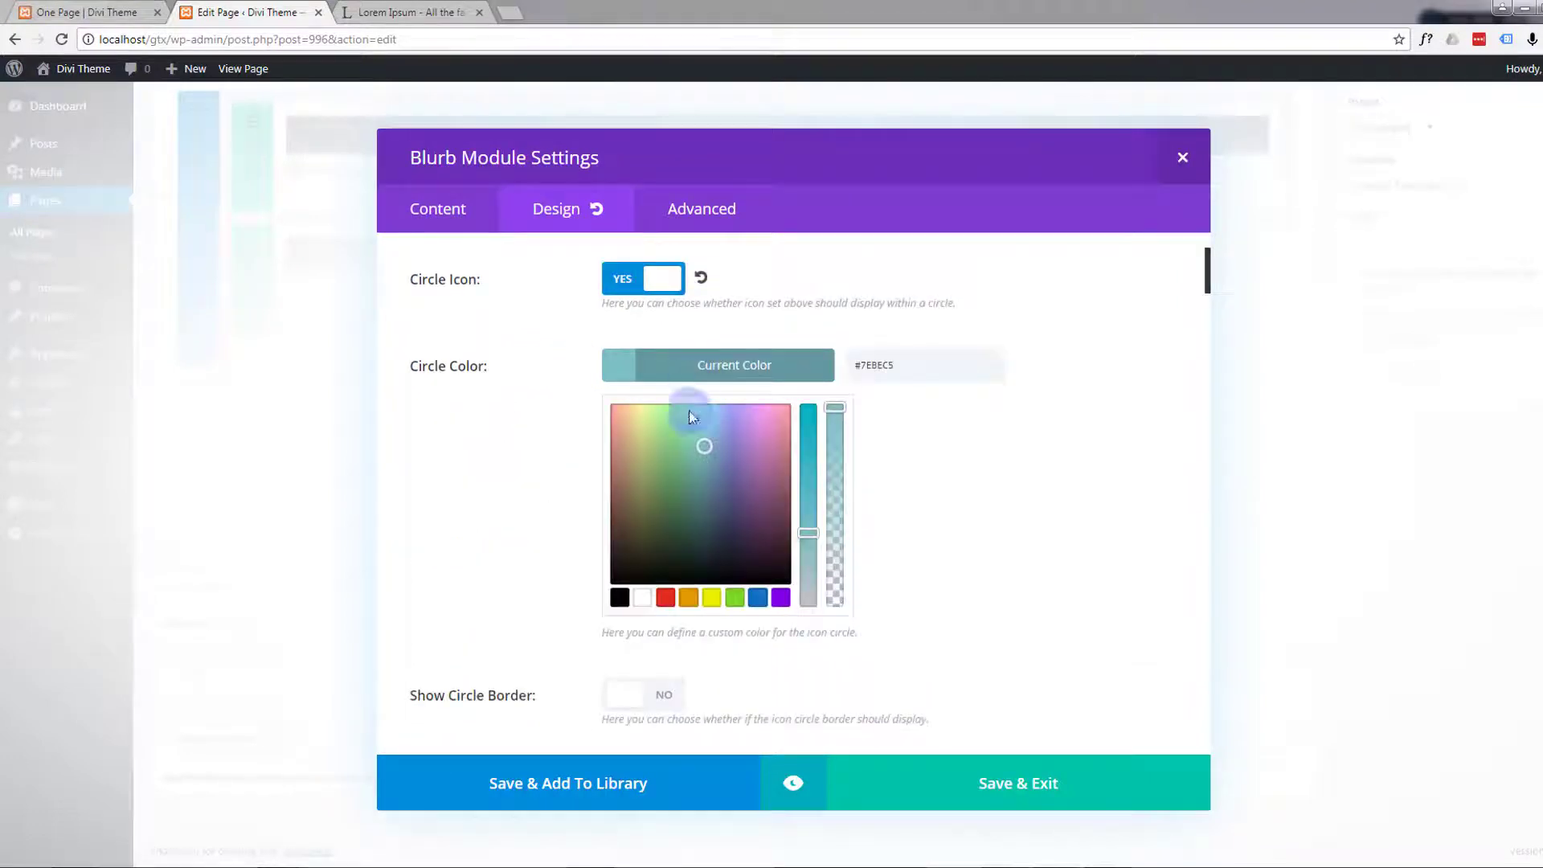
pyautogui.click(644, 599)
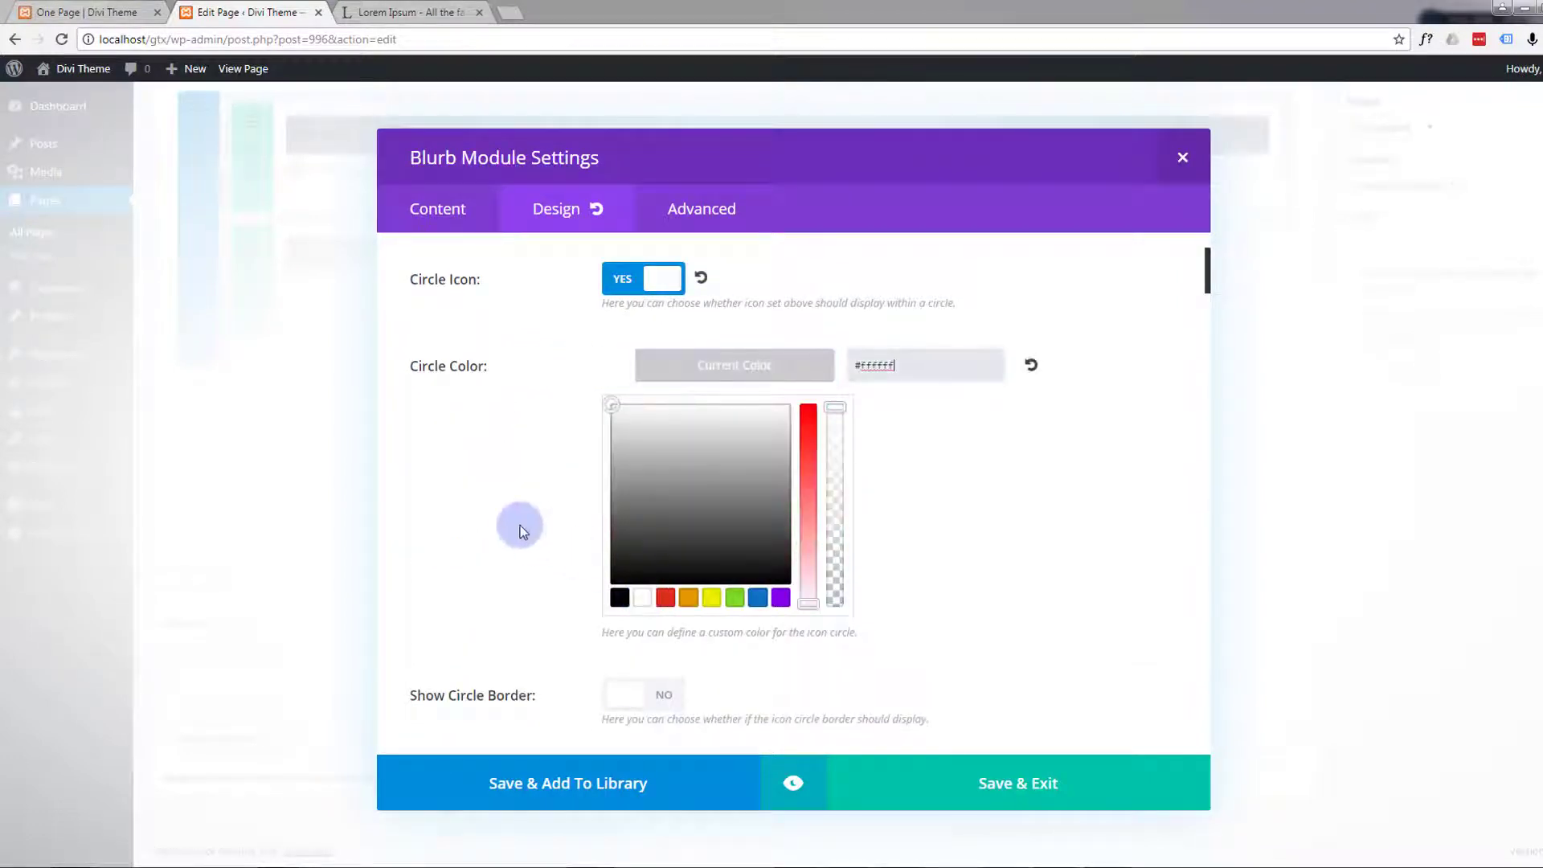
# Show a border around the icon circle and set the circle border color to #12b1d6
pyautogui.scroll(-4, 516, 519)
pyautogui.click(664, 360)
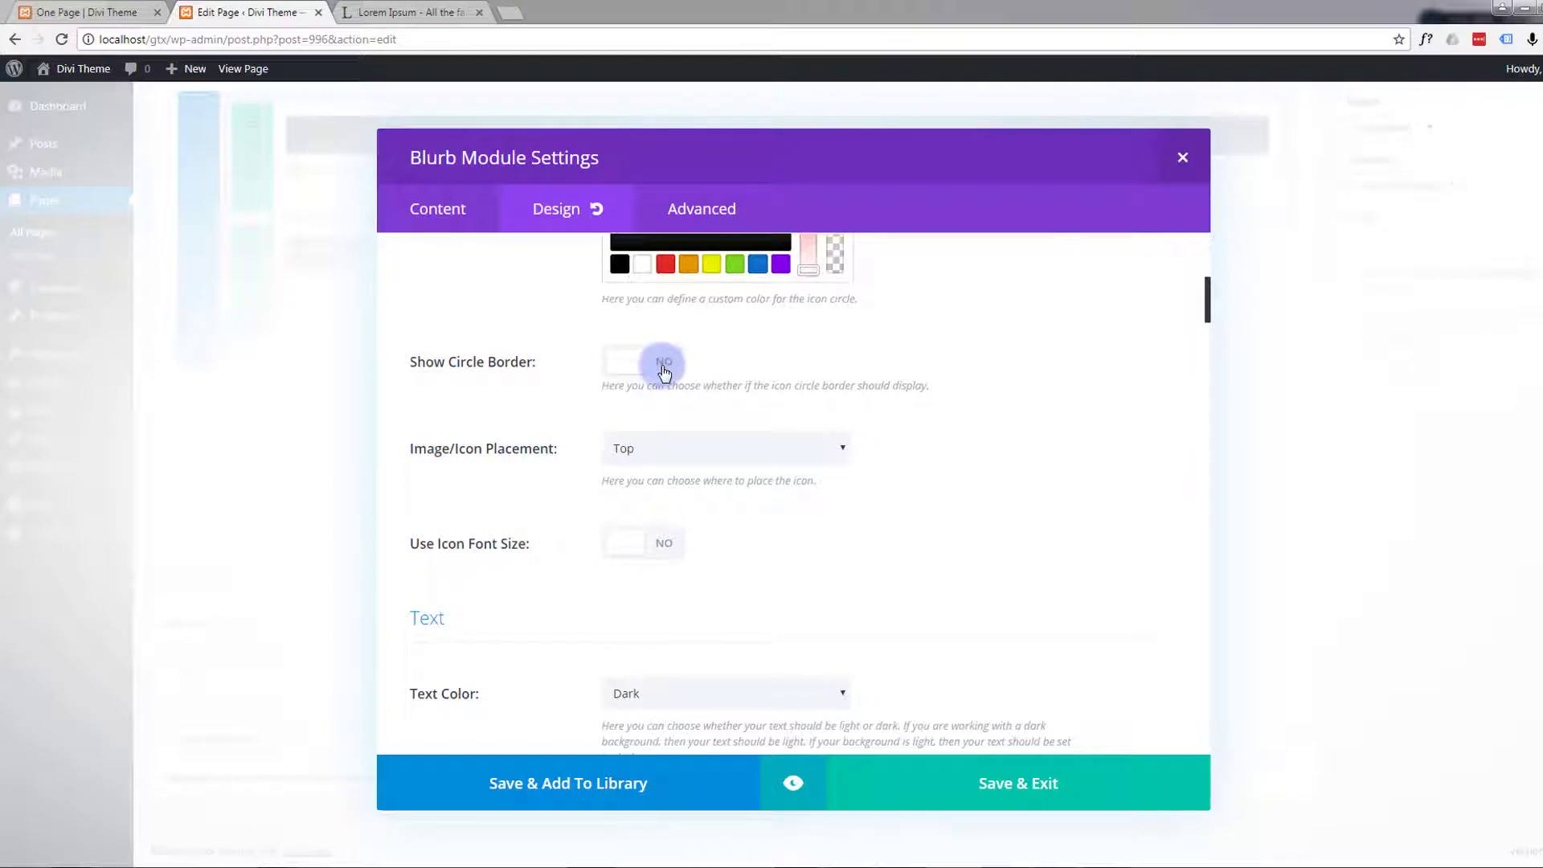
pyautogui.scroll(3, 527, 451)
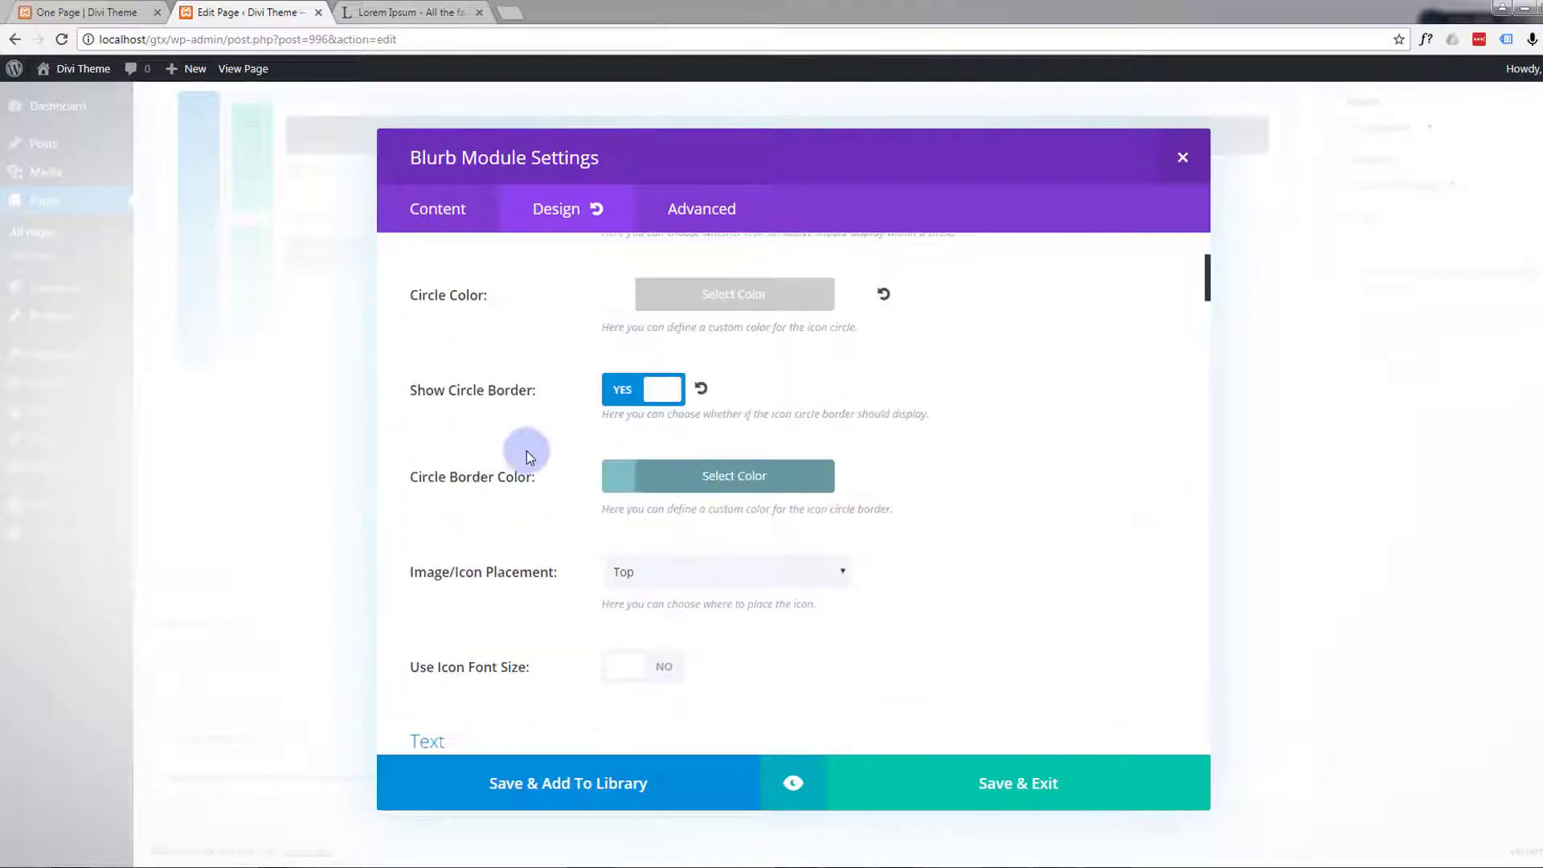
pyautogui.click(682, 482)
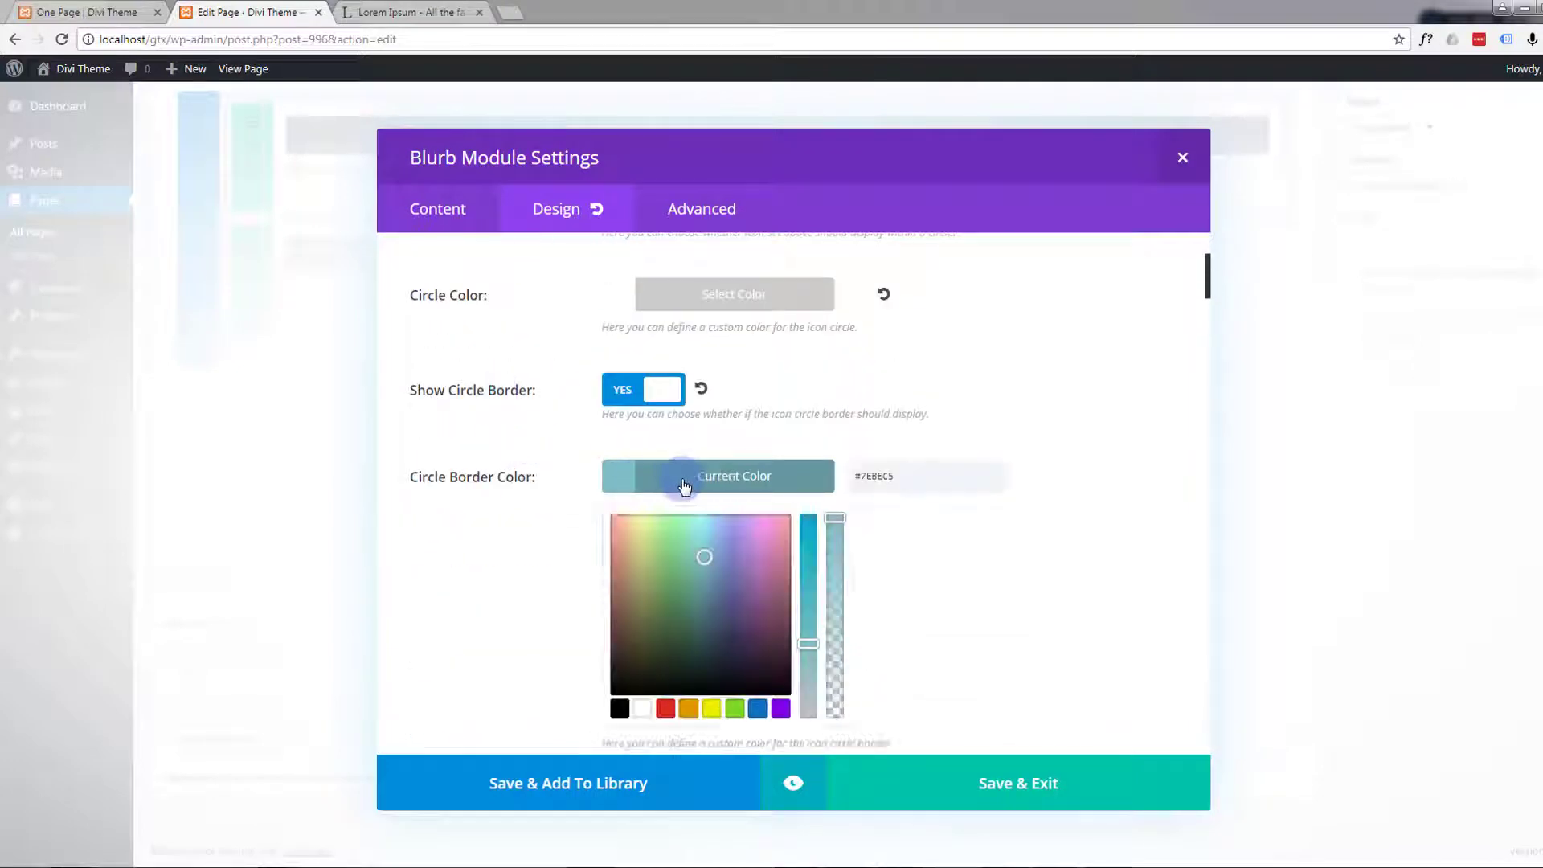
pyautogui.doubleClick(869, 476)
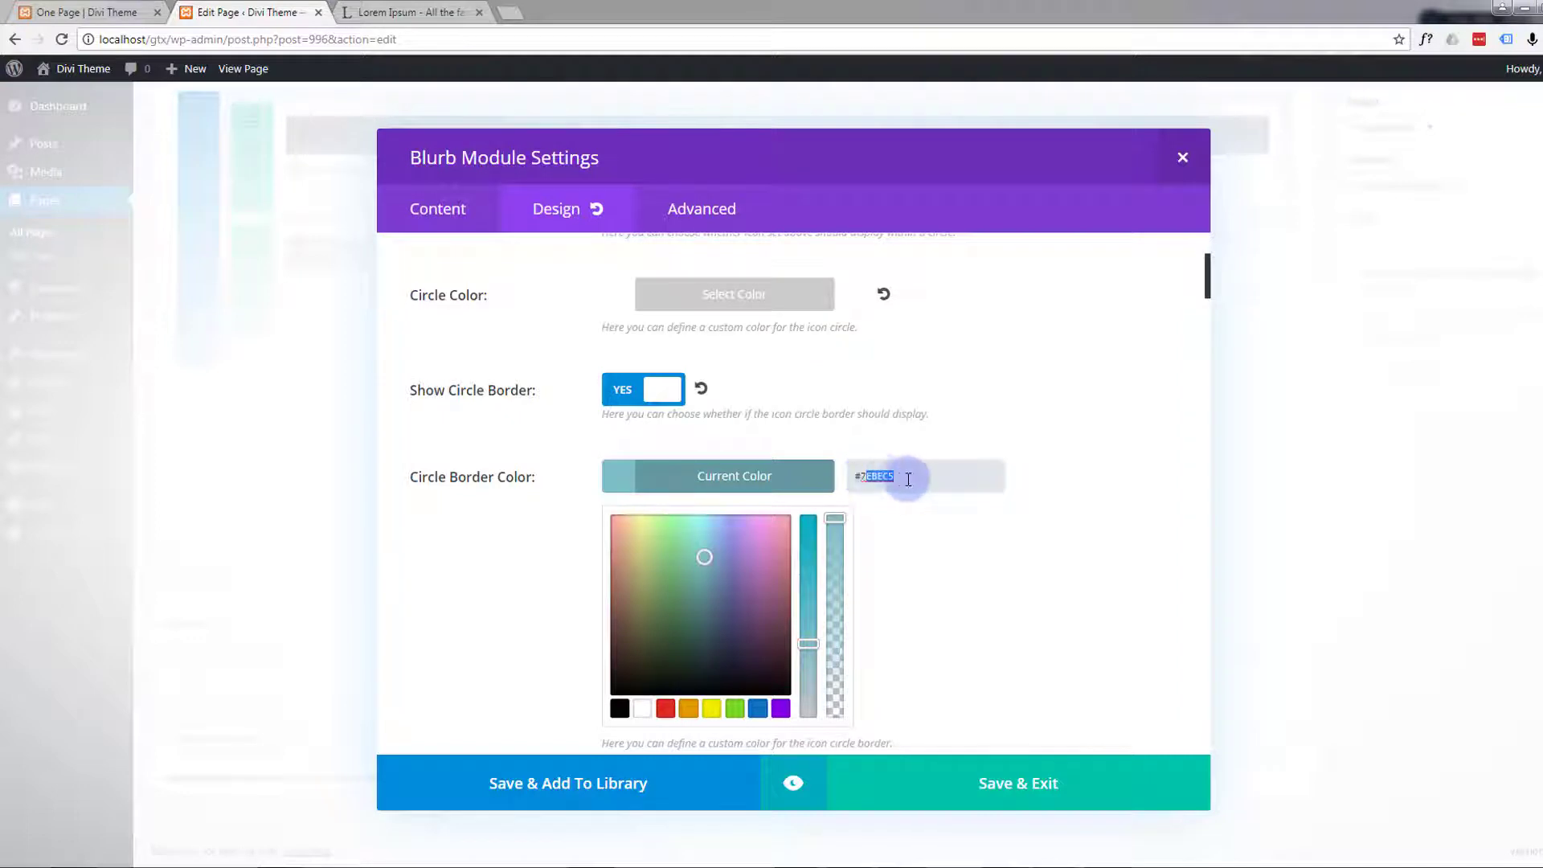
pyautogui.hotkey('ctrl', 'v')
pyautogui.moveTo(910, 480); pyautogui.dragTo(854, 476)
pyautogui.hotkey('ctrl', 'v')
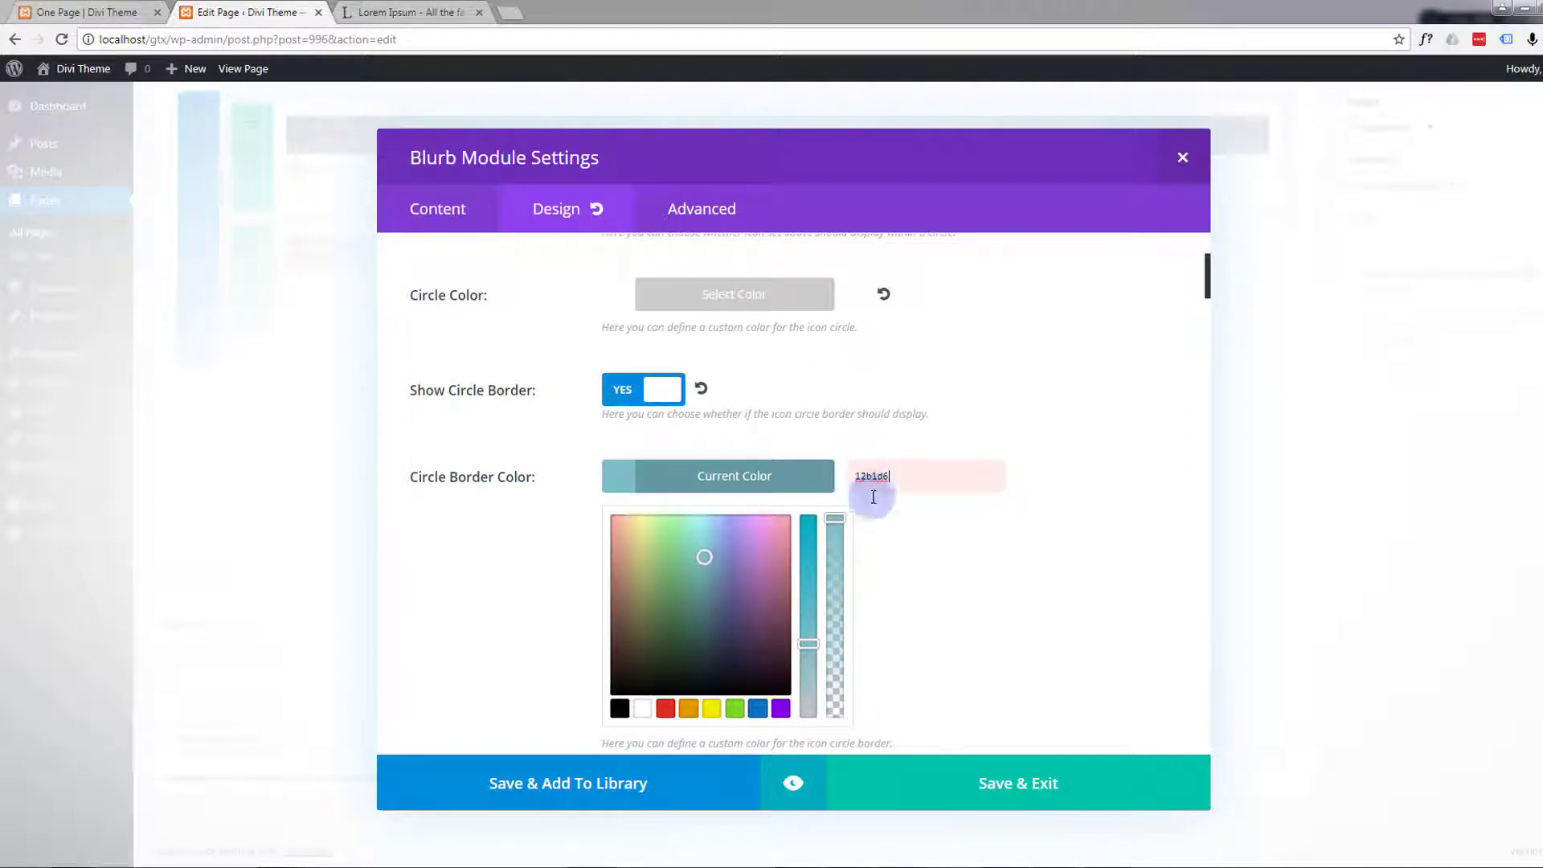
pyautogui.scroll(-4, 542, 514)
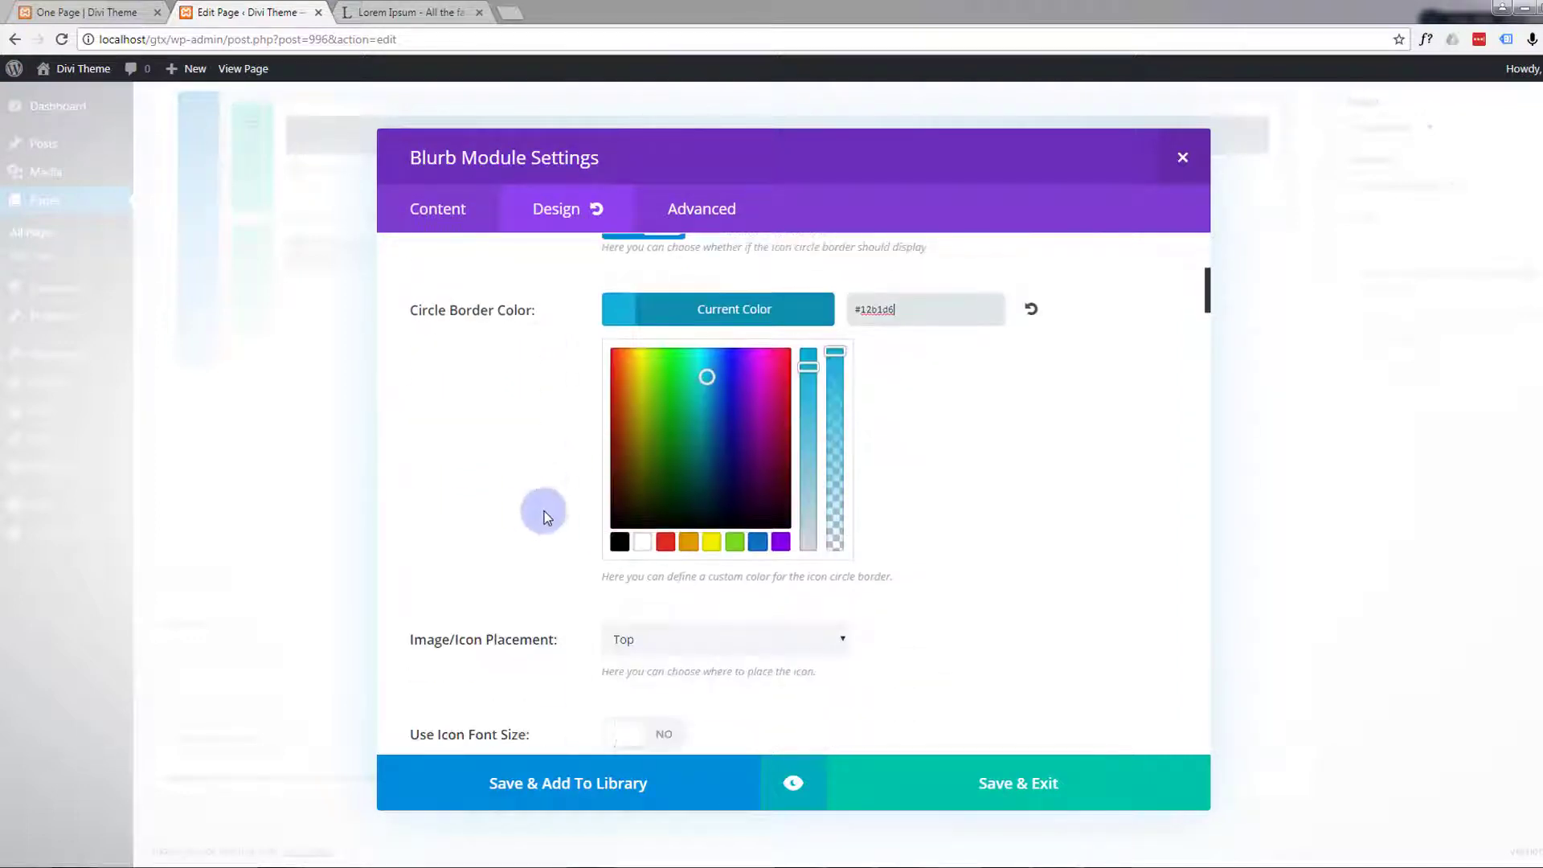
# Set the Concept blurb's text orientation to centered, leaving the icon placement and text color as they are
pyautogui.scroll(-1, 535, 498)
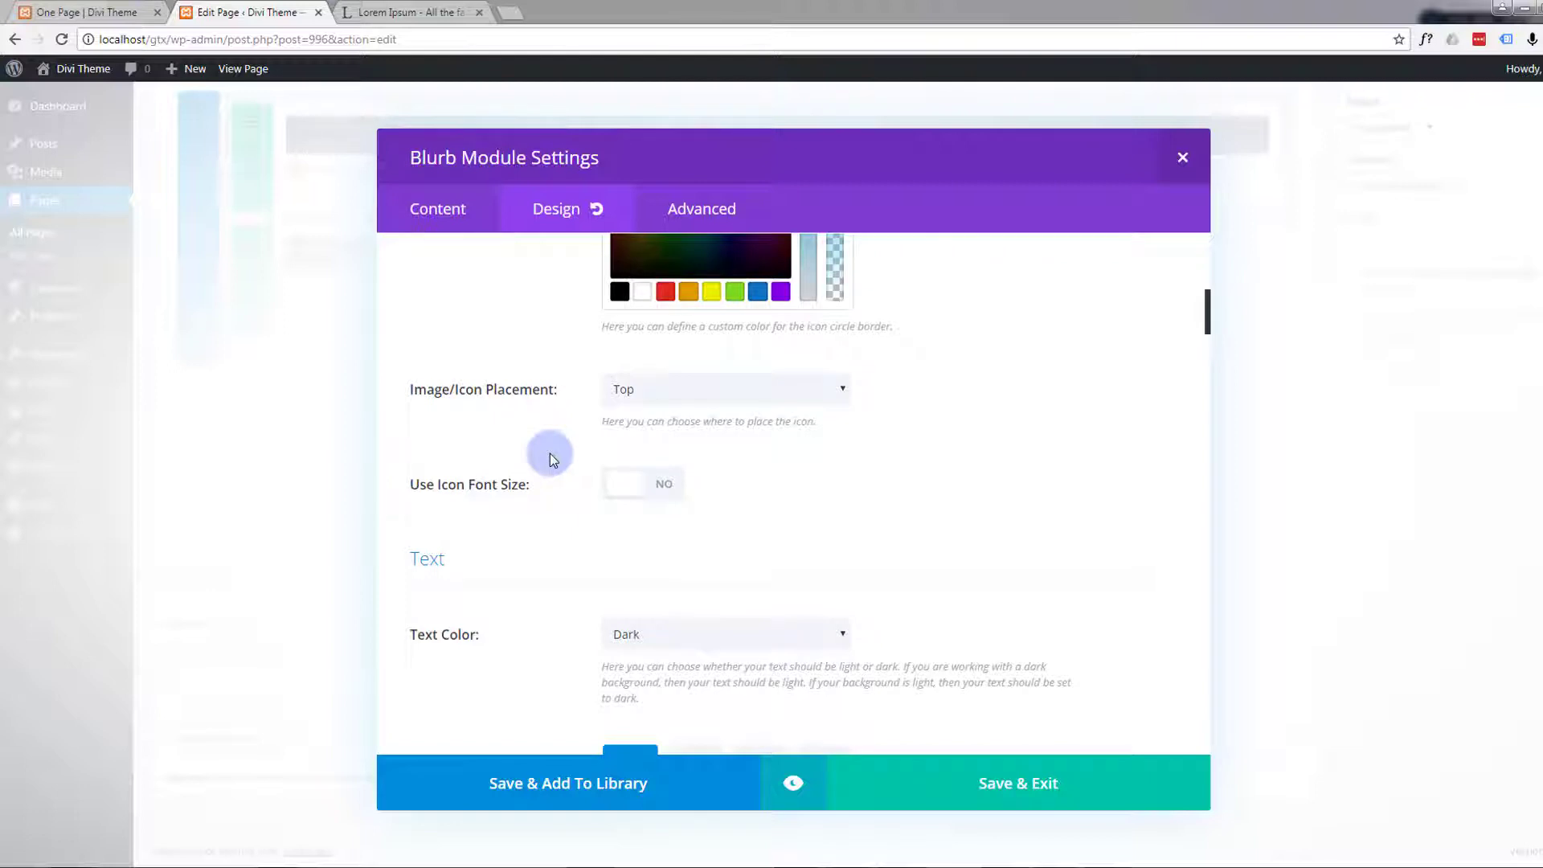
pyautogui.scroll(-2, 549, 453)
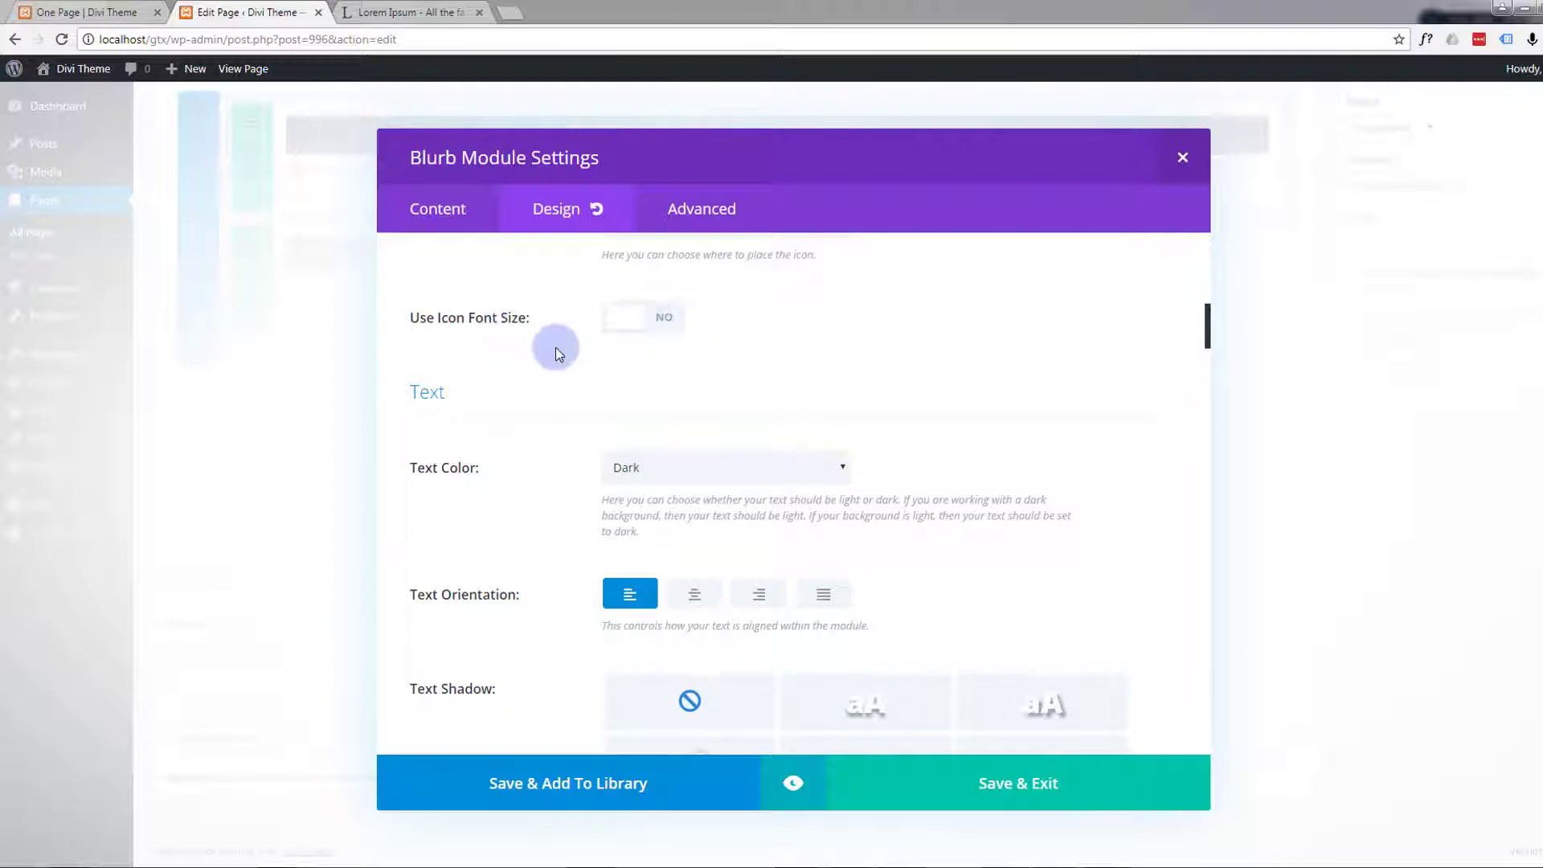
pyautogui.scroll(-2, 544, 486)
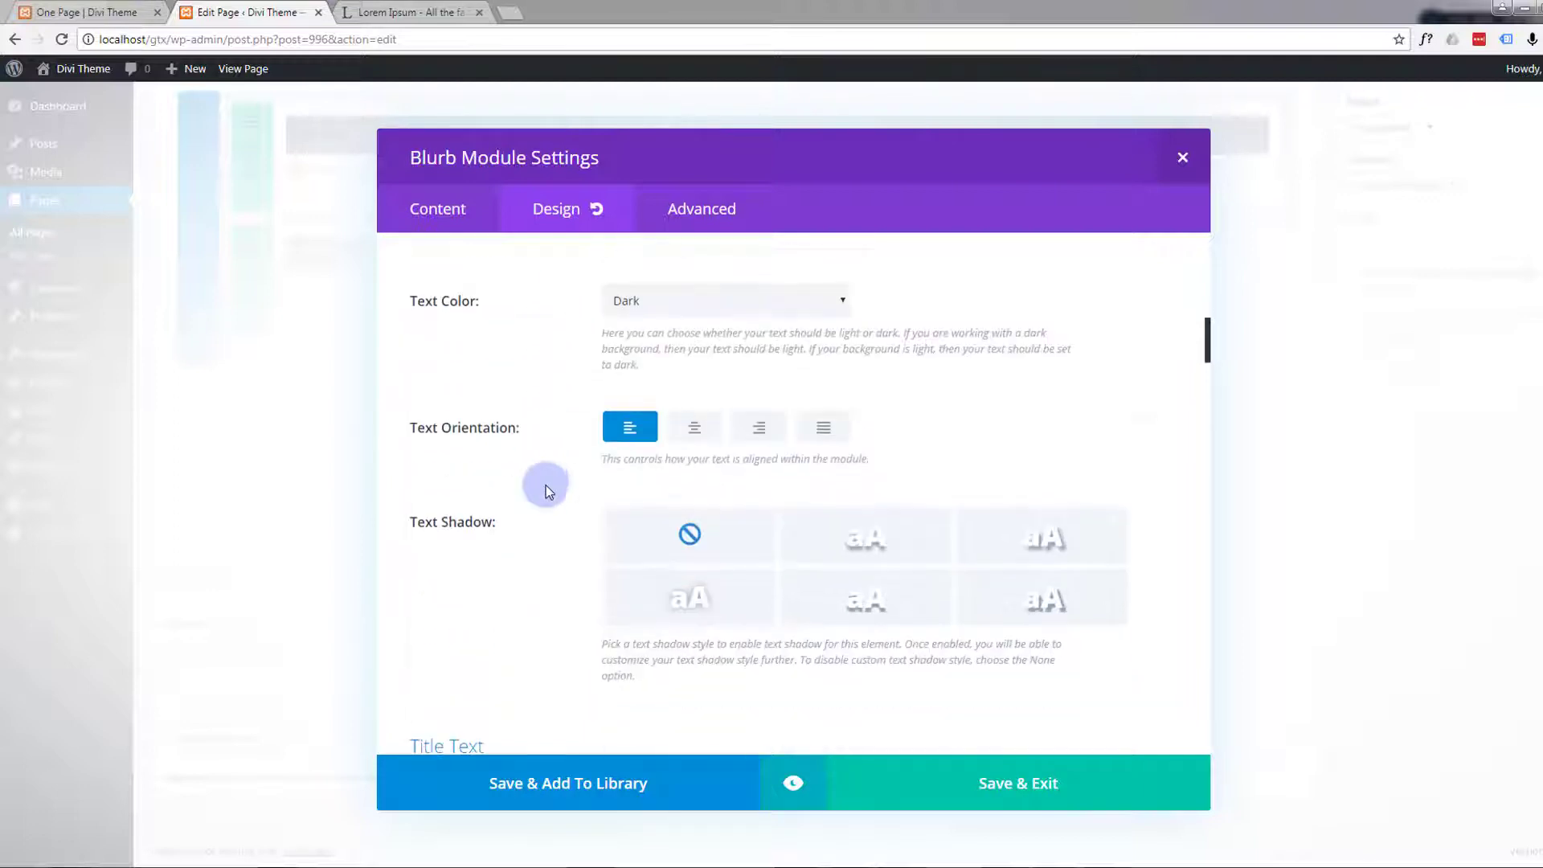
pyautogui.click(695, 430)
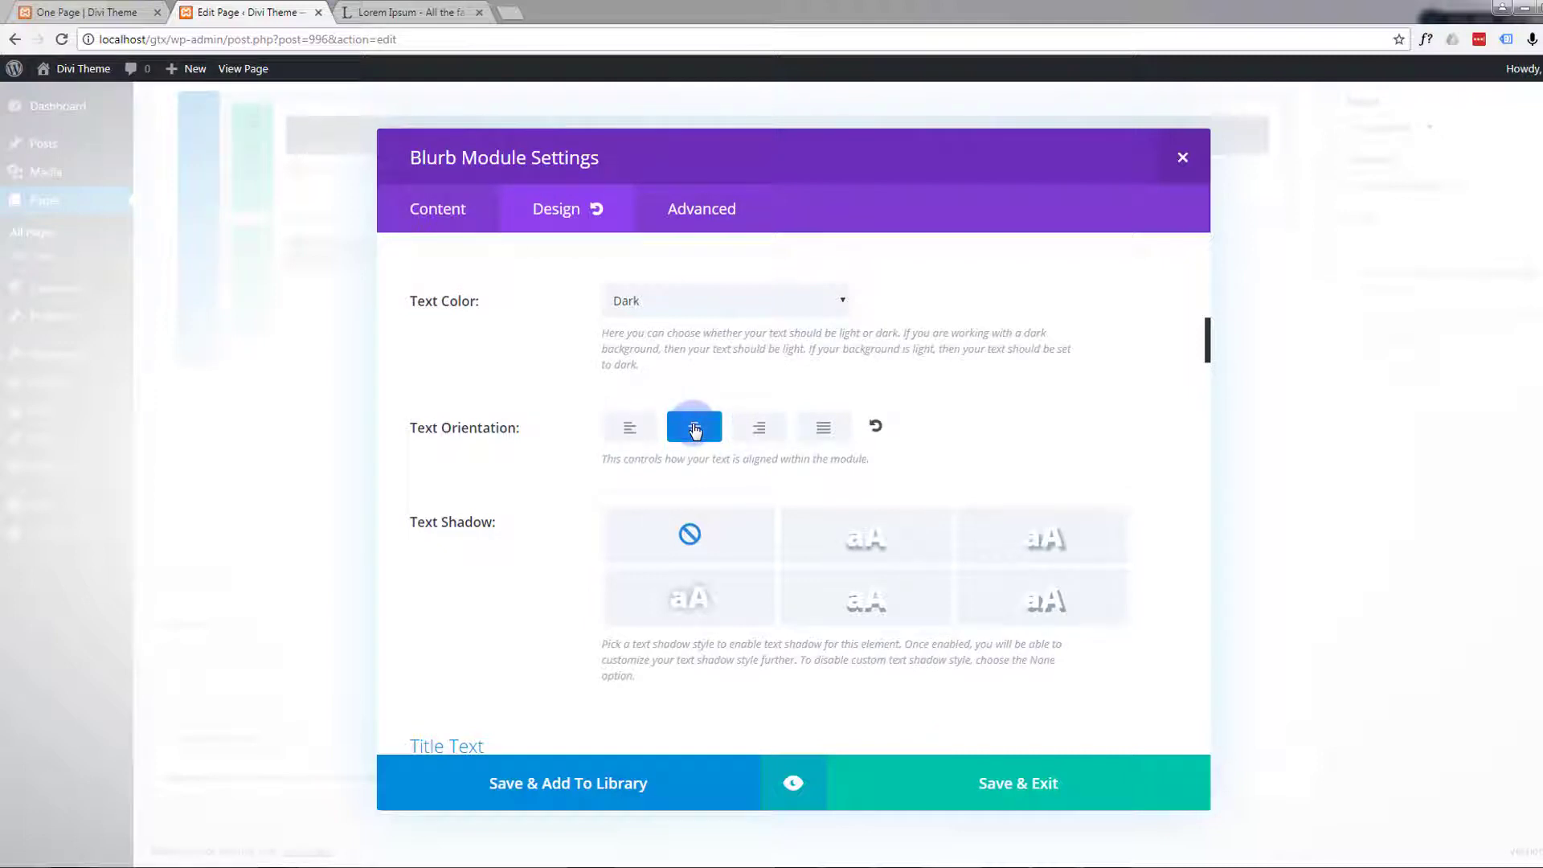
# Center the blurb's title text and set the title text size to 24
pyautogui.scroll(-2, 547, 478)
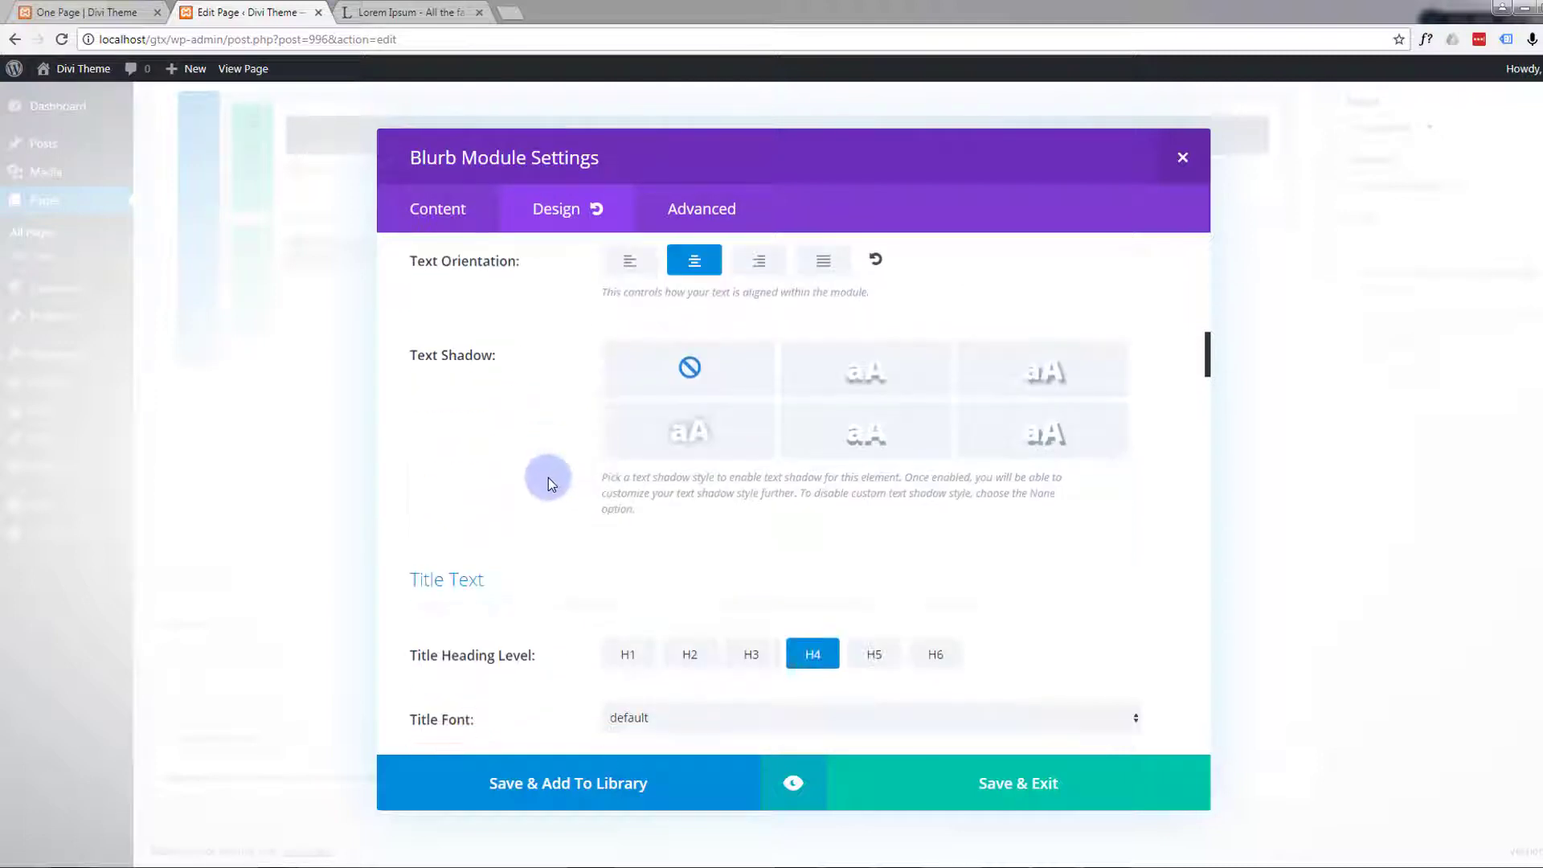
pyautogui.scroll(-2, 548, 477)
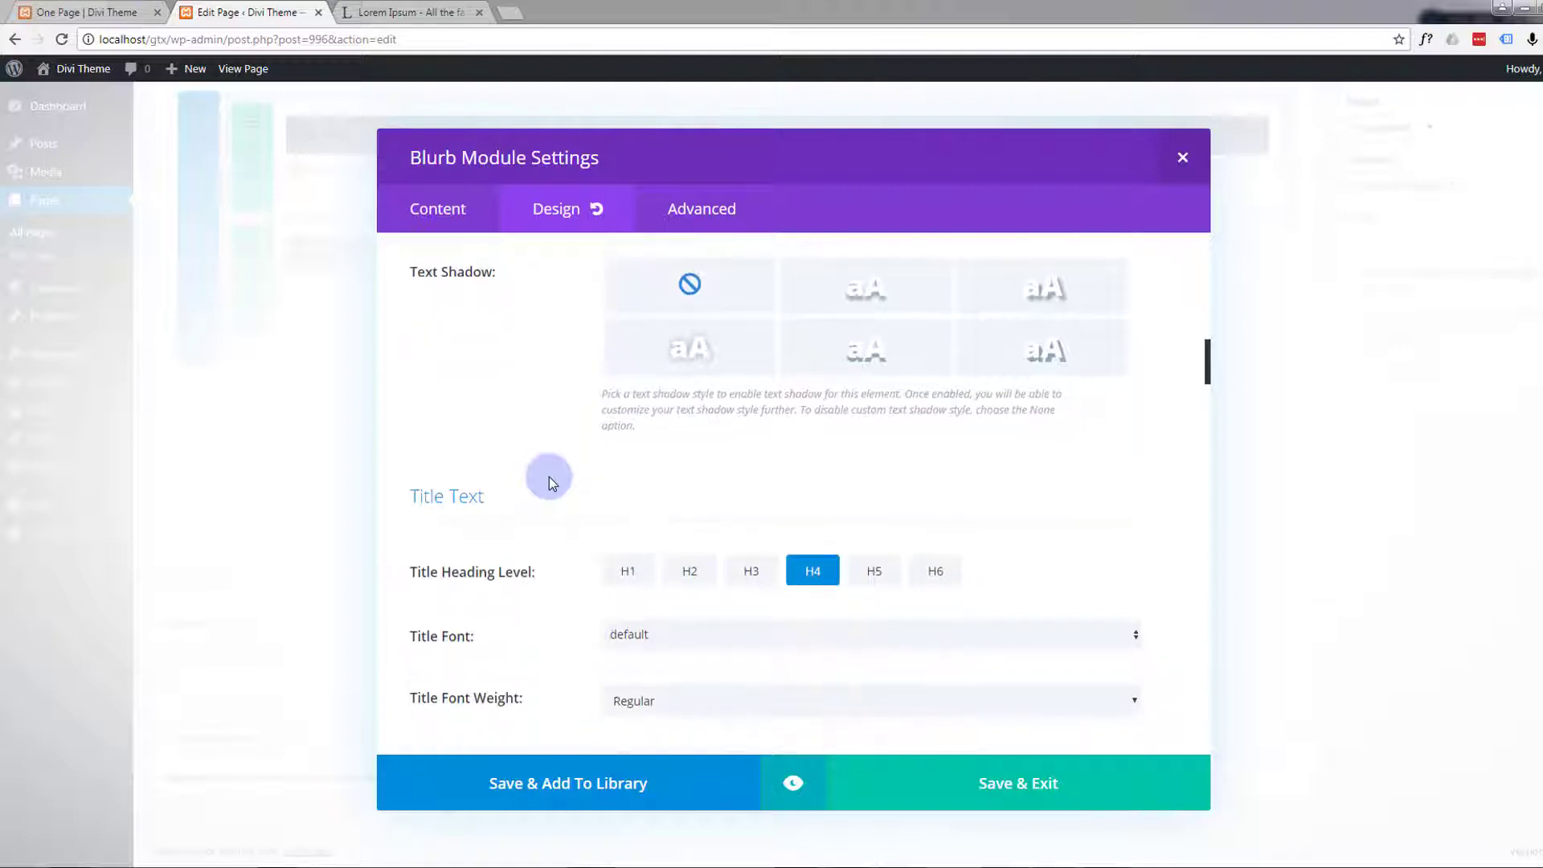
pyautogui.scroll(-4, 553, 480)
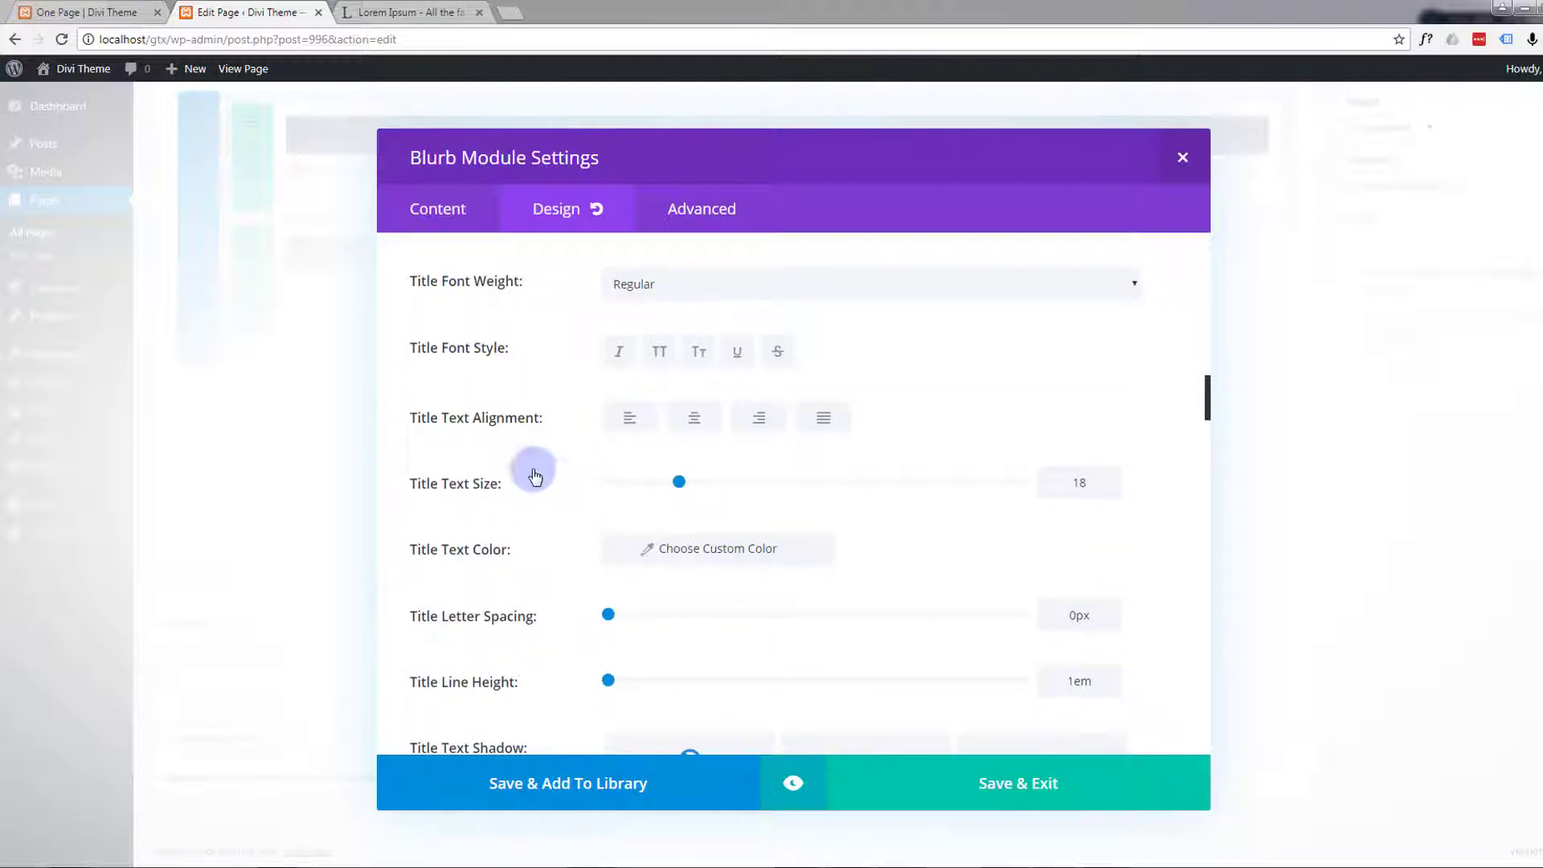
pyautogui.click(675, 428)
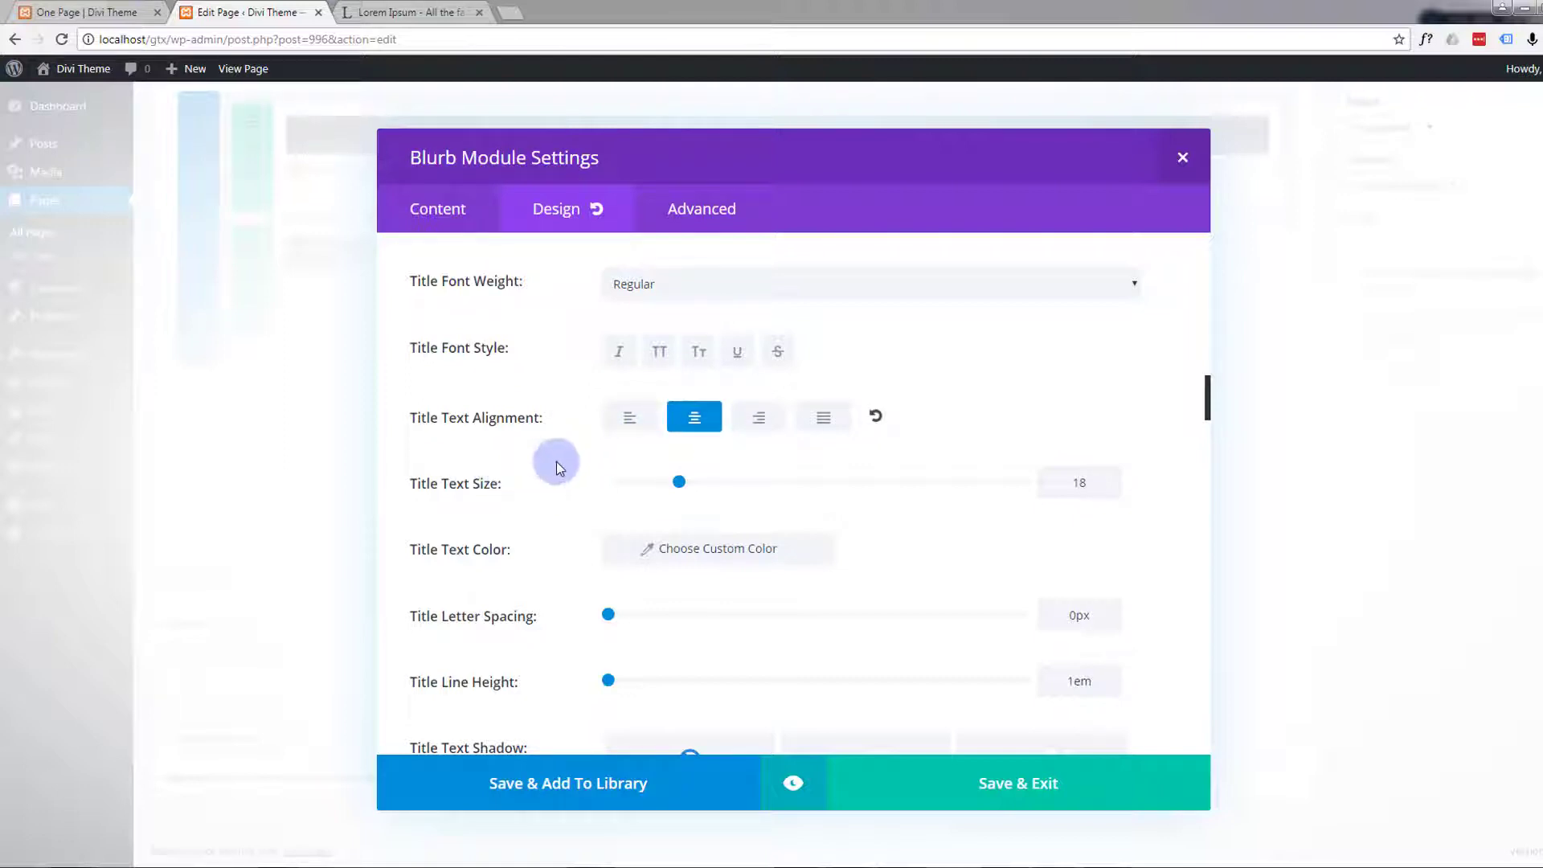
pyautogui.moveTo(681, 484); pyautogui.dragTo(689, 485)
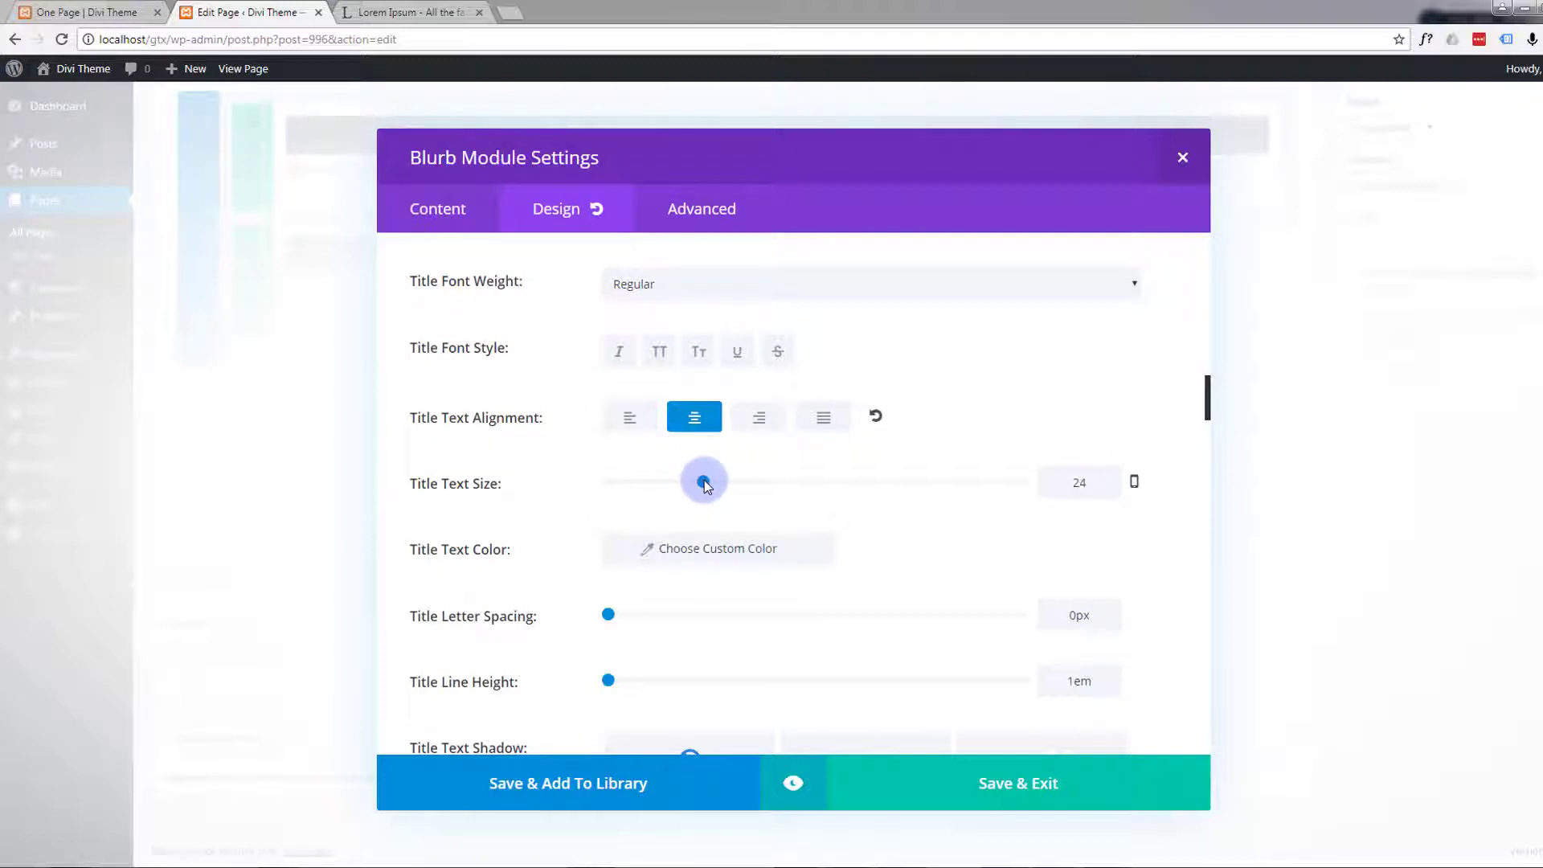
pyautogui.moveTo(705, 483); pyautogui.dragTo(704, 483)
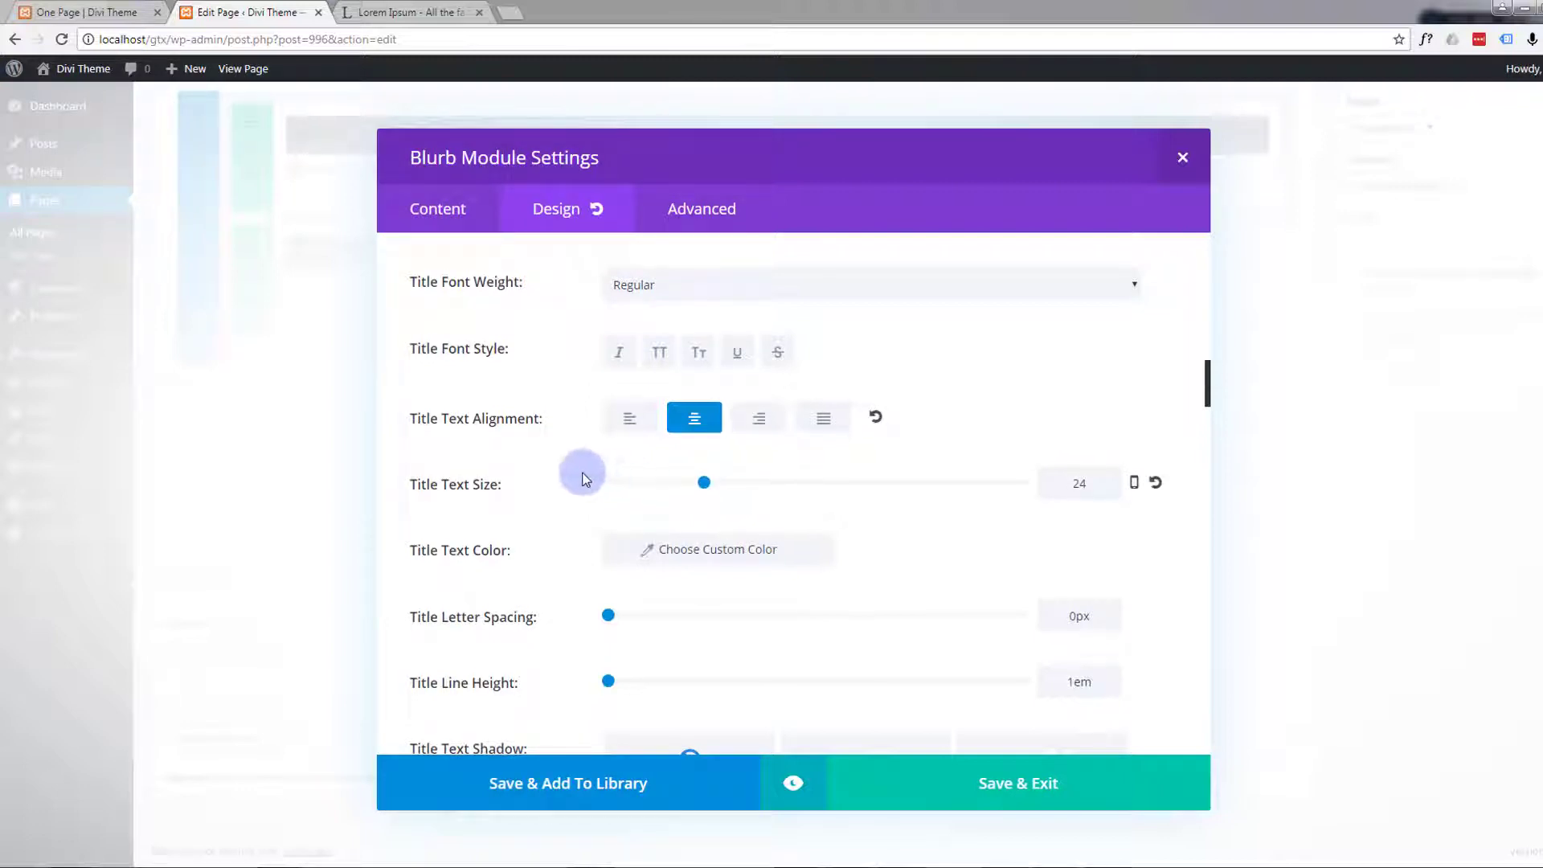
# Set the blurb's title text color to #12b1d6 and close the color picker
pyautogui.scroll(-1, 584, 474)
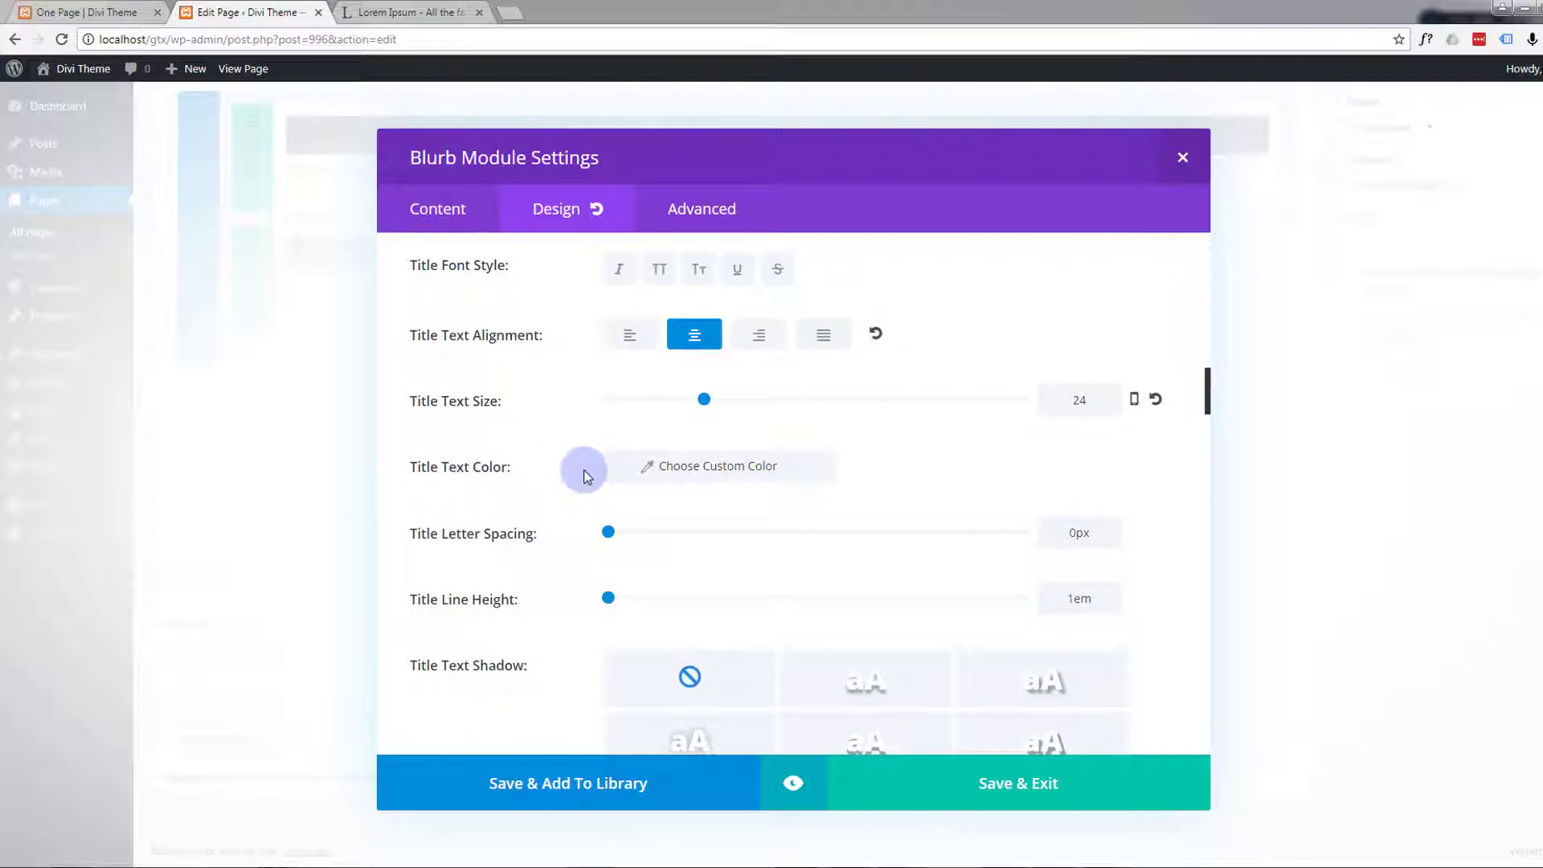
pyautogui.click(707, 469)
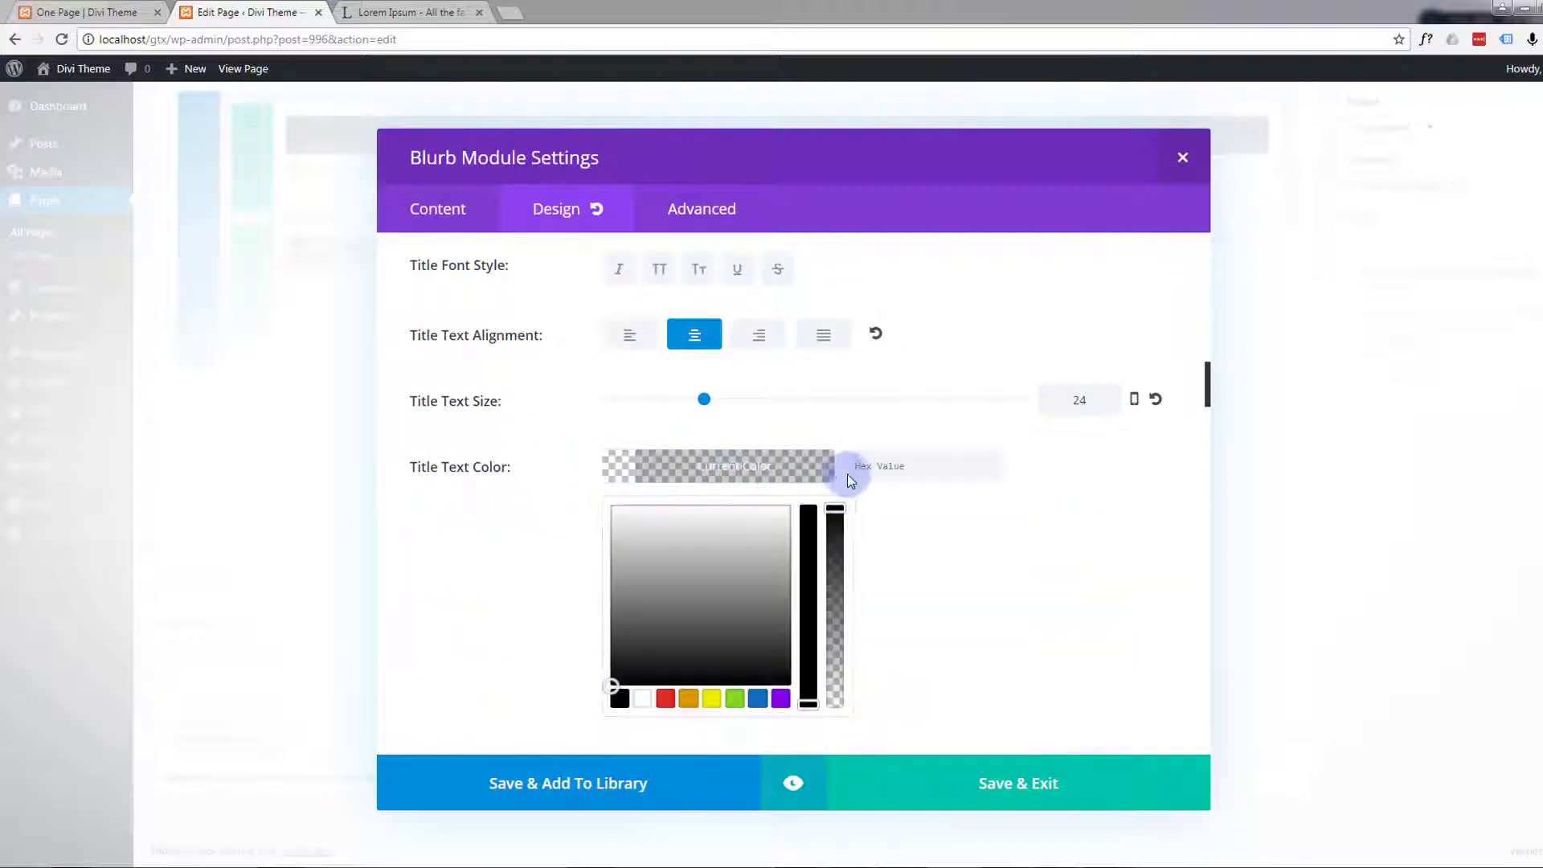
pyautogui.click(883, 466)
pyautogui.write('12b1d6')
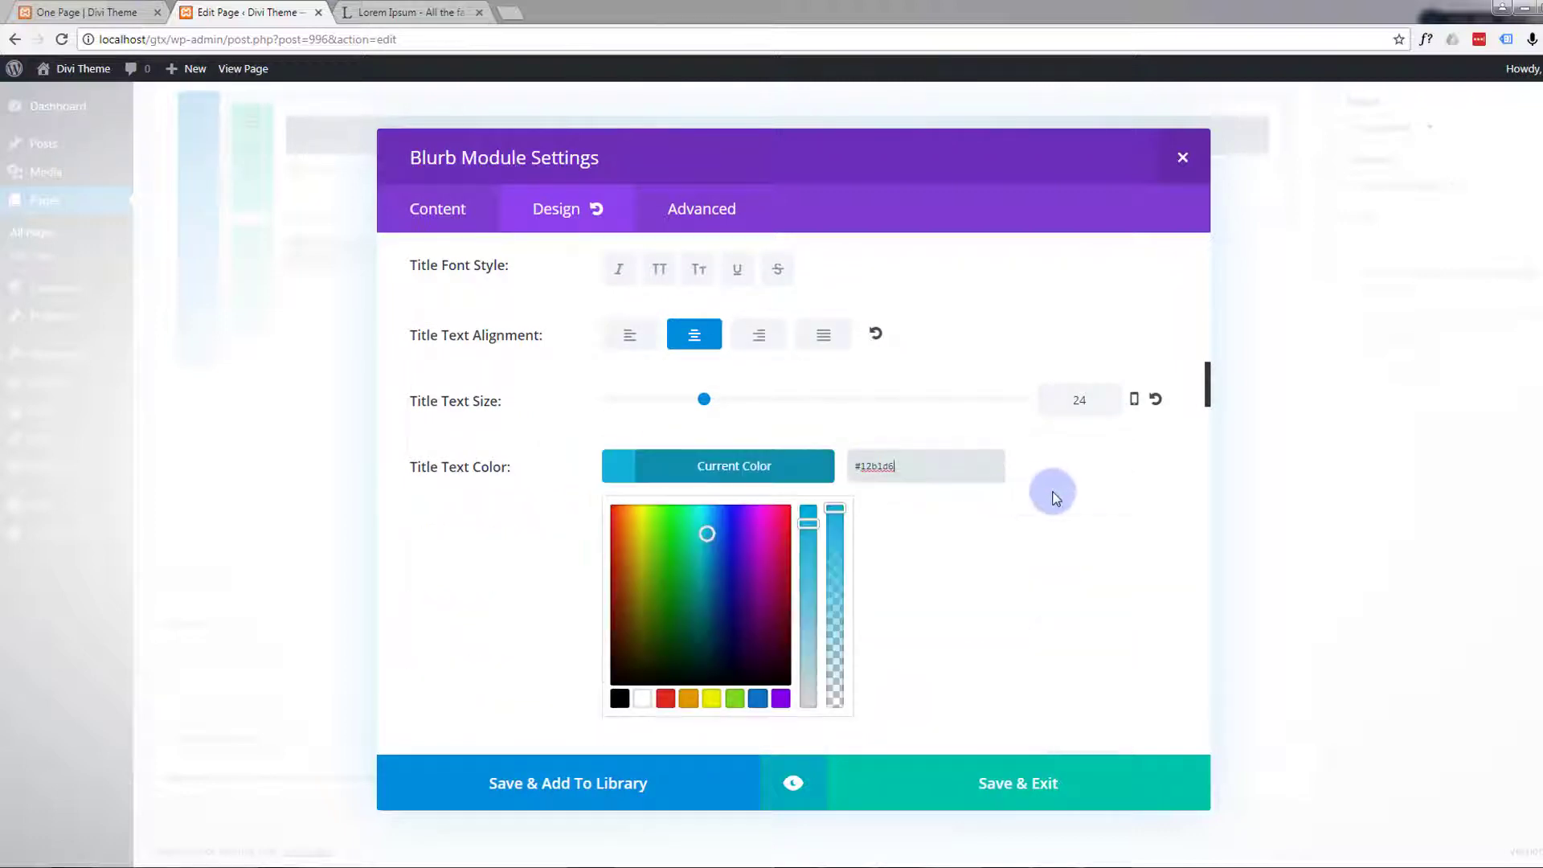
pyautogui.click(435, 540)
# Apply the box shadow preset that casts a shadow only below the blurb, leaving the body text settings at their defaults
pyautogui.scroll(-7, 434, 538)
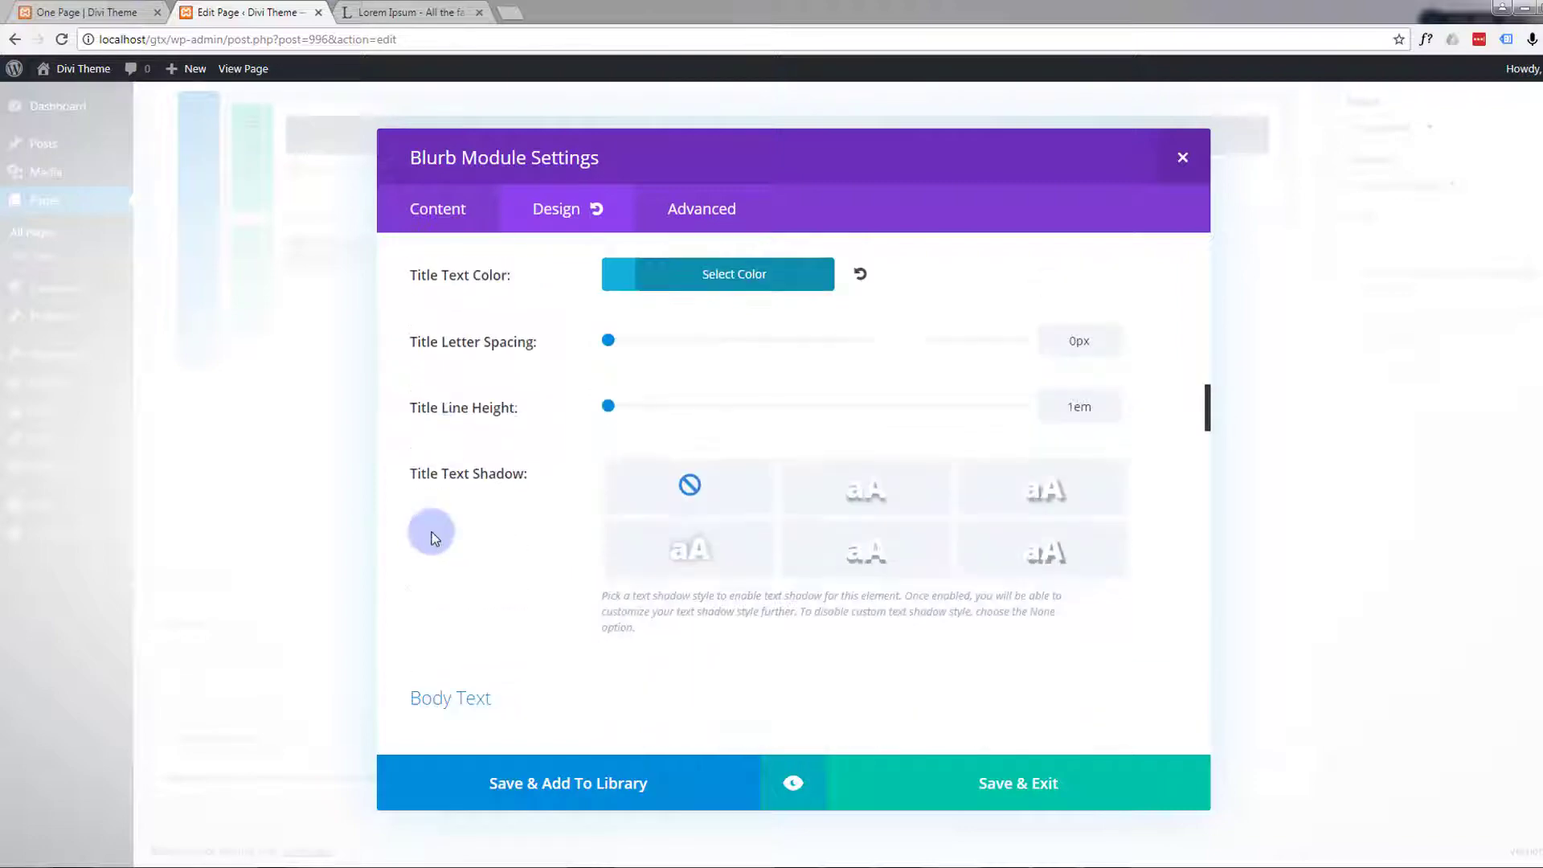
pyautogui.scroll(2, 433, 531)
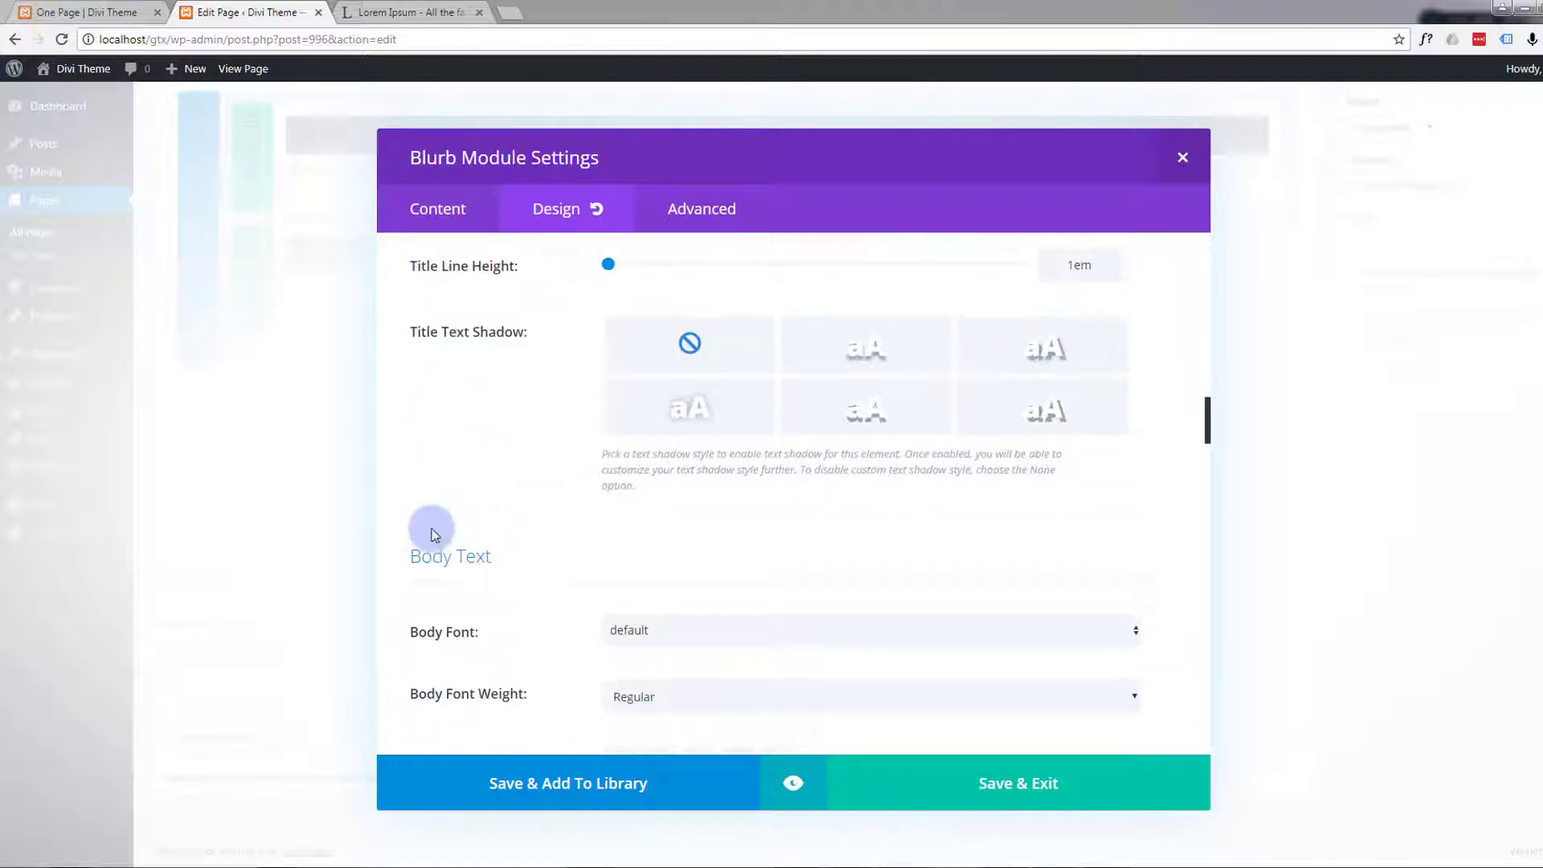
pyautogui.scroll(-5, 407, 434)
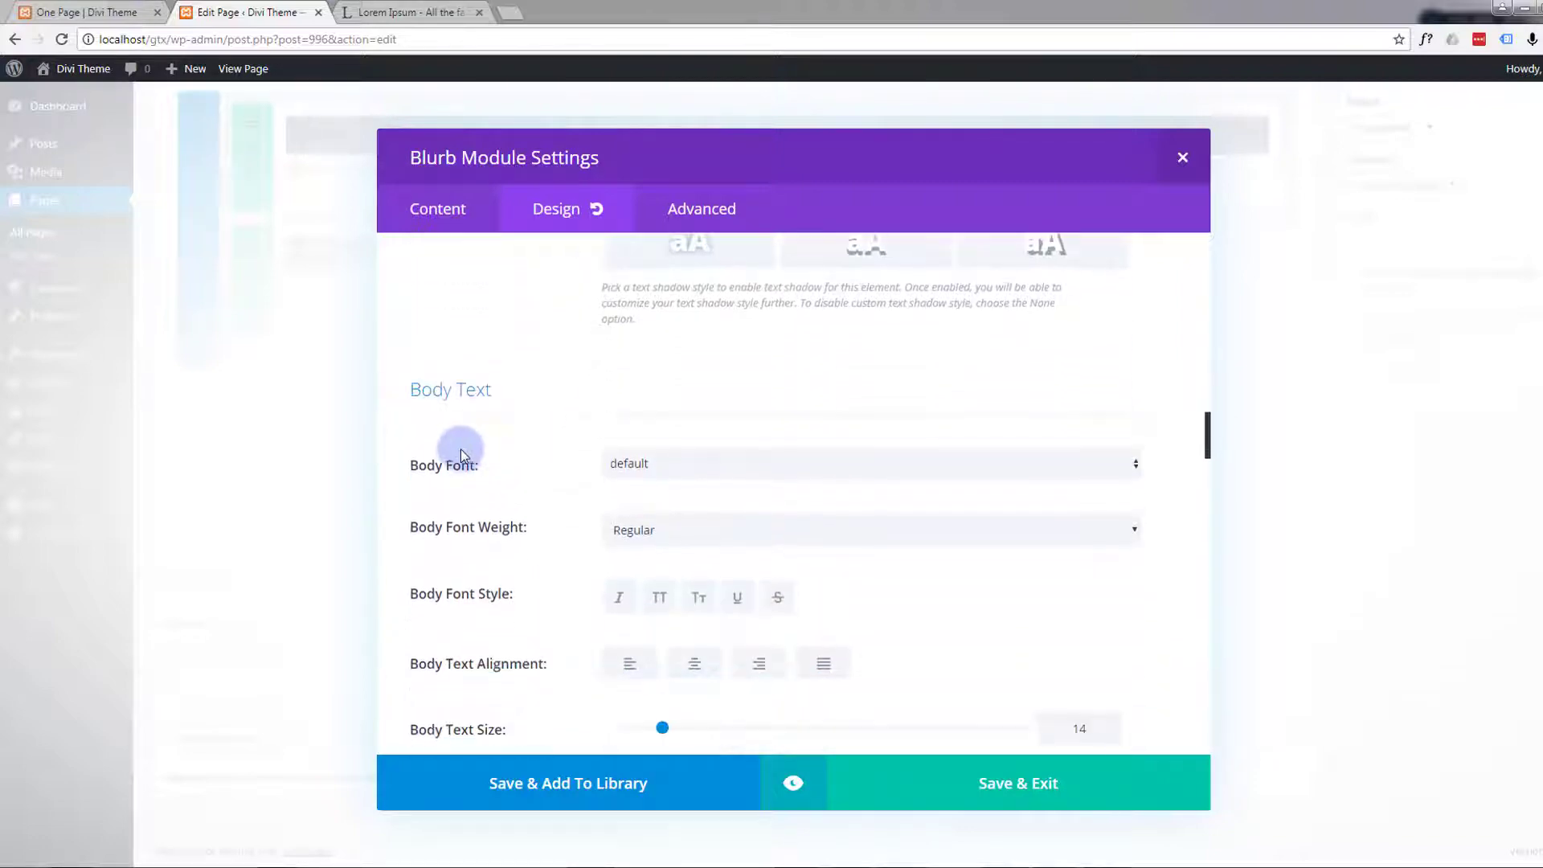
pyautogui.scroll(-2, 460, 455)
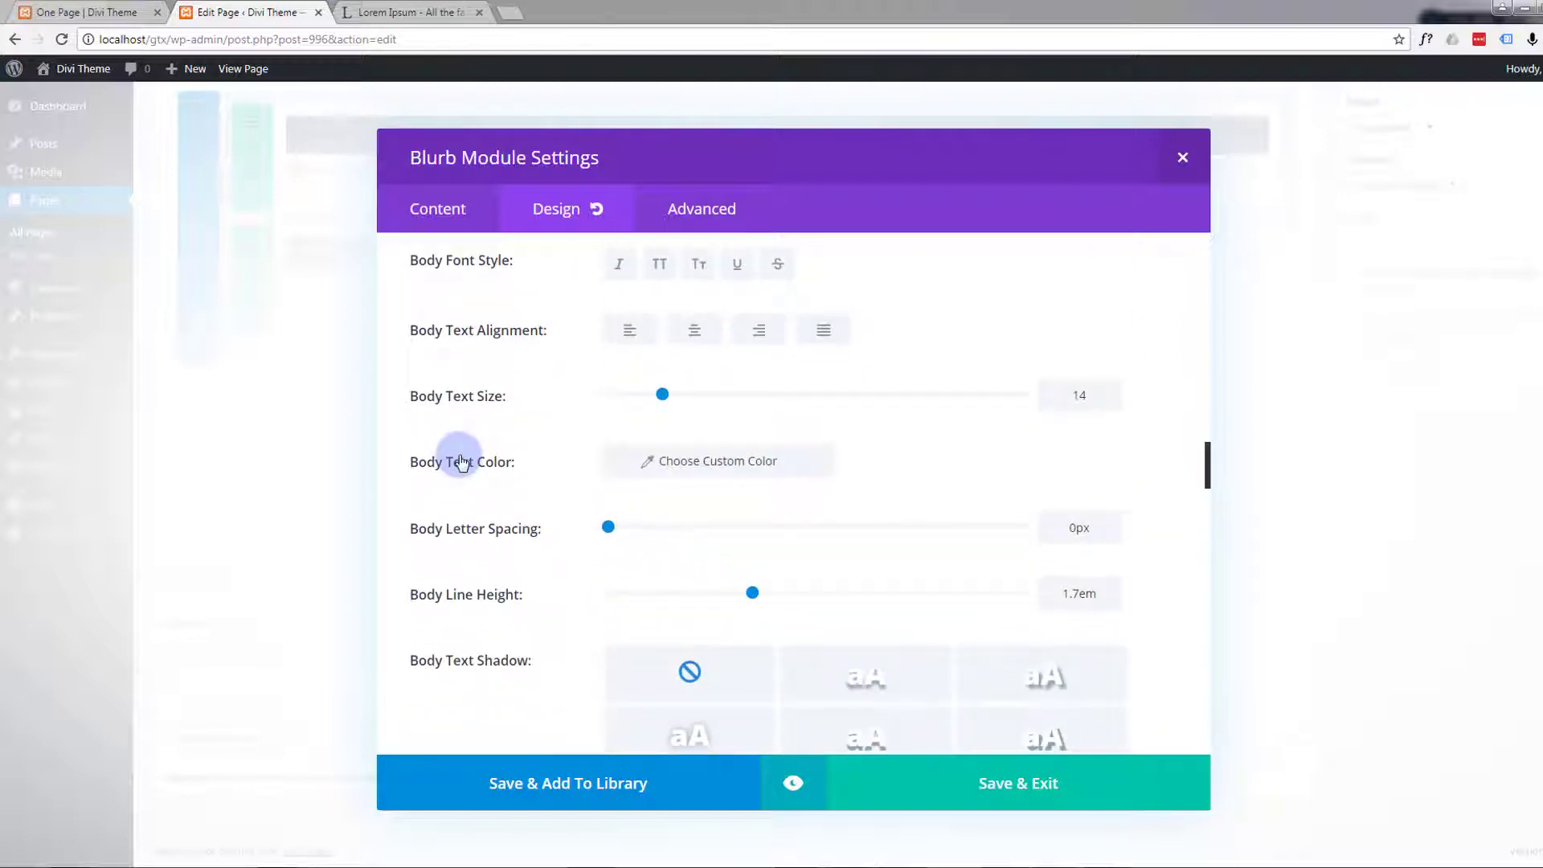
pyautogui.scroll(-7, 459, 461)
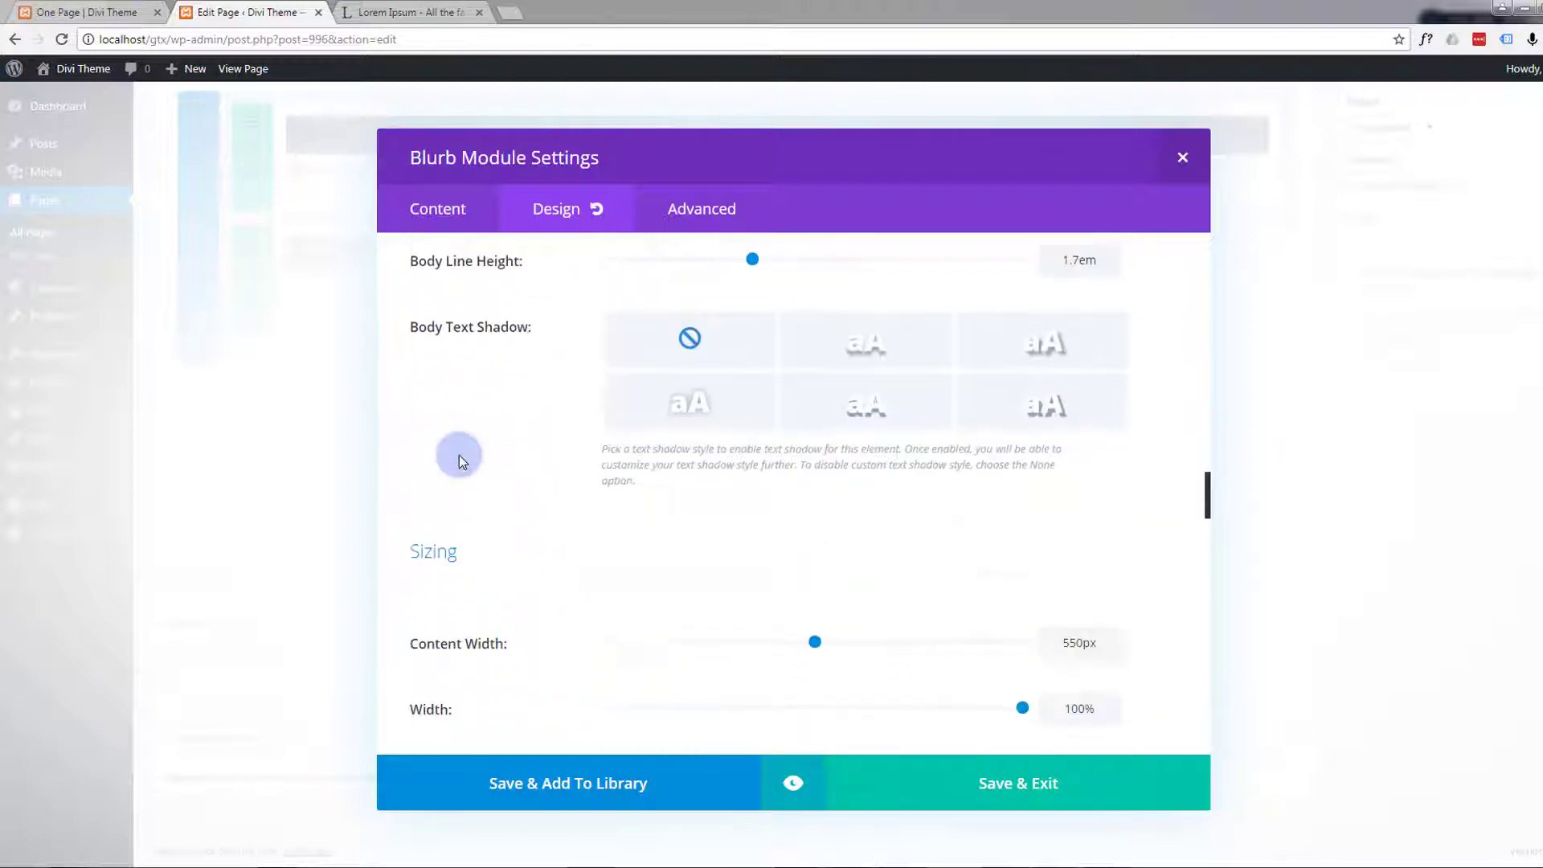
pyautogui.scroll(-11, 460, 456)
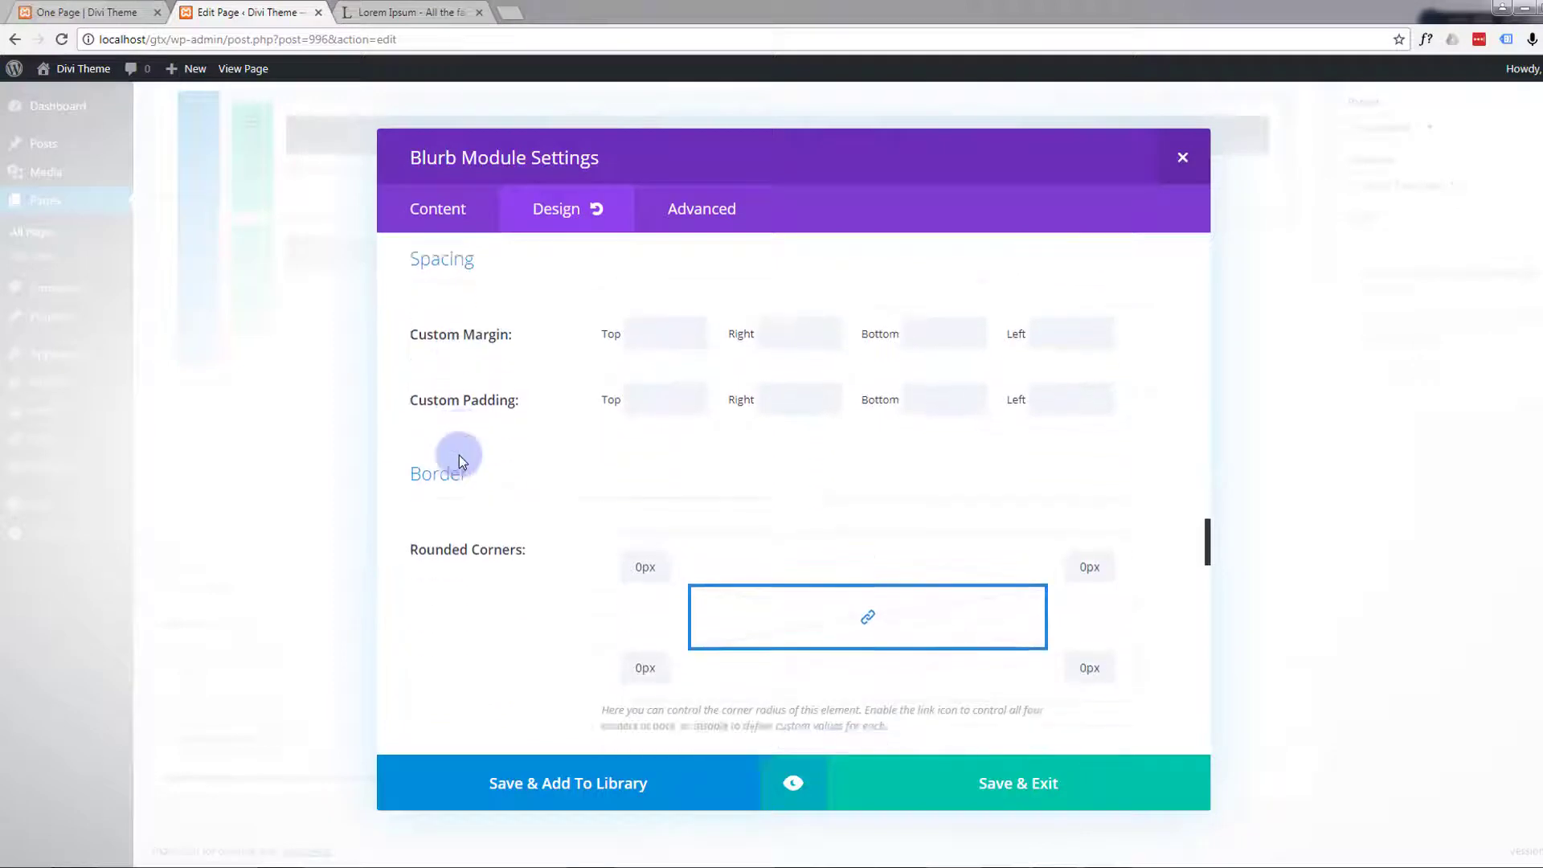
pyautogui.scroll(-7, 459, 454)
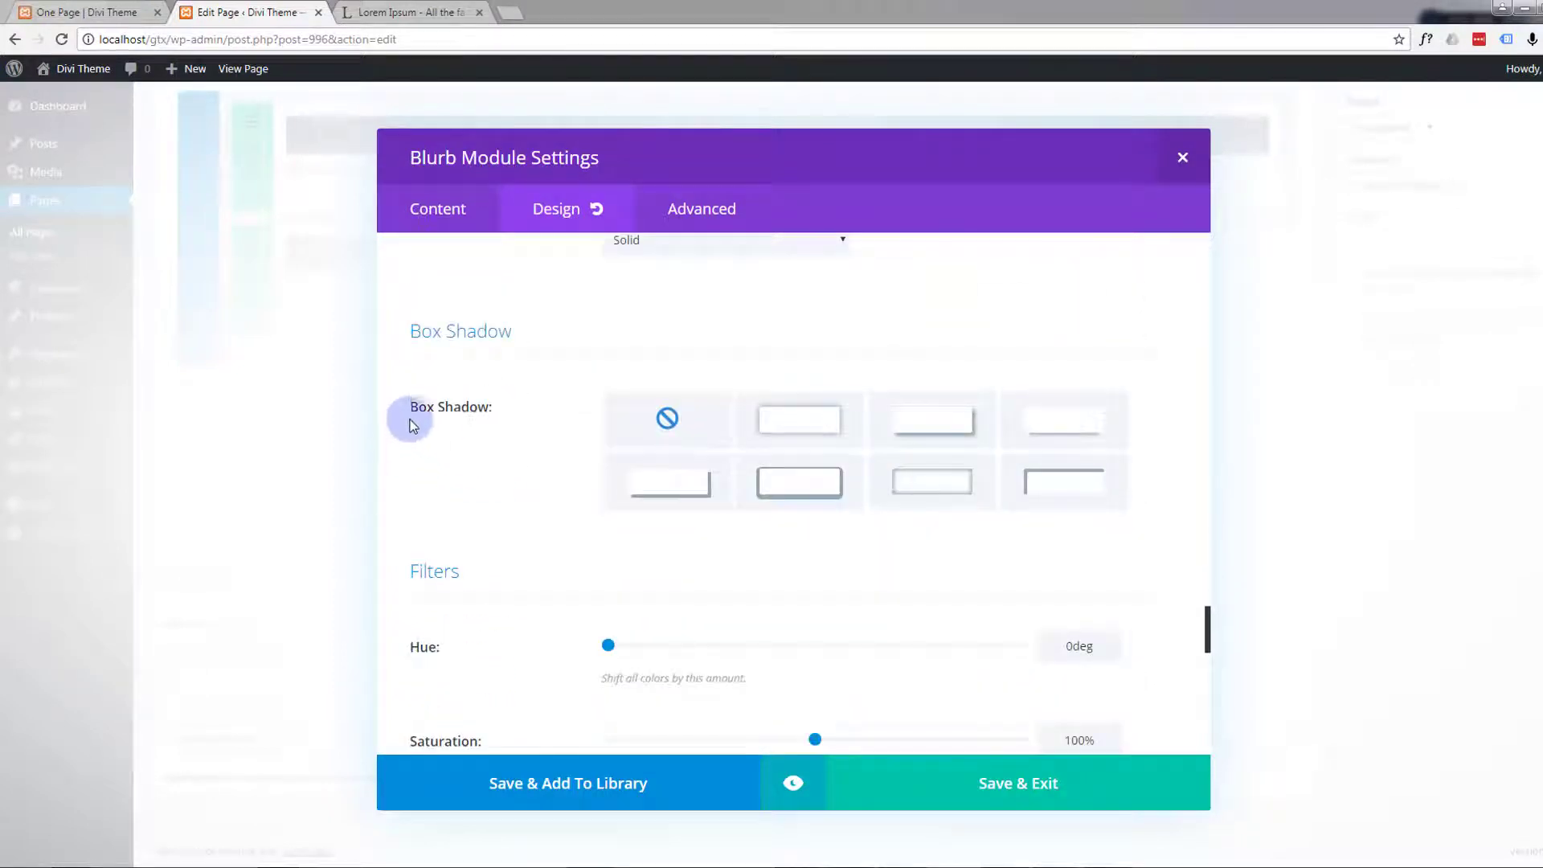
pyautogui.click(1069, 426)
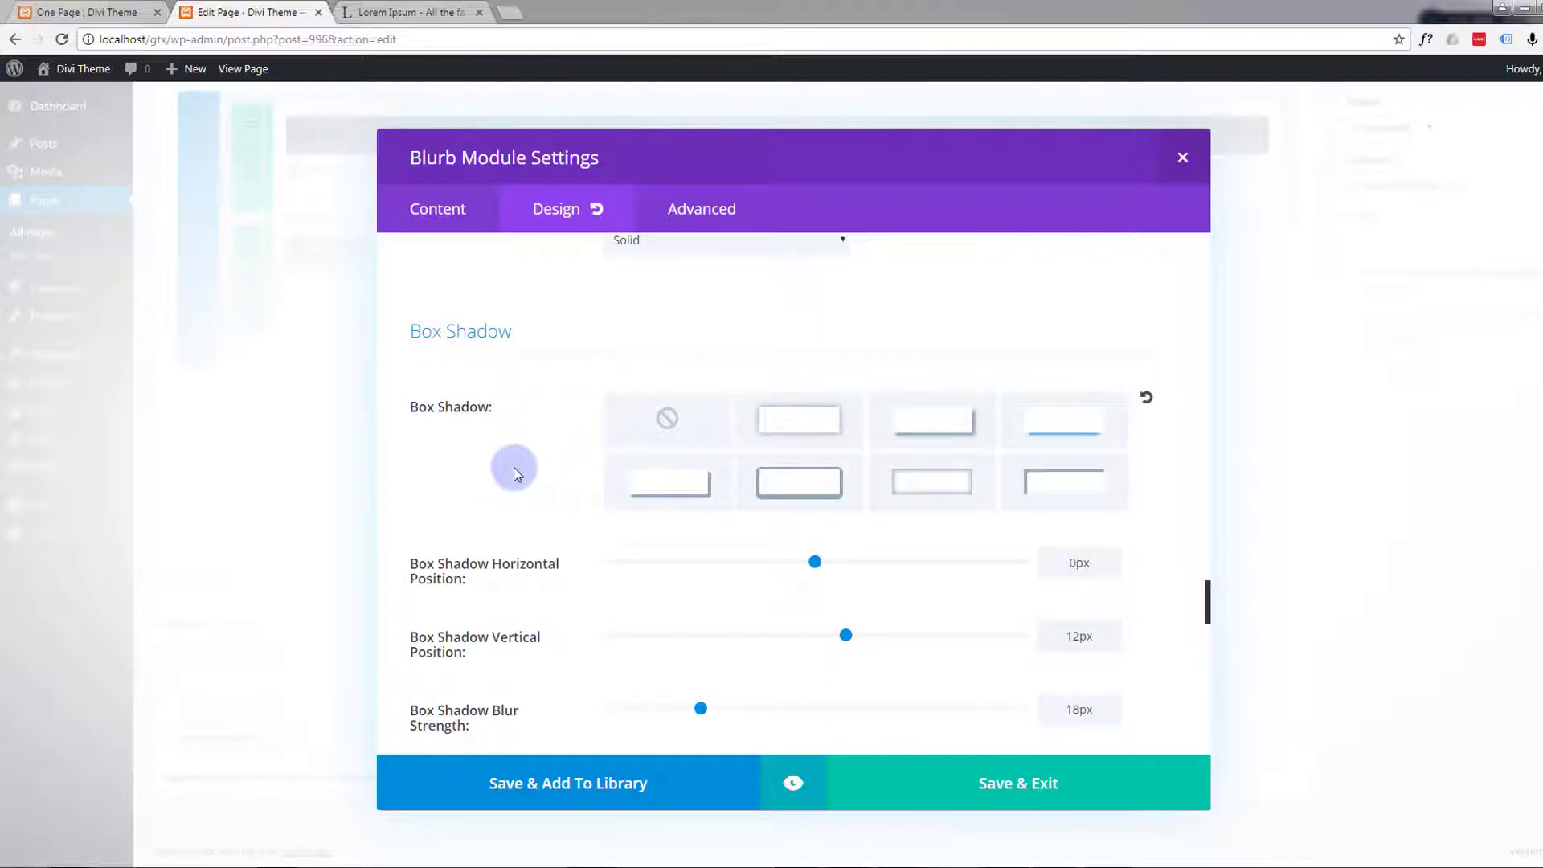
# Preview the Concept blurb down to its lower edge to check its styling and shadow, and return to the design settings
pyautogui.scroll(-5, 513, 466)
pyautogui.scroll(-3, 517, 475)
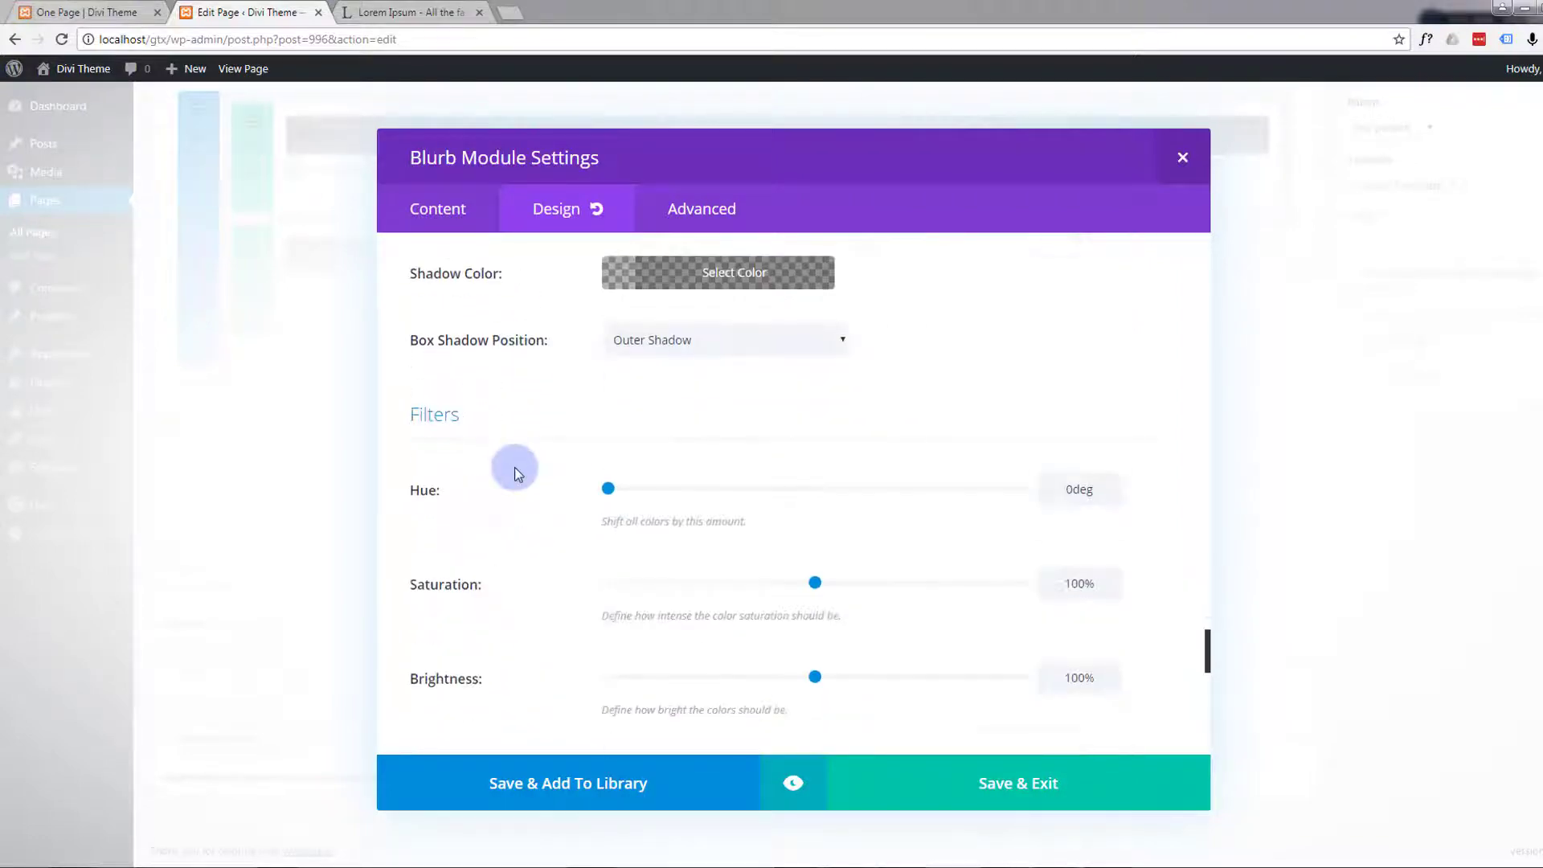
pyautogui.scroll(-8, 514, 466)
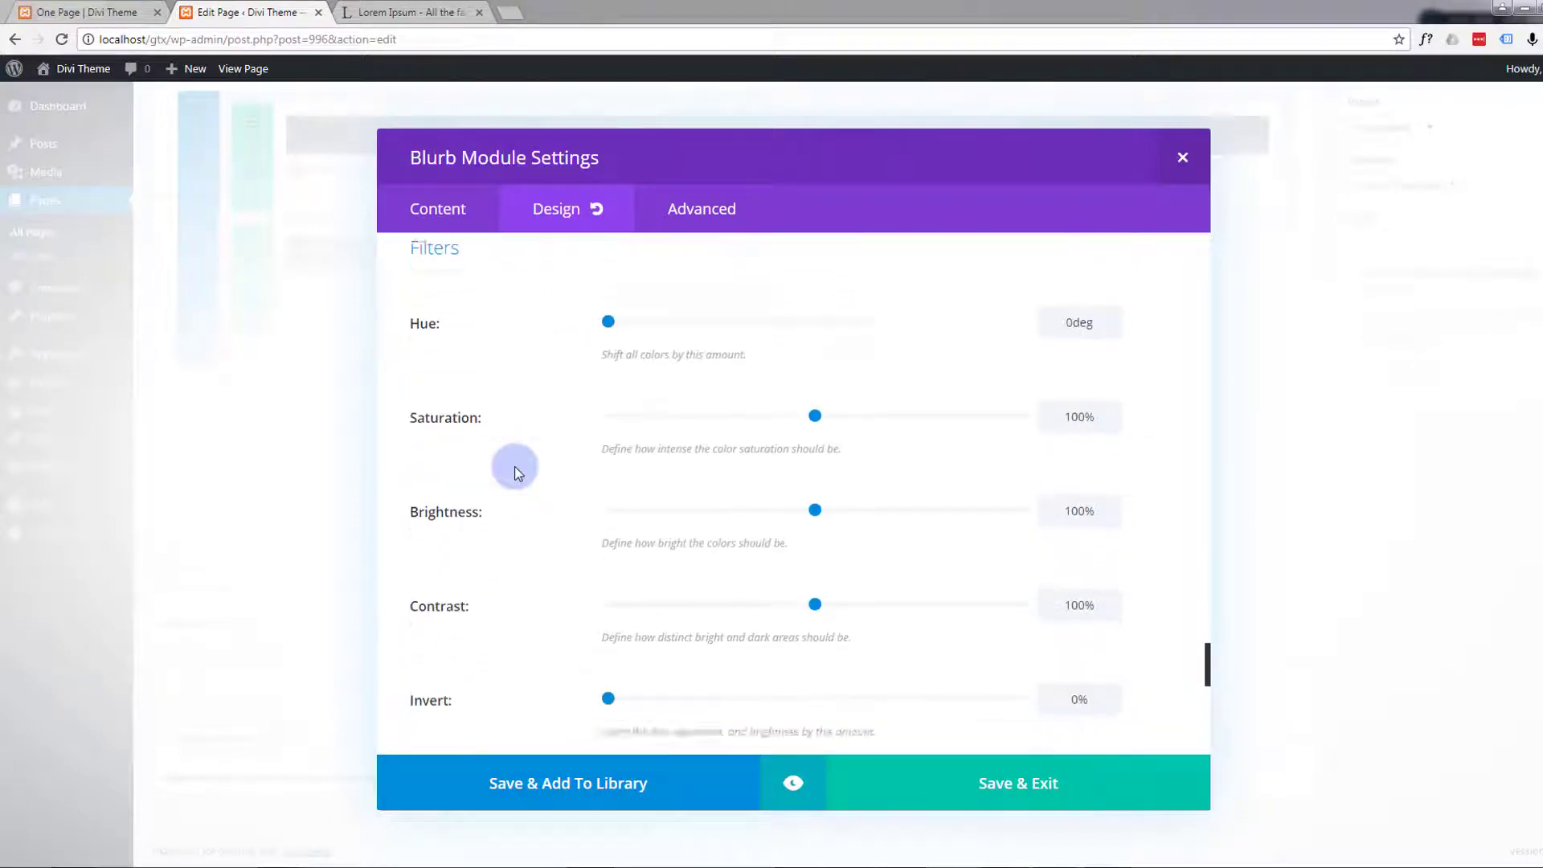
pyautogui.scroll(-4, 516, 472)
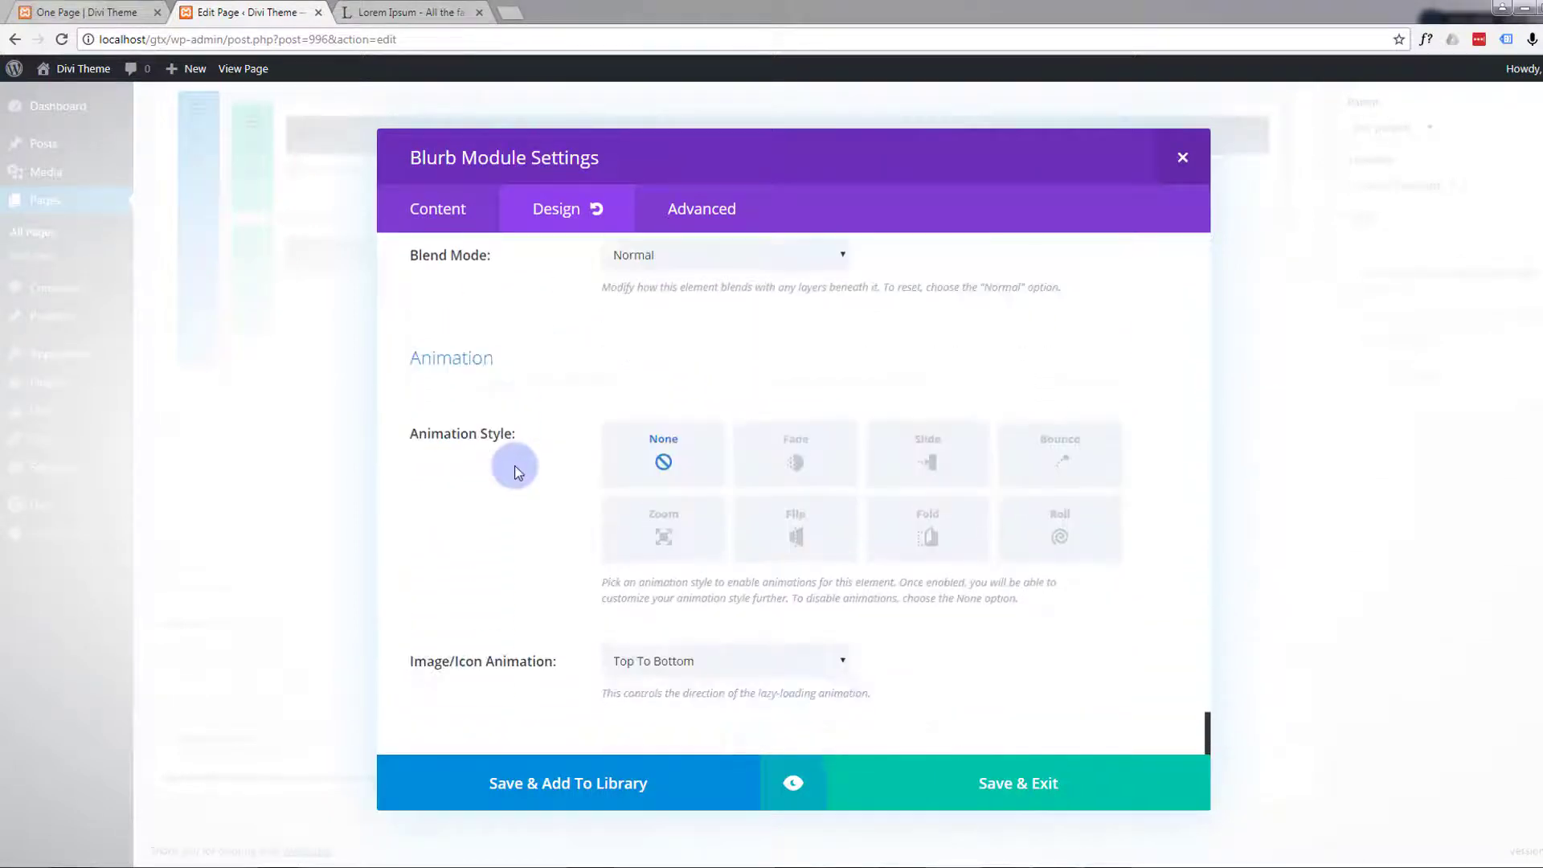
pyautogui.click(794, 787)
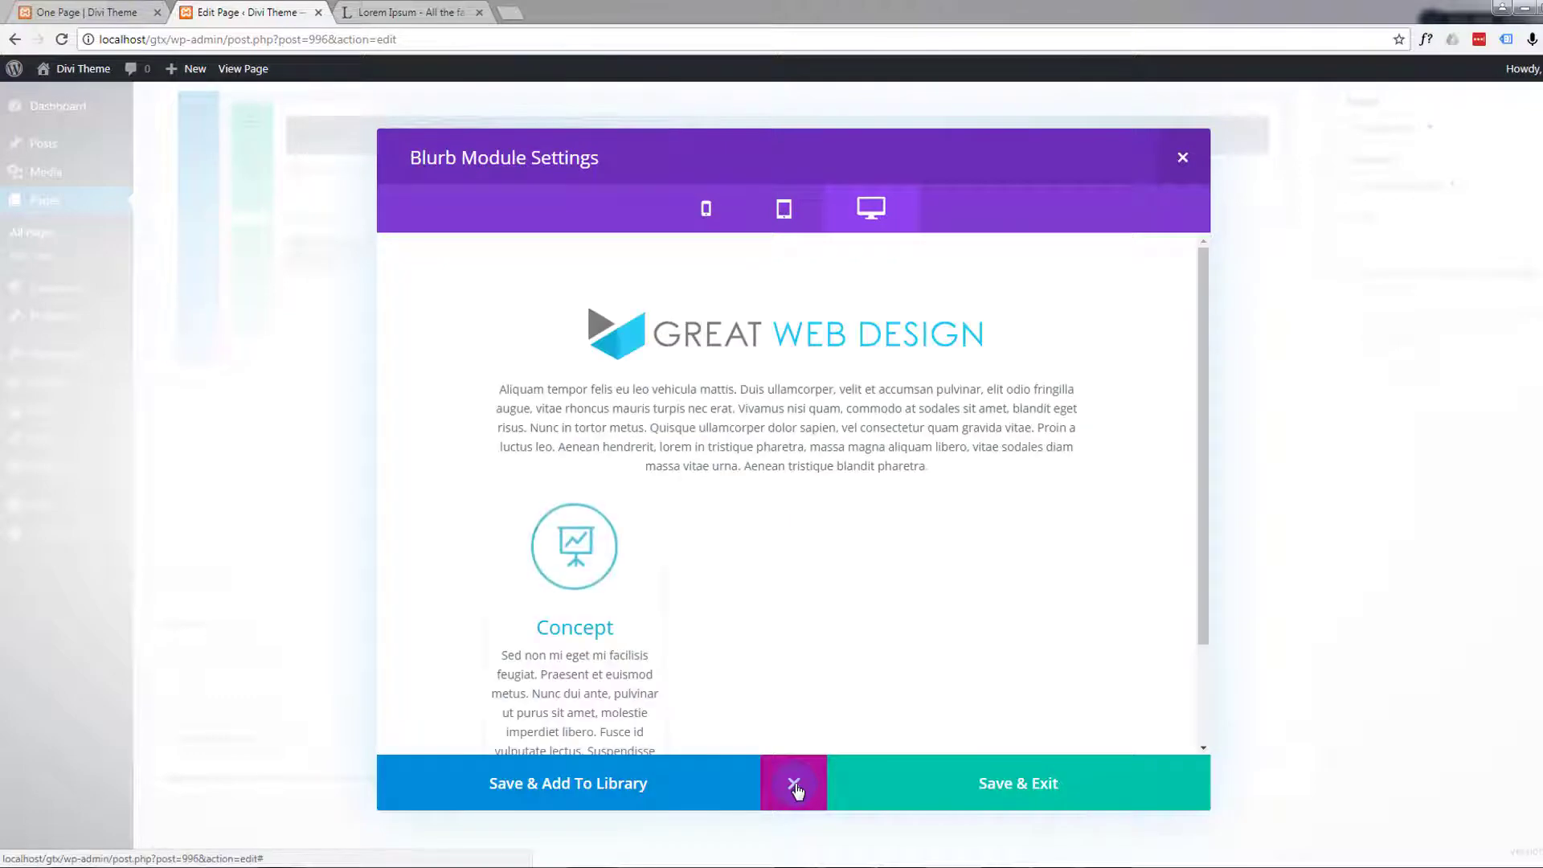
pyautogui.scroll(-2, 797, 544)
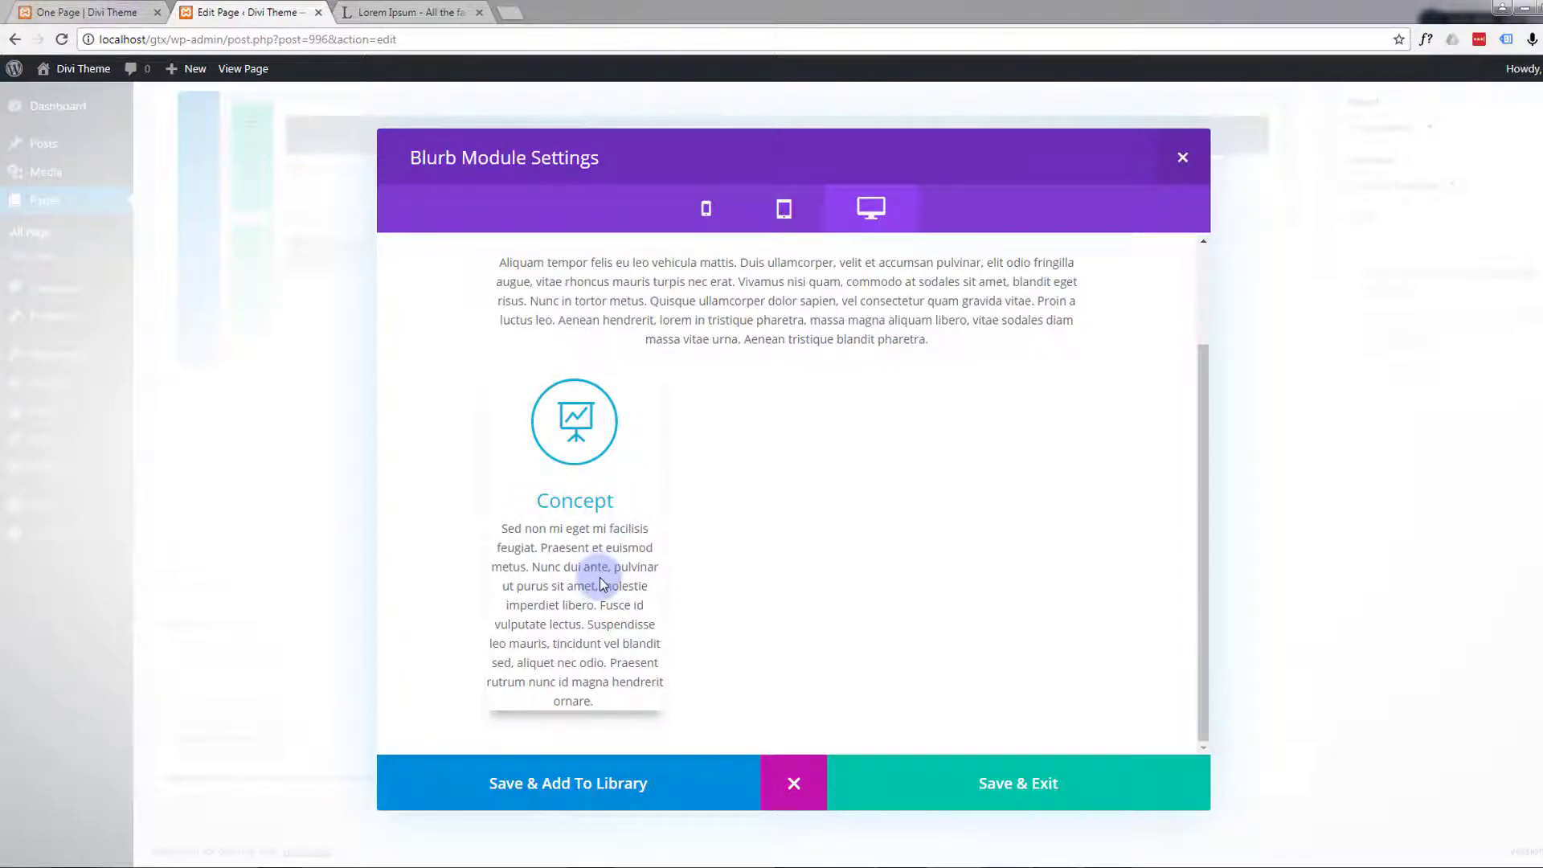
pyautogui.click(806, 787)
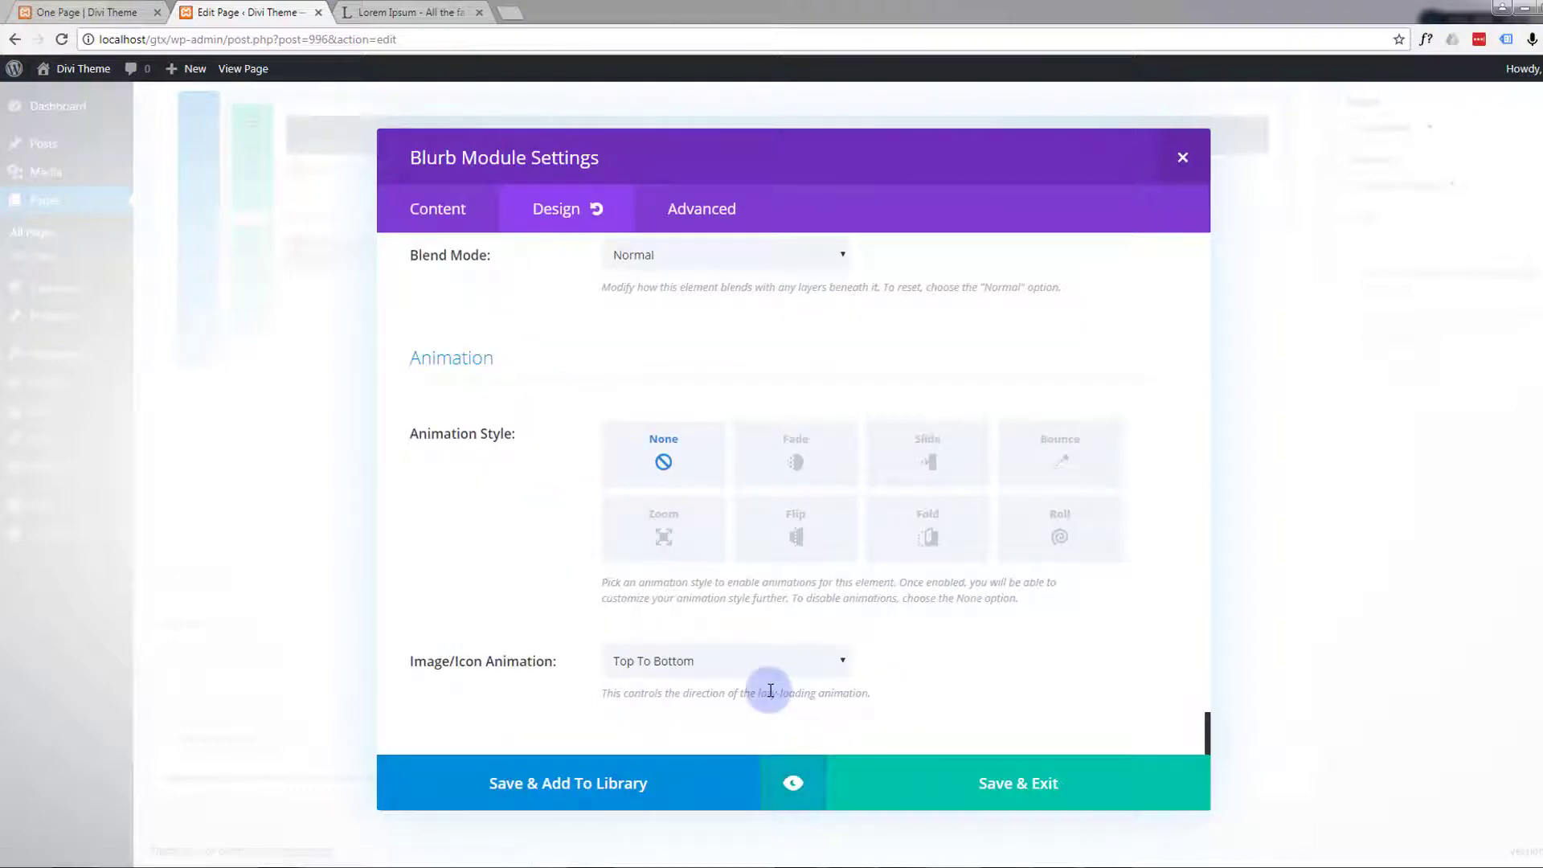
# Set the blurb's custom padding to 25 on the top, right, bottom and left sides
pyautogui.scroll(15, 769, 689)
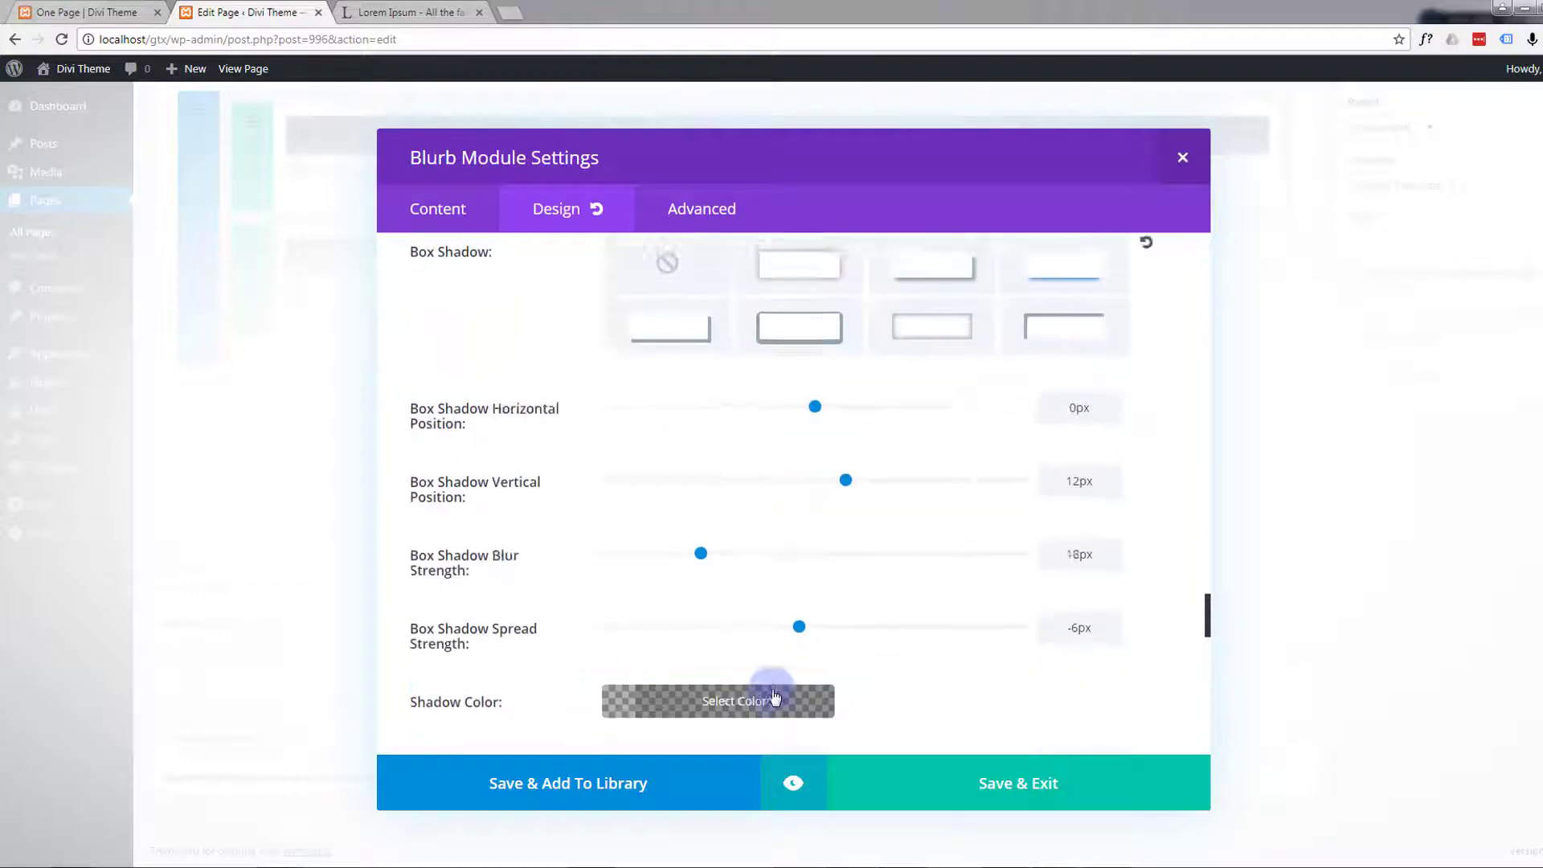
pyautogui.scroll(10, 773, 696)
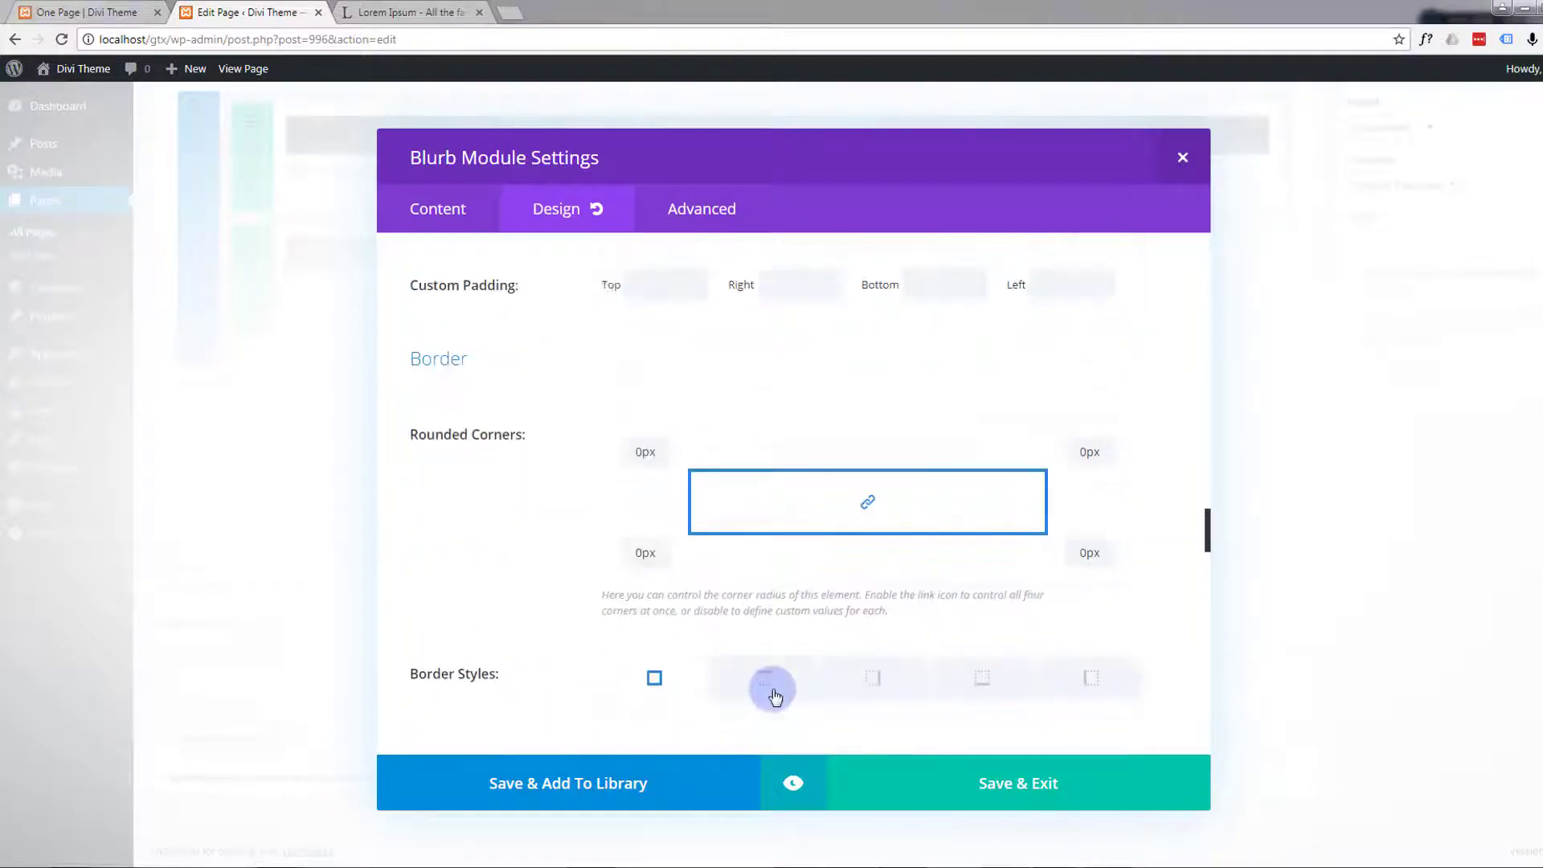
pyautogui.scroll(5, 773, 689)
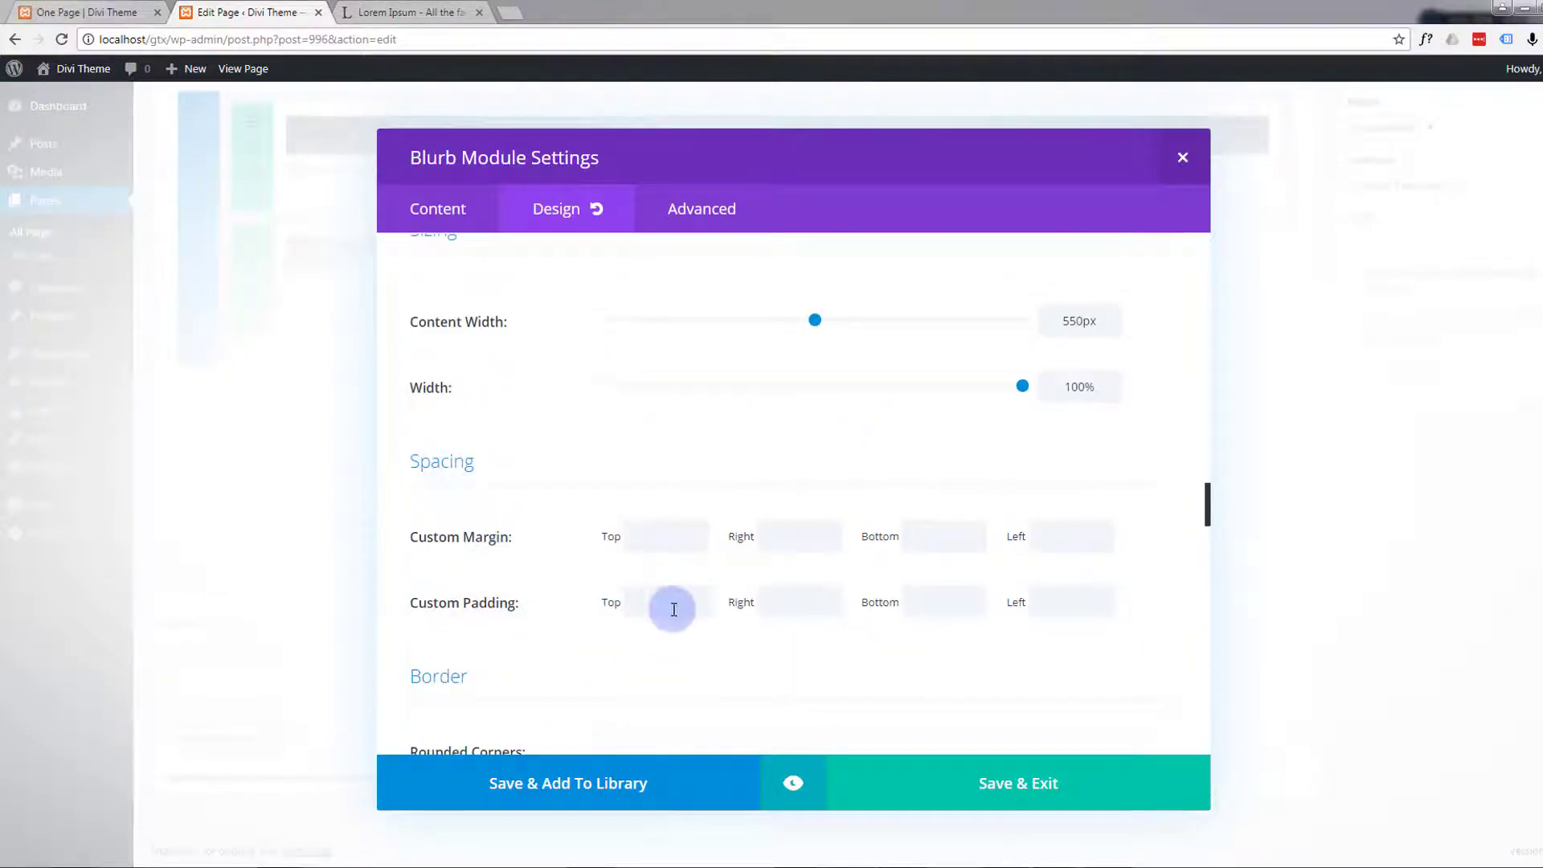
pyautogui.click(661, 605)
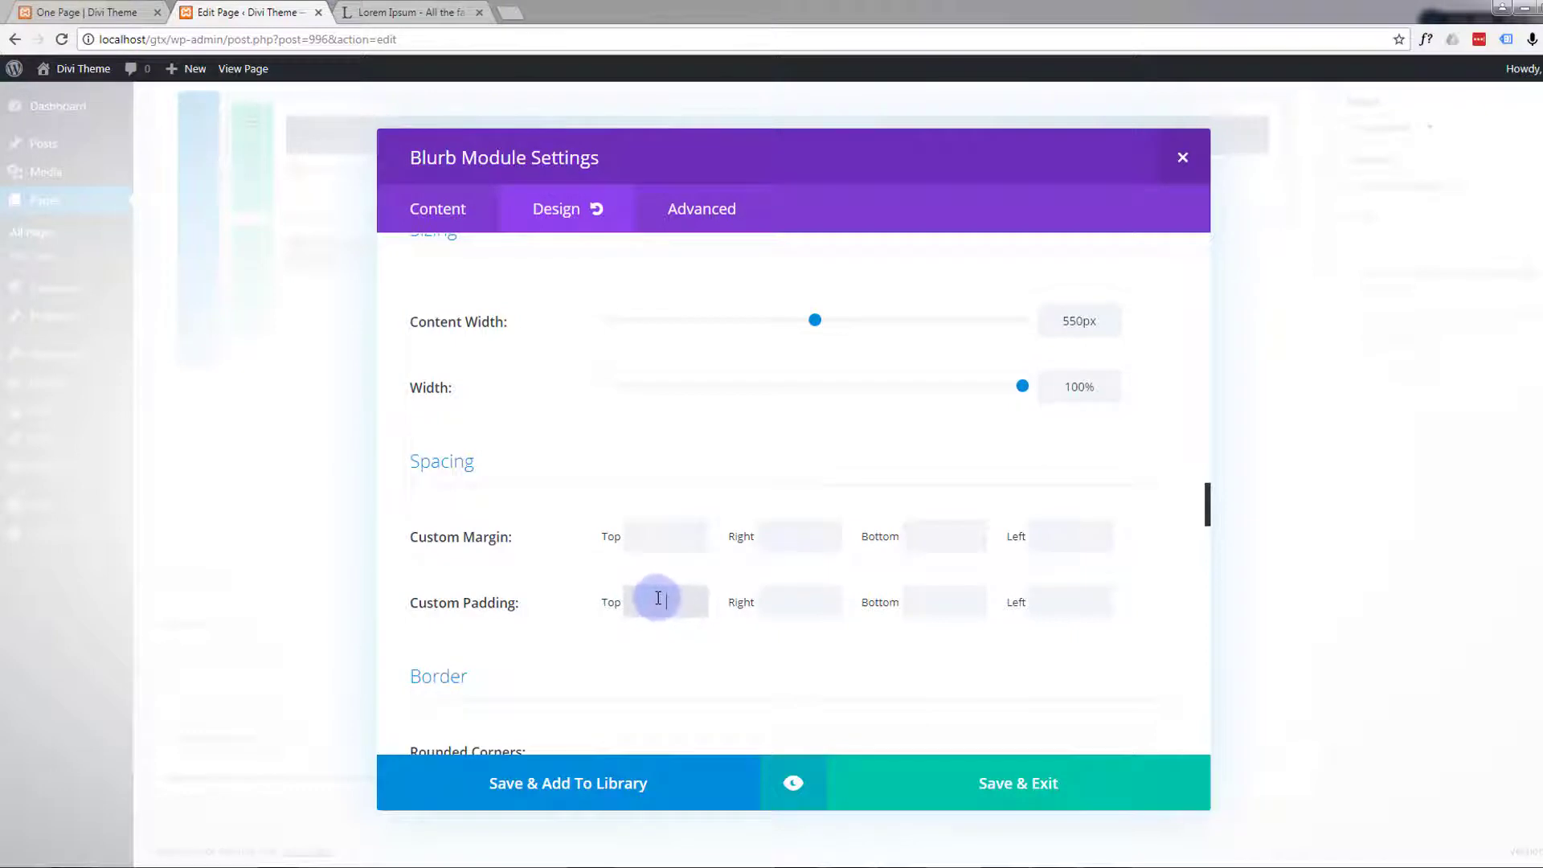
pyautogui.write('25')
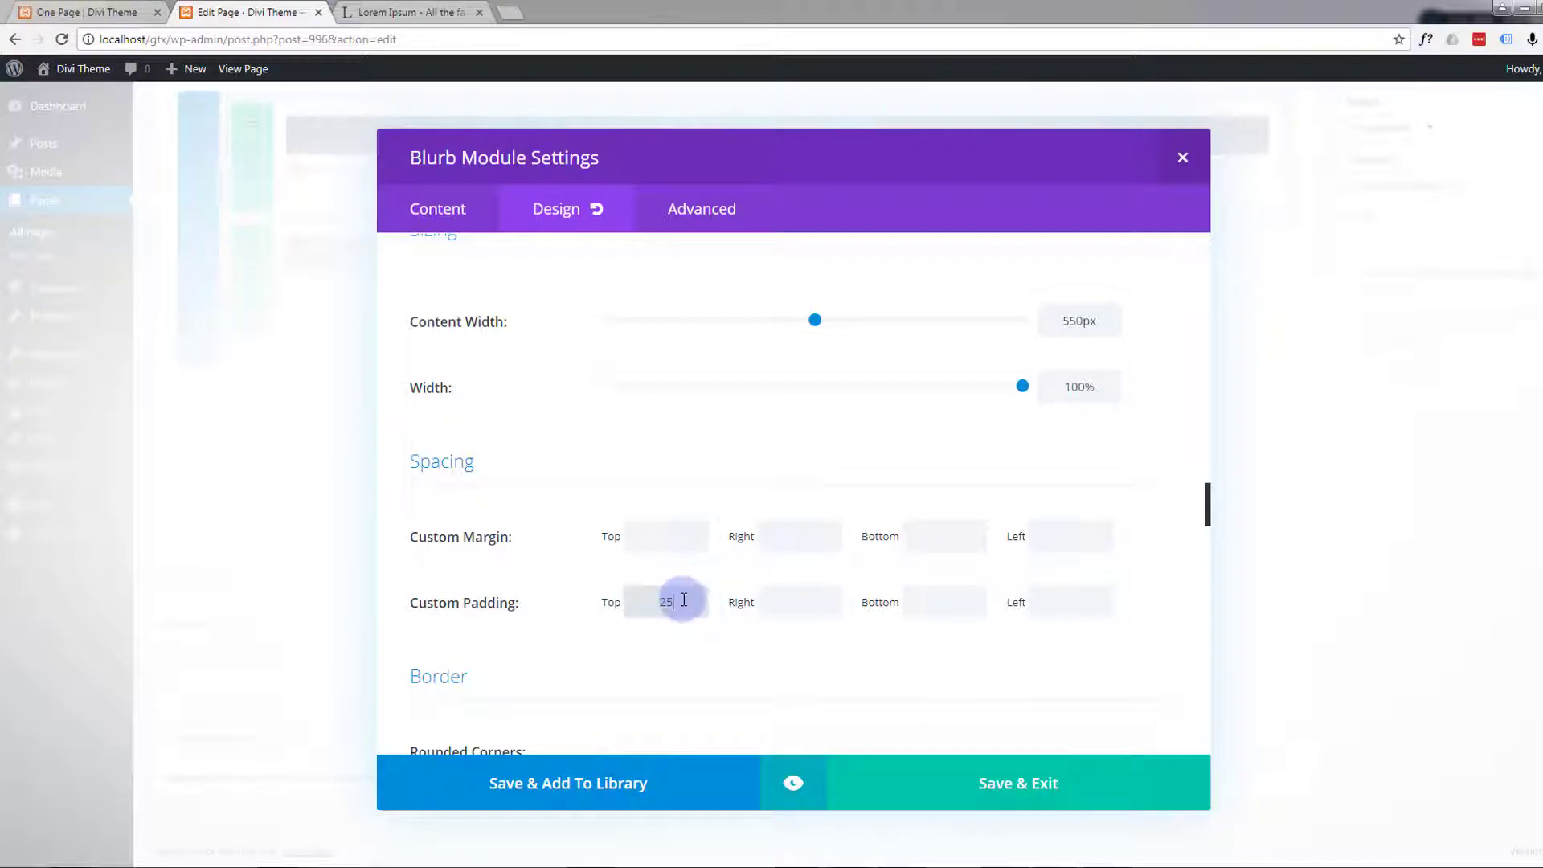
pyautogui.moveTo(684, 599); pyautogui.dragTo(642, 598)
pyautogui.hotkey('ctrl', 'c')
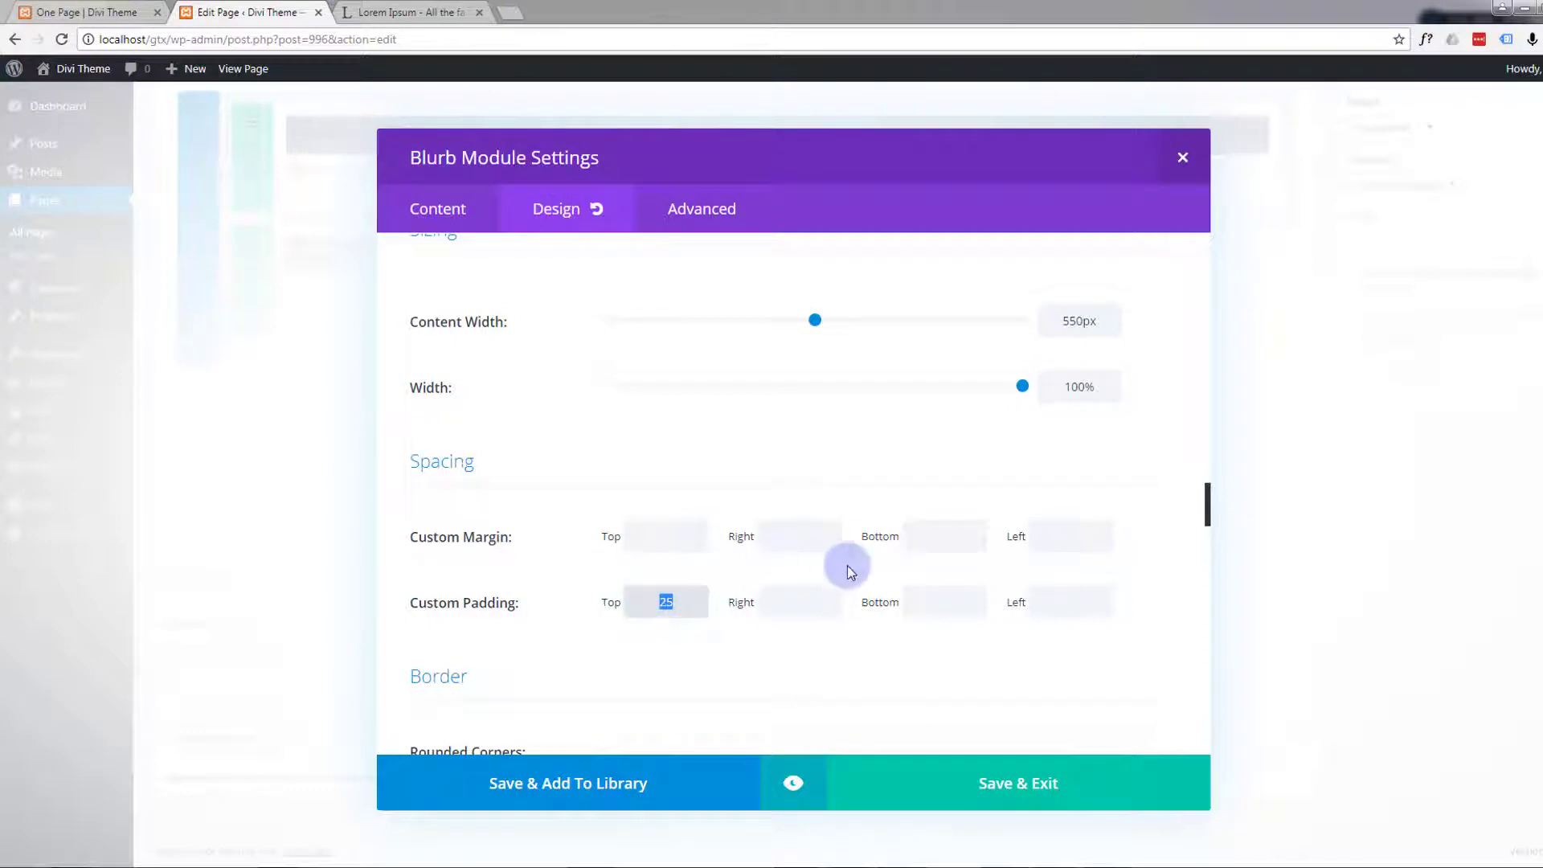
pyautogui.click(798, 601)
pyautogui.hotkey('ctrl', 'v')
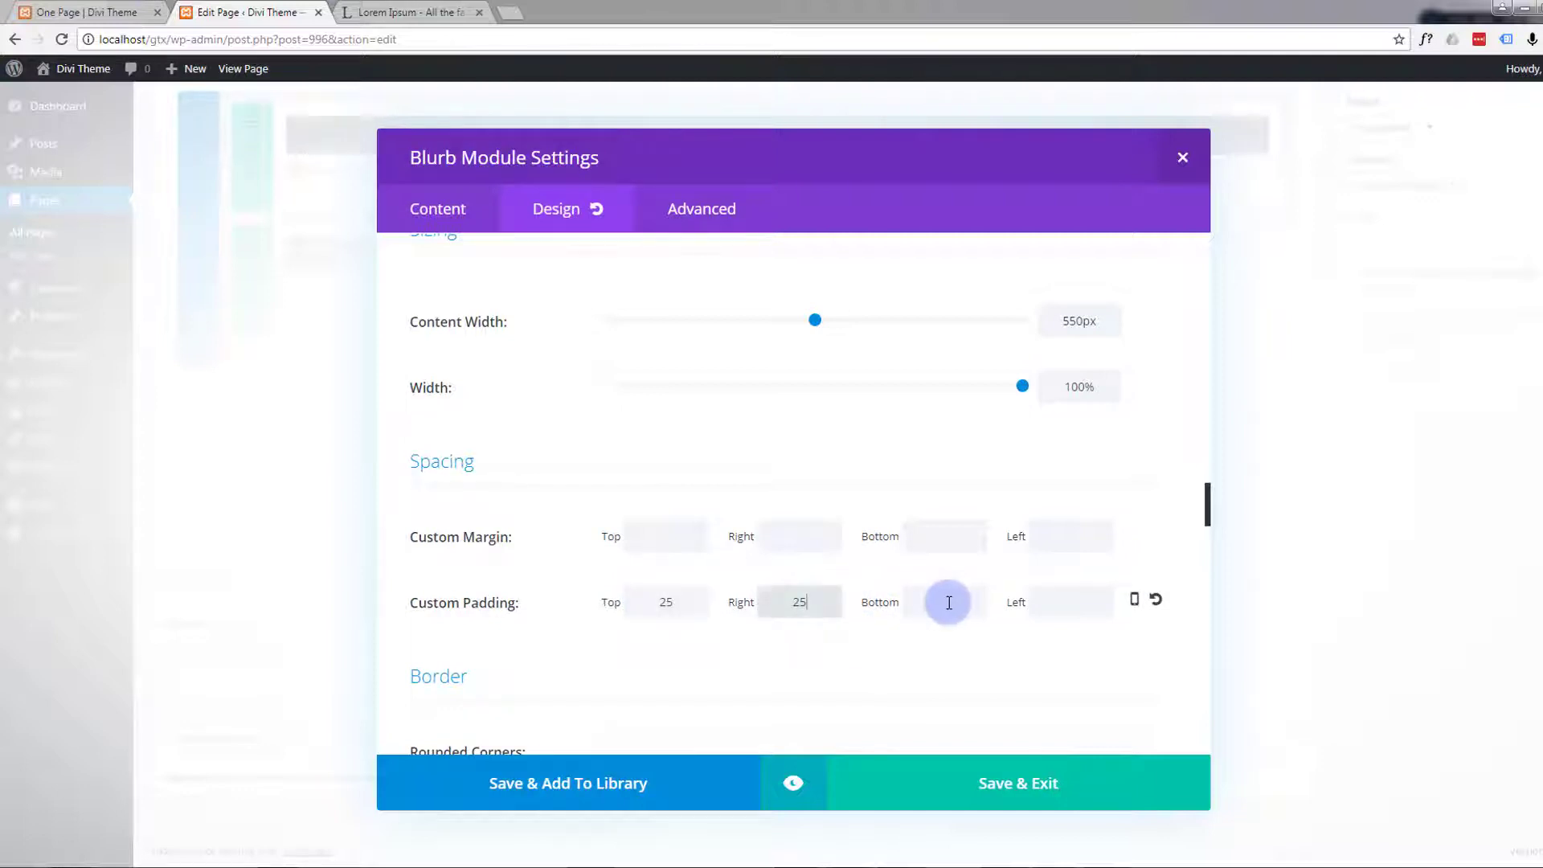
pyautogui.click(948, 602)
pyautogui.hotkey('ctrl', 'v')
pyautogui.click(1044, 602)
pyautogui.hotkey('ctrl', 'v')
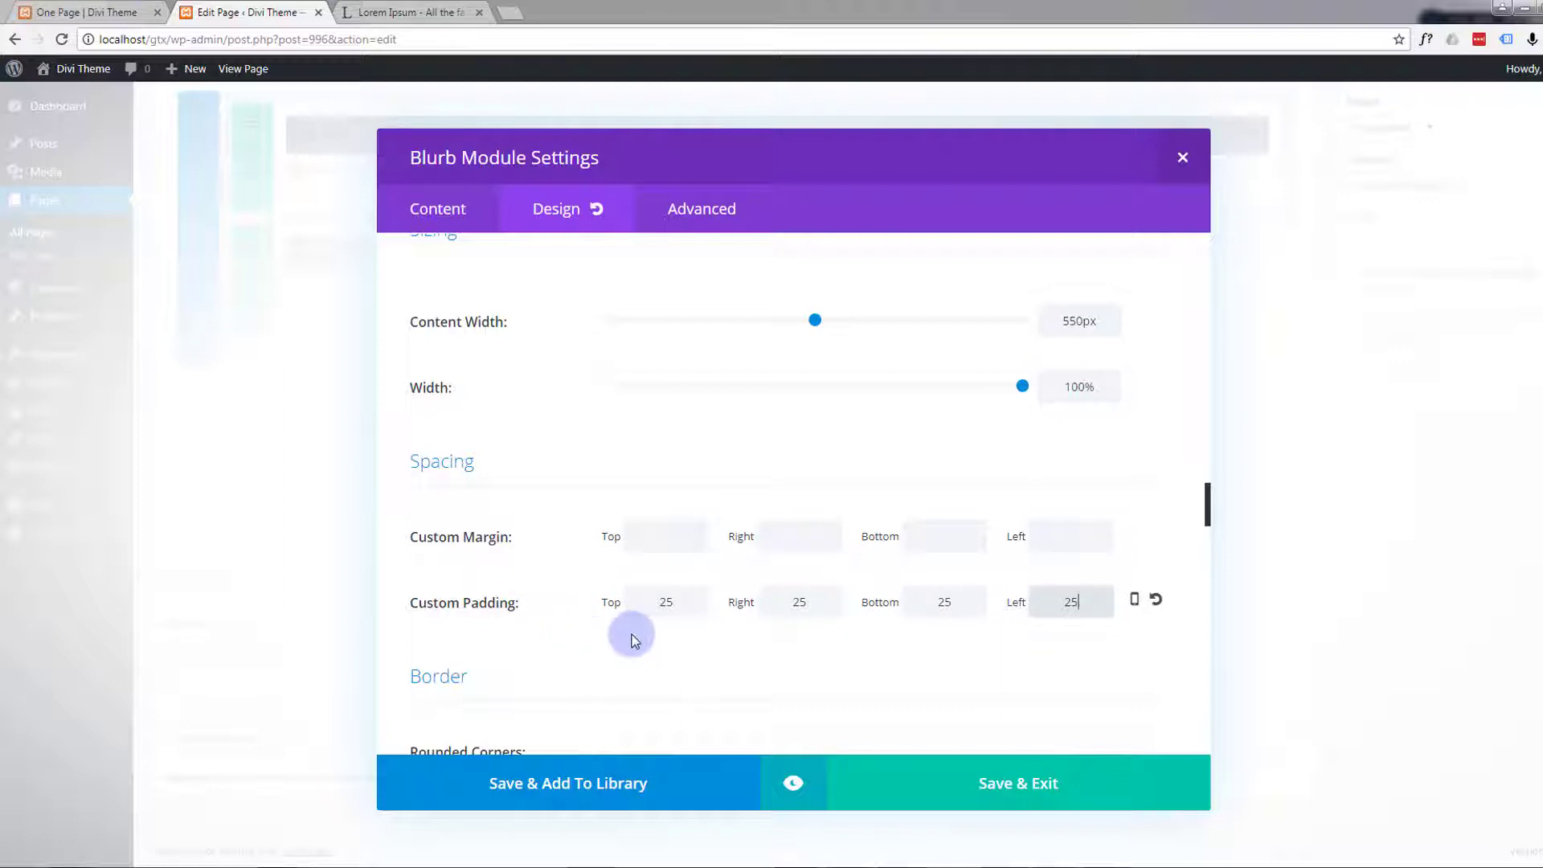
# Show the responsive custom padding options, check the tablet and smartphone values, and return to the desktop values
pyautogui.click(1133, 602)
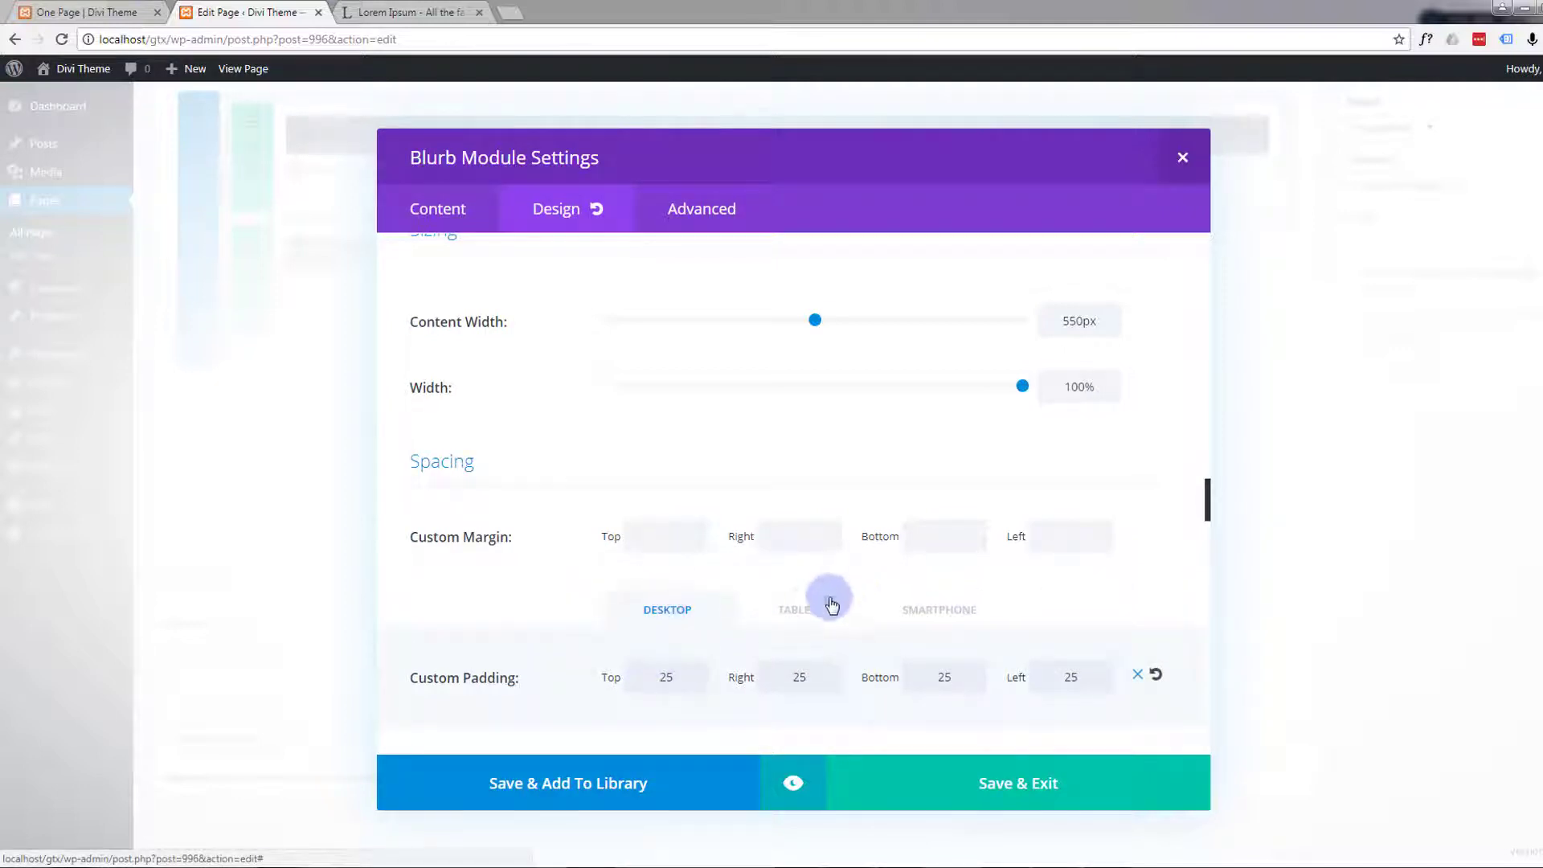
pyautogui.click(797, 609)
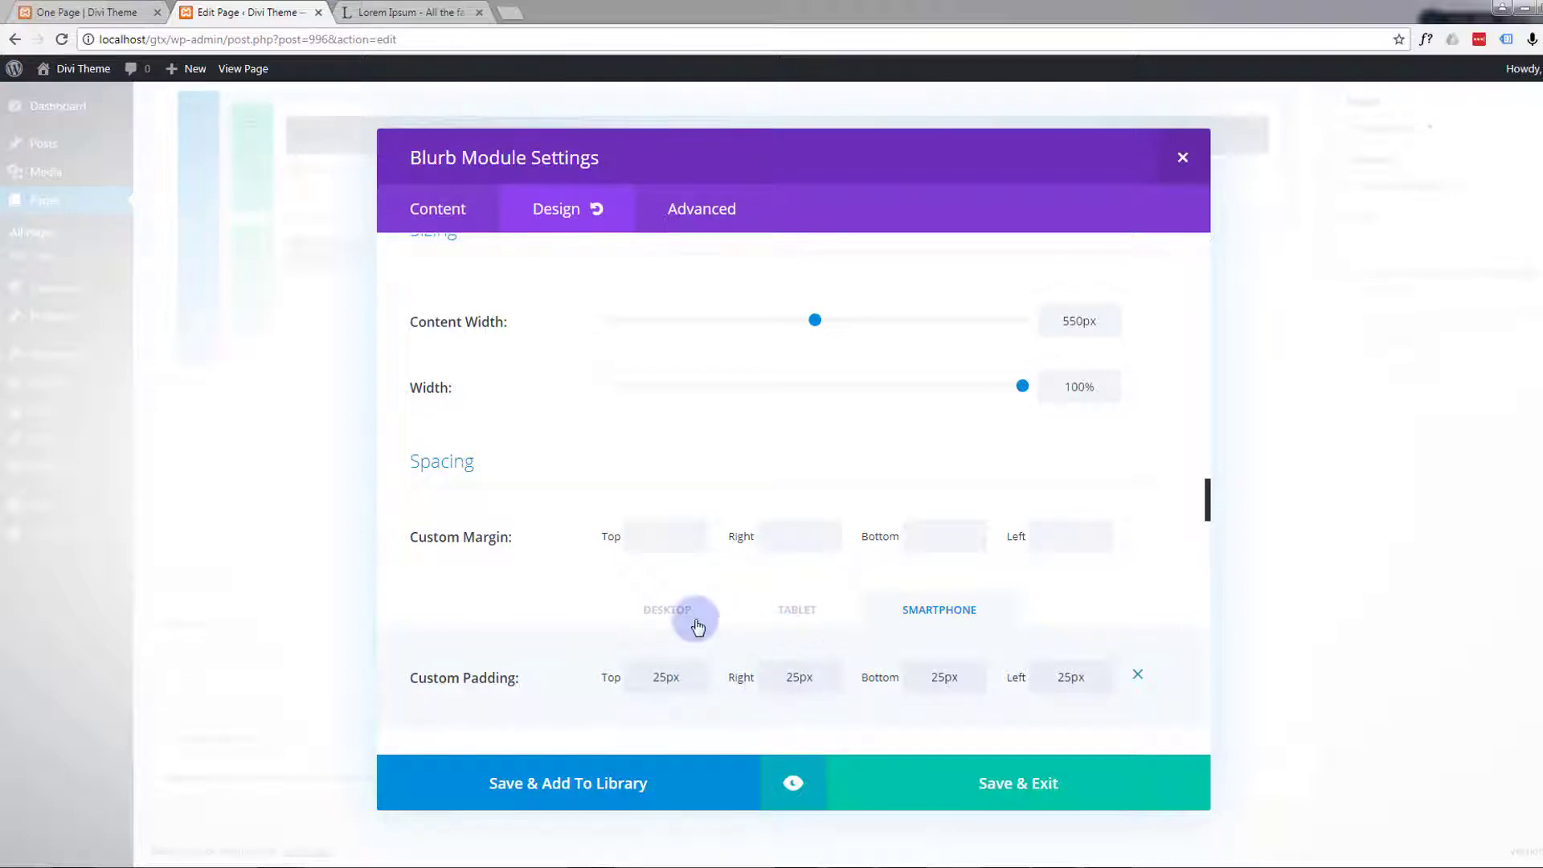
pyautogui.click(673, 611)
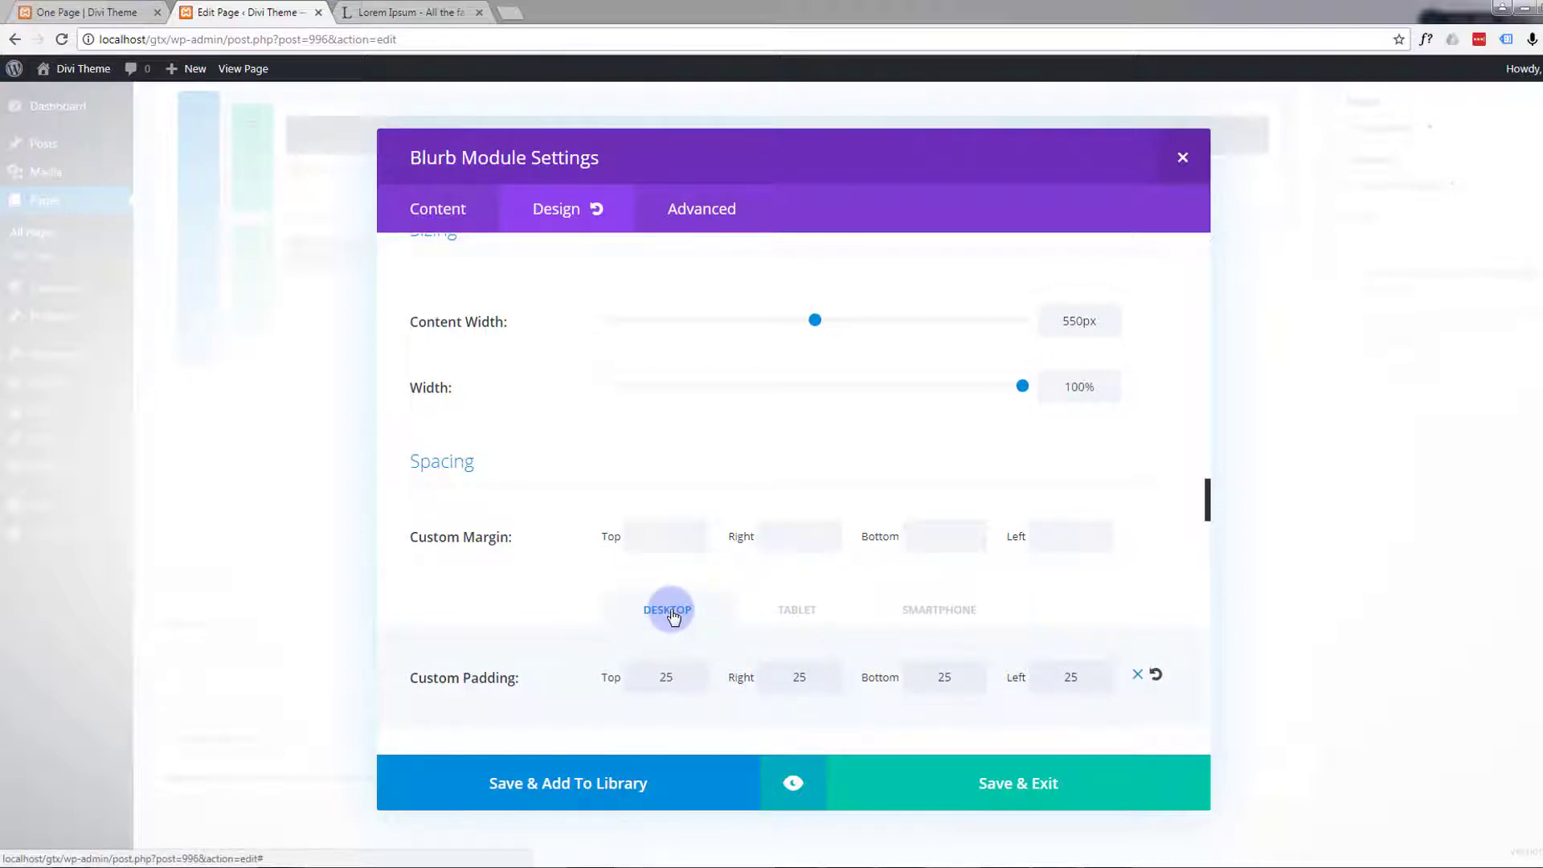
pyautogui.scroll(-2, 611, 456)
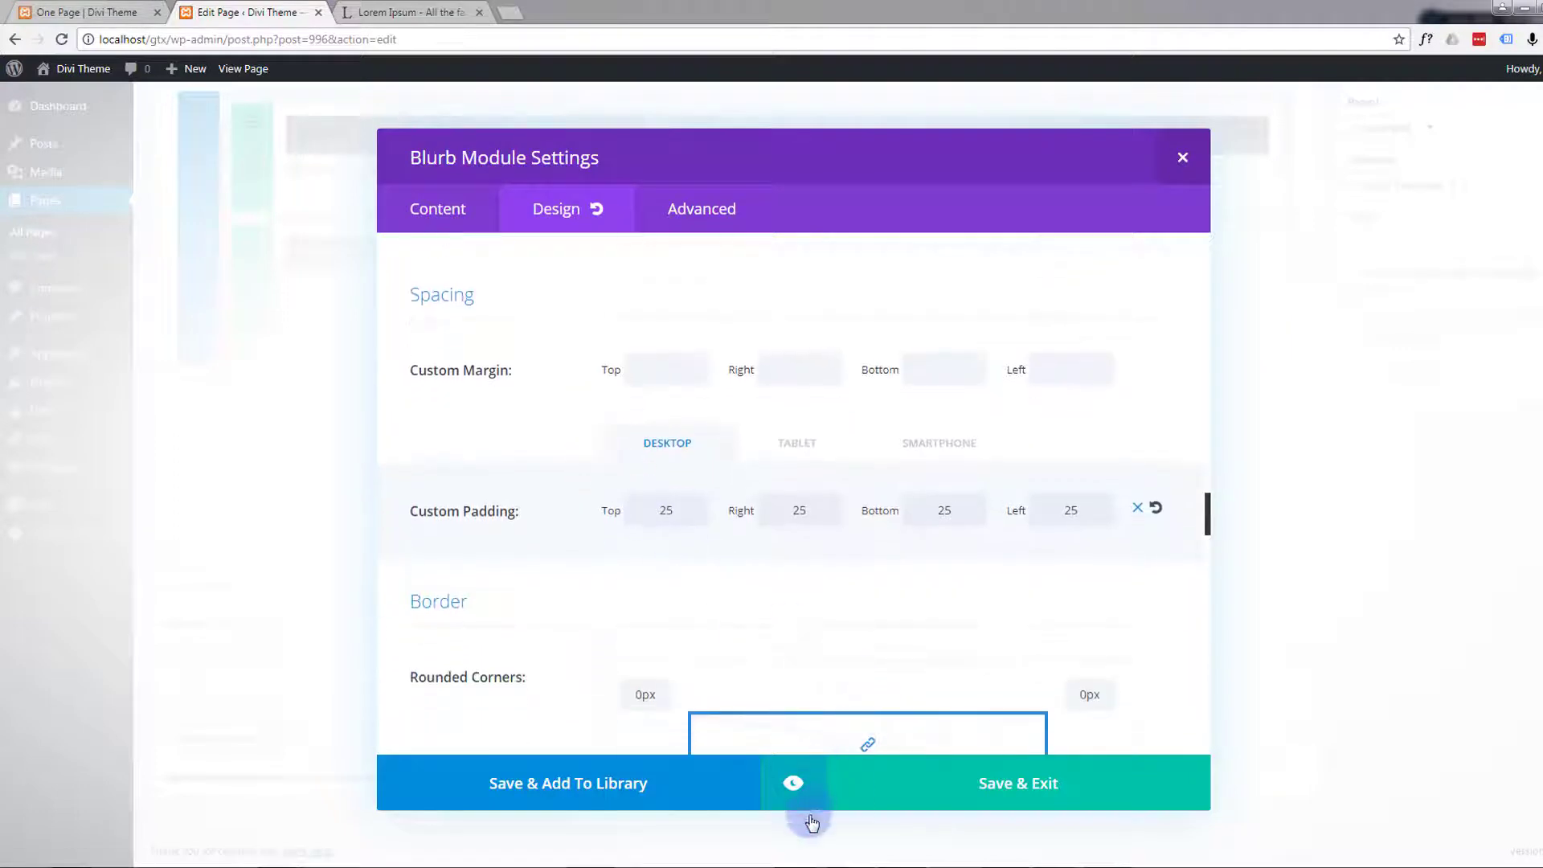
# Preview the Concept blurb with its new padding, and save its settings
pyautogui.click(794, 784)
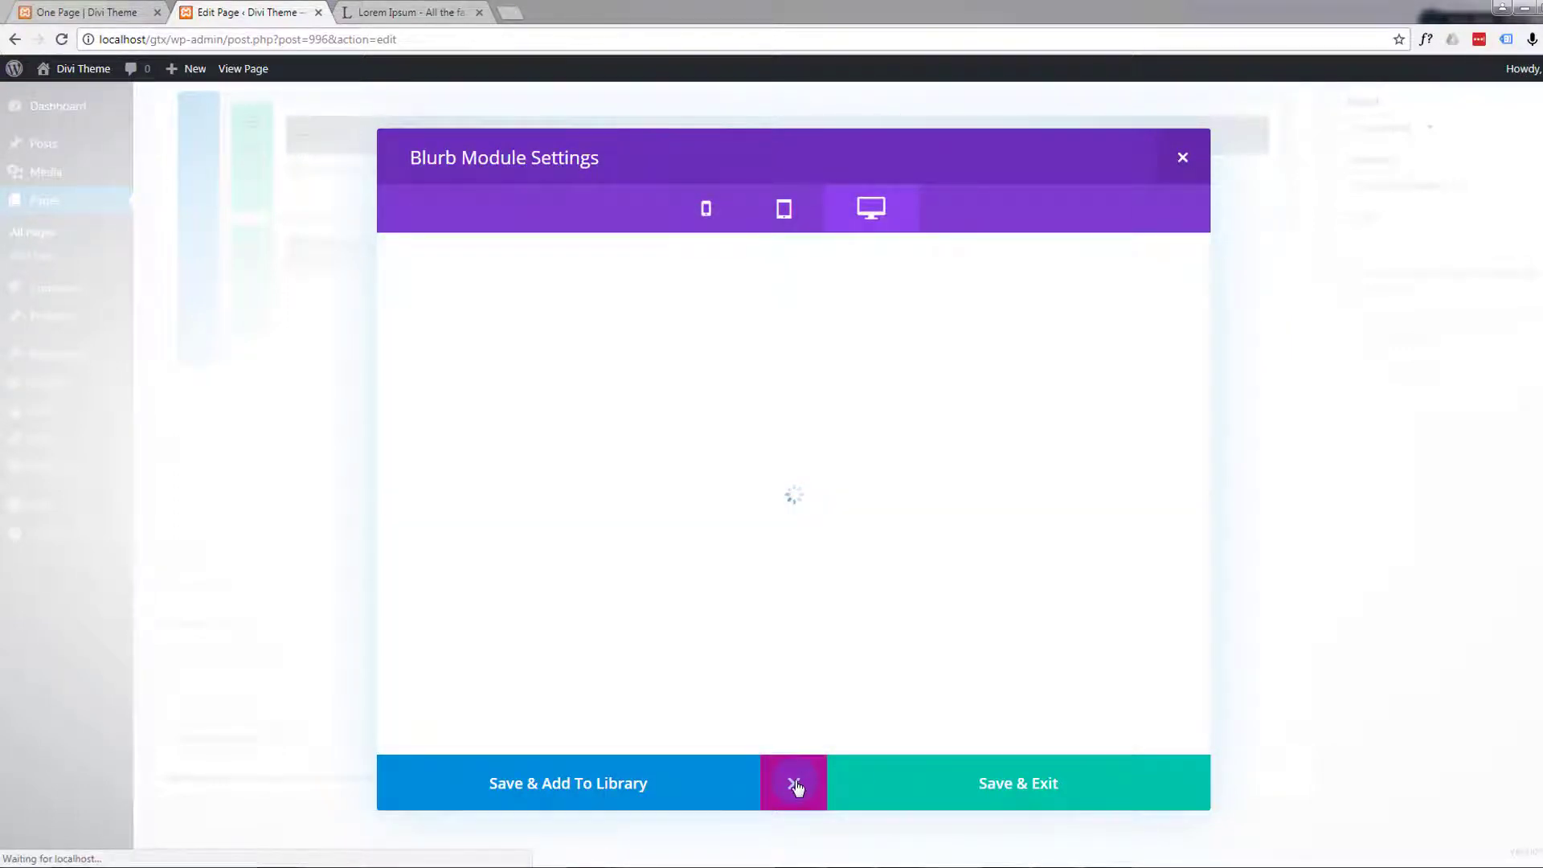
pyautogui.scroll(-3, 775, 610)
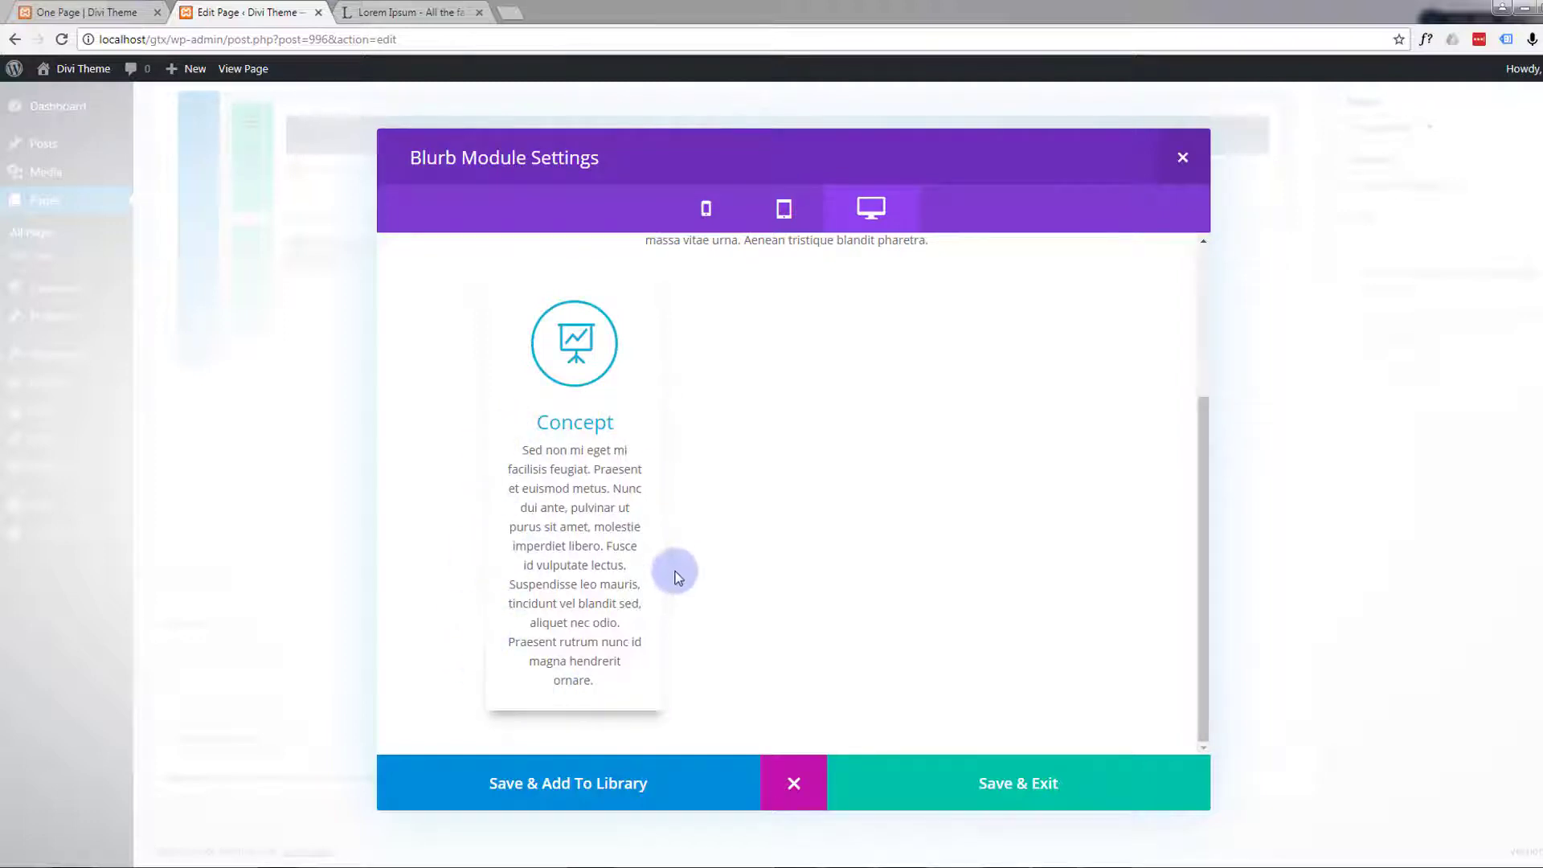
pyautogui.click(1015, 795)
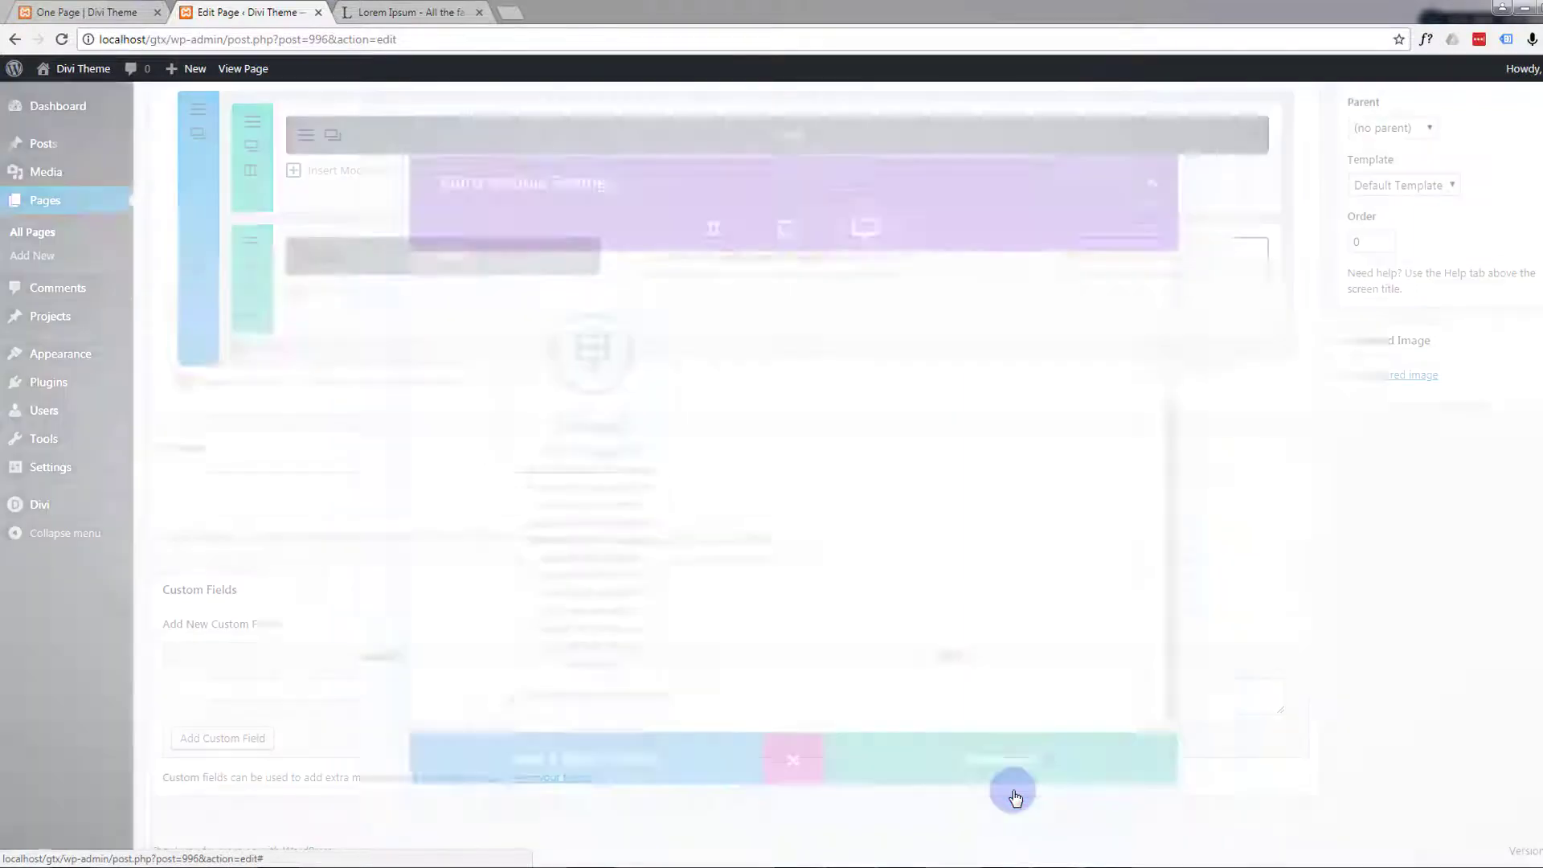
# Duplicate the Concept blurb and change the copy's title to Design
pyautogui.scroll(2, 675, 418)
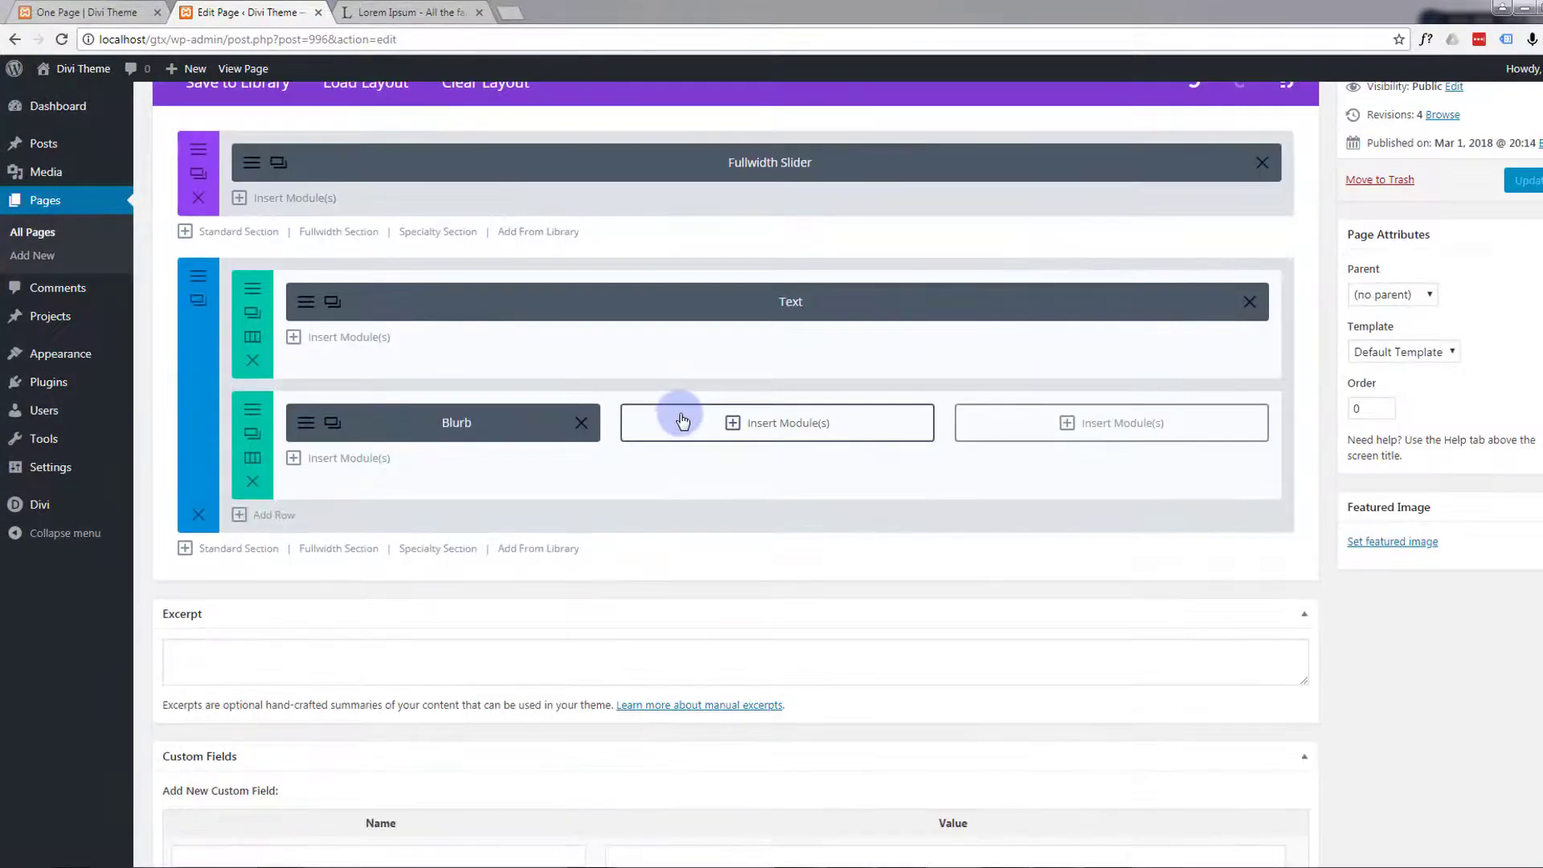
pyautogui.click(333, 424)
pyautogui.click(335, 420)
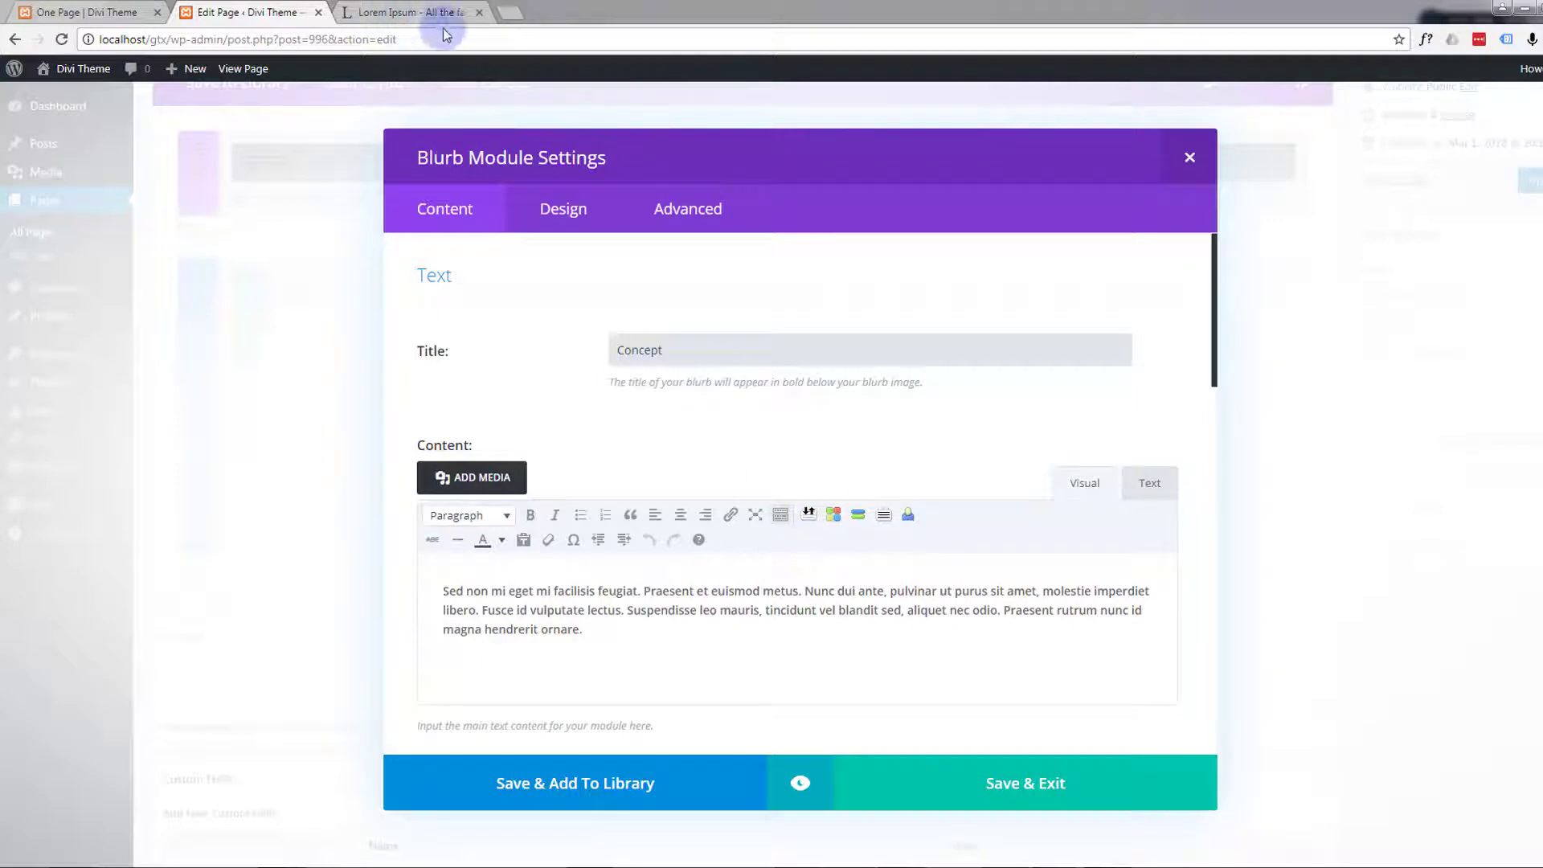
pyautogui.click(673, 345)
# Choose the outlined globe icon for the Design blurb and save its settings
pyautogui.scroll(-2, 641, 454)
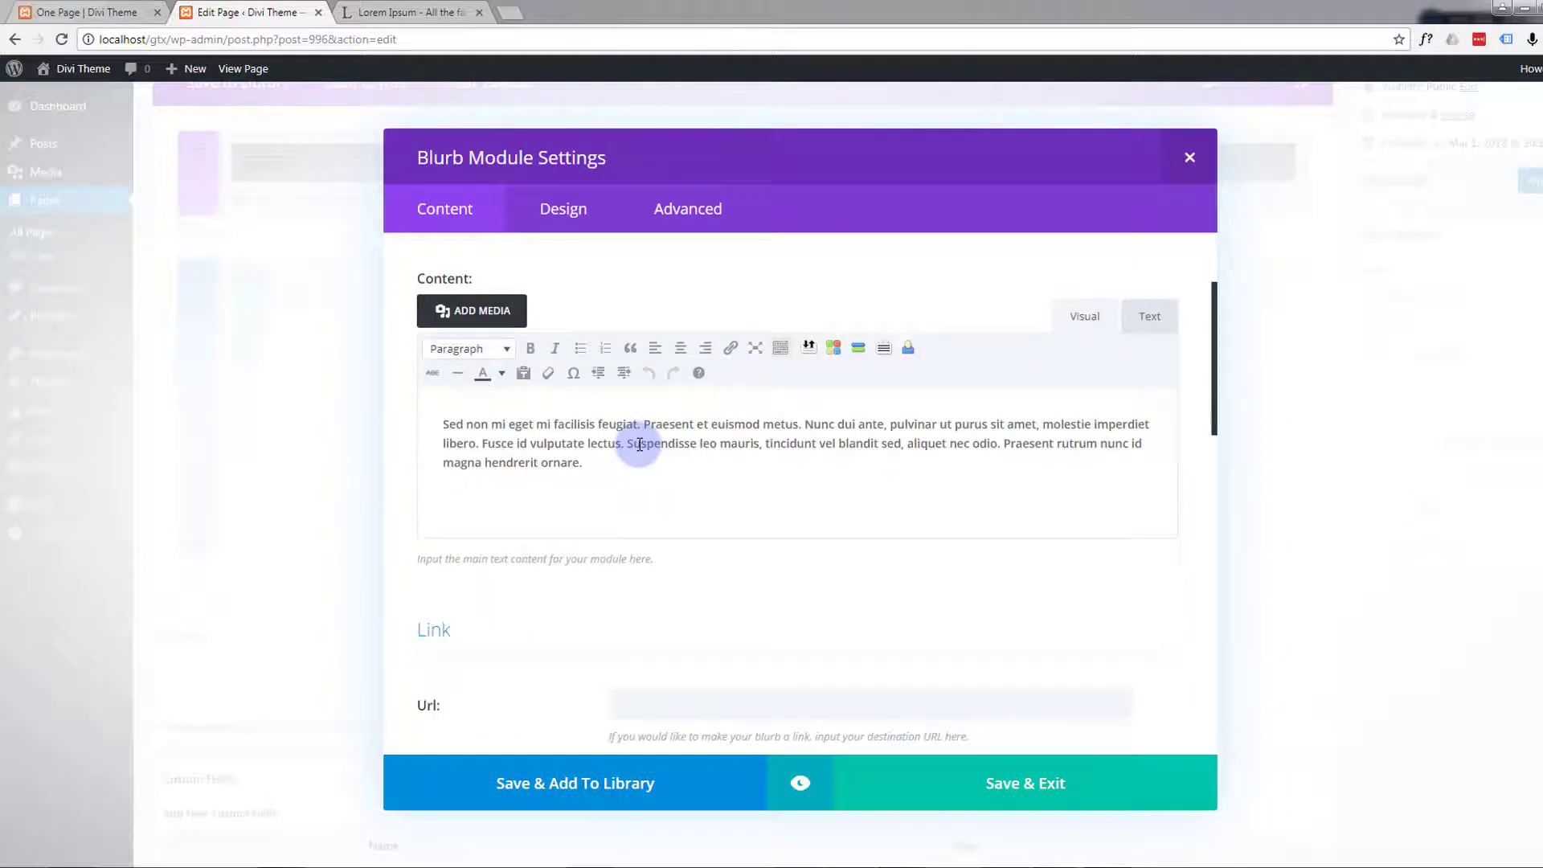
pyautogui.scroll(-7, 638, 444)
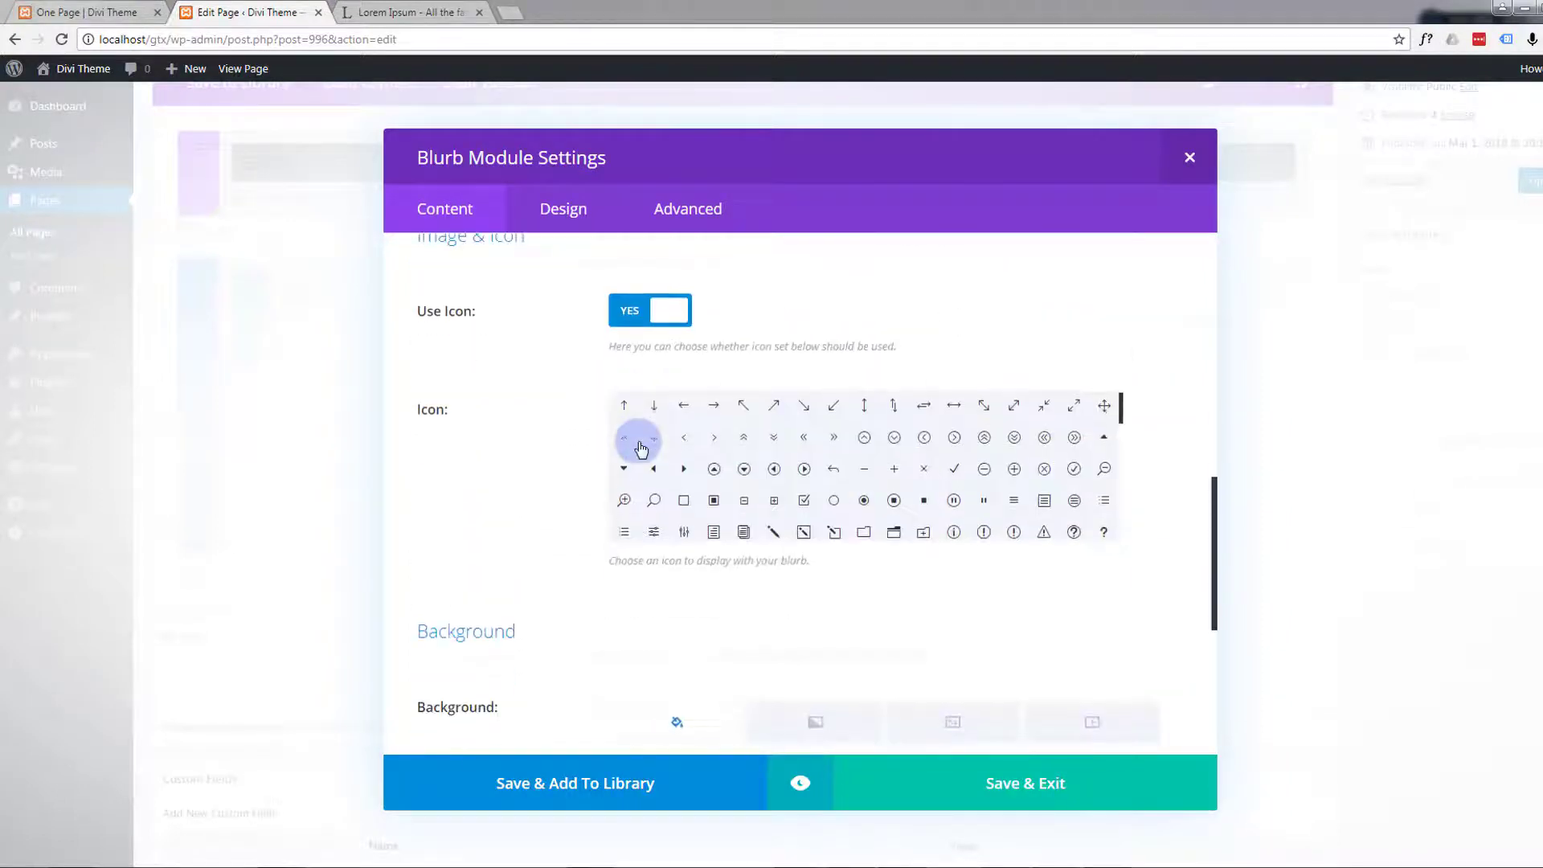
pyautogui.scroll(-1, 641, 448)
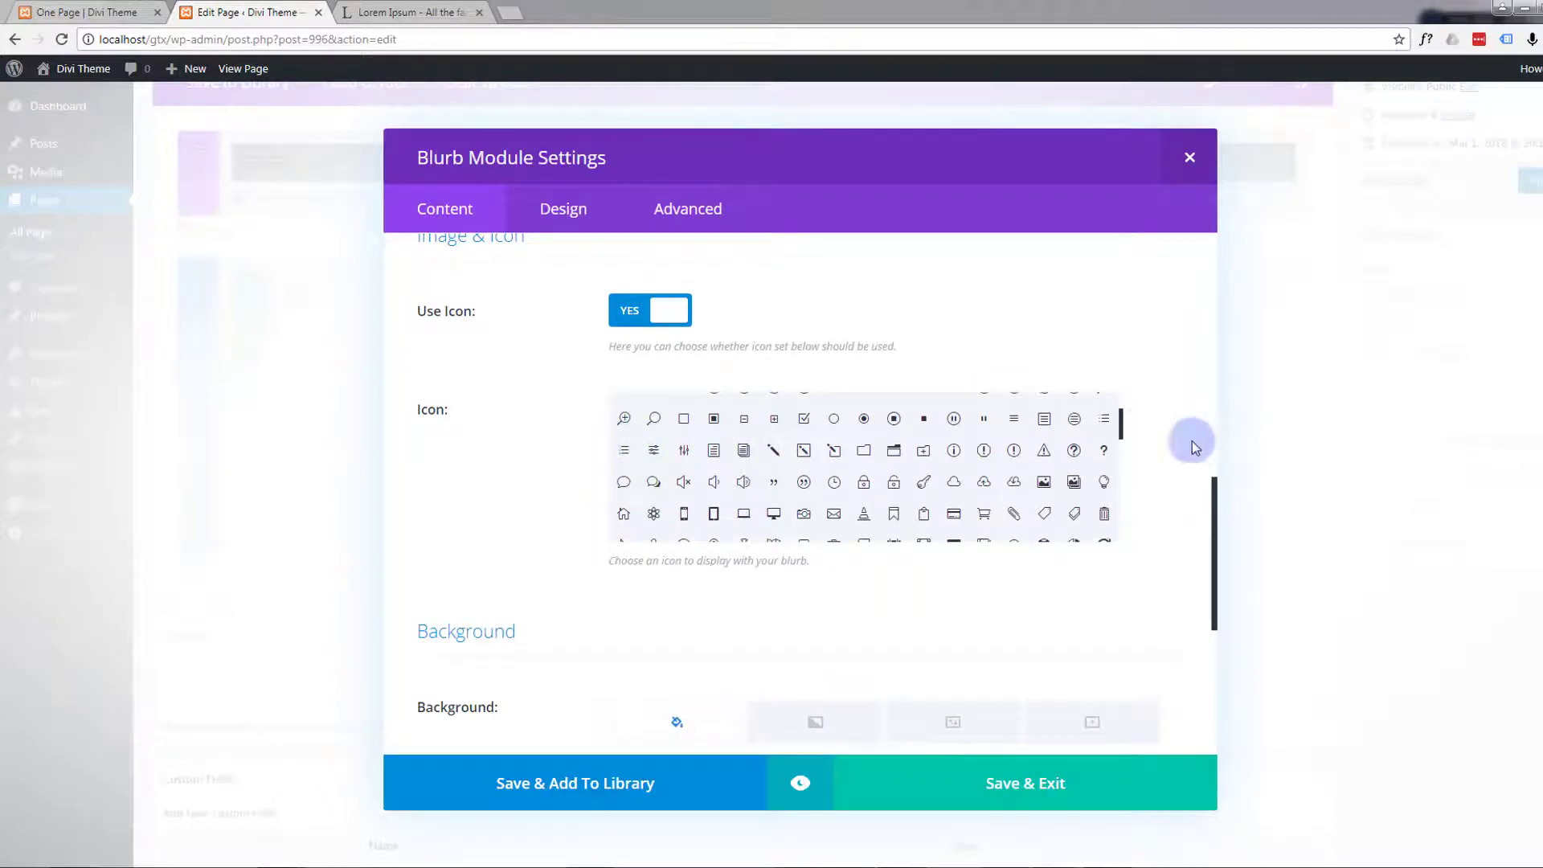
pyautogui.moveTo(1121, 434); pyautogui.dragTo(1120, 452)
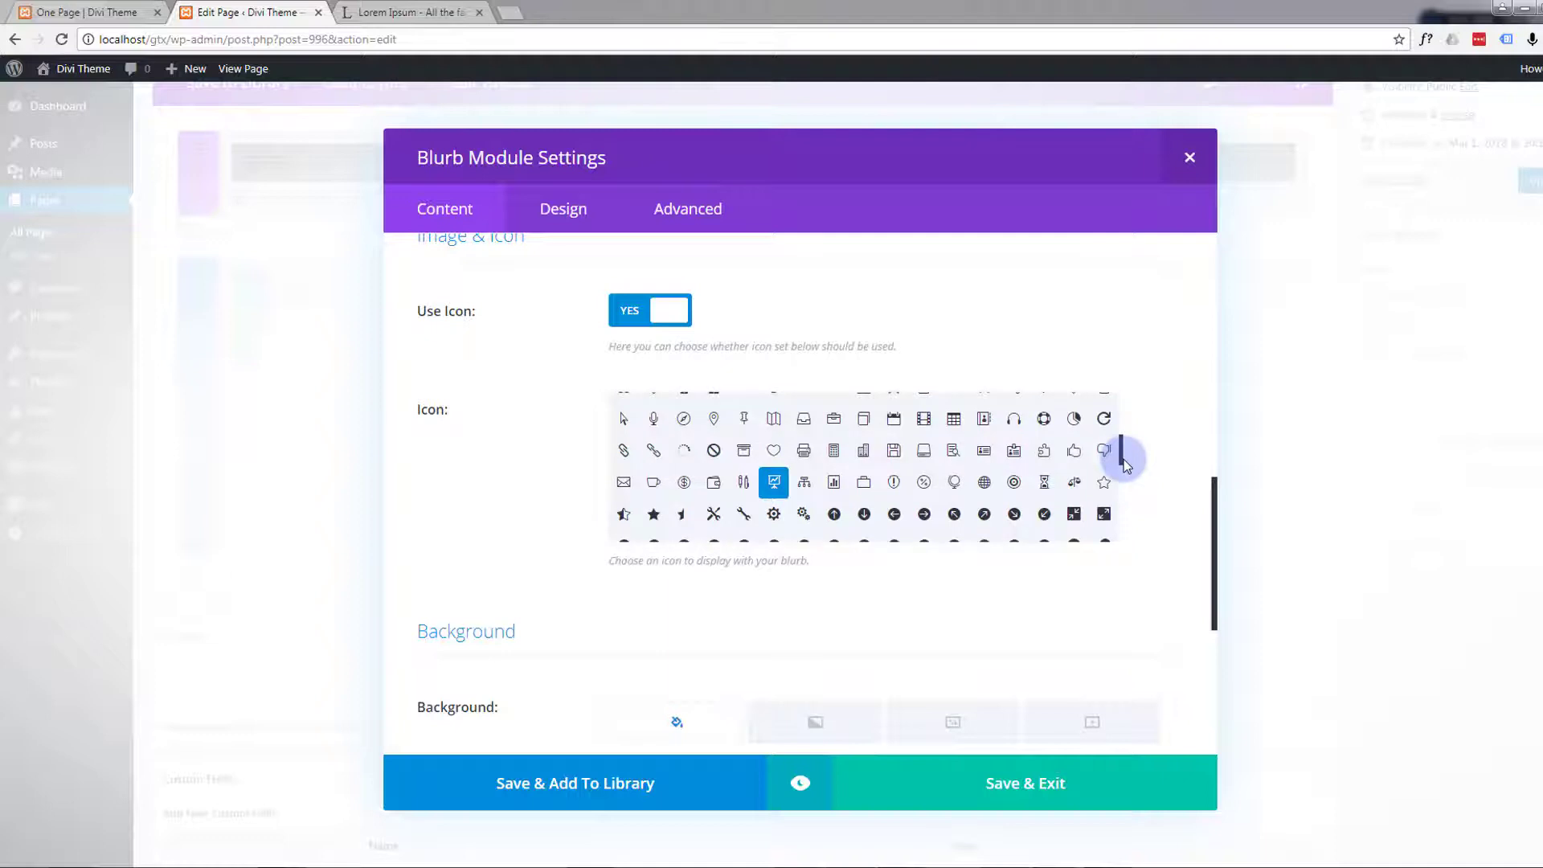
pyautogui.click(985, 484)
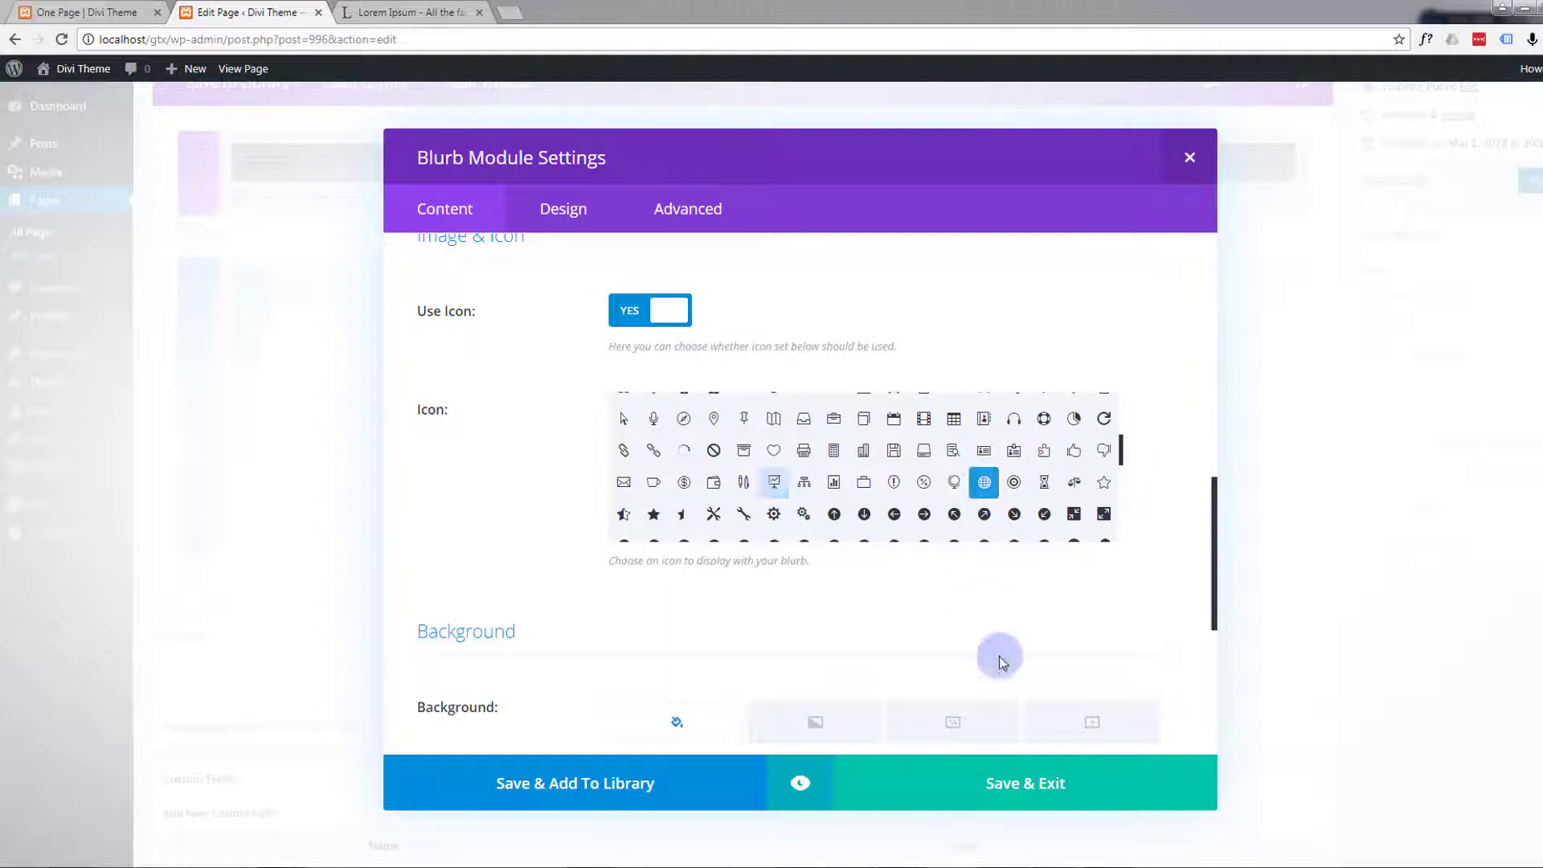
pyautogui.click(1025, 786)
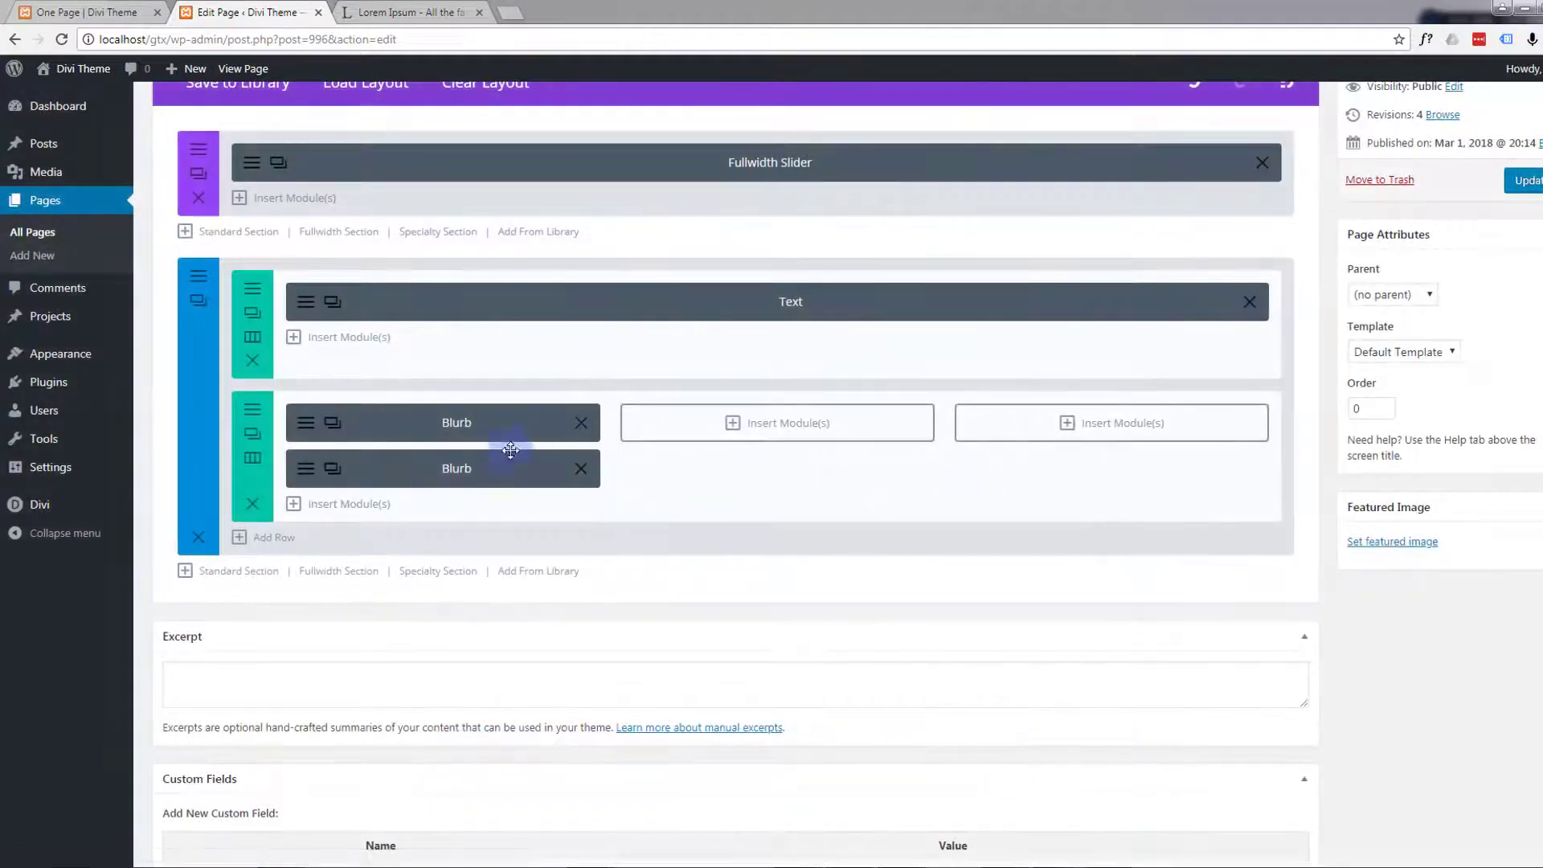
# Move the duplicated blurb into the second column, set its admin label to Design, and save it
pyautogui.moveTo(468, 466); pyautogui.dragTo(794, 416)
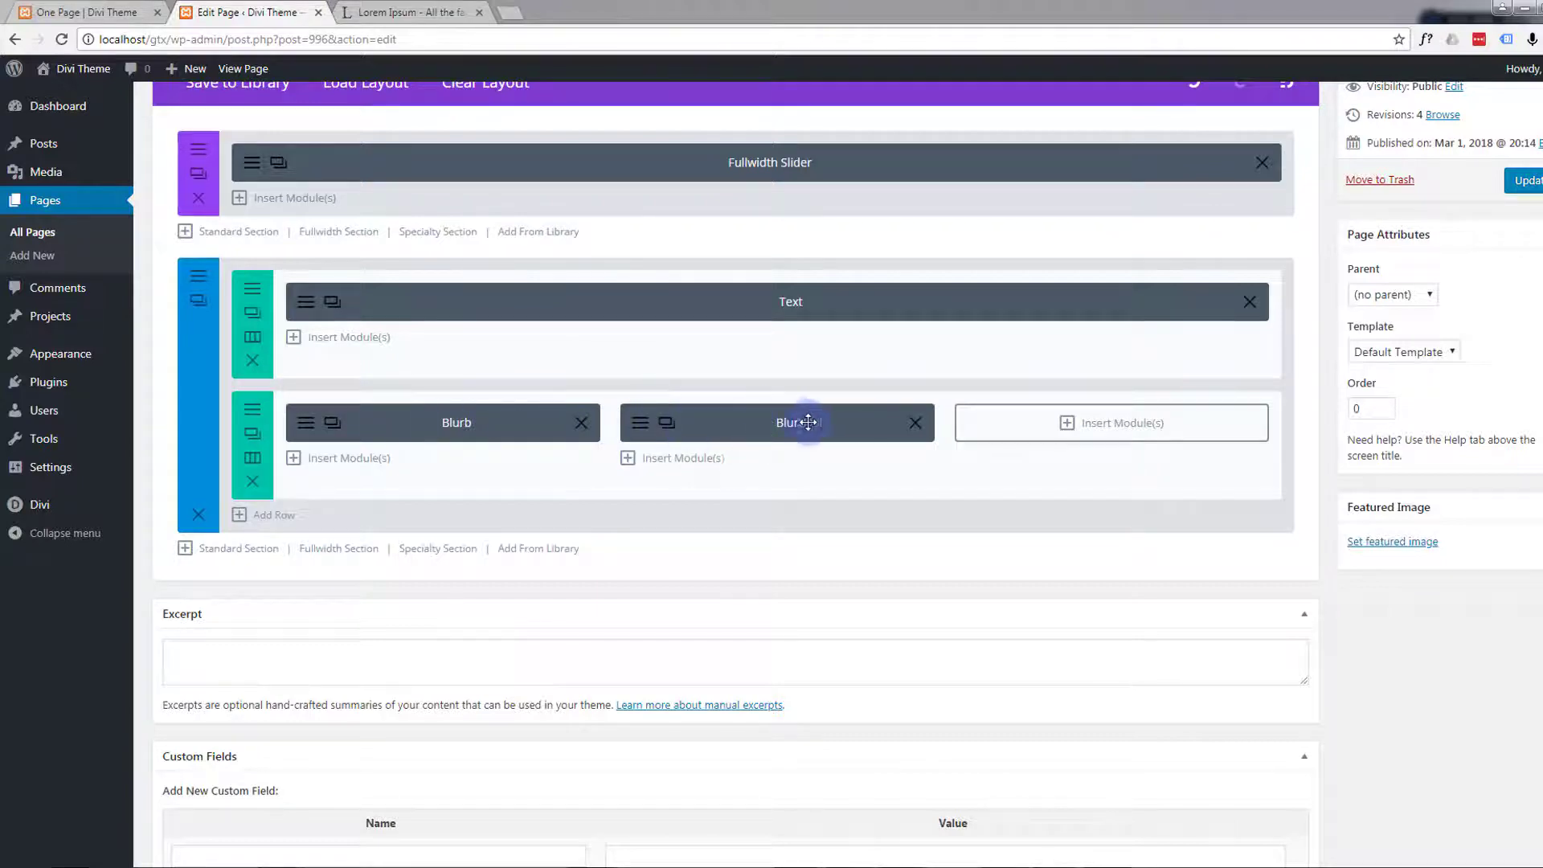
pyautogui.click(640, 426)
pyautogui.scroll(-12, 638, 418)
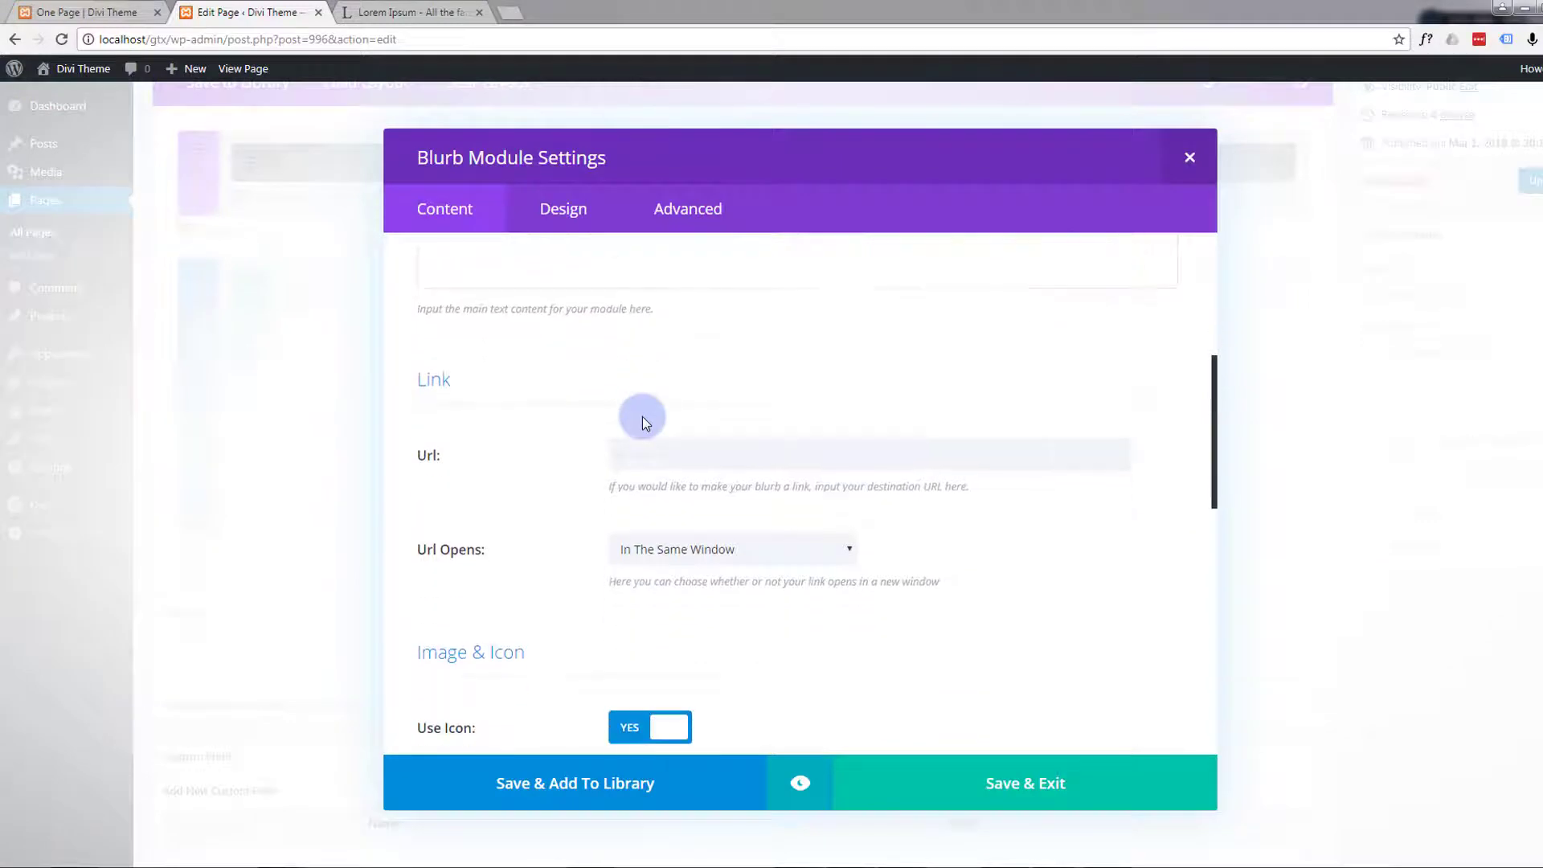
pyautogui.scroll(-5, 647, 423)
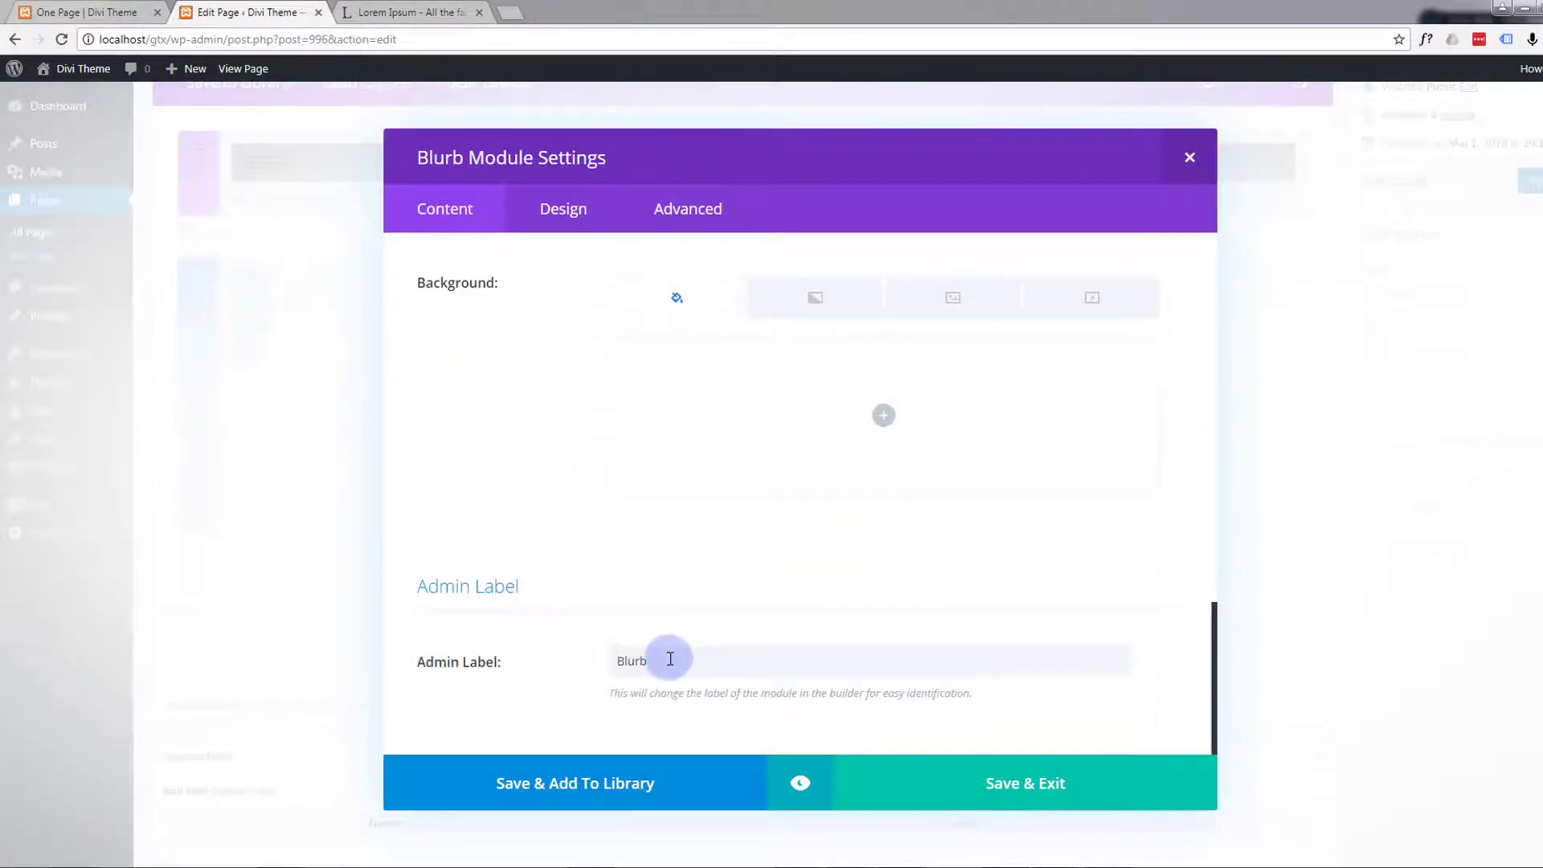
pyautogui.moveTo(672, 658); pyautogui.dragTo(595, 655)
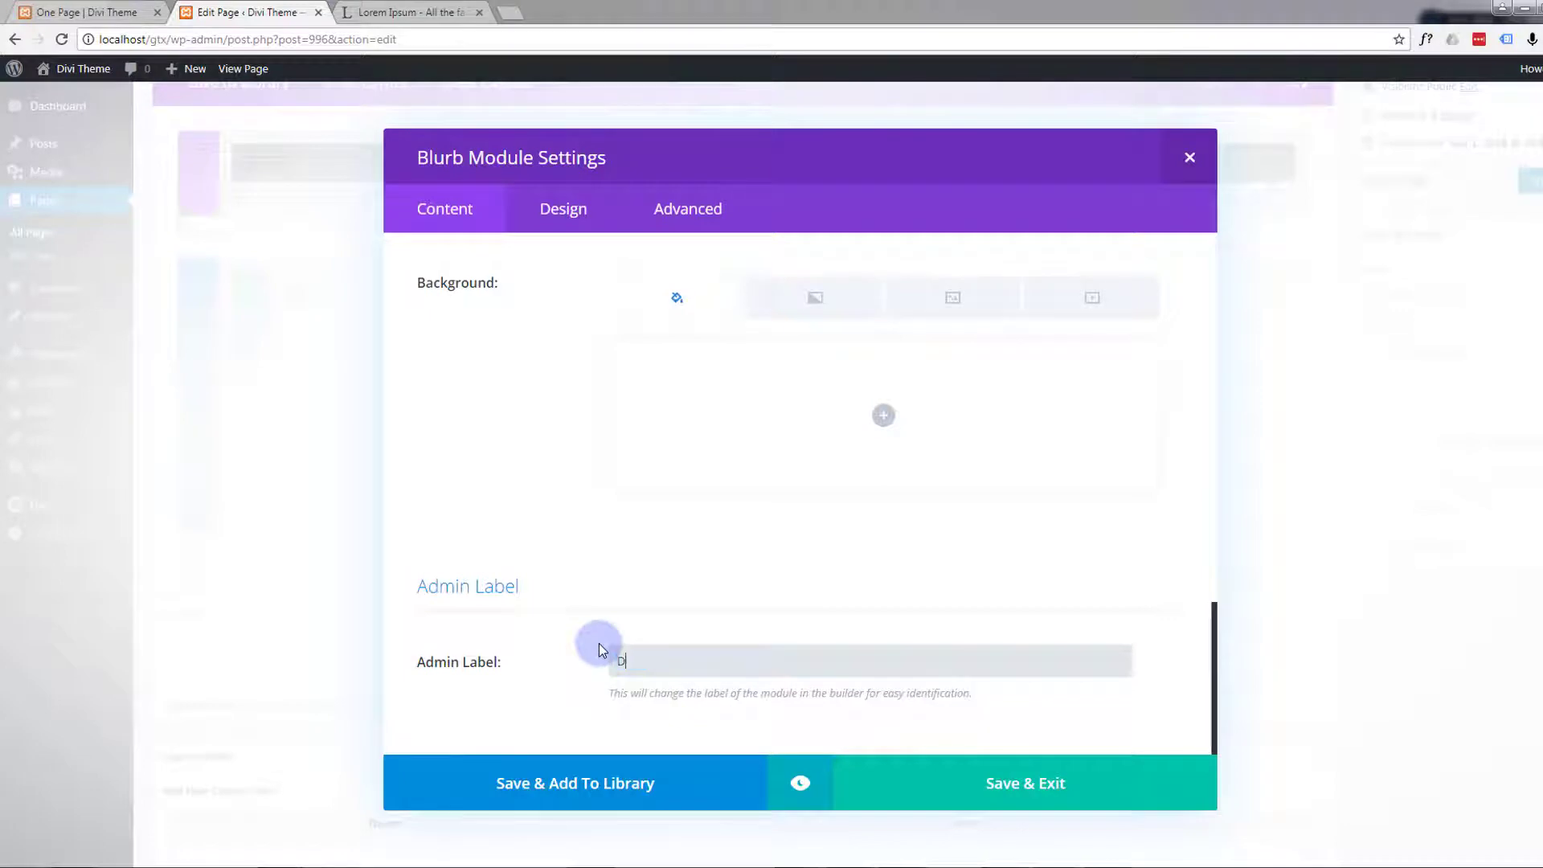
pyautogui.write('Design')
pyautogui.click(967, 791)
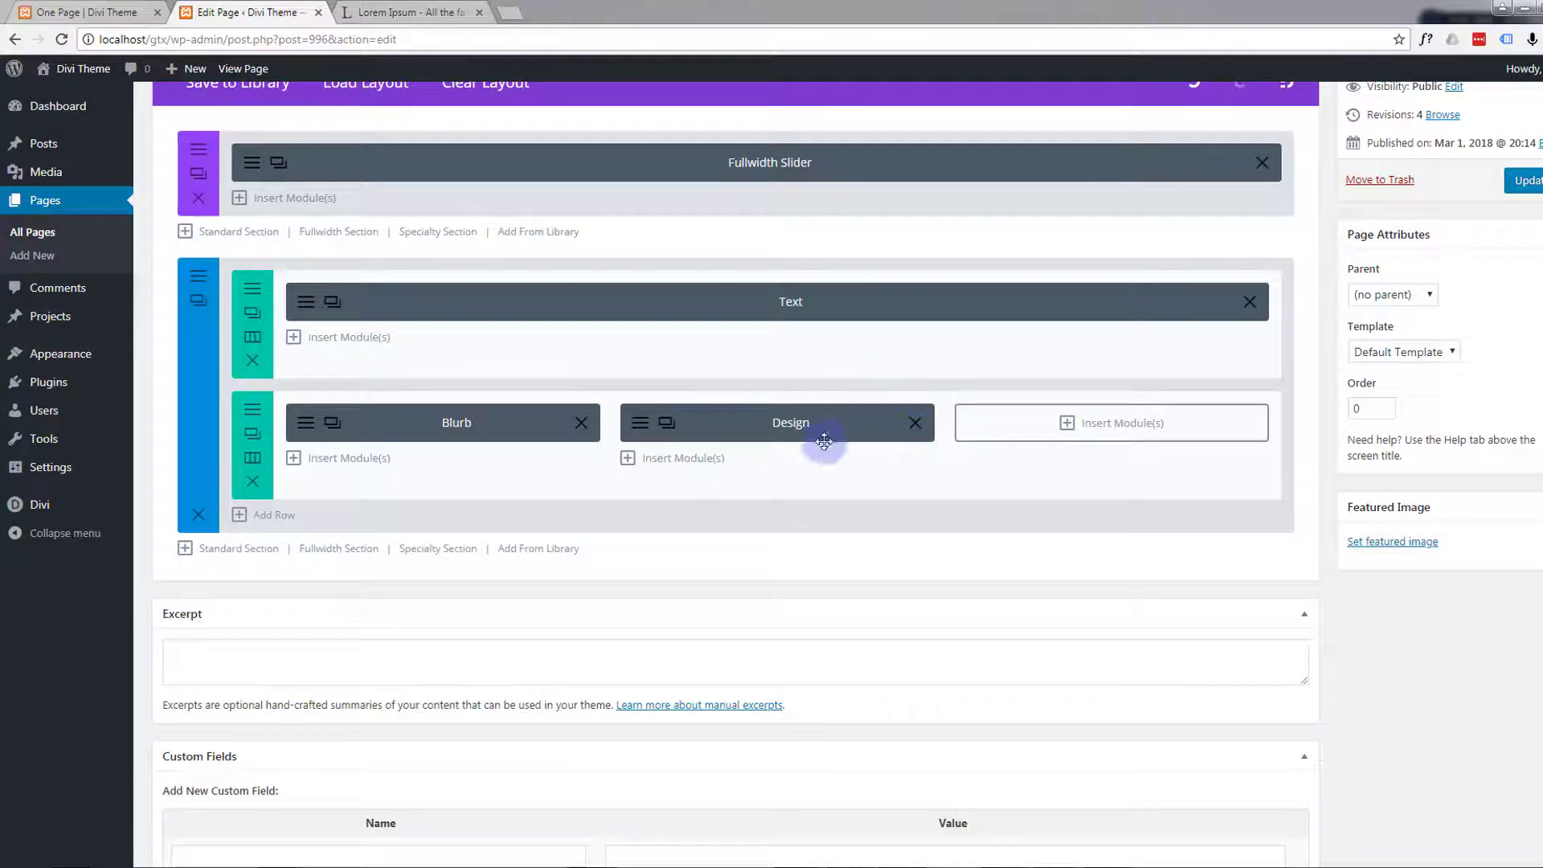
# Duplicate the Design blurb and change the copy's title to Development
pyautogui.click(666, 423)
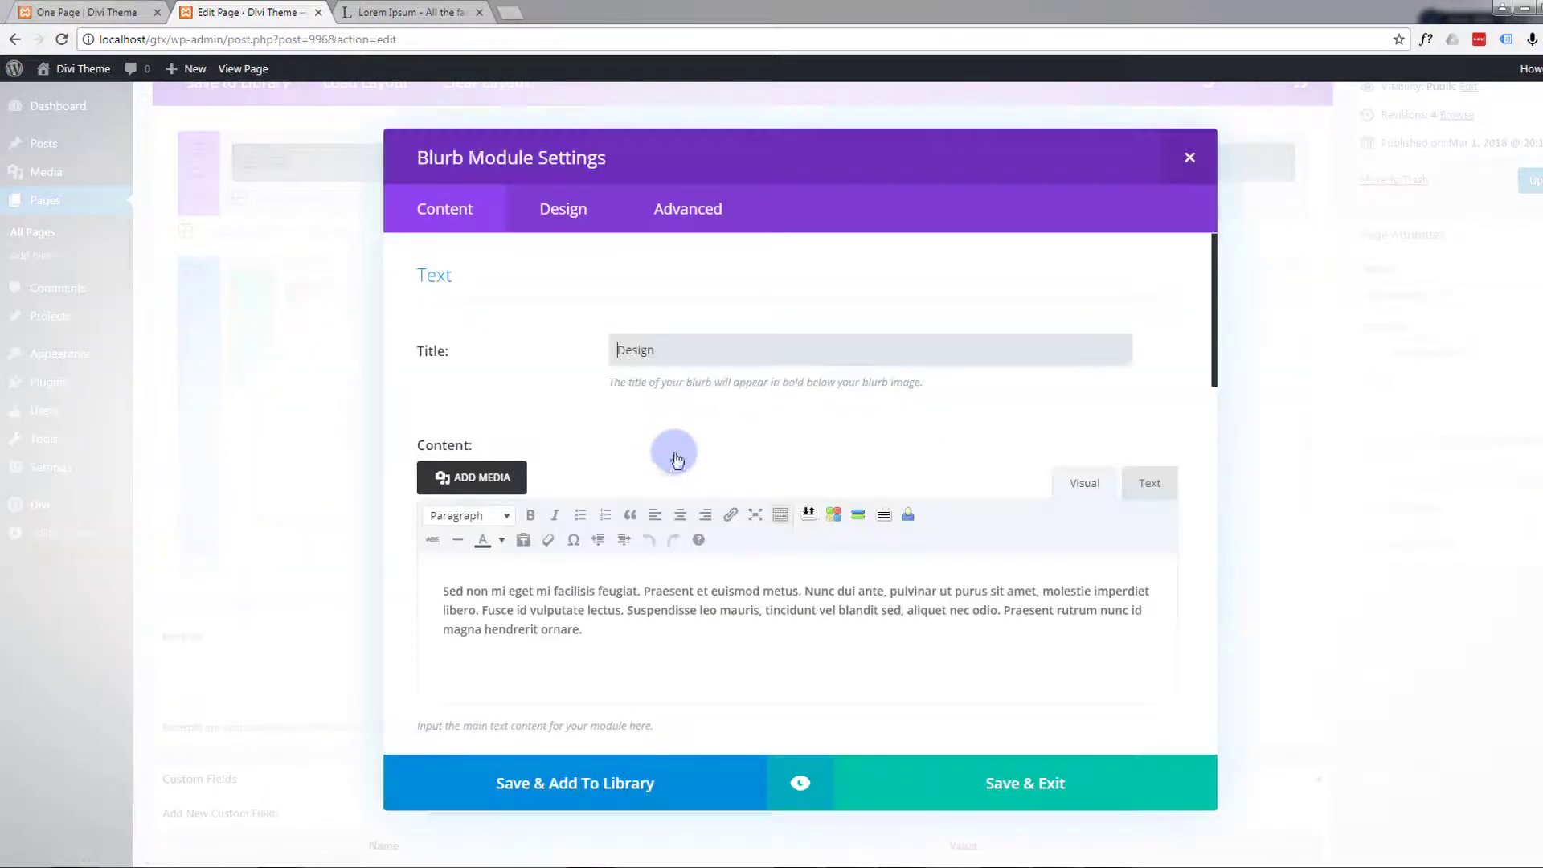
pyautogui.click(647, 359)
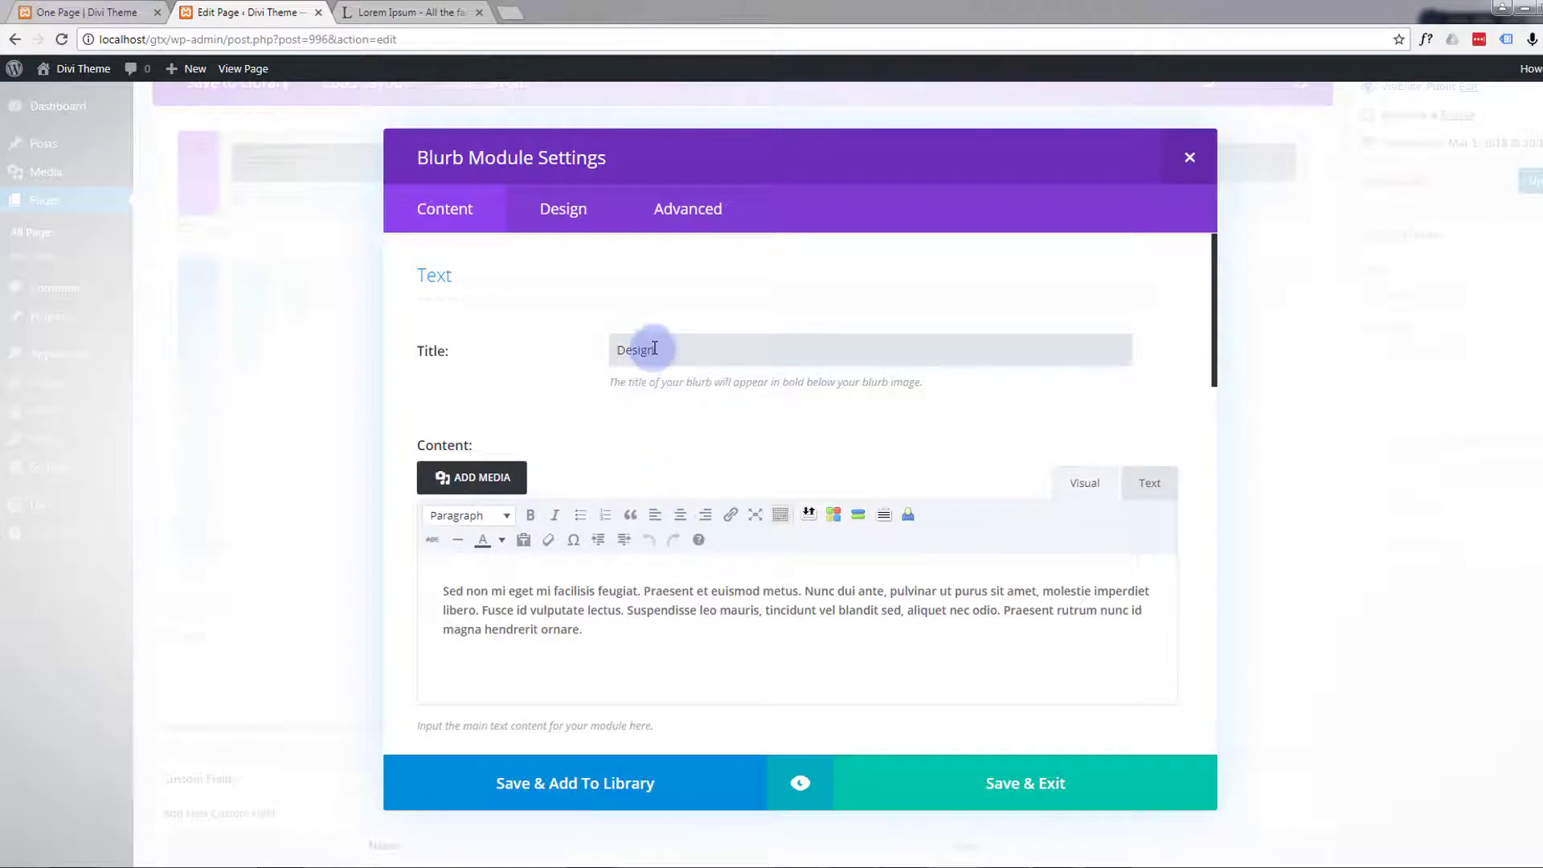
pyautogui.moveTo(663, 347); pyautogui.dragTo(634, 351)
pyautogui.click(657, 353)
pyautogui.write('p')
pyautogui.press('BackSpace')
pyautogui.write('pment')
# Choose the framed bar chart icon for the Development blurb
pyautogui.scroll(-6, 735, 393)
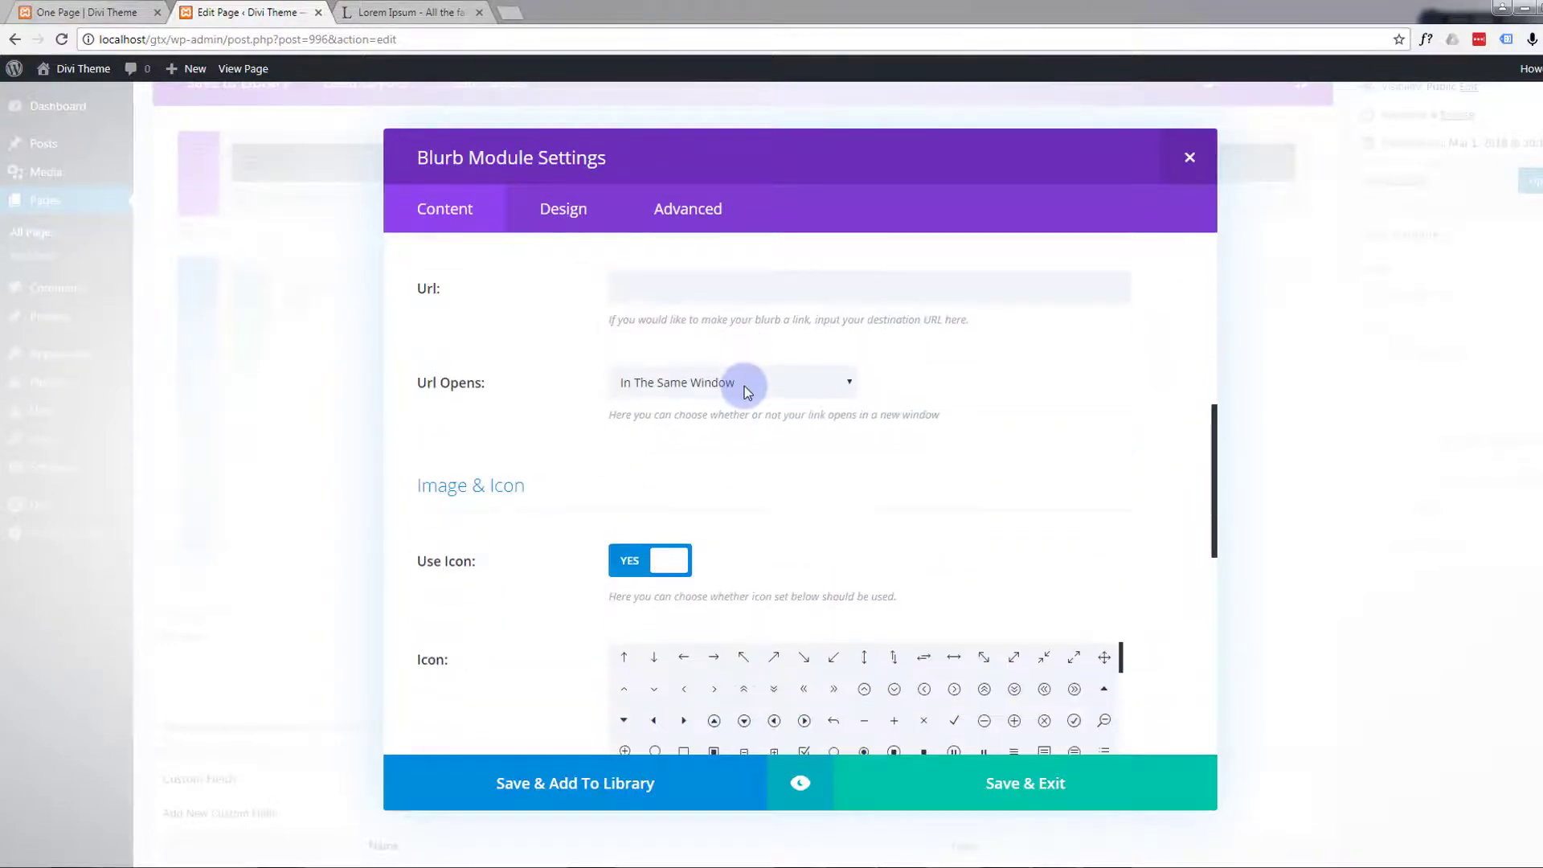
pyautogui.scroll(-5, 744, 386)
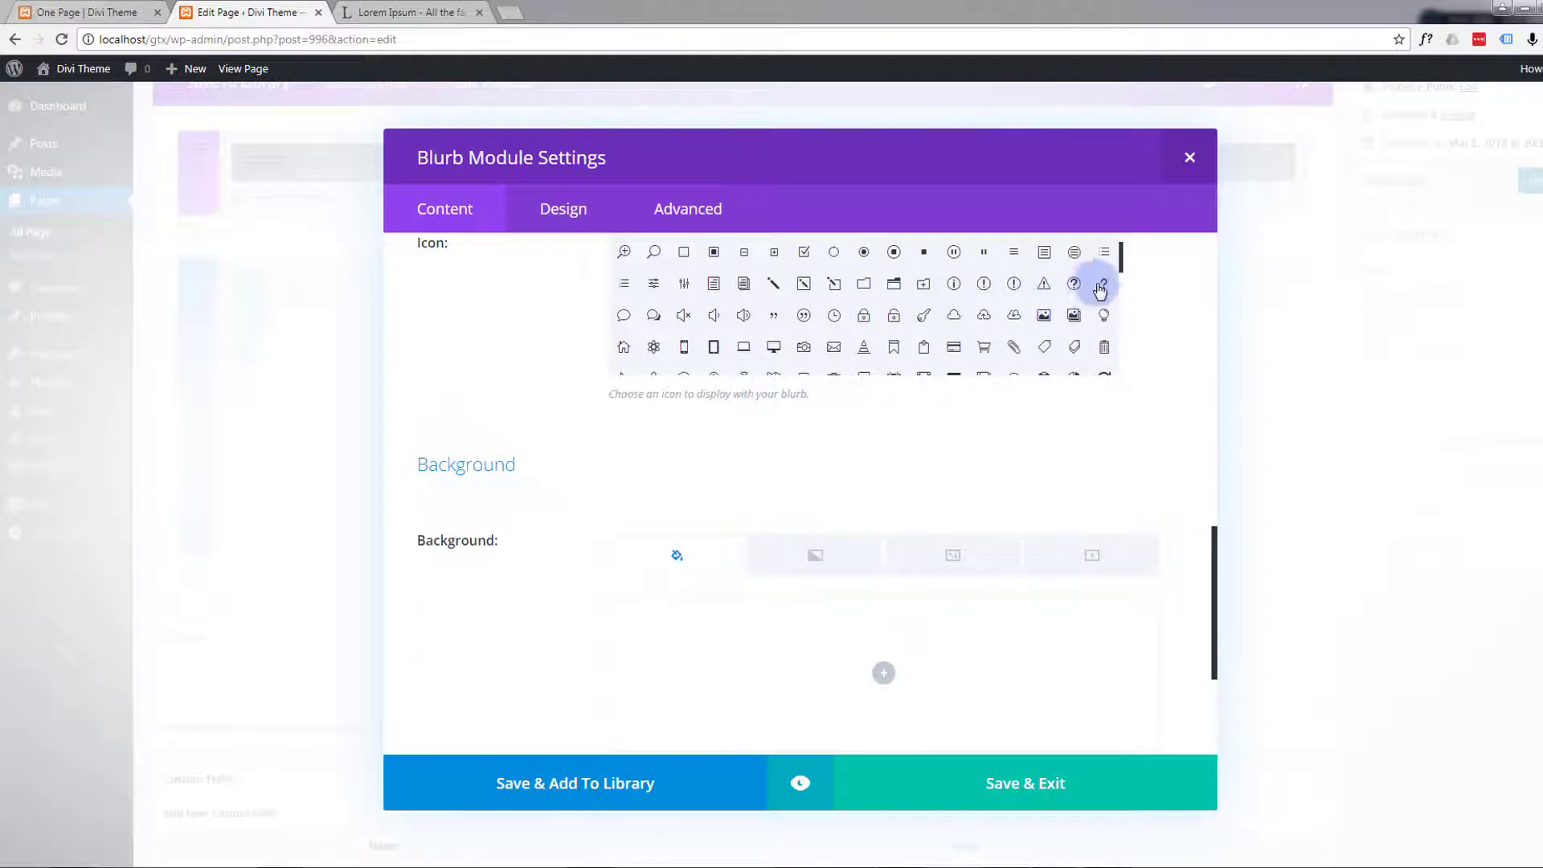
pyautogui.moveTo(1121, 267); pyautogui.dragTo(1127, 291)
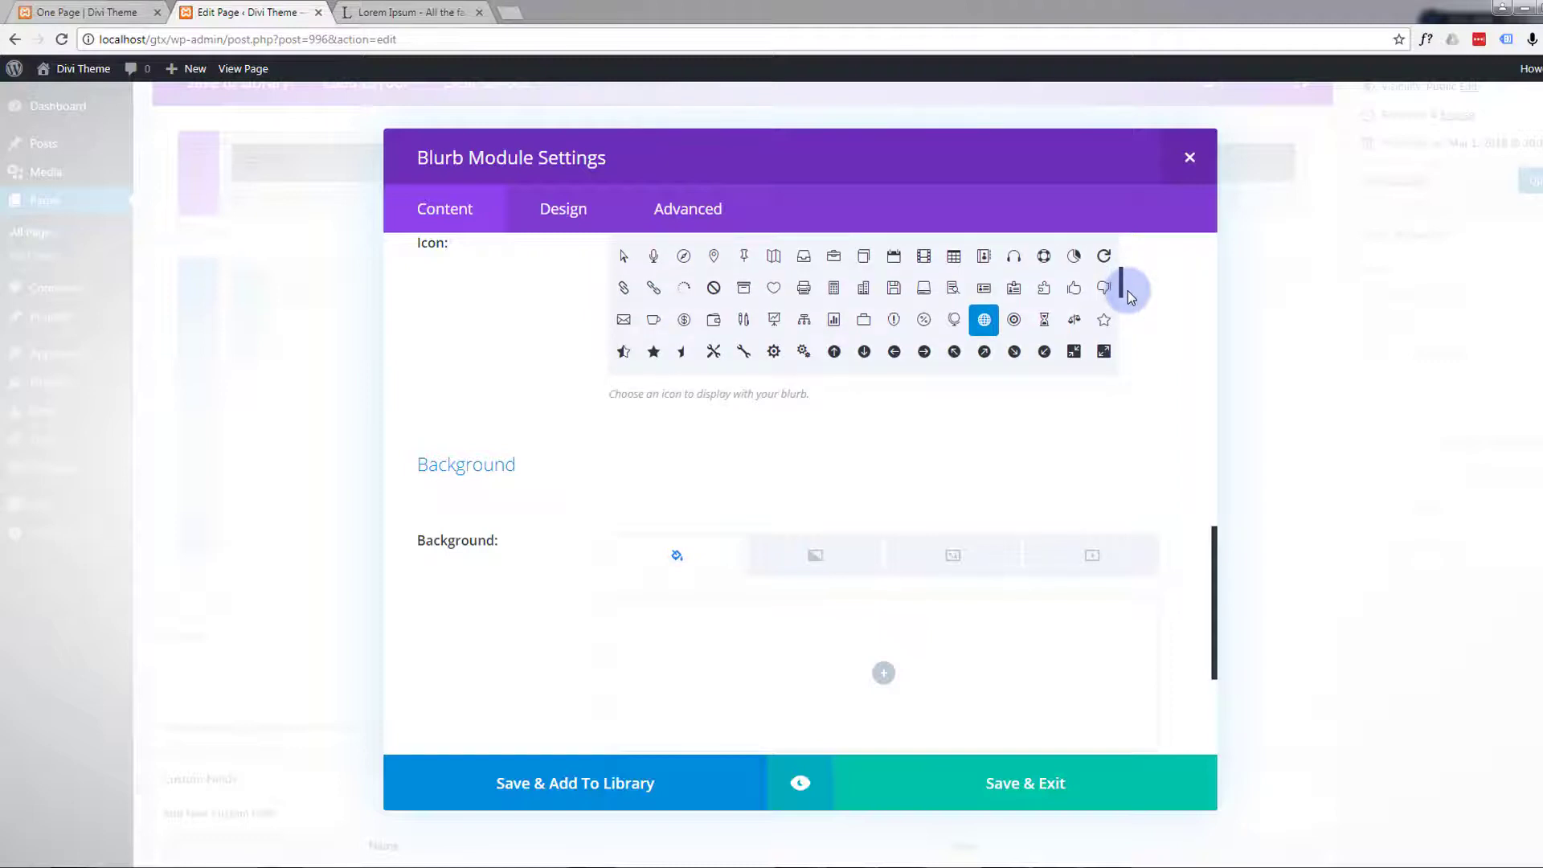
pyautogui.click(835, 321)
# Set the Development blurb's admin label to Dev, save it, and move it into the third column
pyautogui.scroll(-3, 850, 454)
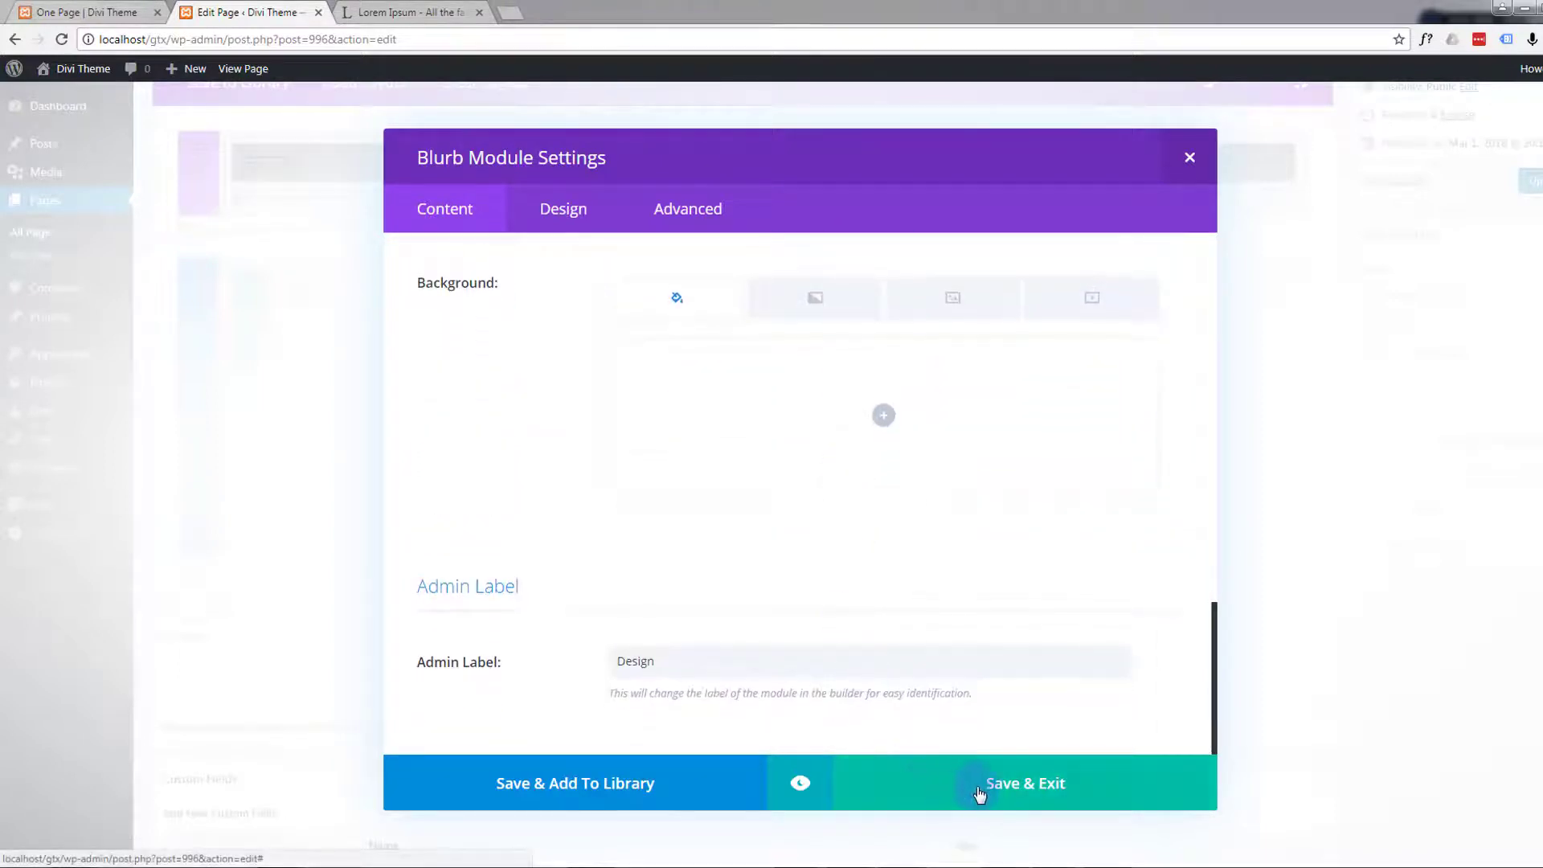
pyautogui.moveTo(655, 660); pyautogui.dragTo(633, 661)
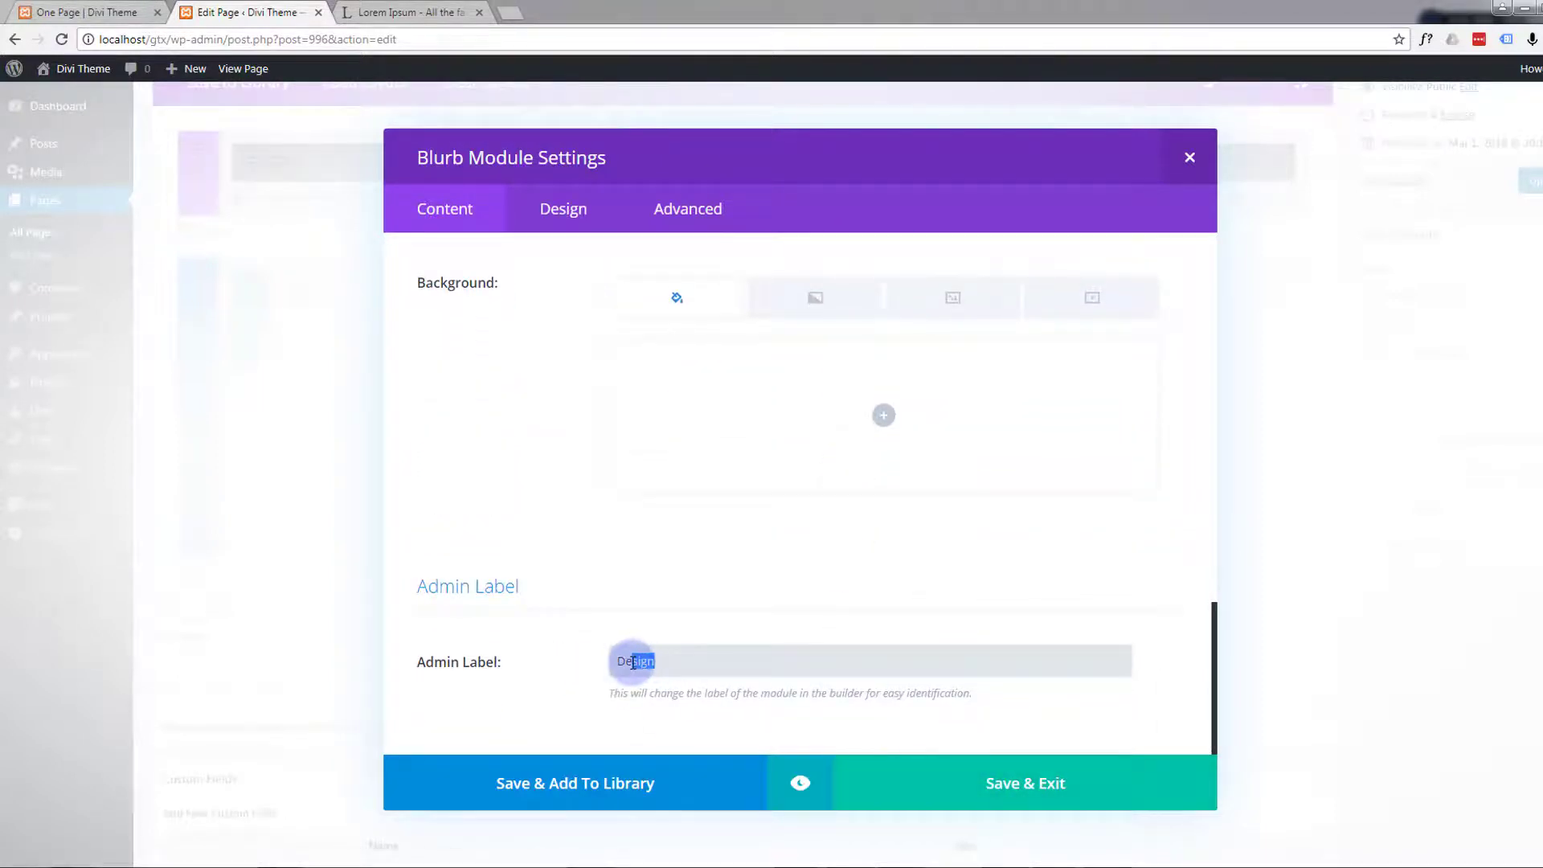
pyautogui.write('v')
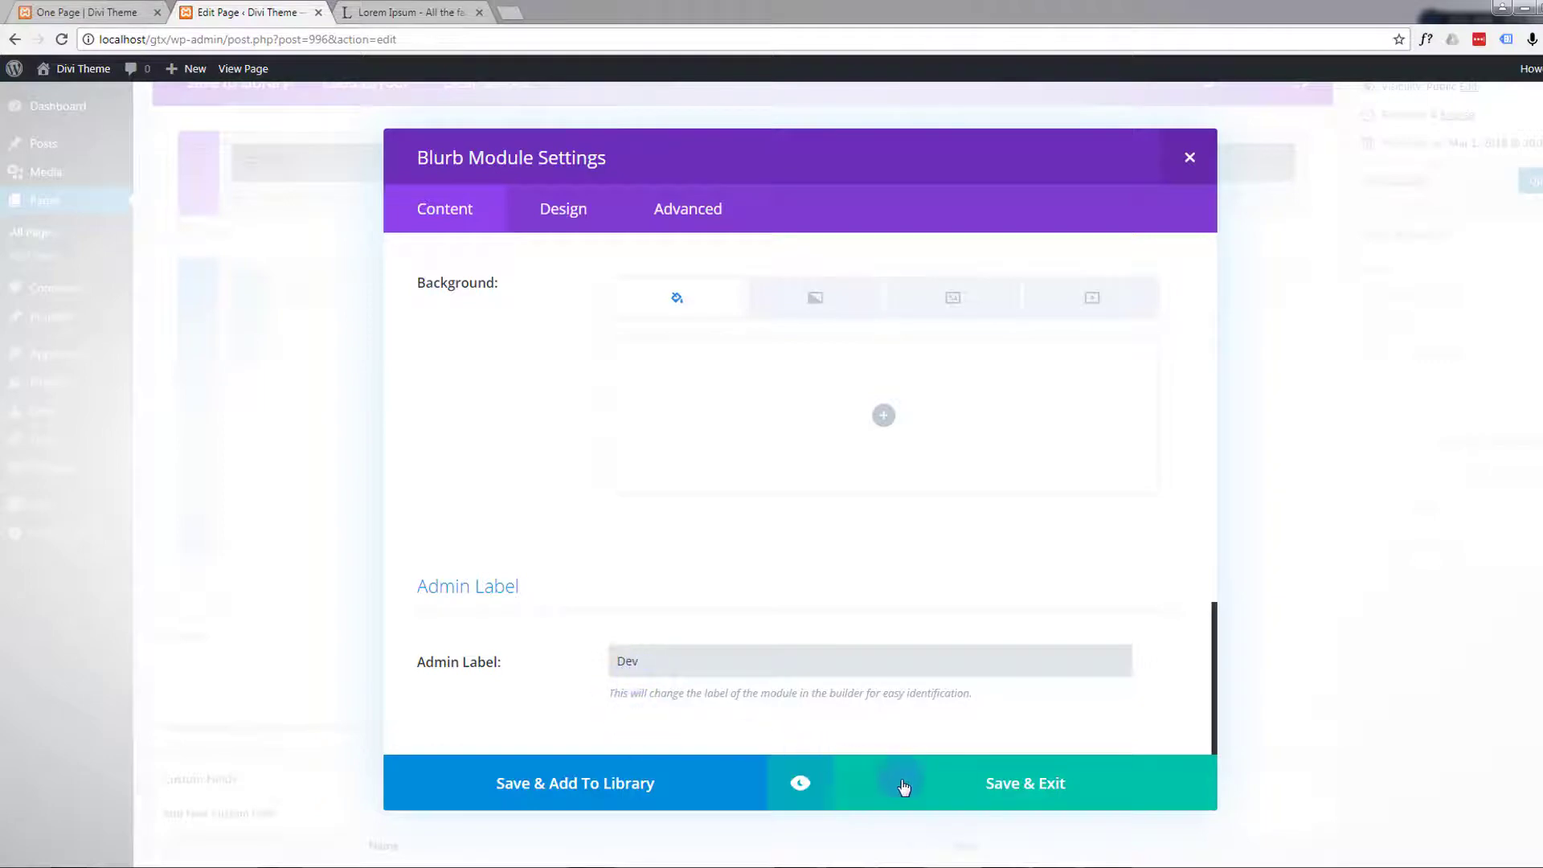
pyautogui.click(1020, 800)
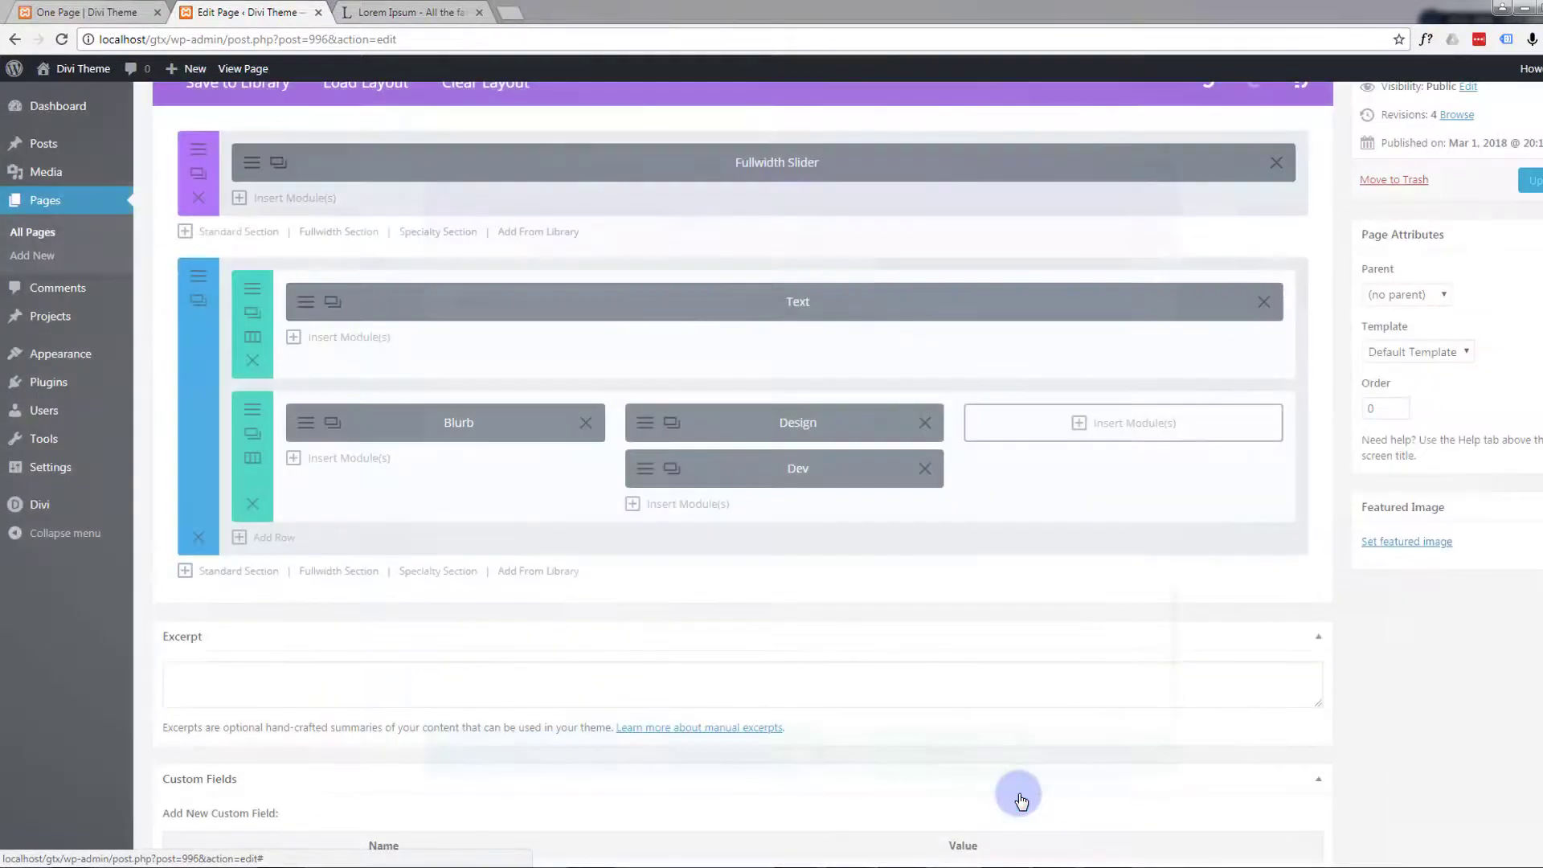
pyautogui.moveTo(735, 472); pyautogui.dragTo(1064, 420)
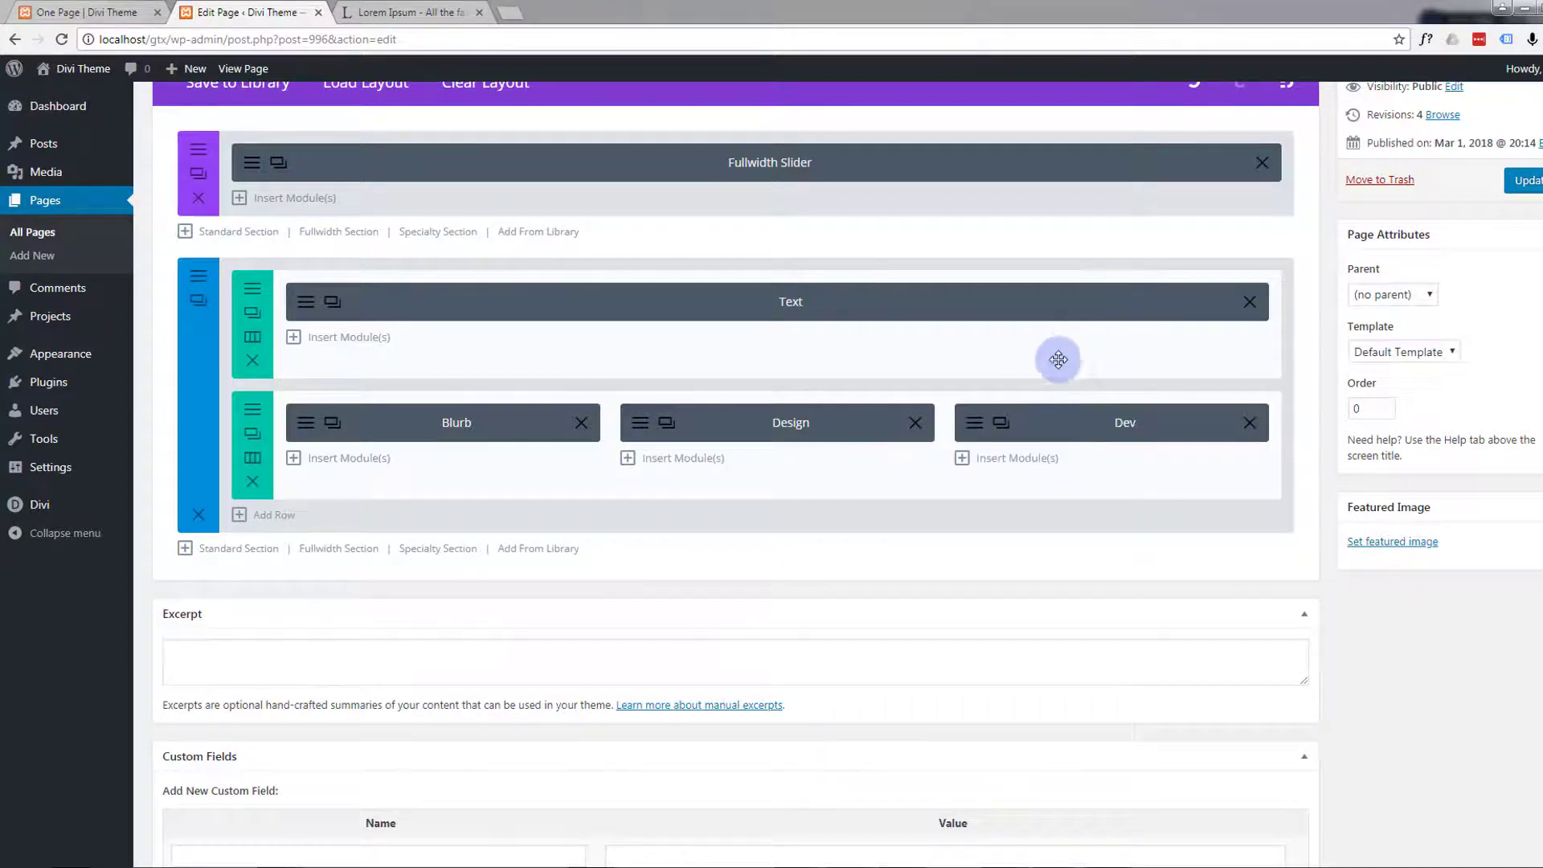
# Update the page, then preview the changes and examine the spacing and shadows of the three blurbs
pyautogui.scroll(3, 1044, 369)
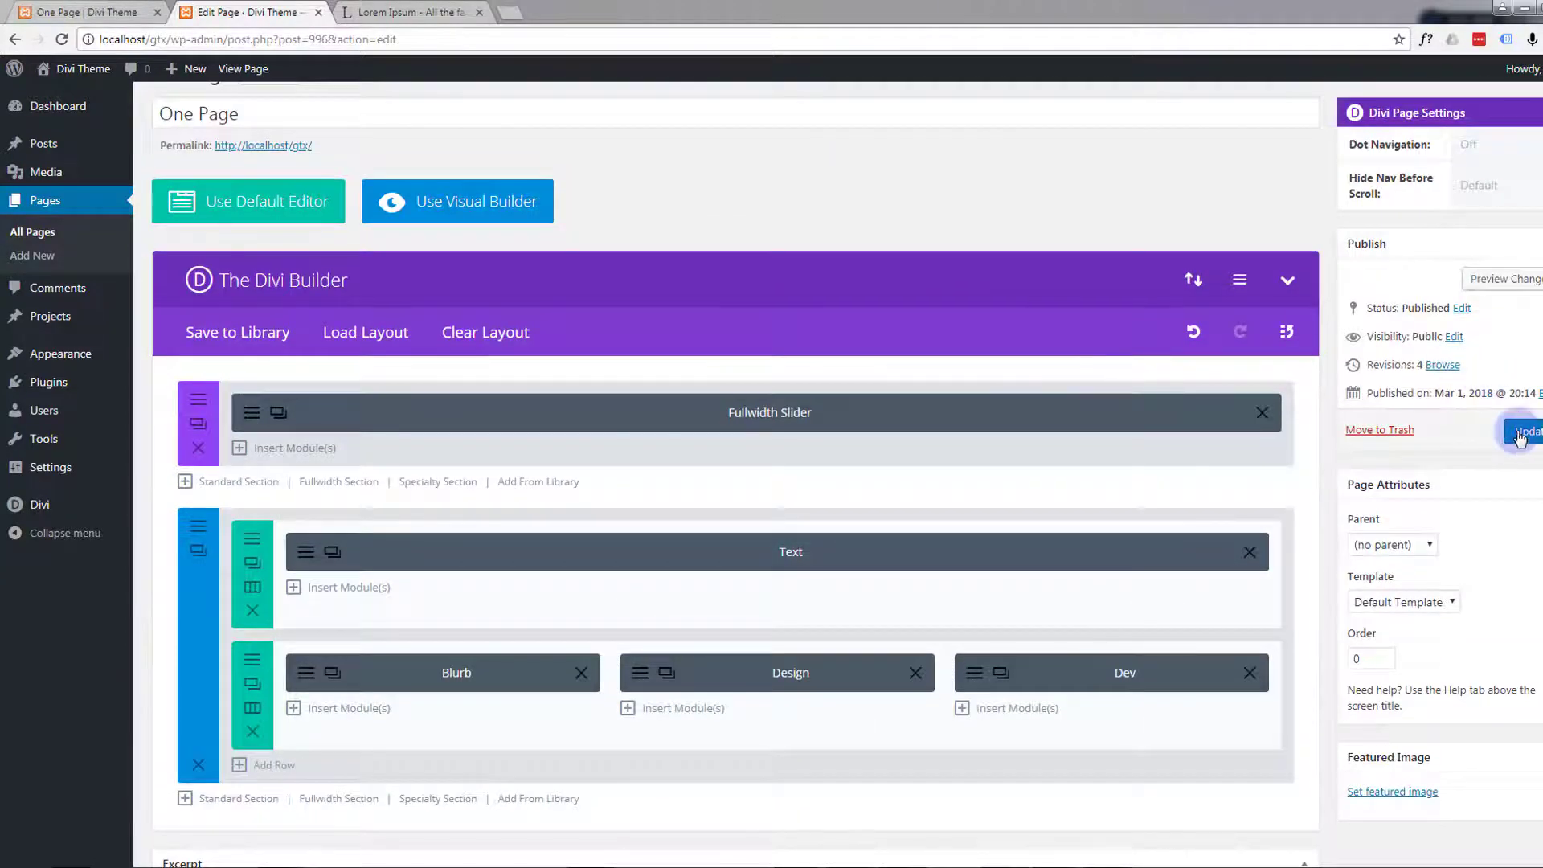
pyautogui.click(1519, 438)
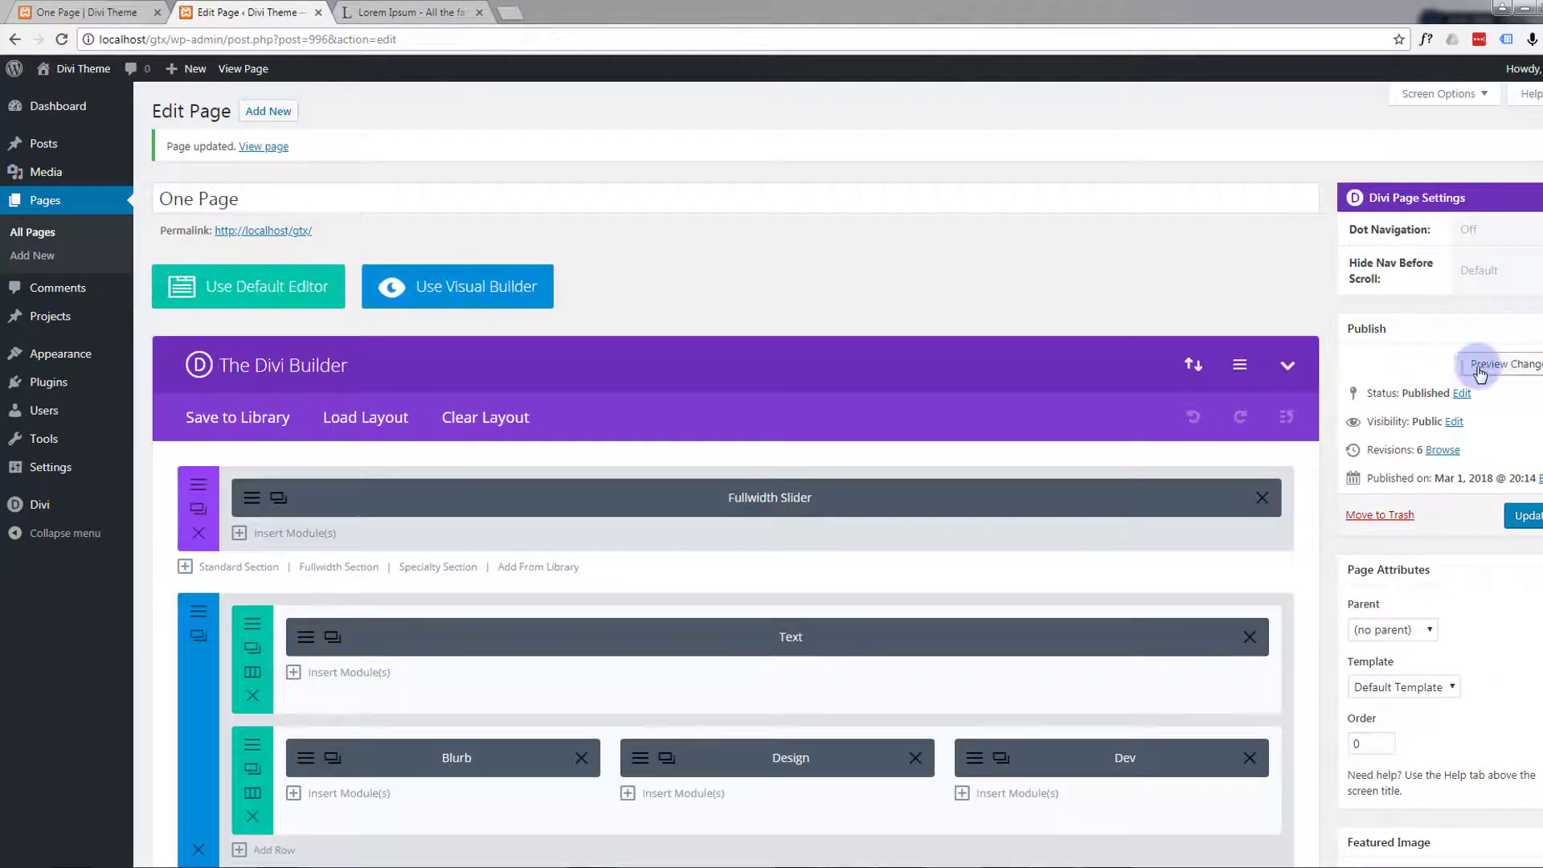
pyautogui.click(1484, 365)
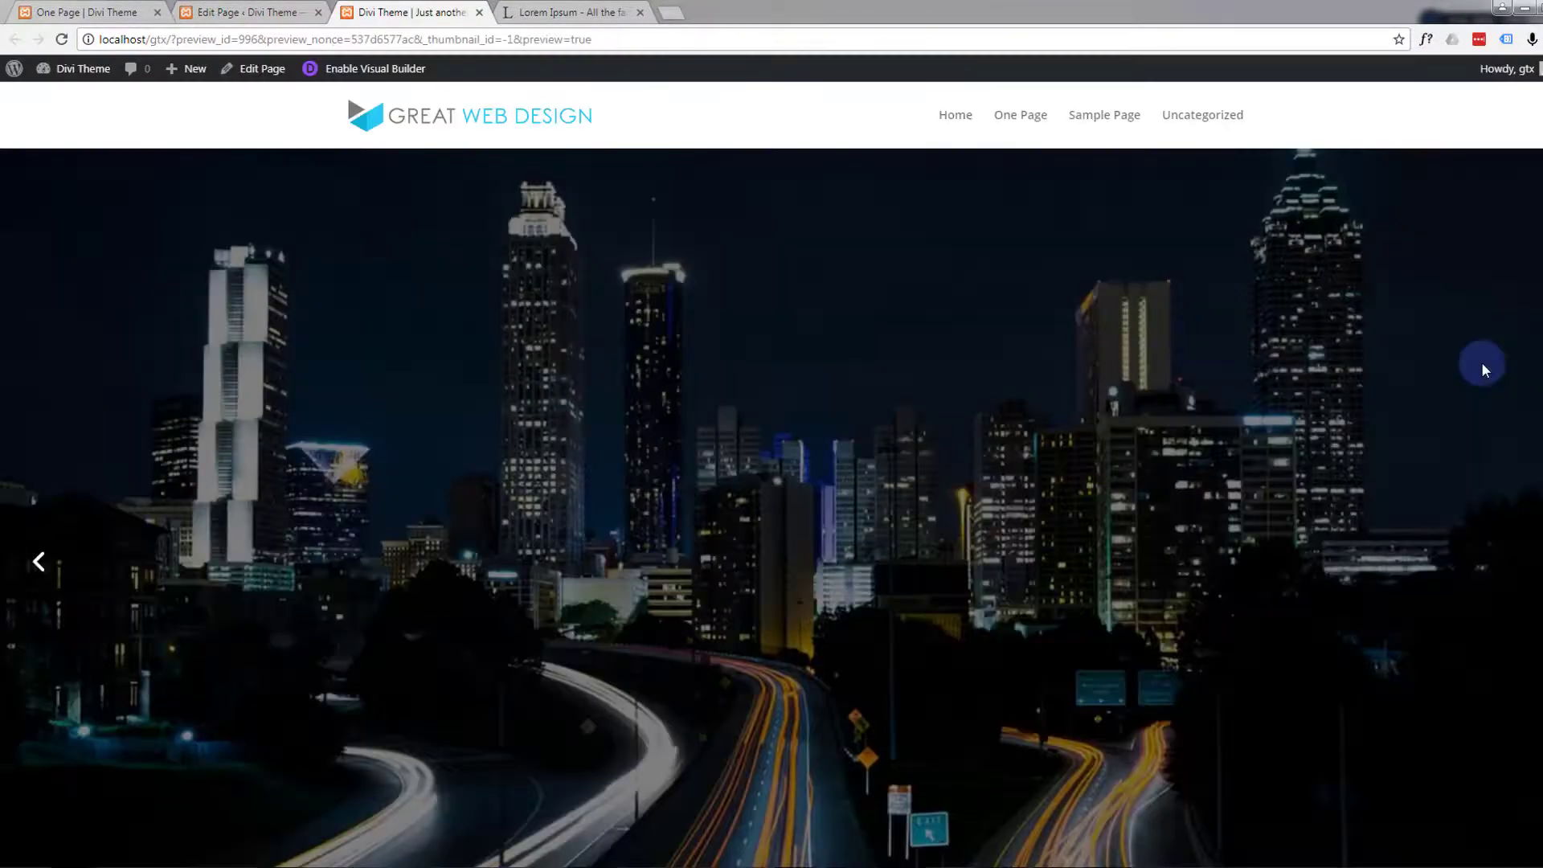
pyautogui.scroll(-6, 576, 206)
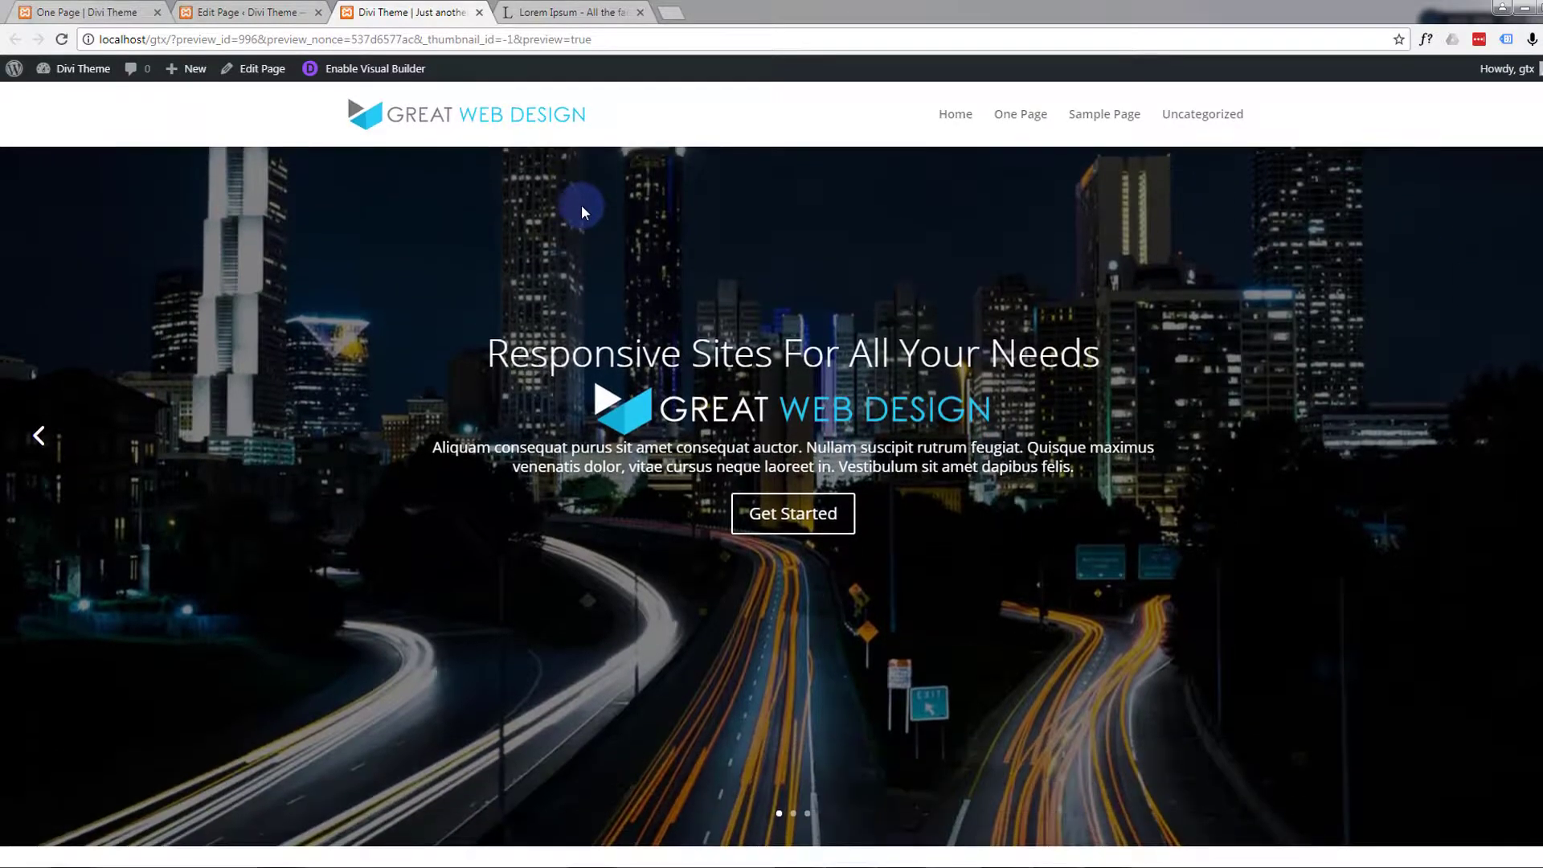
pyautogui.scroll(-3, 586, 210)
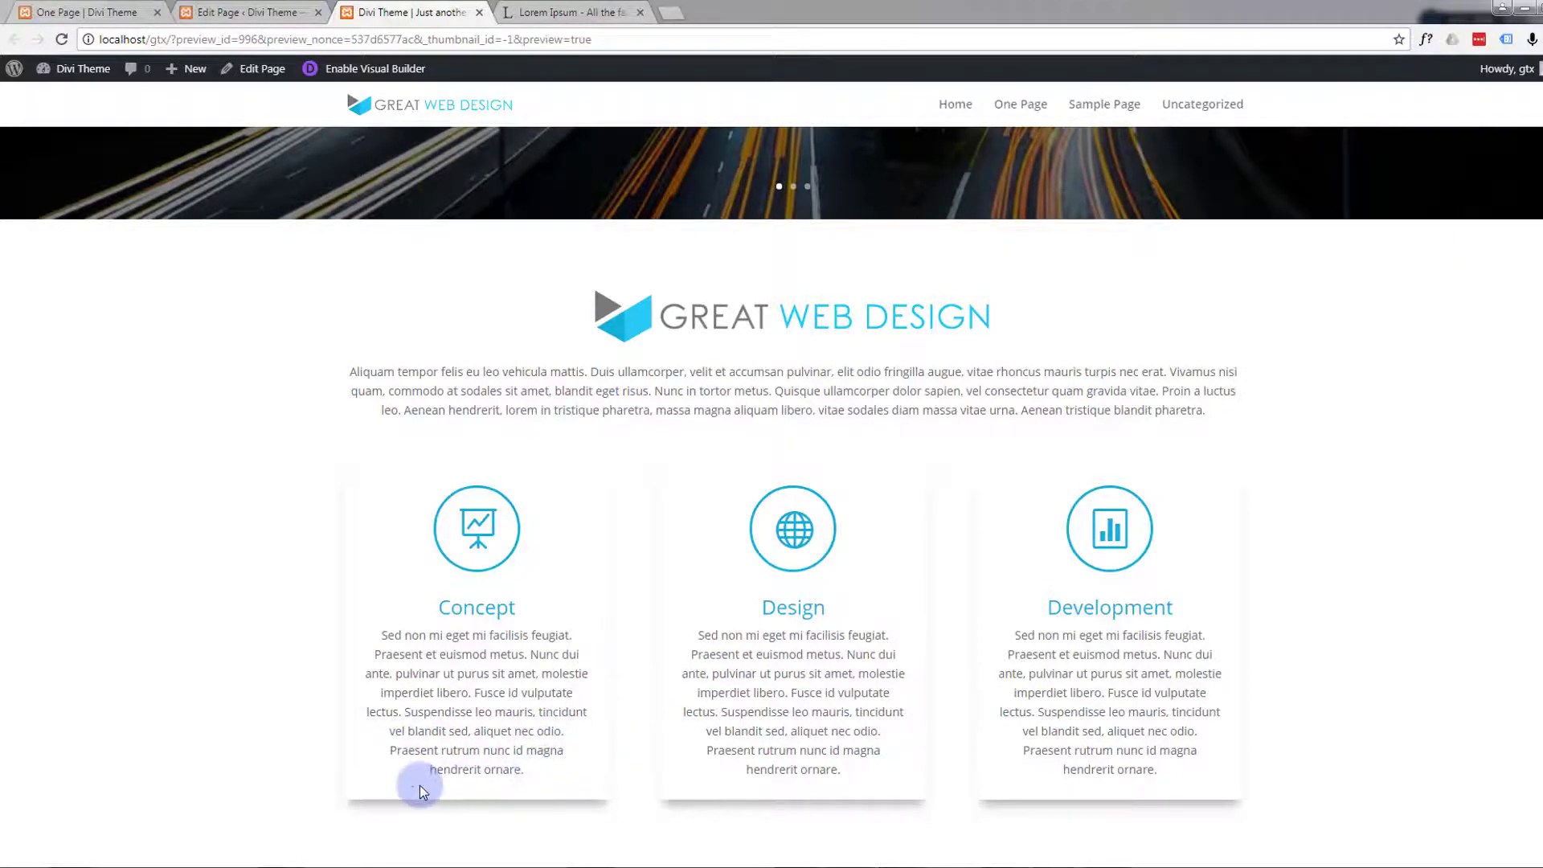
pyautogui.moveTo(551, 783); pyautogui.dragTo(413, 795)
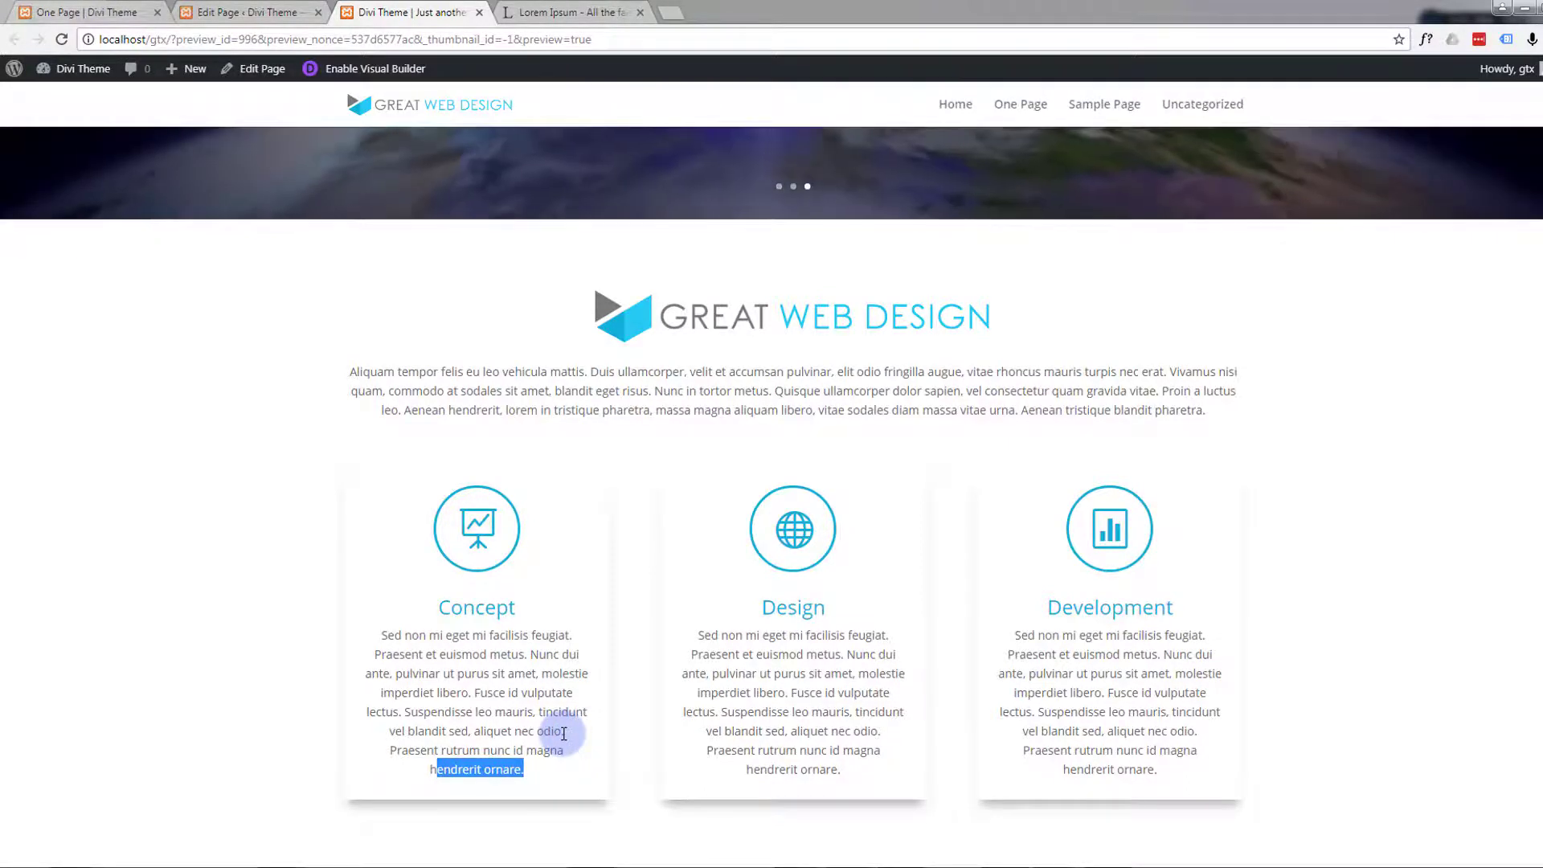
pyautogui.click(249, 13)
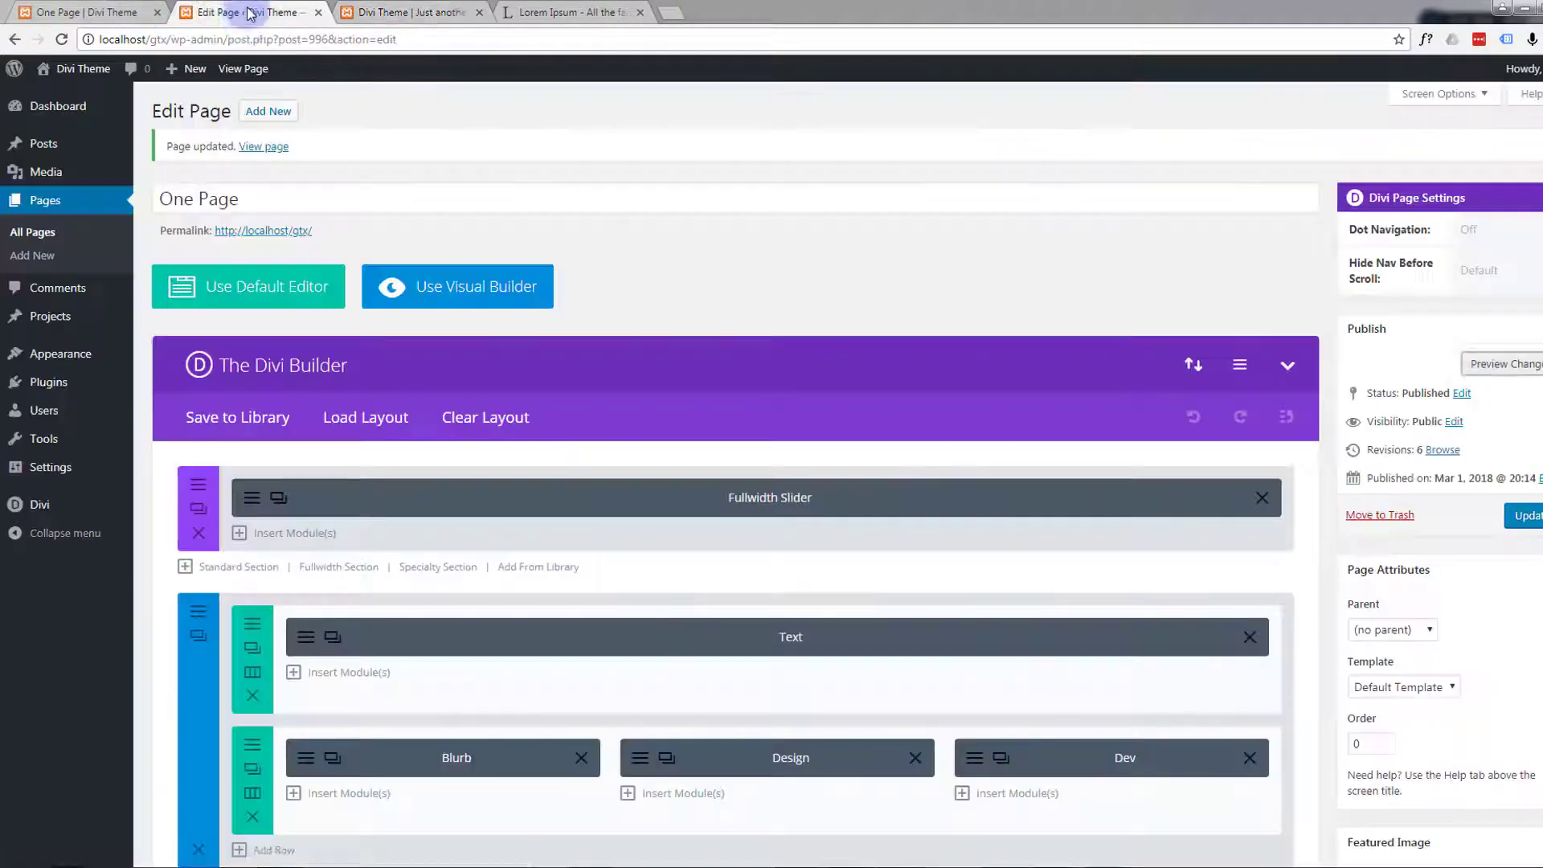
pyautogui.scroll(-3, 458, 575)
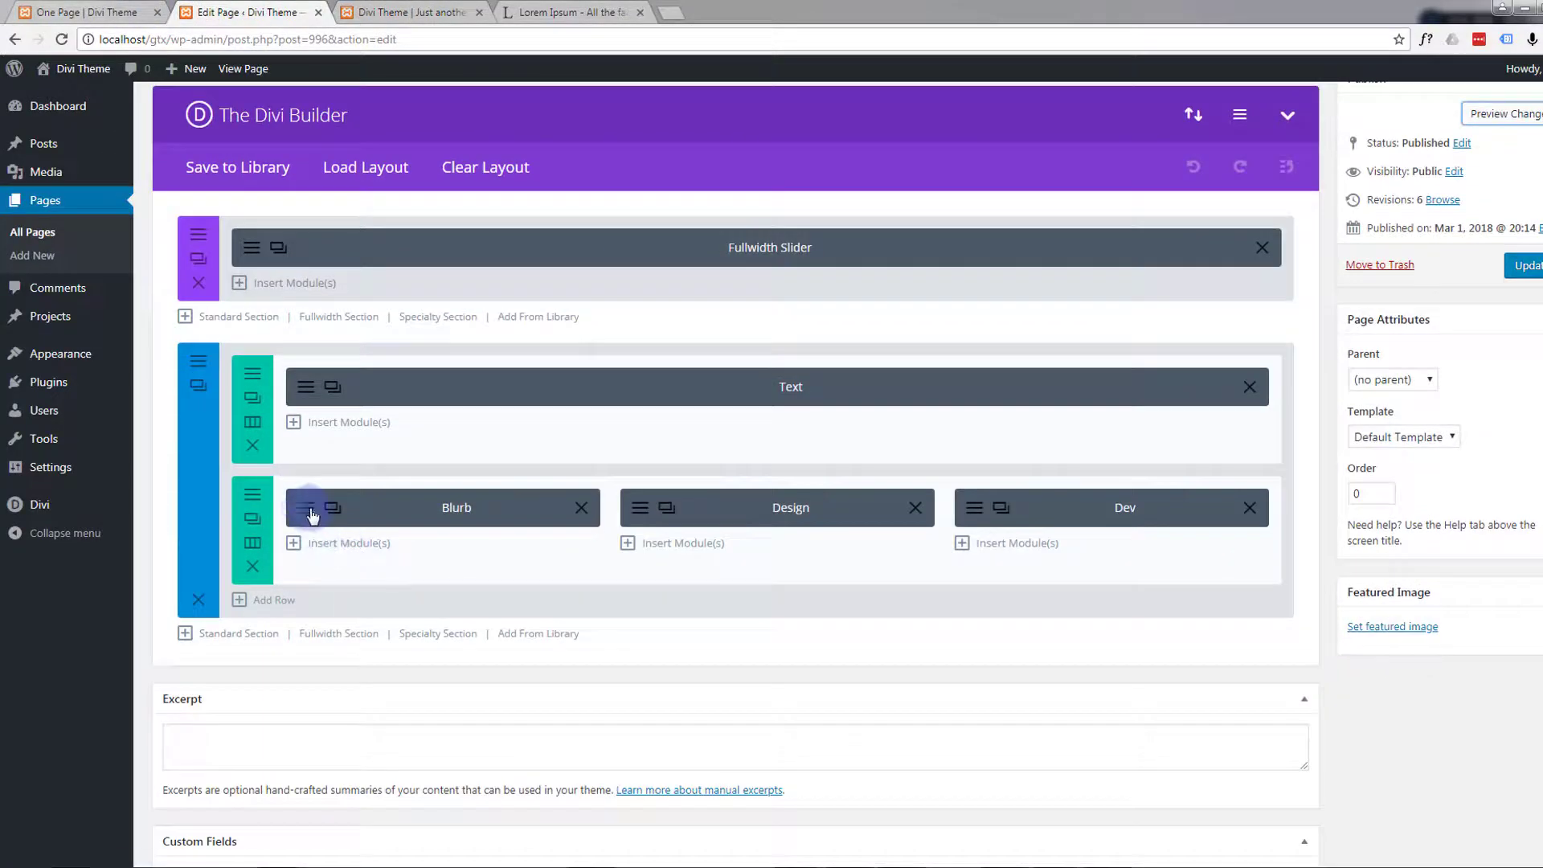
pyautogui.click(306, 513)
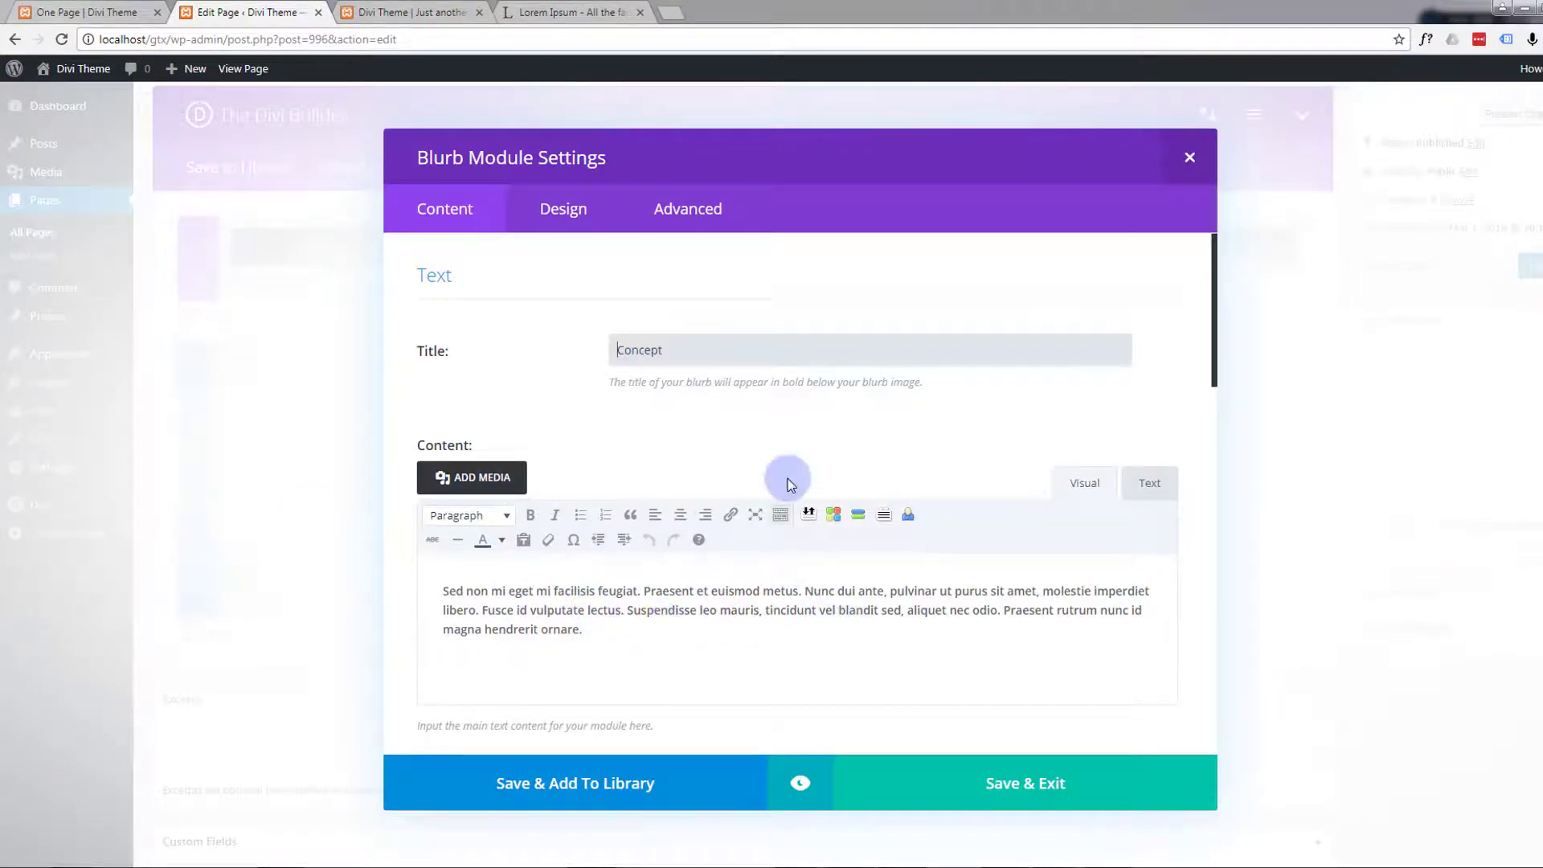
pyautogui.click(1053, 795)
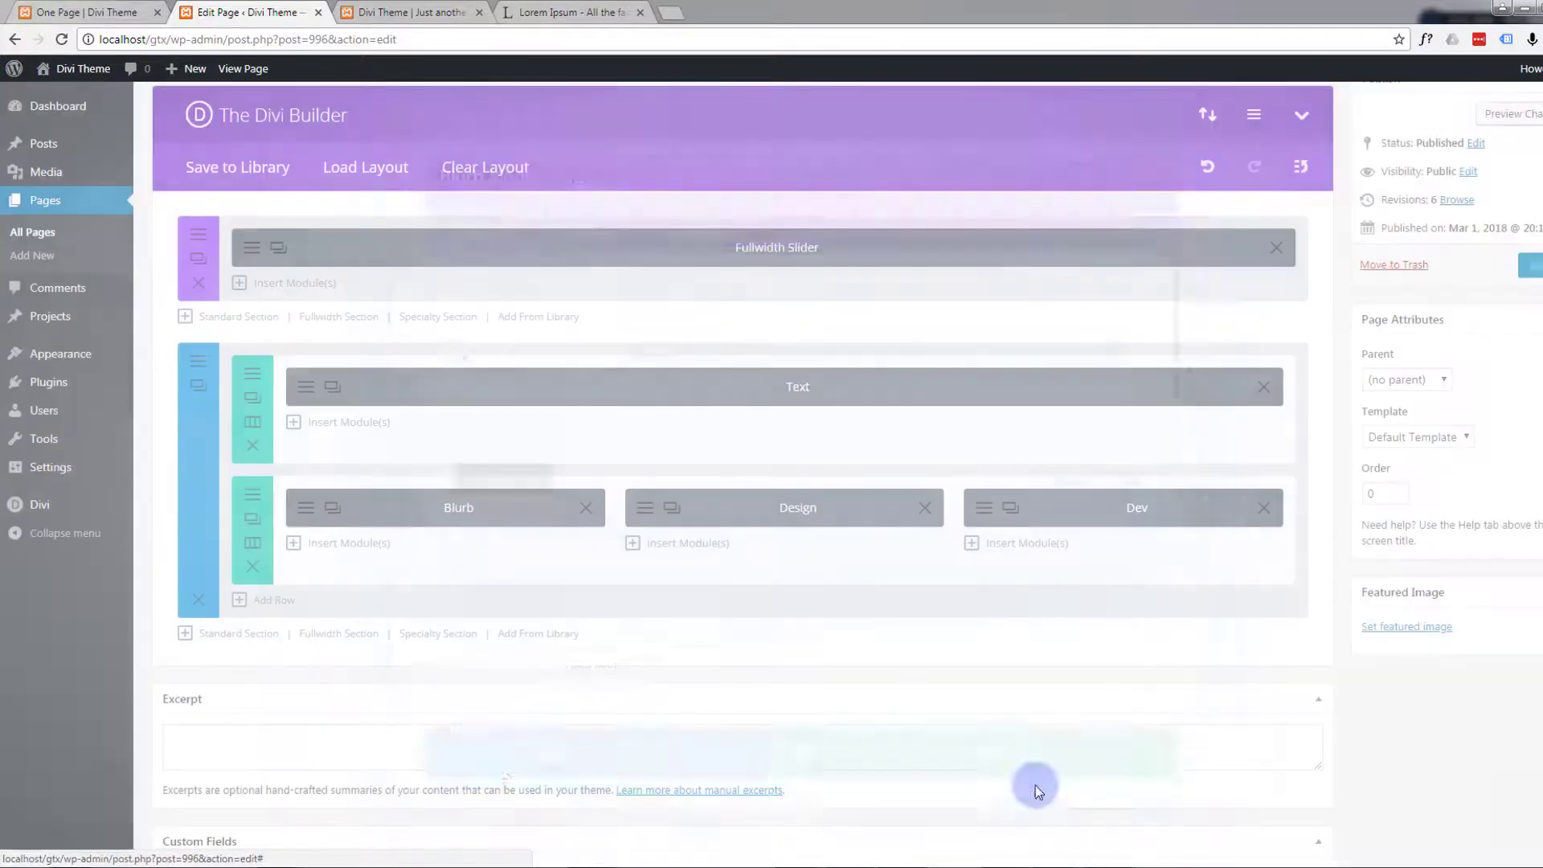
pyautogui.click(397, 14)
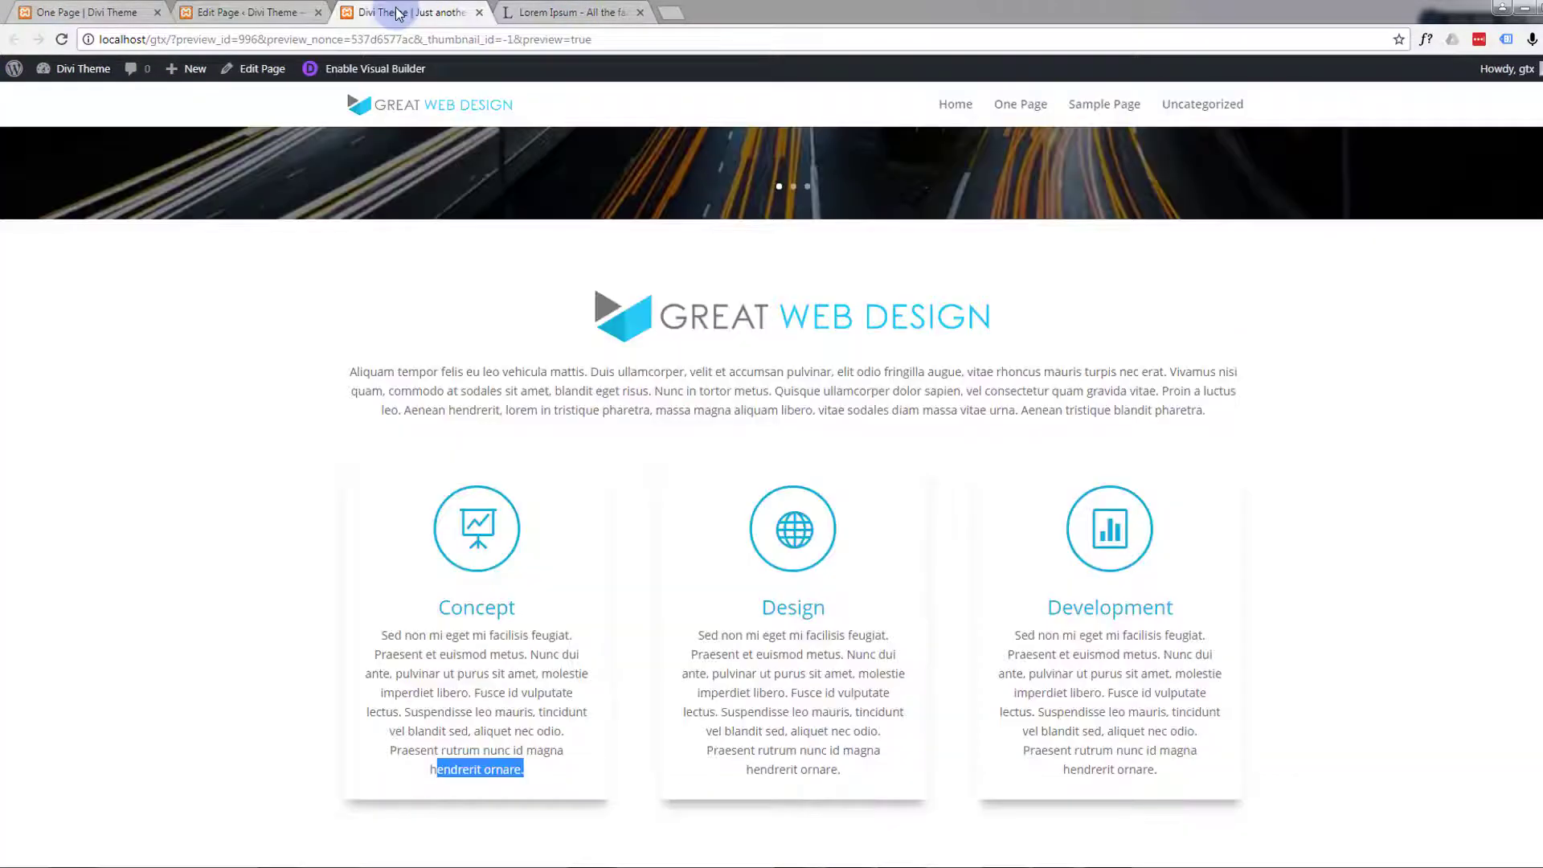
# Enable the Visual Builder and delete the closing sentence "Praesent rutrum nunc id magna hendrerit ornare." from the Concept, Design and Development blurbs
pyautogui.click(353, 71)
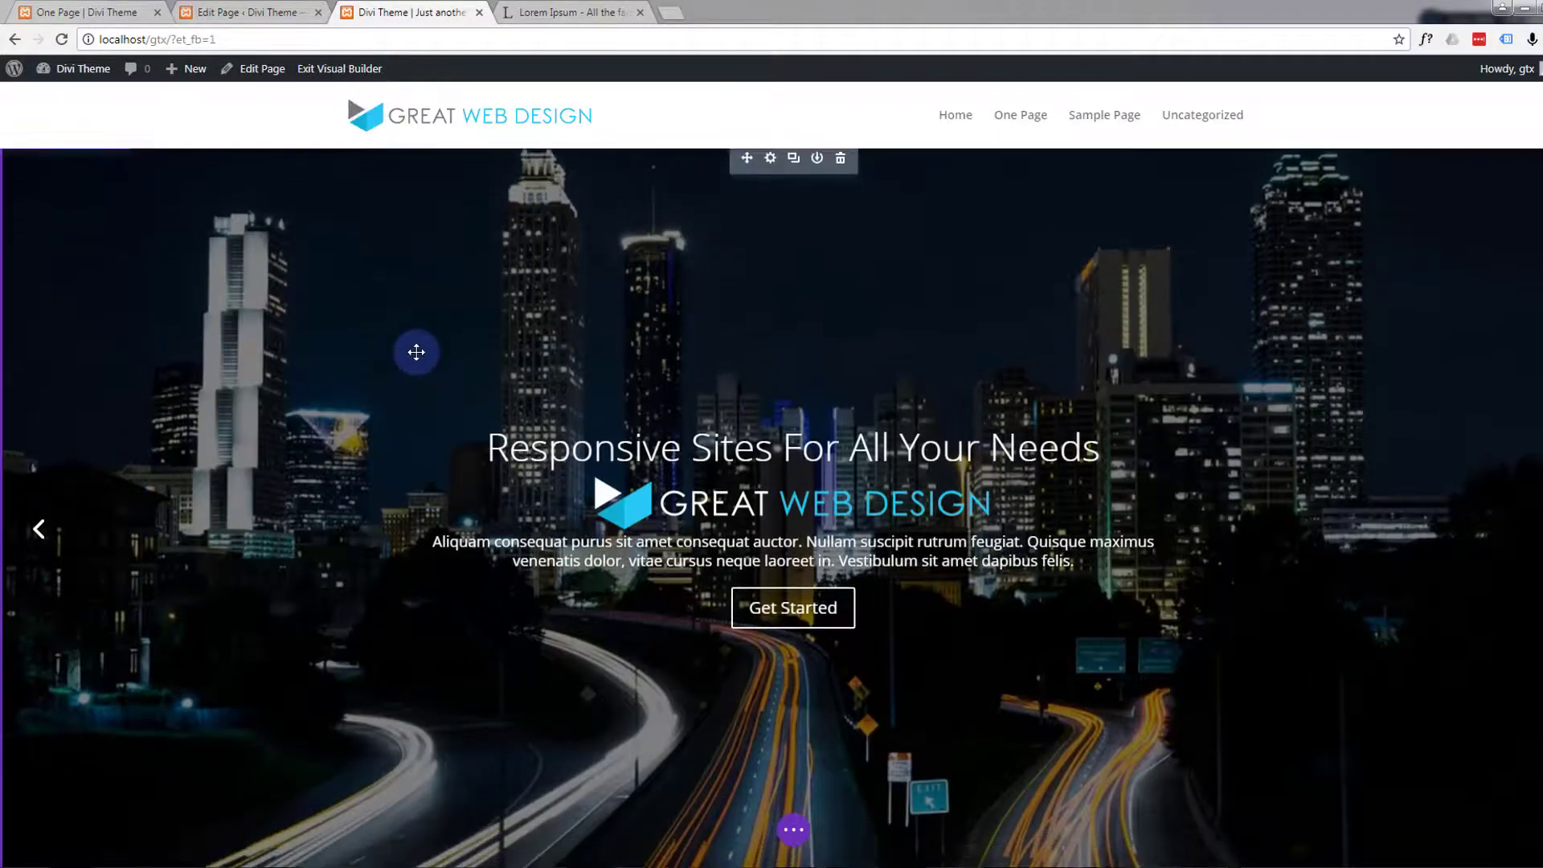
pyautogui.scroll(-9, 415, 351)
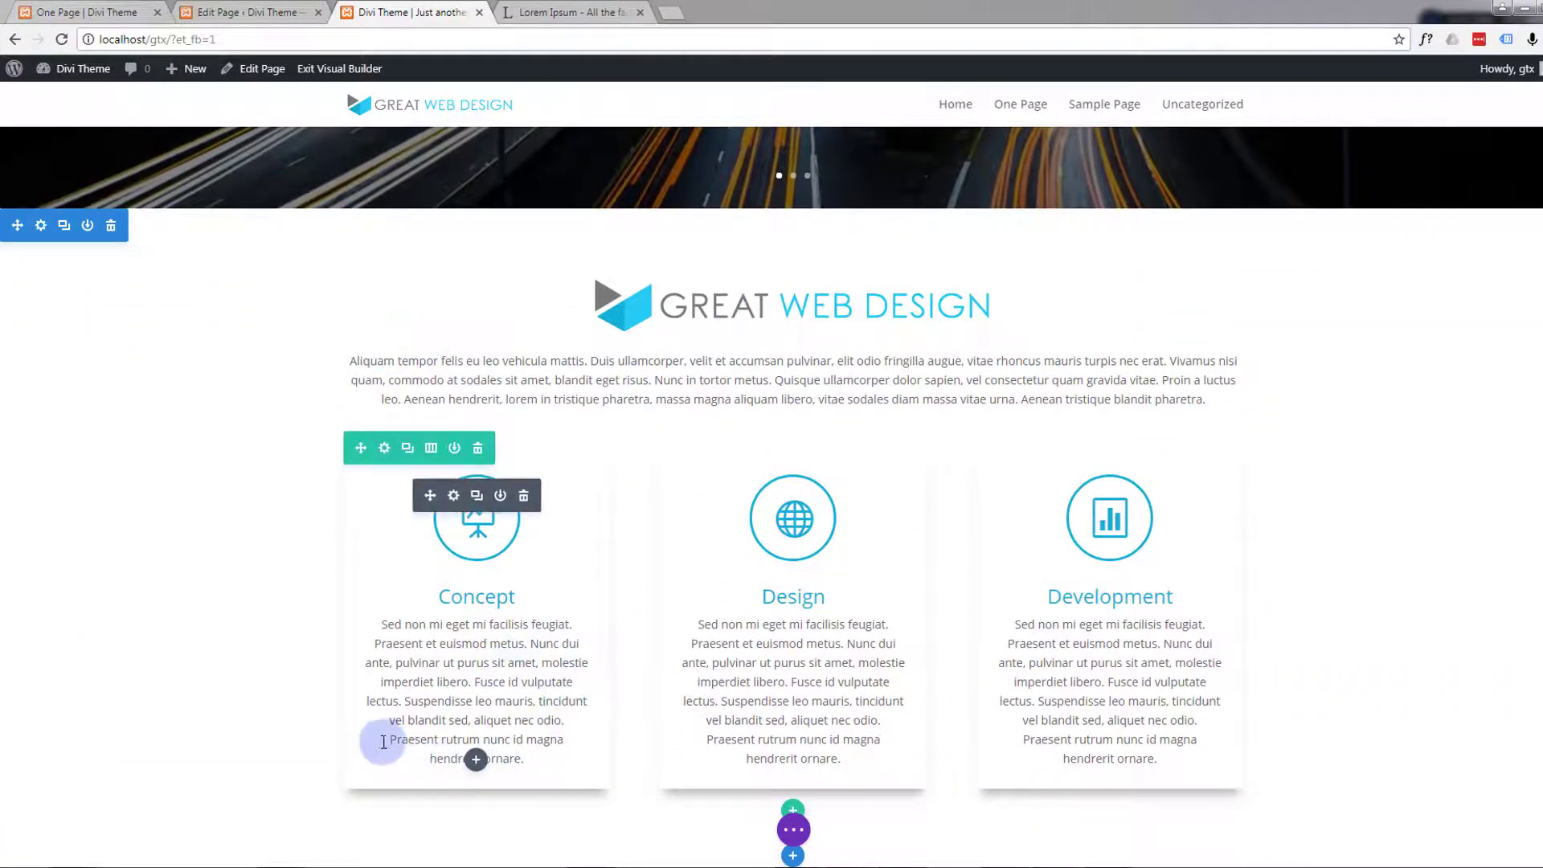
pyautogui.moveTo(390, 739); pyautogui.dragTo(530, 772)
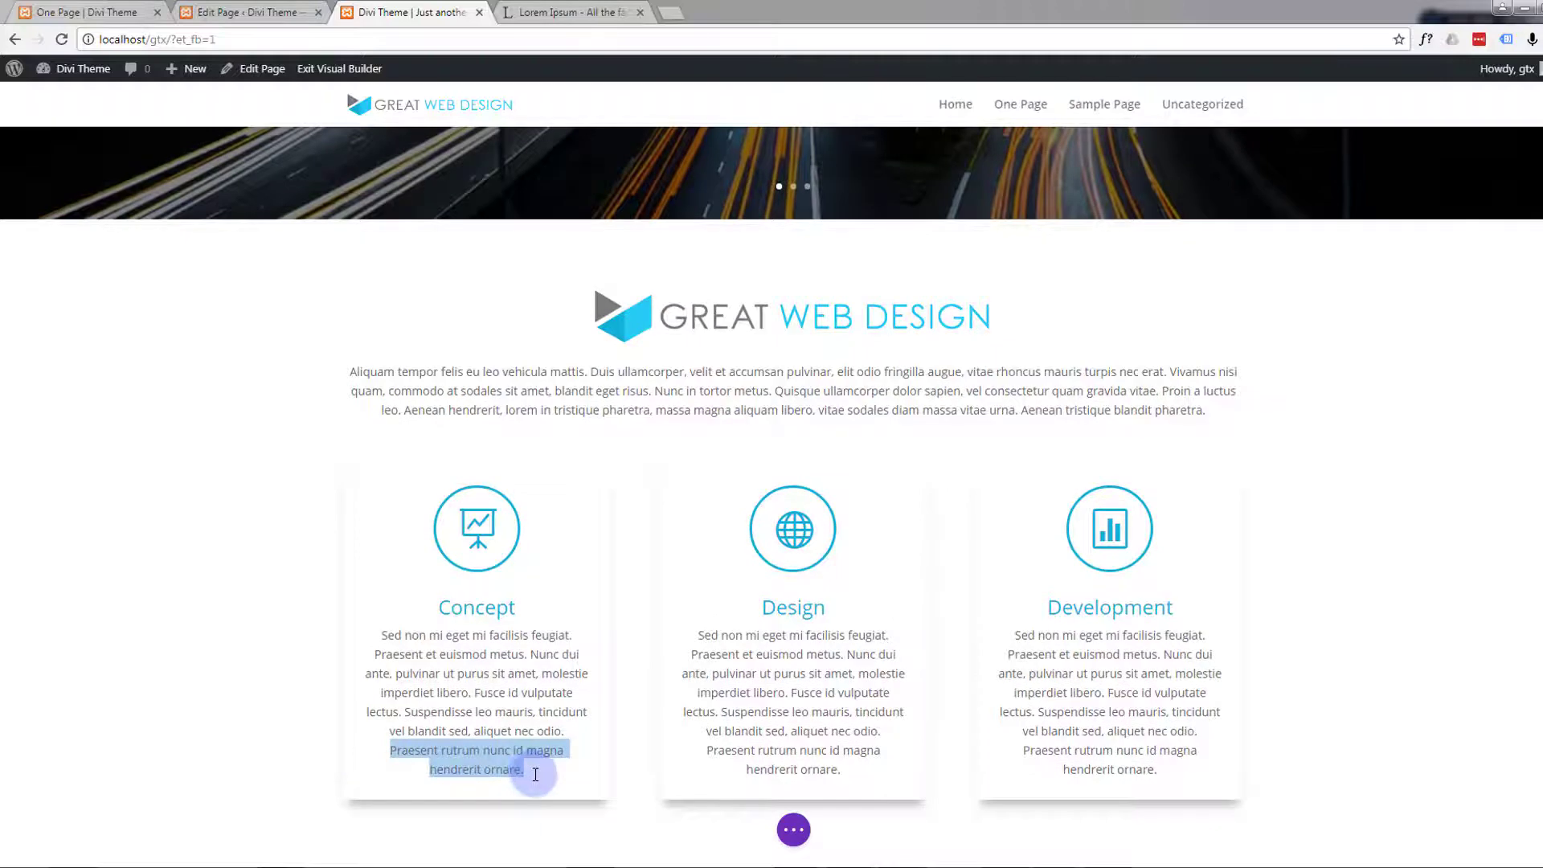
pyautogui.press('BackSpace')
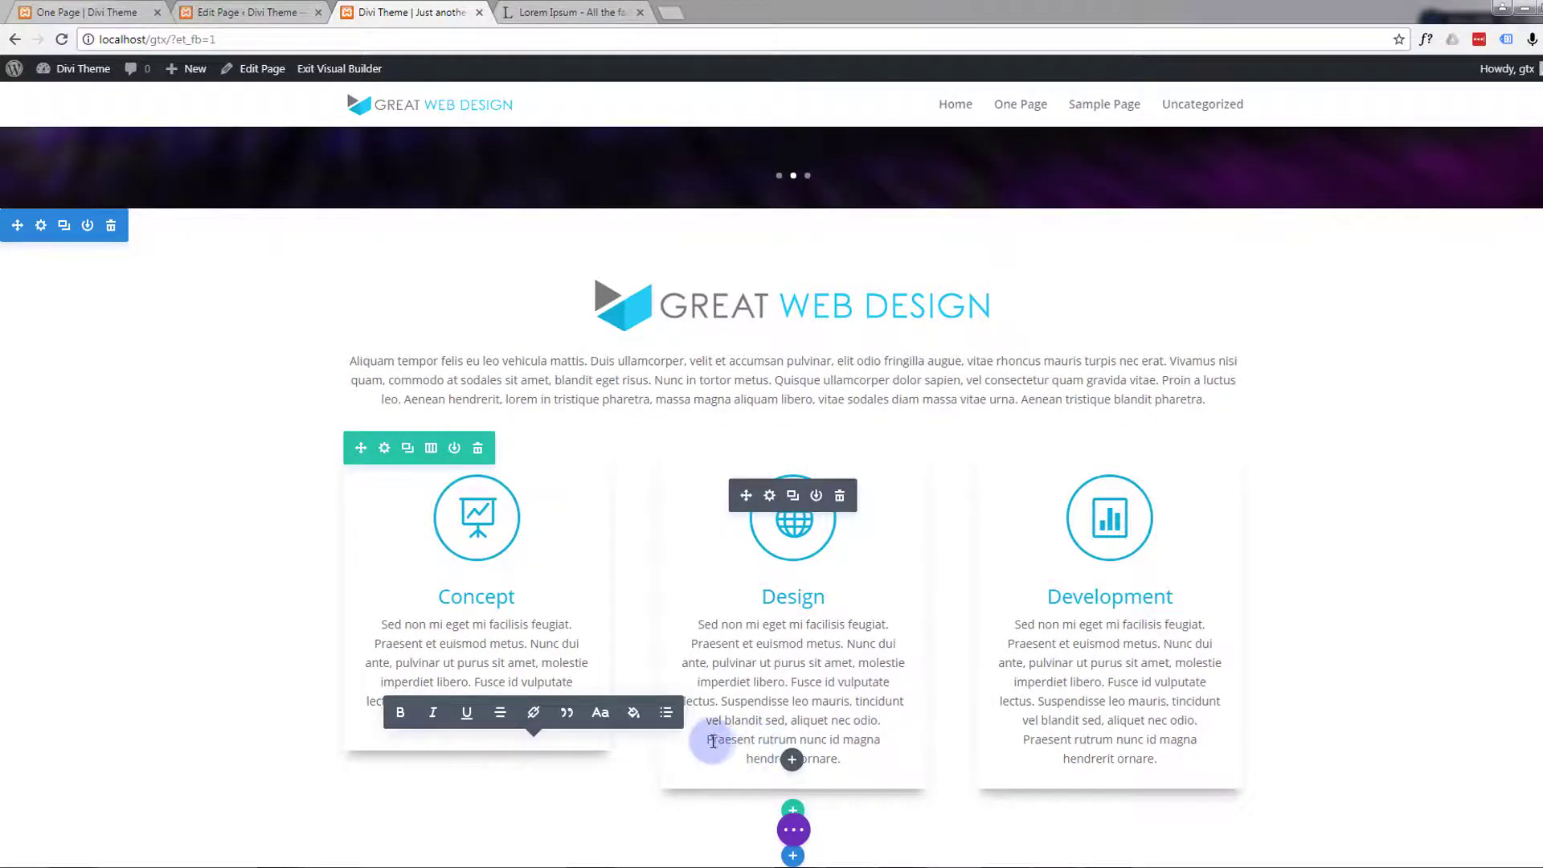
pyautogui.moveTo(712, 740); pyautogui.dragTo(859, 774)
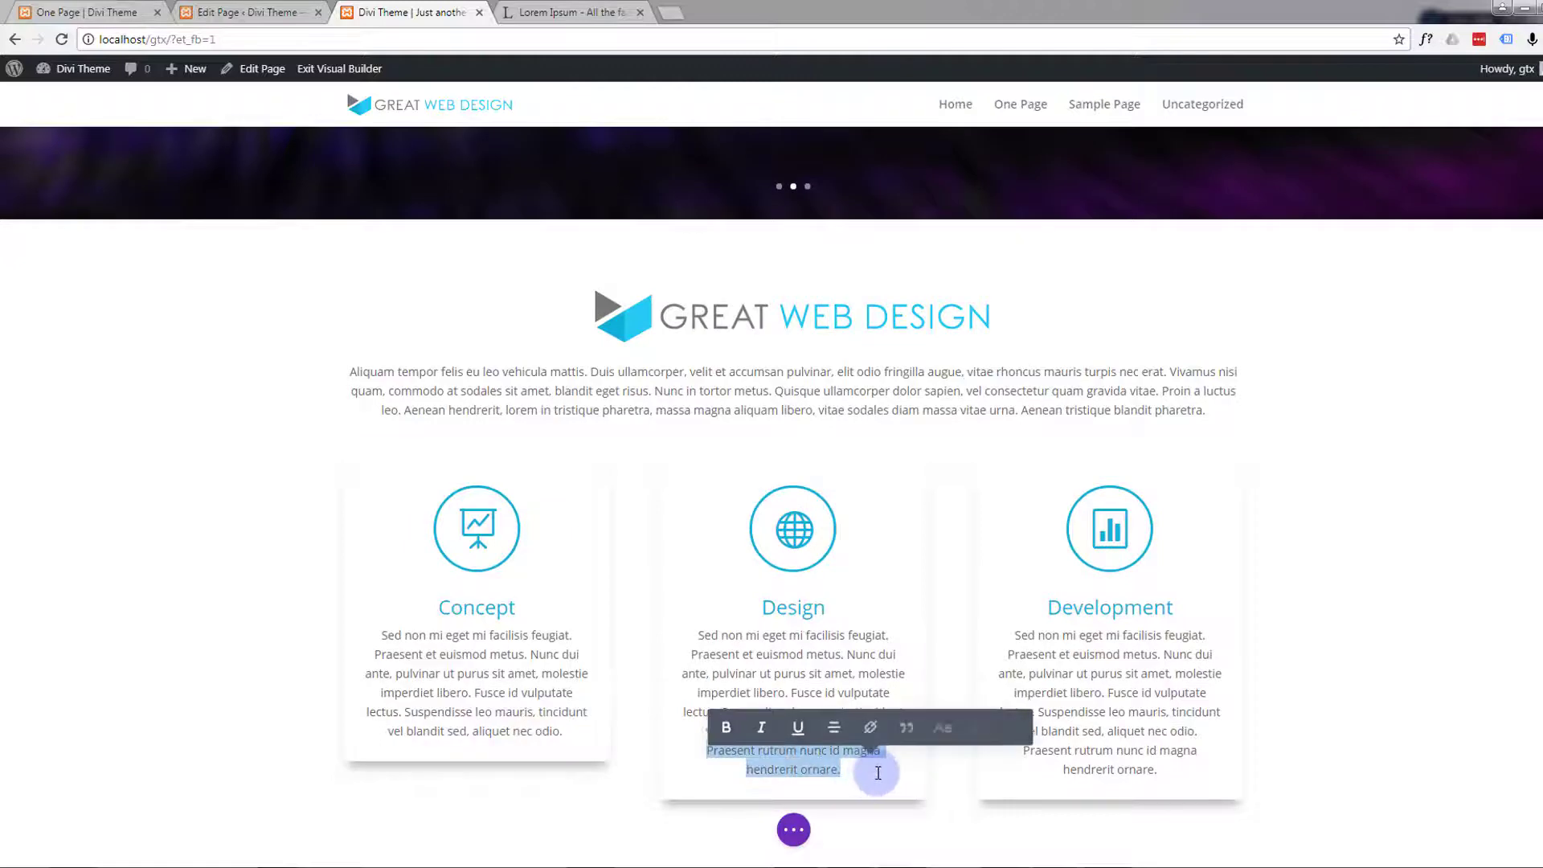
pyautogui.press('BackSpace')
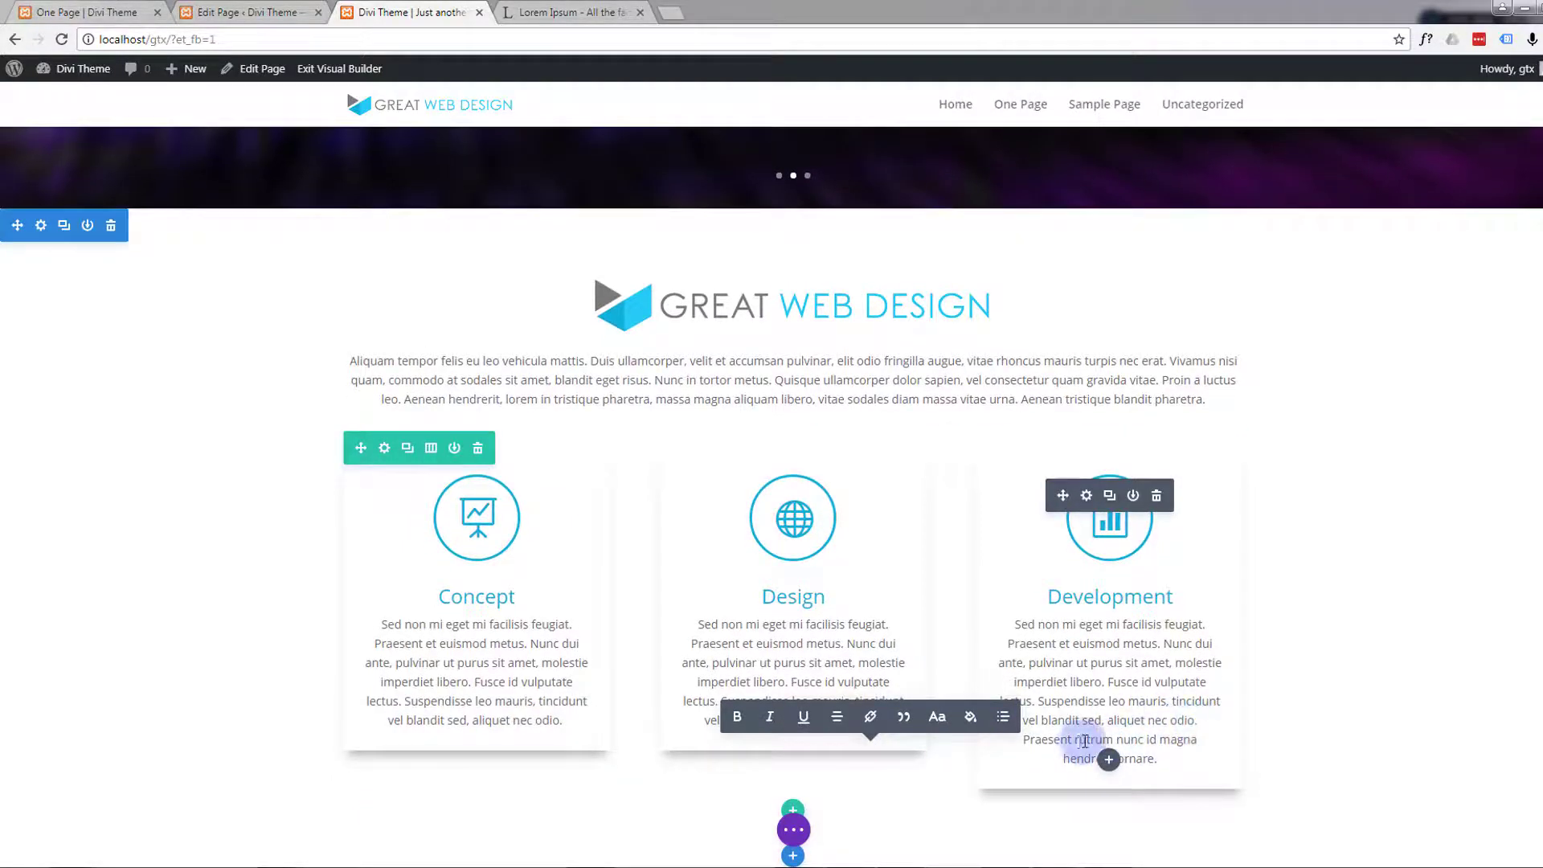
pyautogui.moveTo(1224, 744); pyautogui.dragTo(1226, 764)
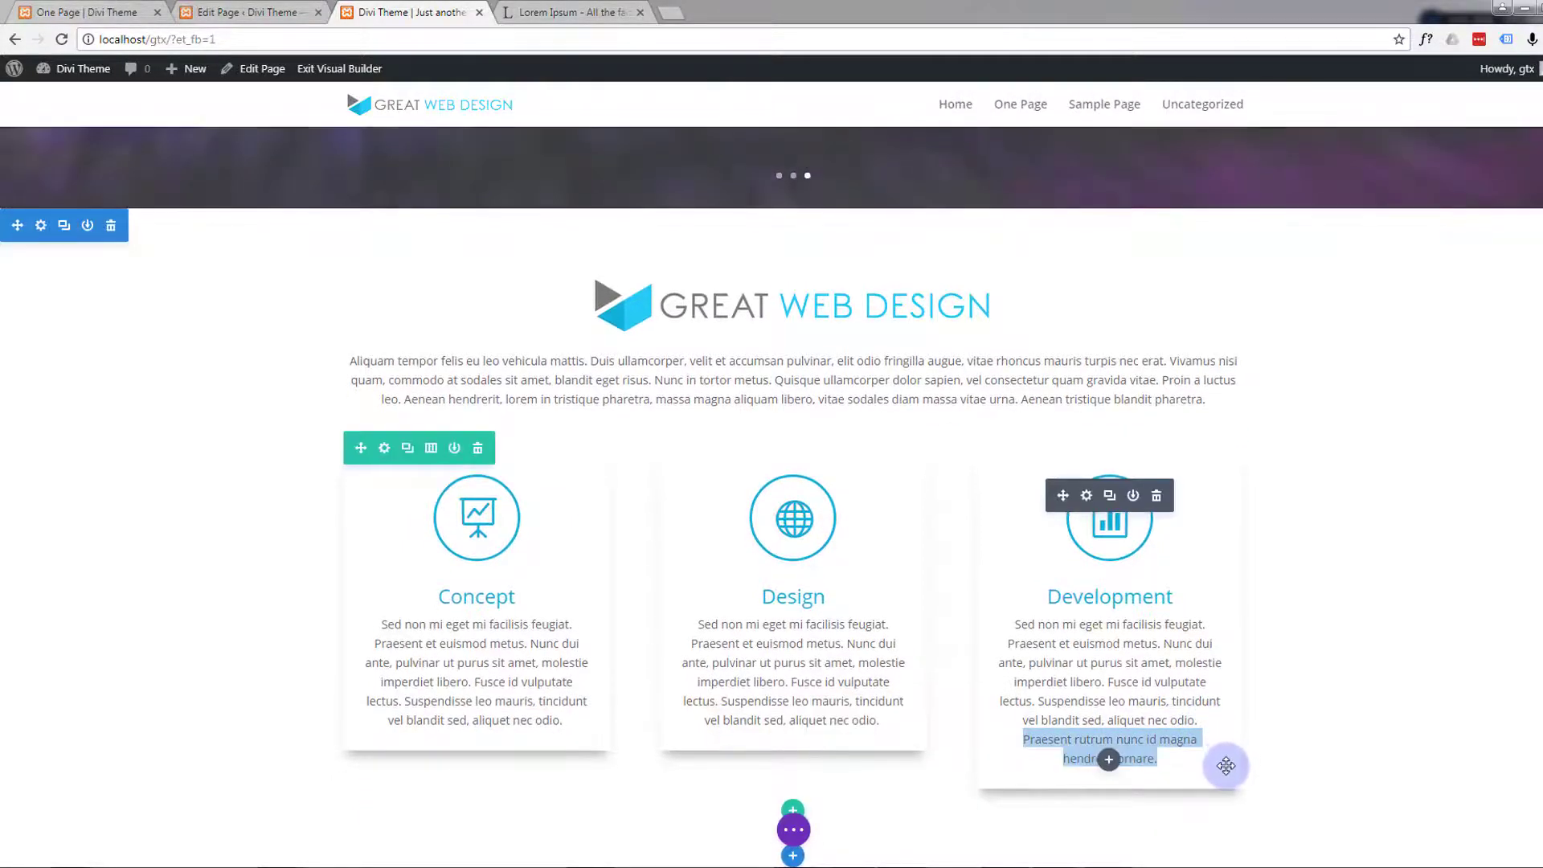
pyautogui.press('BackSpace')
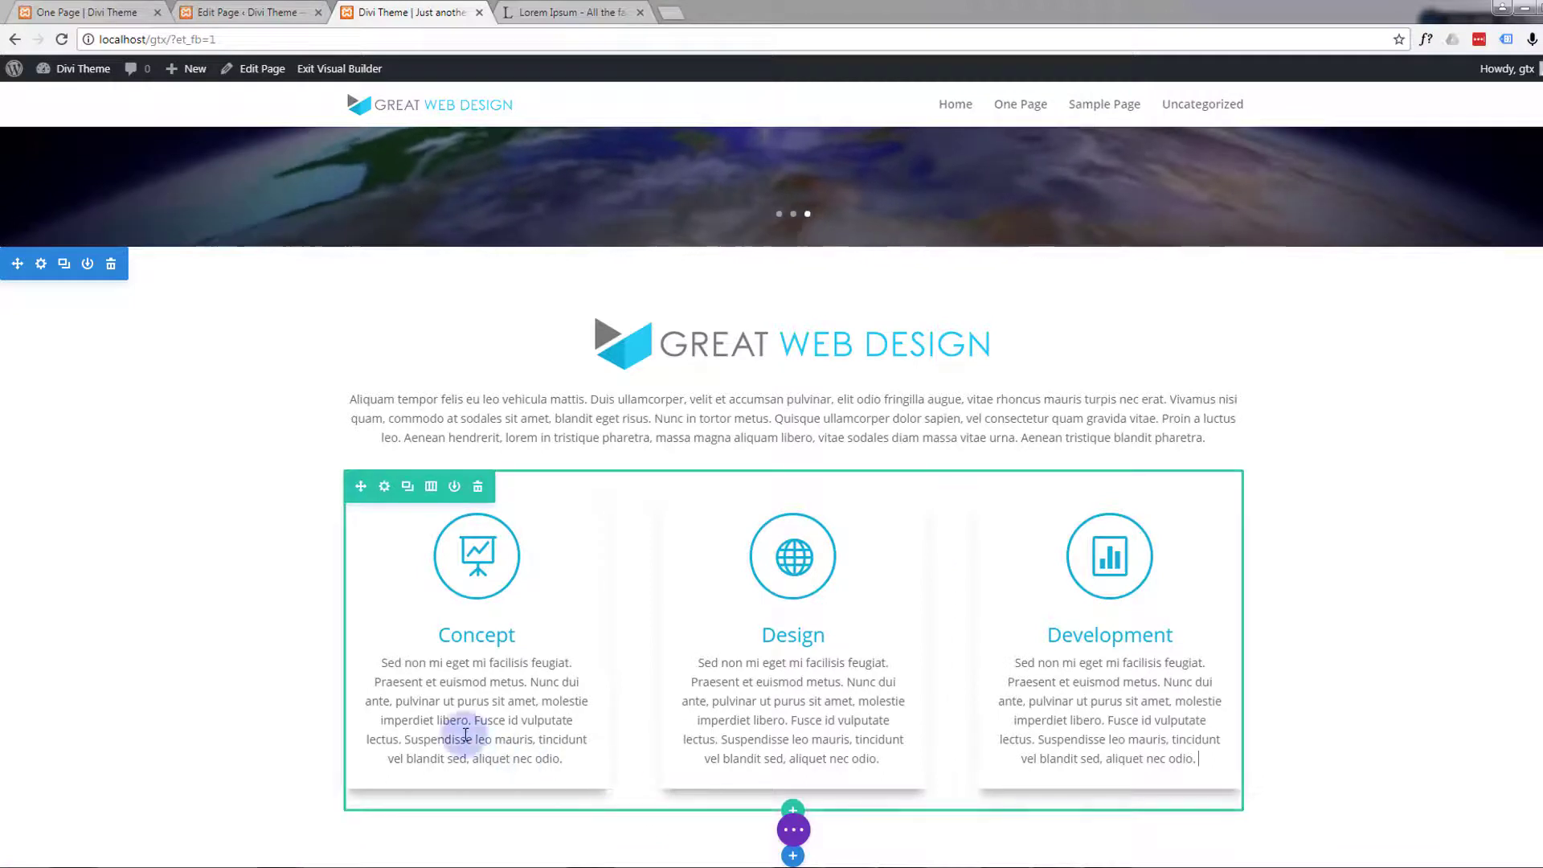
# Copy the Concept blurb's text from "imperdiet libero" through "aliquet nec odio." and append the copy to the end of its paragraph
pyautogui.moveTo(384, 717); pyautogui.dragTo(570, 771)
pyautogui.hotkey('ctrl', 'c')
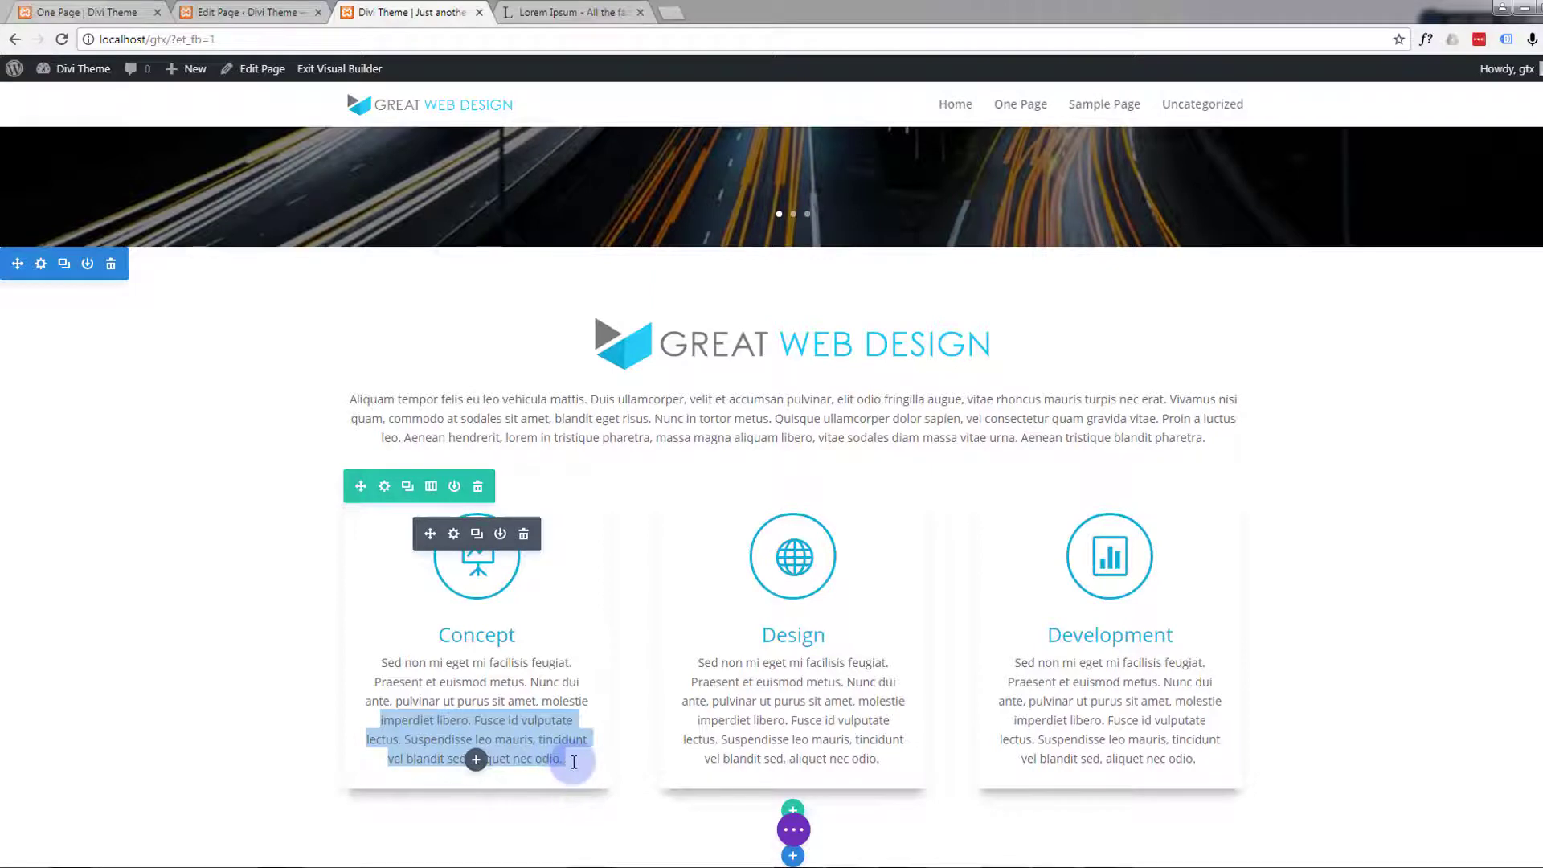
pyautogui.click(574, 762)
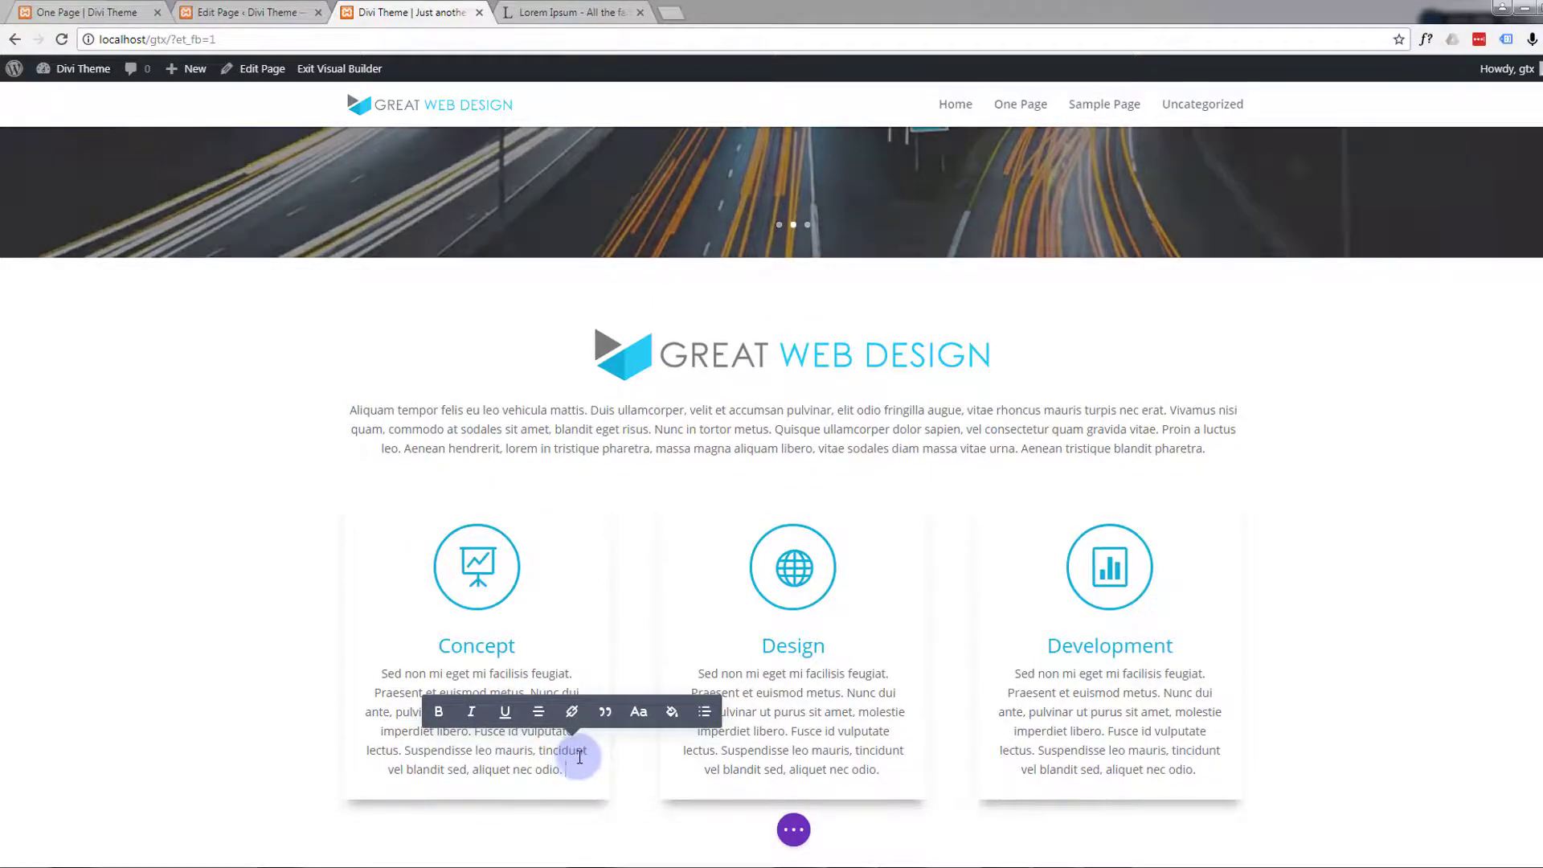
pyautogui.hotkey('ctrl', 'v')
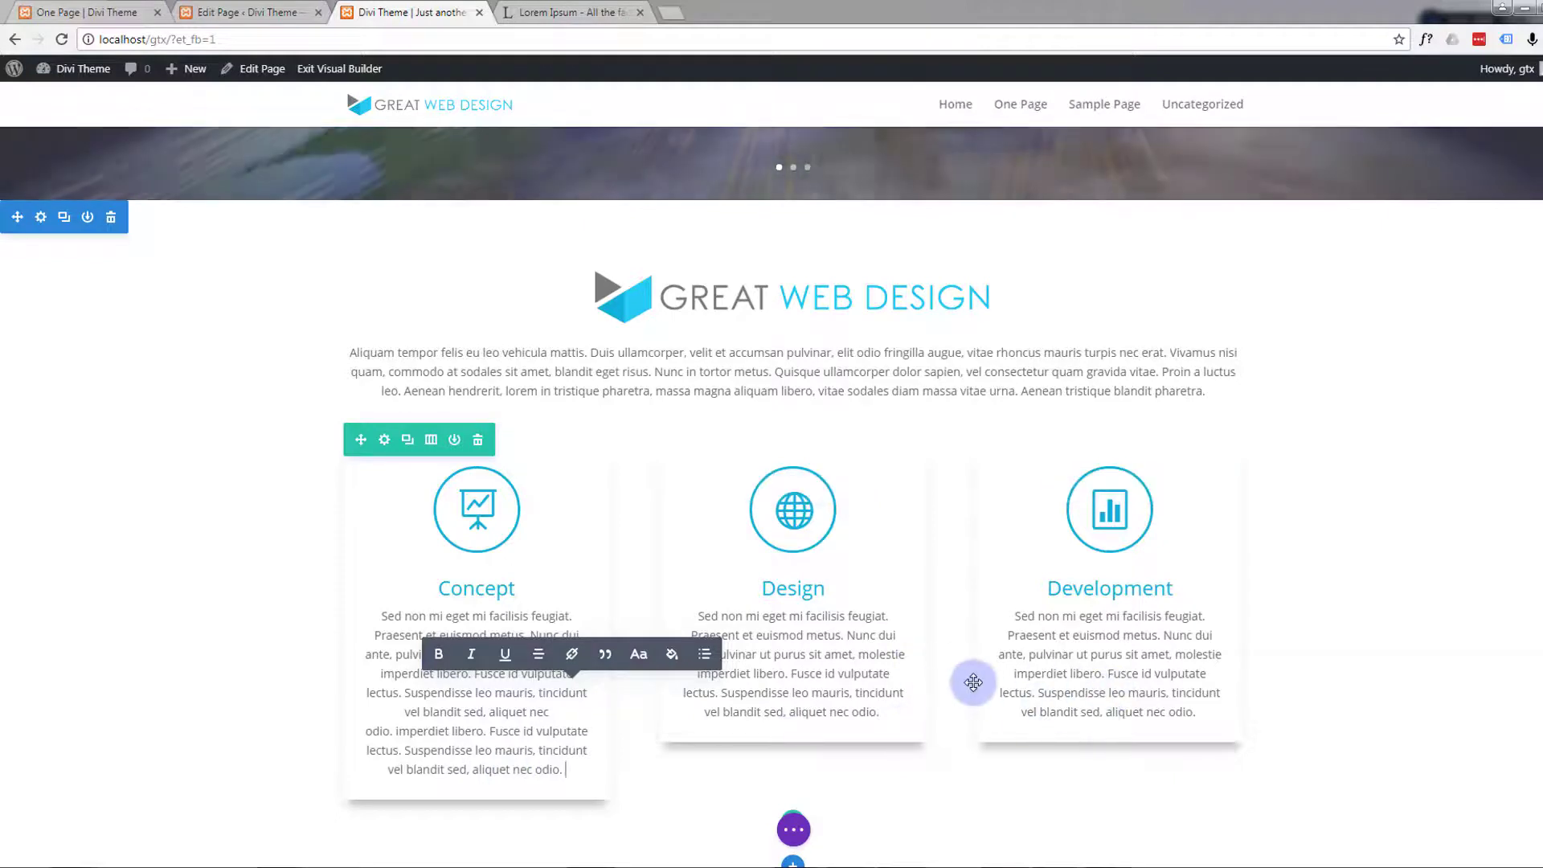
pyautogui.click(413, 670)
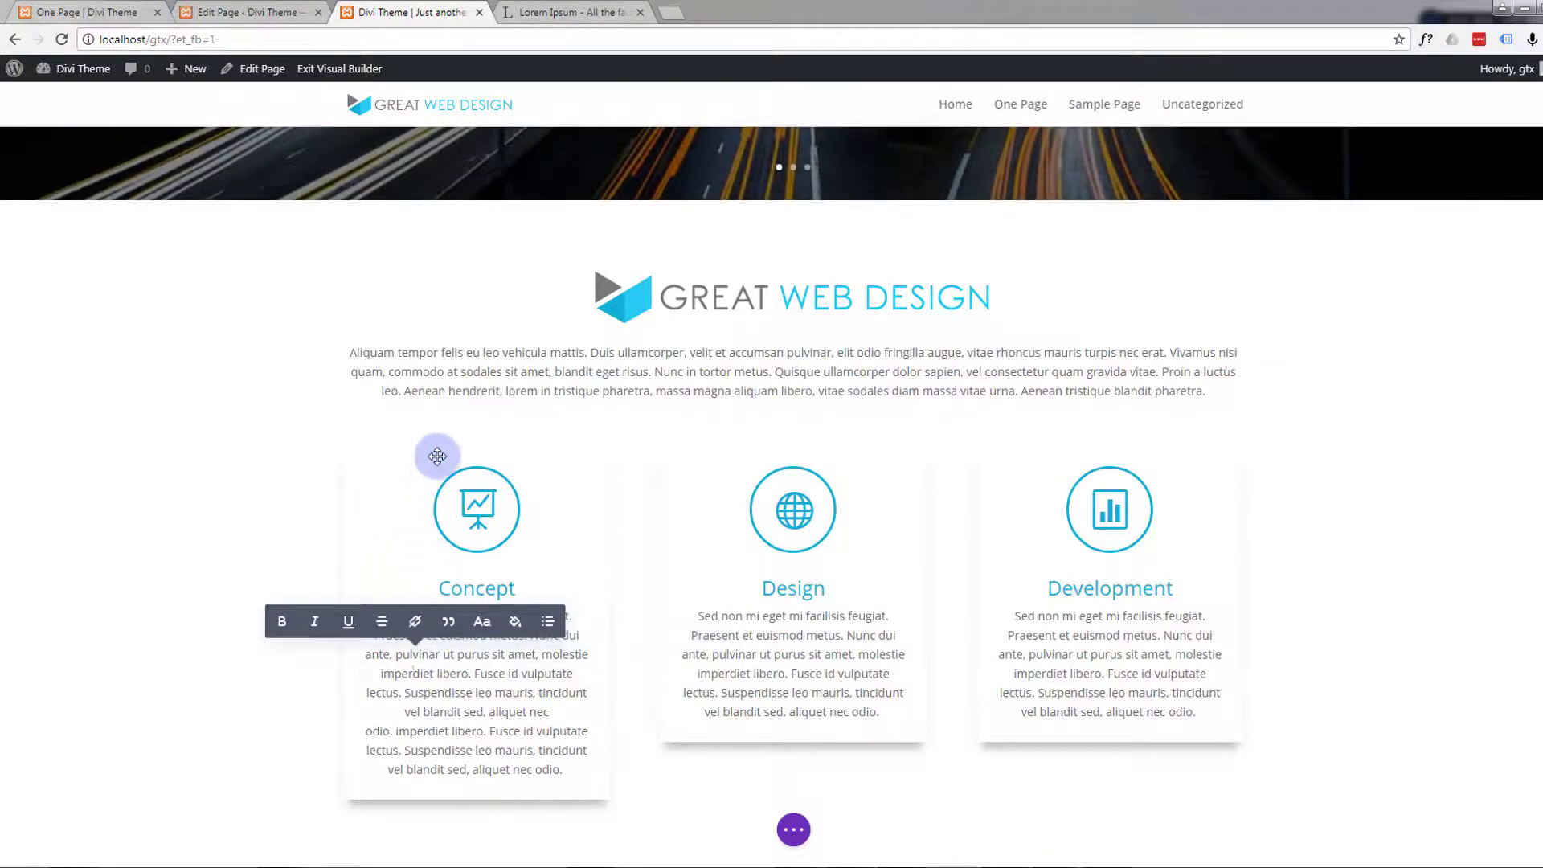
pyautogui.click(547, 474)
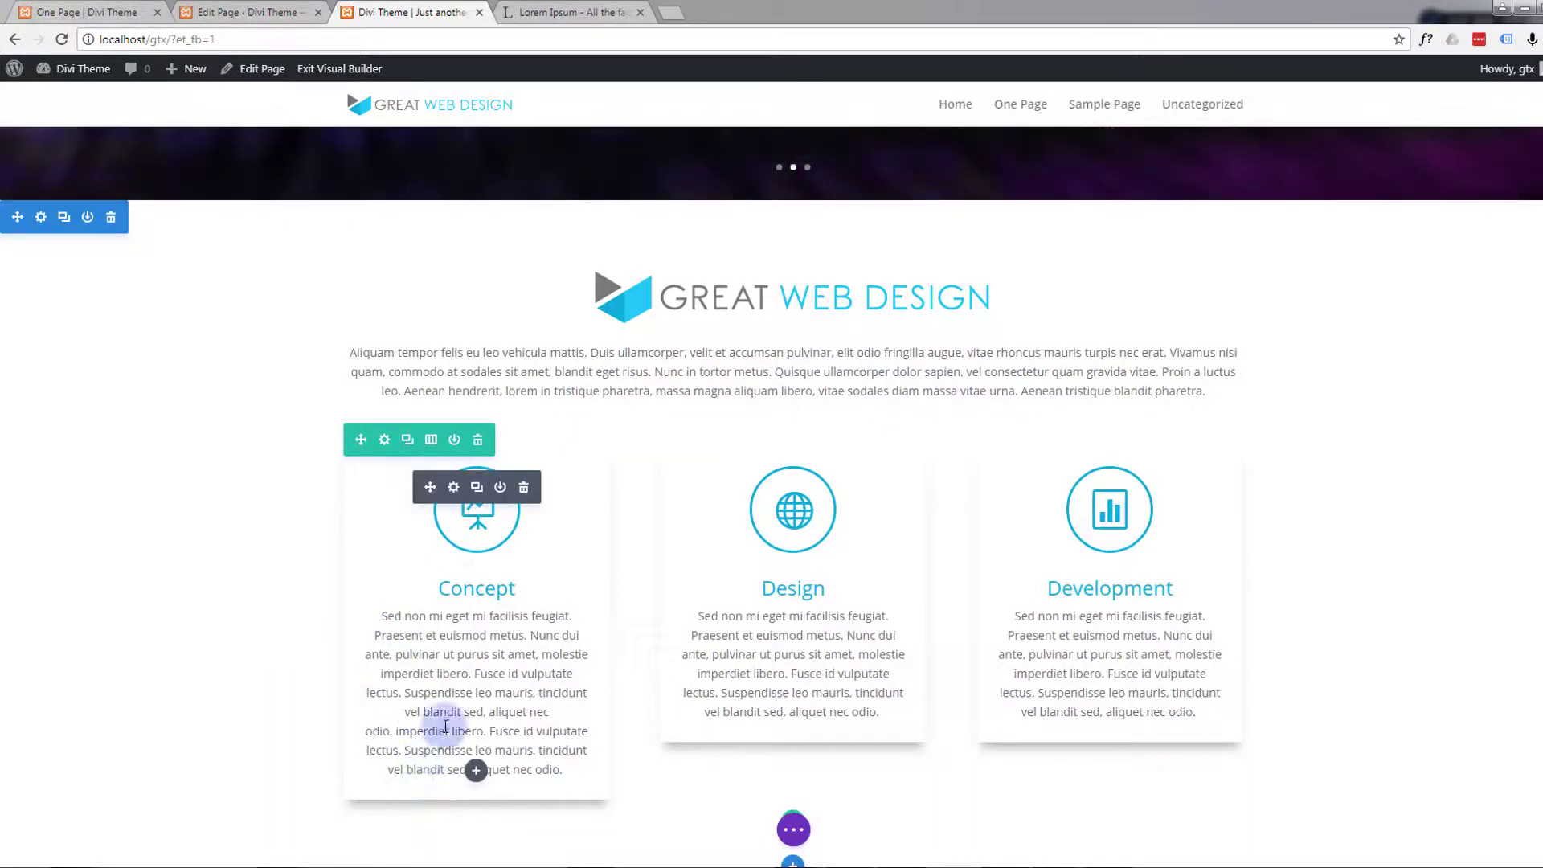
# Set the Concept blurb's main element custom CSS to min-height:425px, copy the rule and save the blurb
pyautogui.click(454, 488)
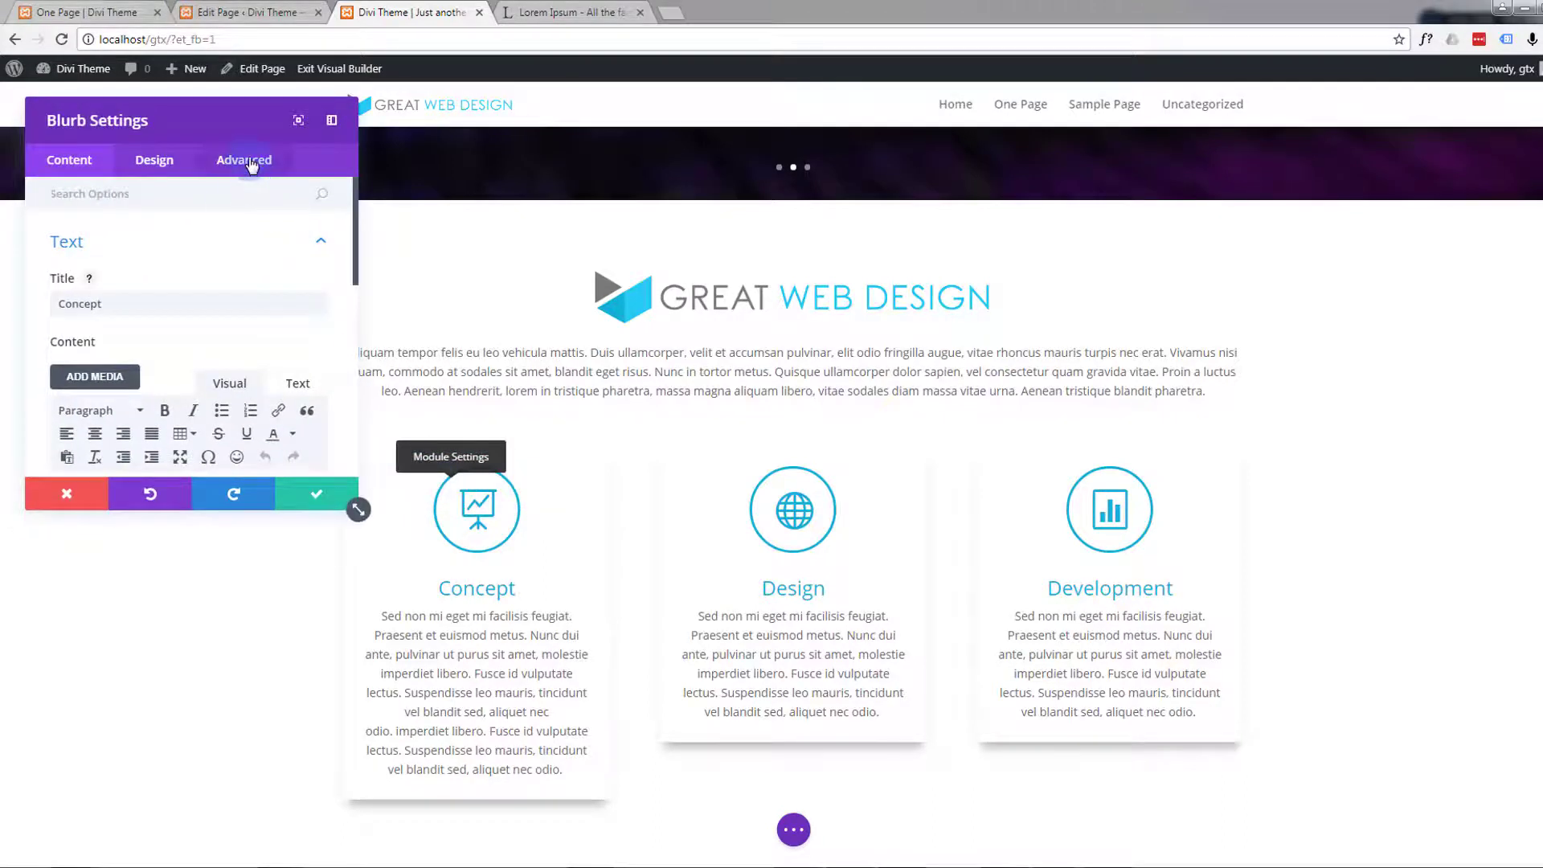
pyautogui.click(245, 161)
pyautogui.click(169, 302)
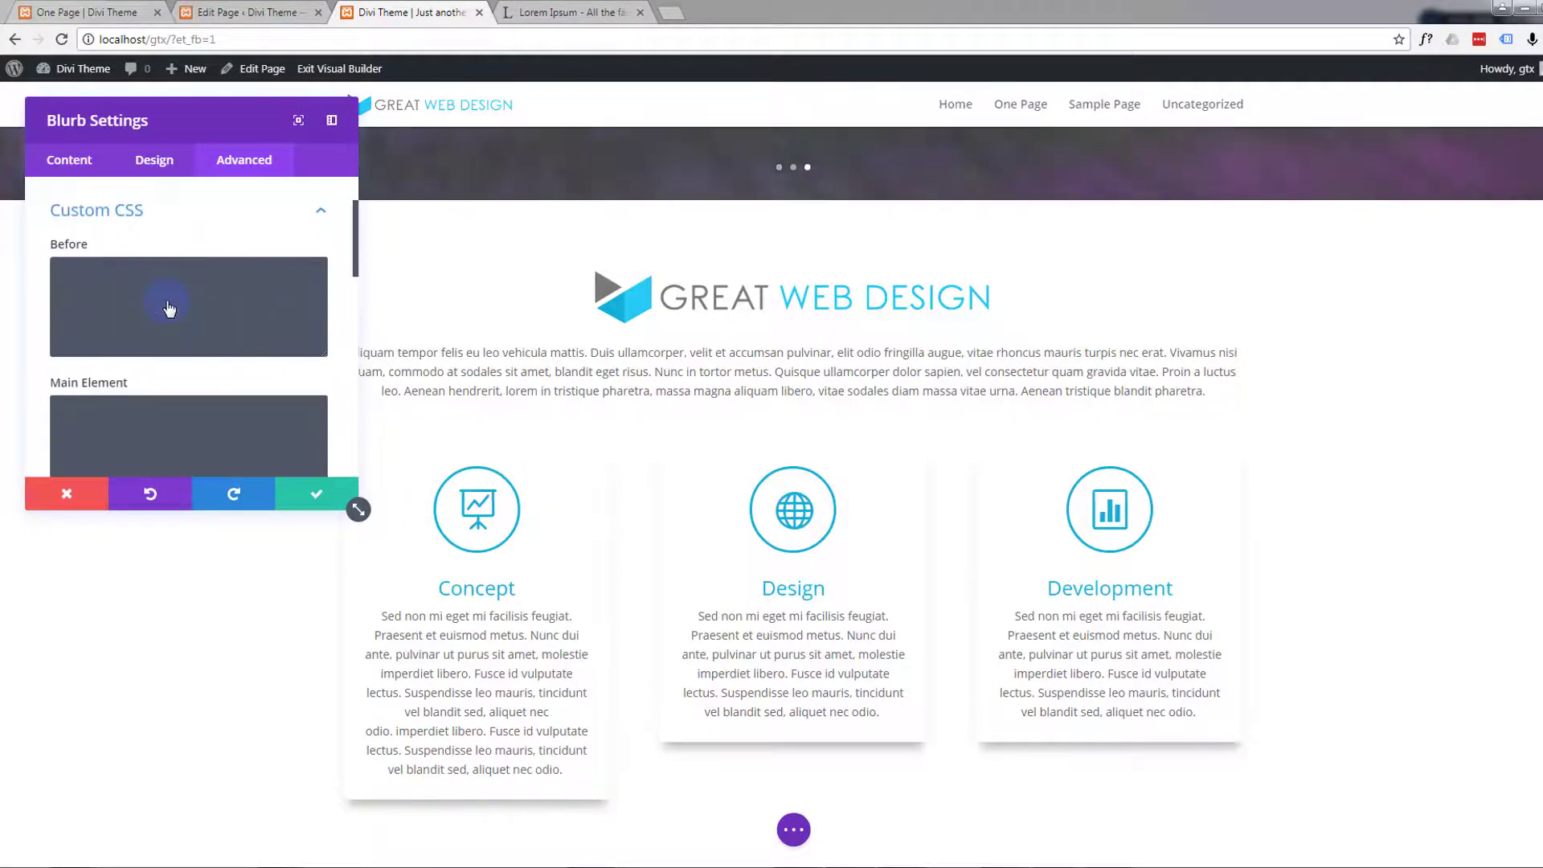
pyautogui.scroll(-3, 166, 297)
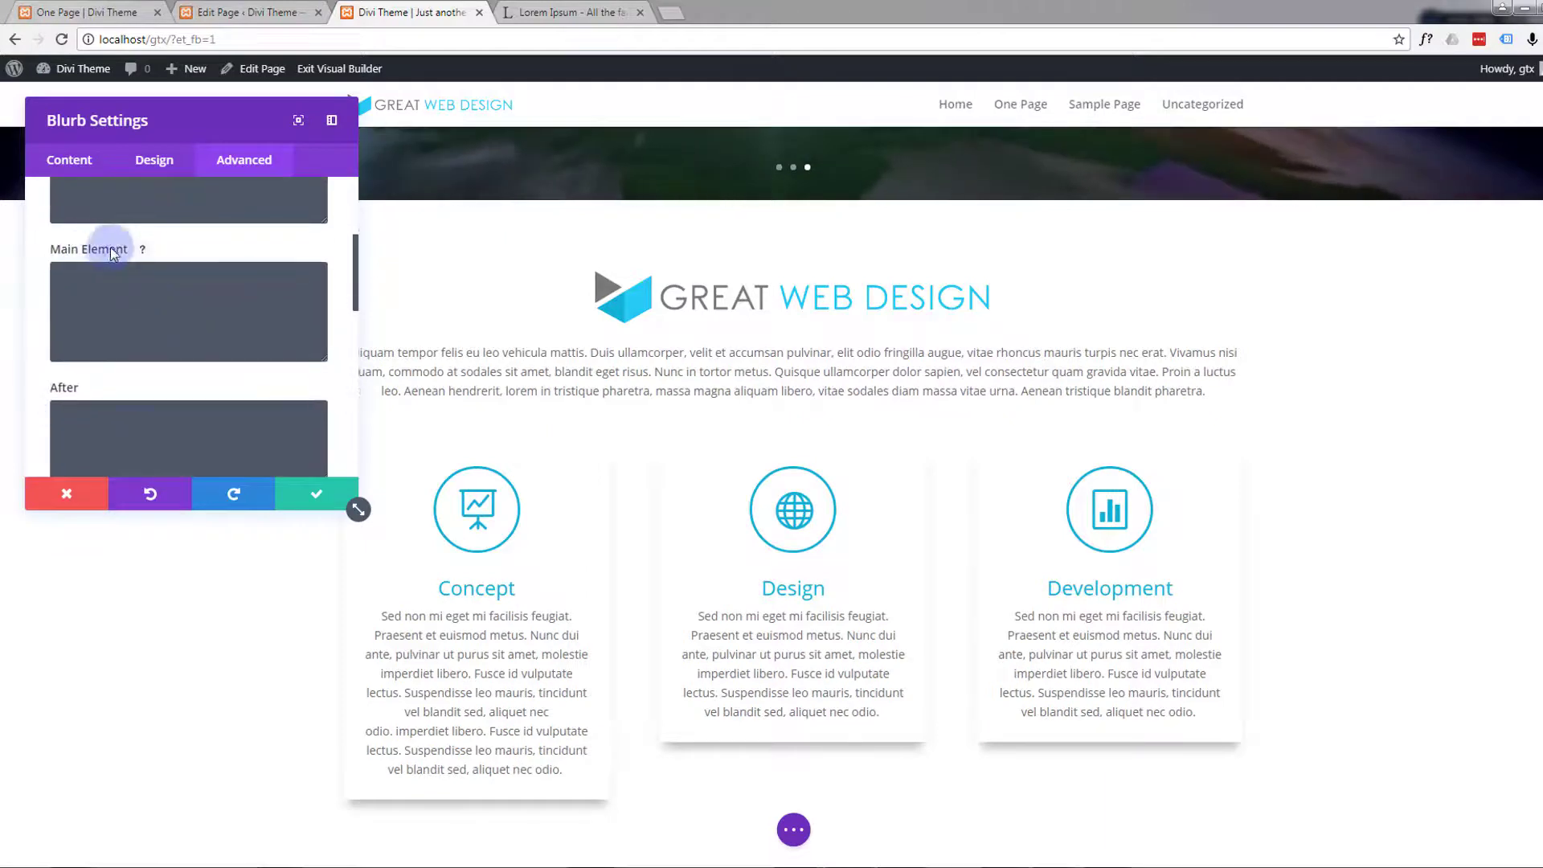
pyautogui.click(149, 267)
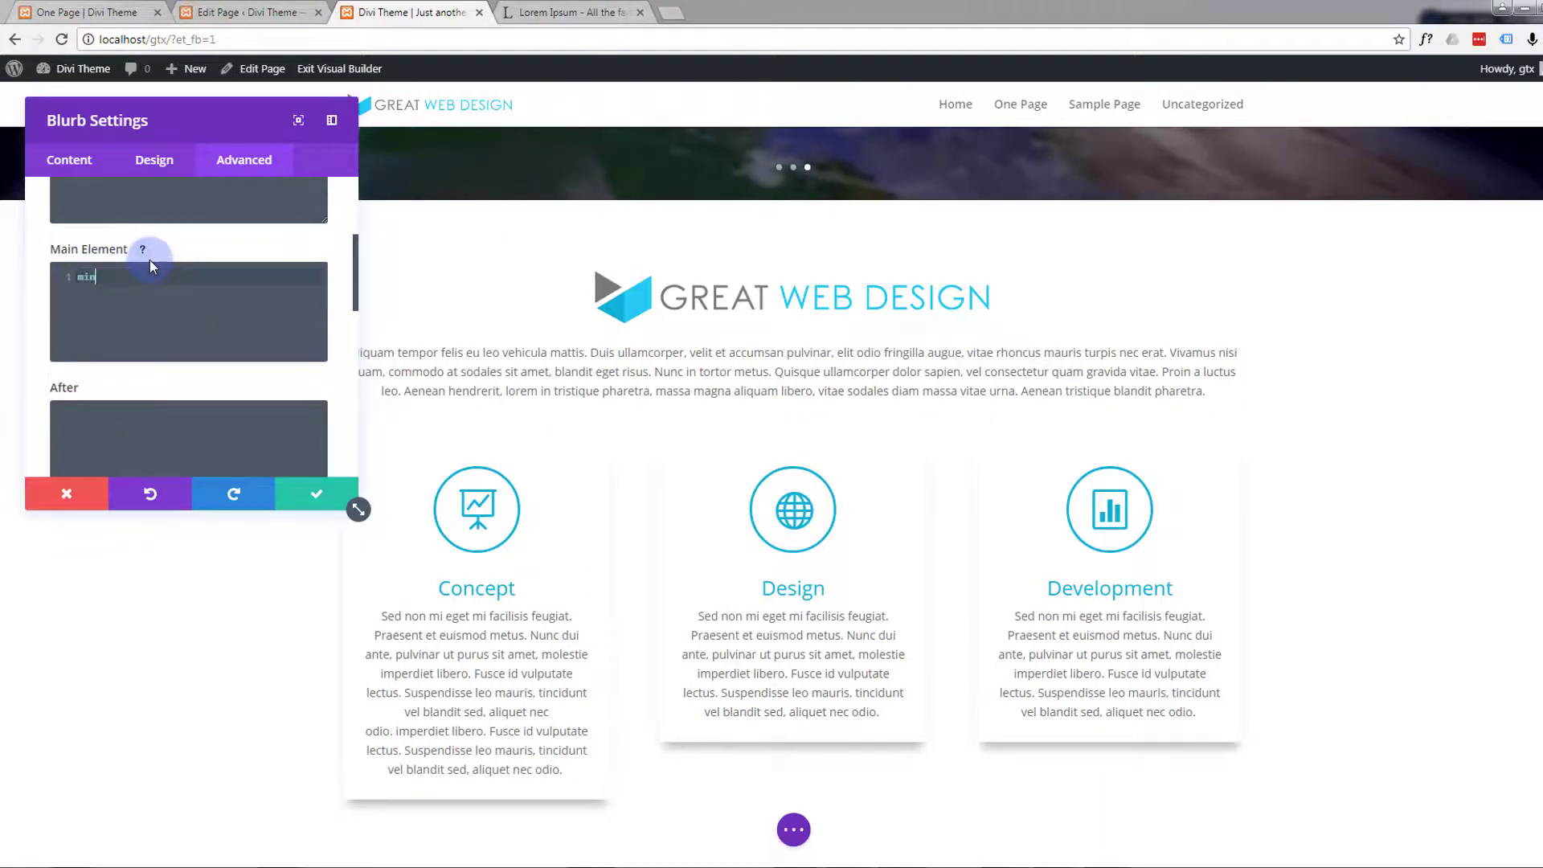
pyautogui.write('min-hei')
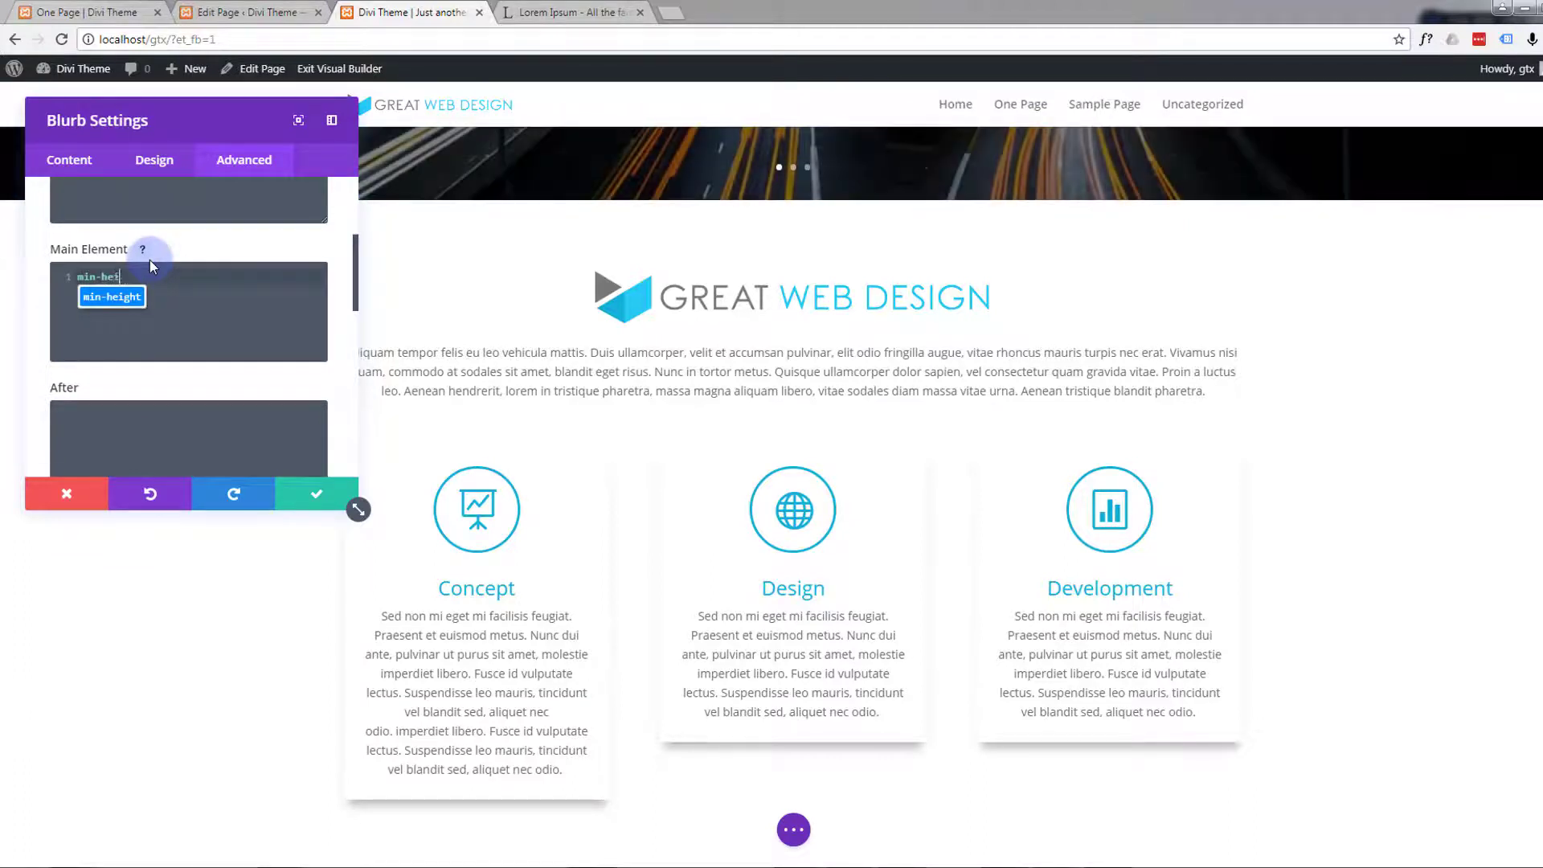
pyautogui.write('ght:450p')
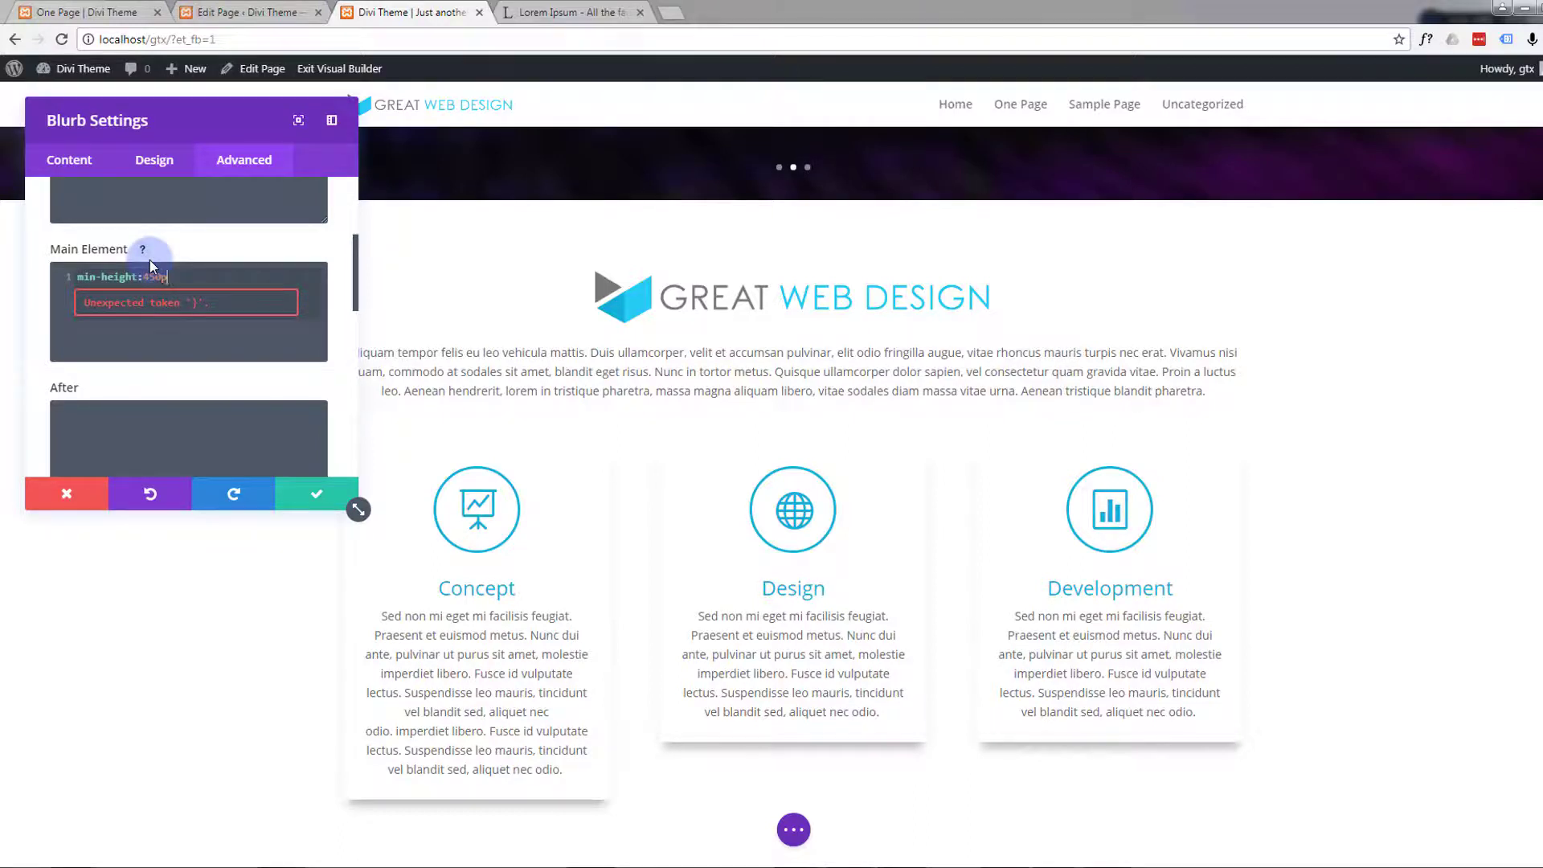
pyautogui.write('x')
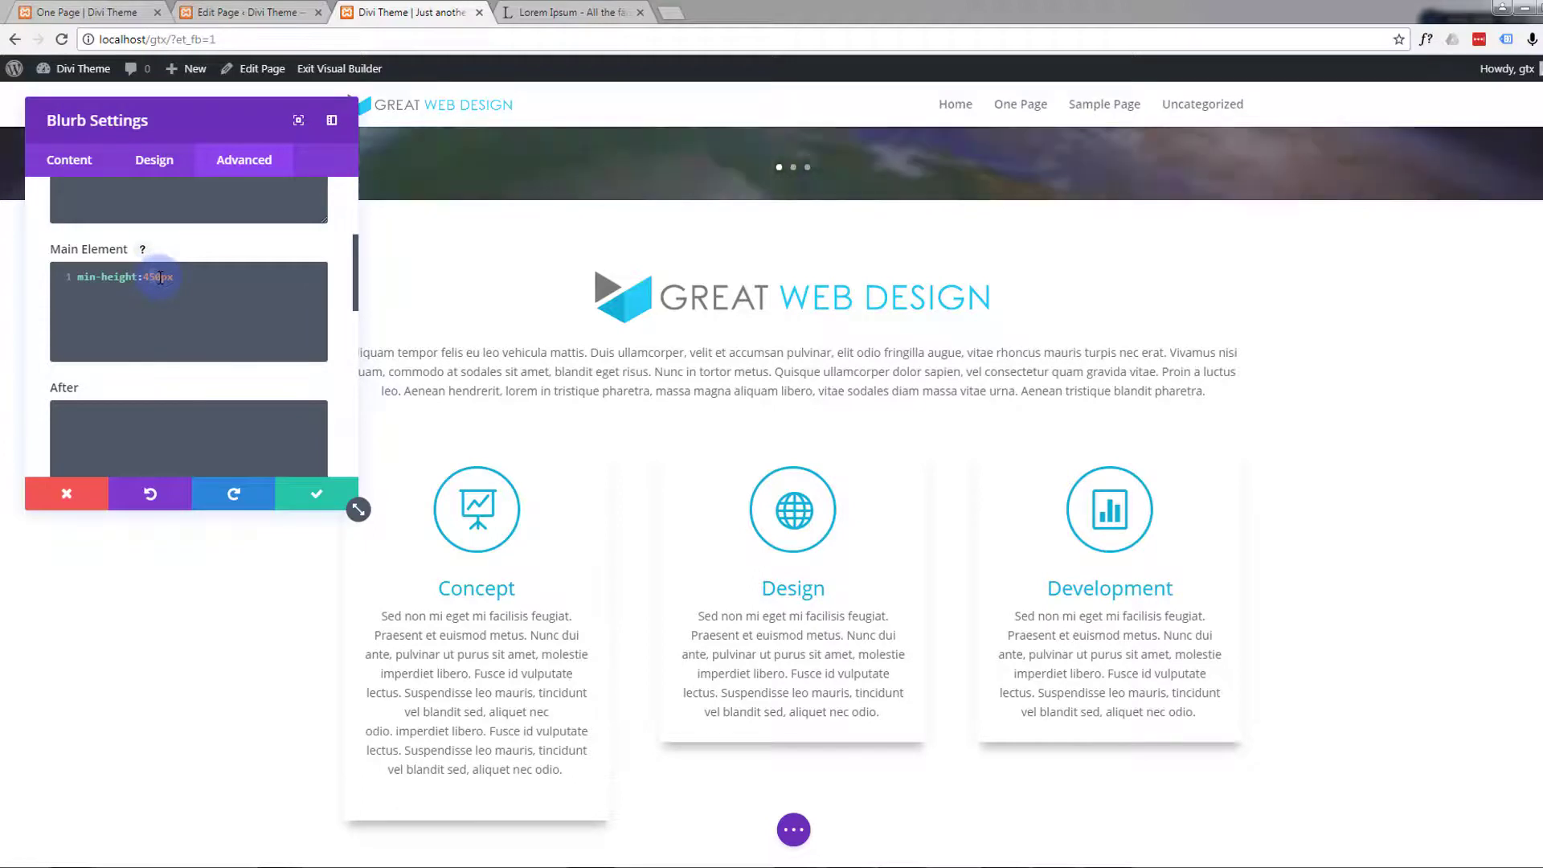
pyautogui.write('25')
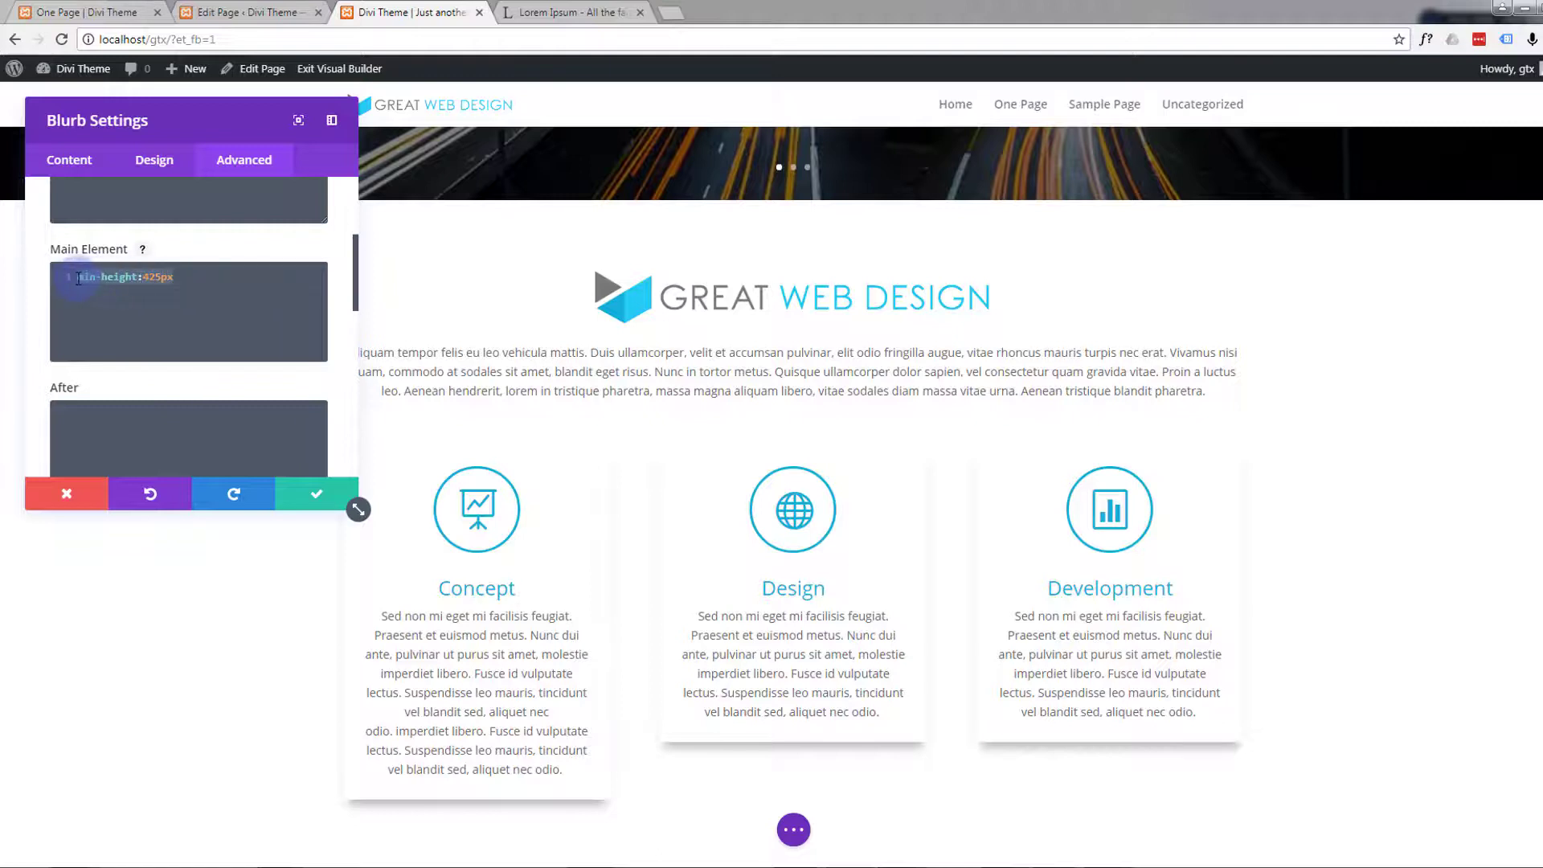
pyautogui.moveTo(77, 279); pyautogui.dragTo(192, 280)
pyautogui.hotkey('ctrl', 'c')
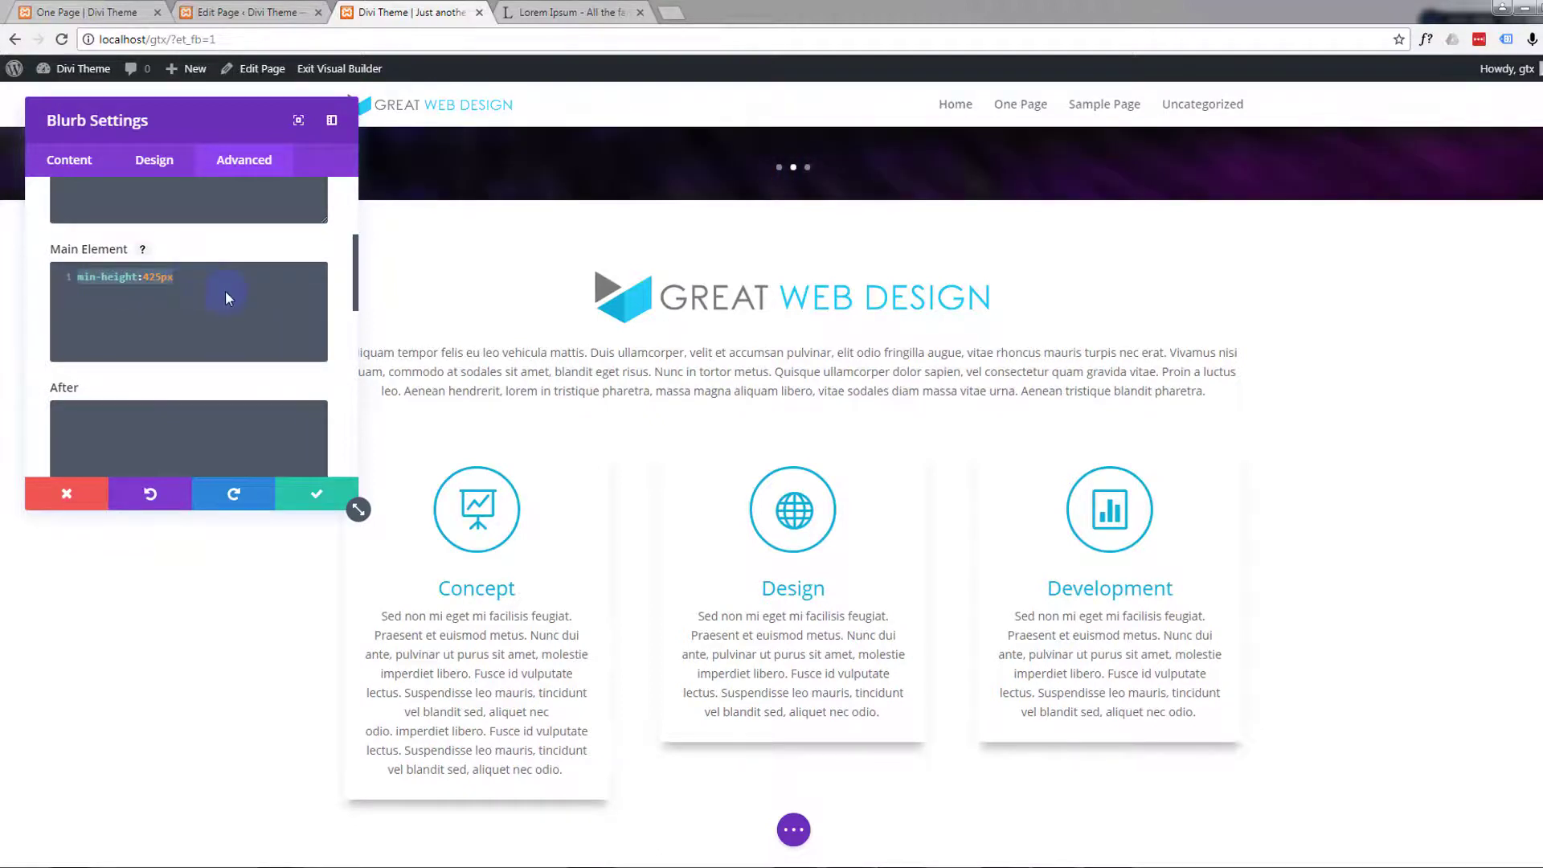
pyautogui.click(319, 498)
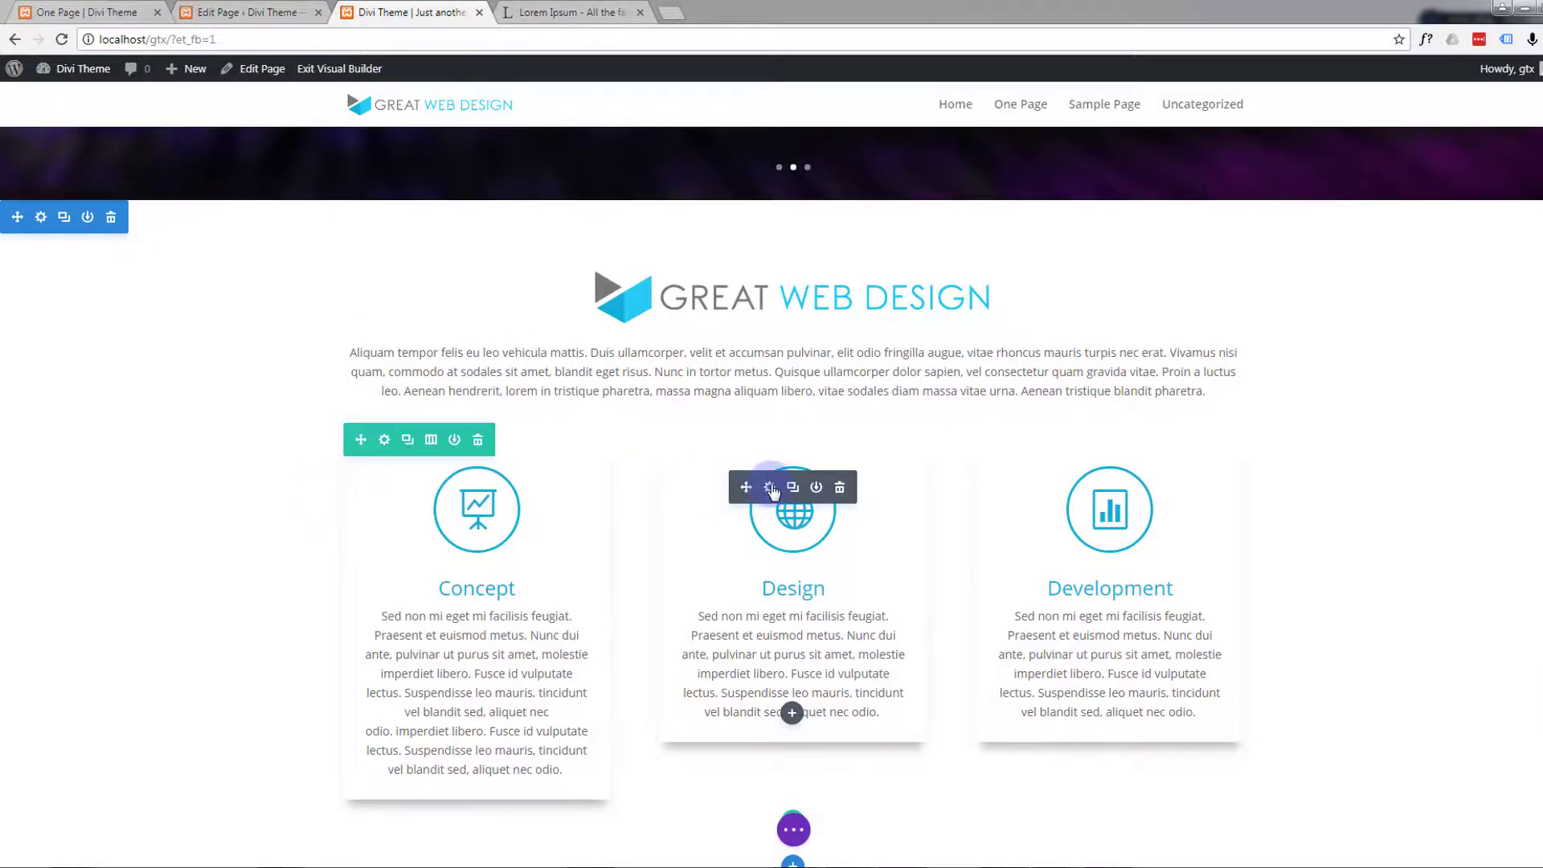
# Paste min-height:425px into the Design blurb's main element custom CSS and save the blurb
pyautogui.click(770, 488)
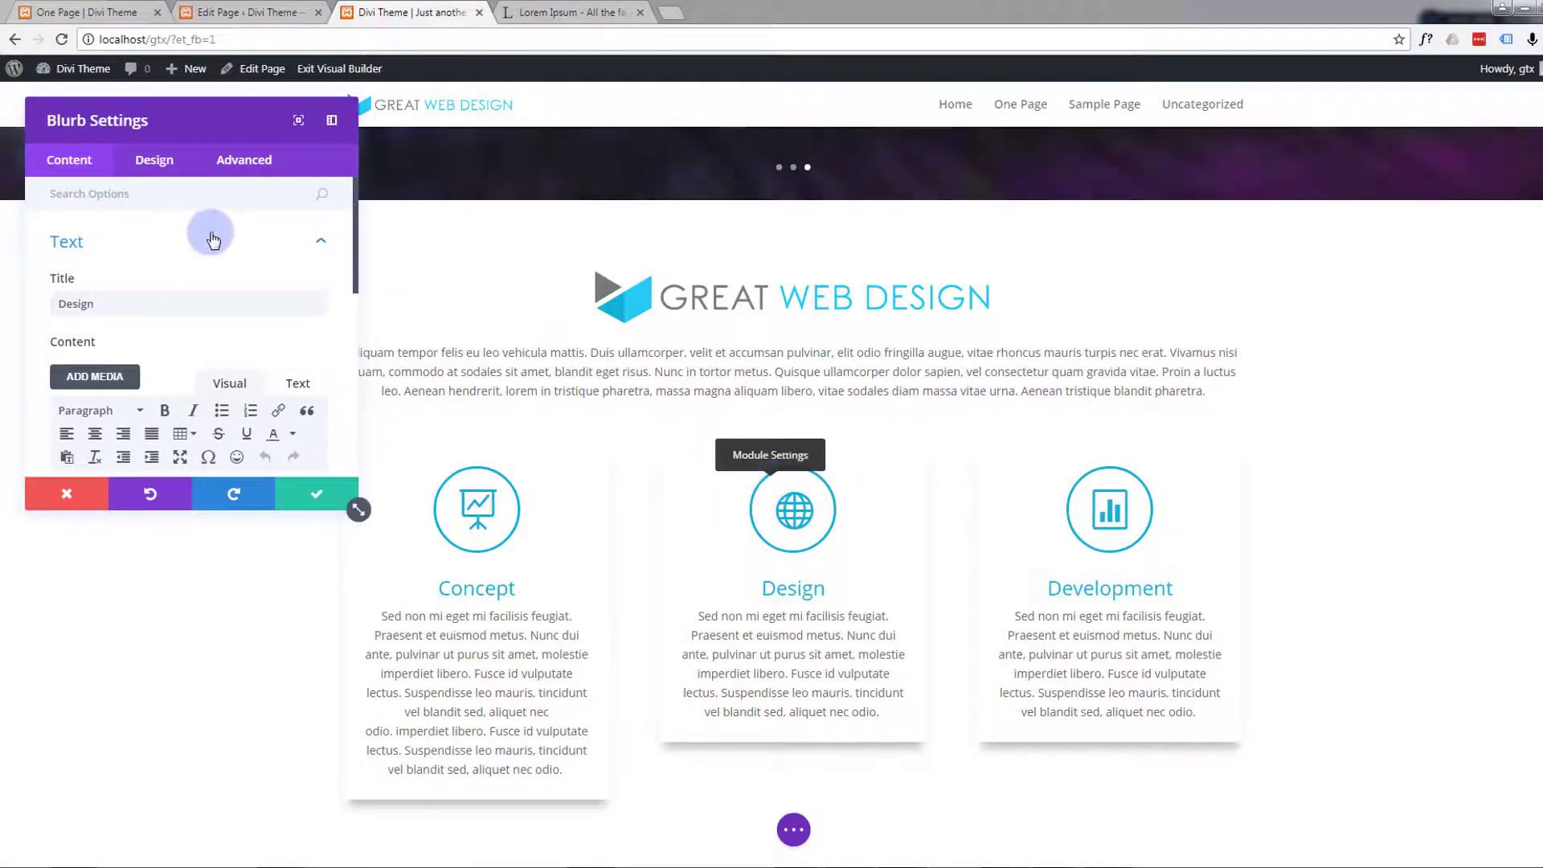
pyautogui.click(237, 161)
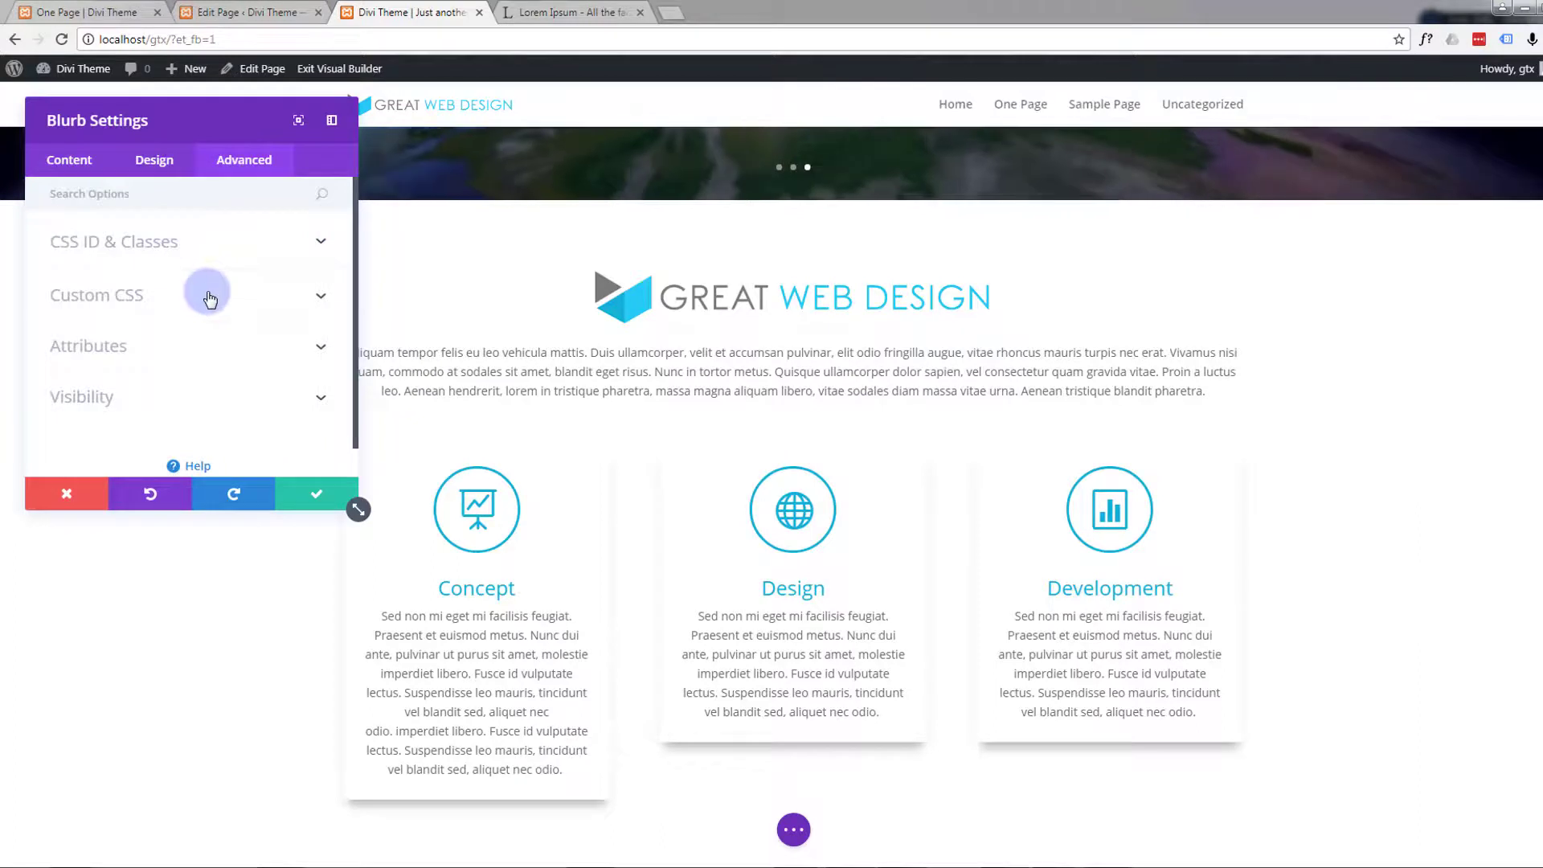
pyautogui.click(208, 295)
pyautogui.click(92, 414)
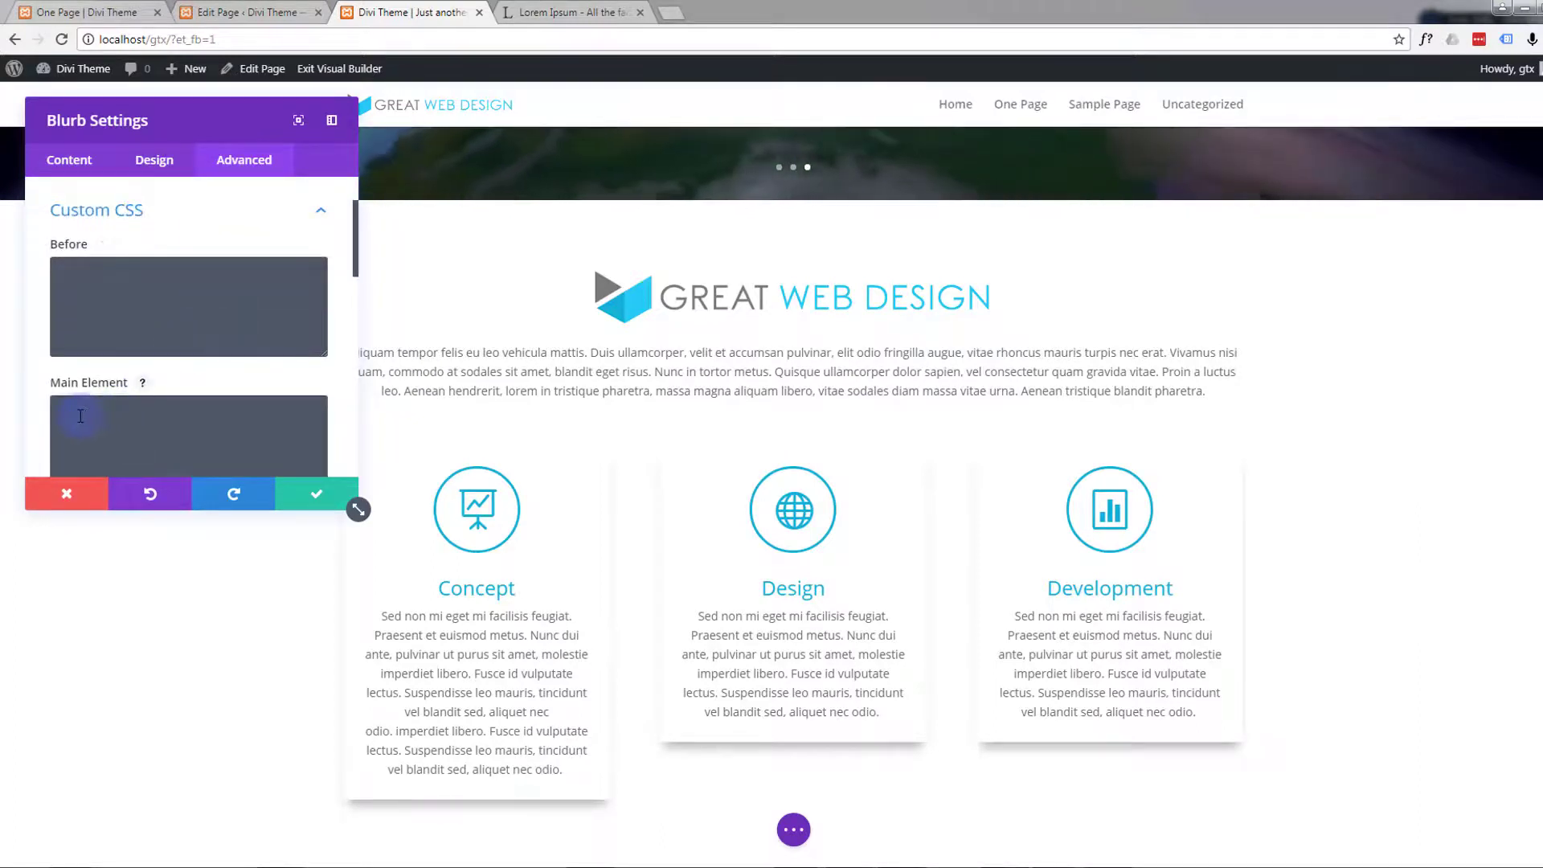
pyautogui.hotkey('ctrl', 'v')
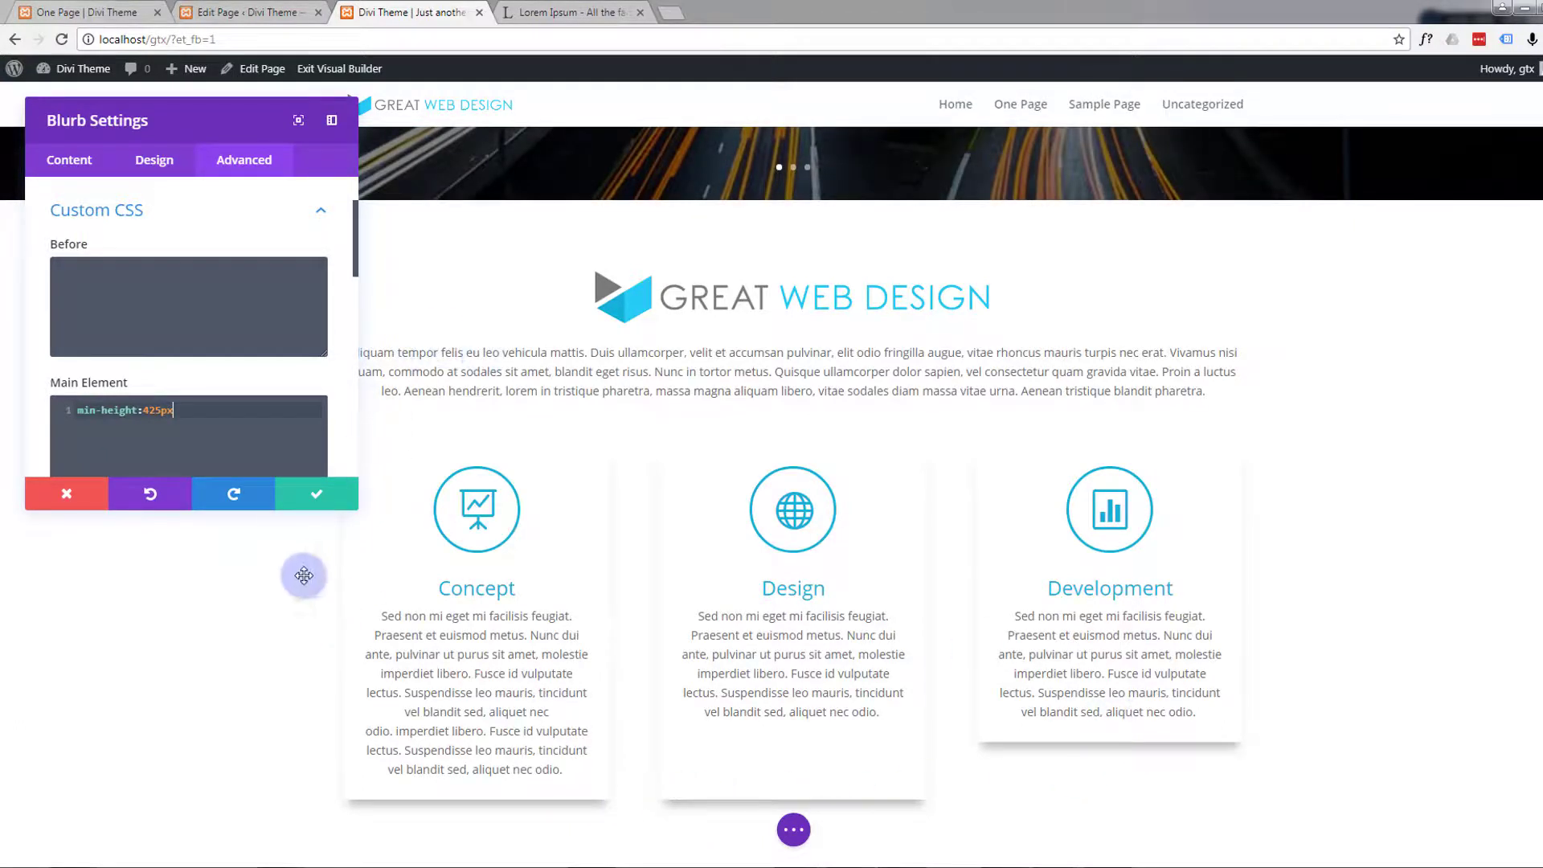
pyautogui.click(314, 498)
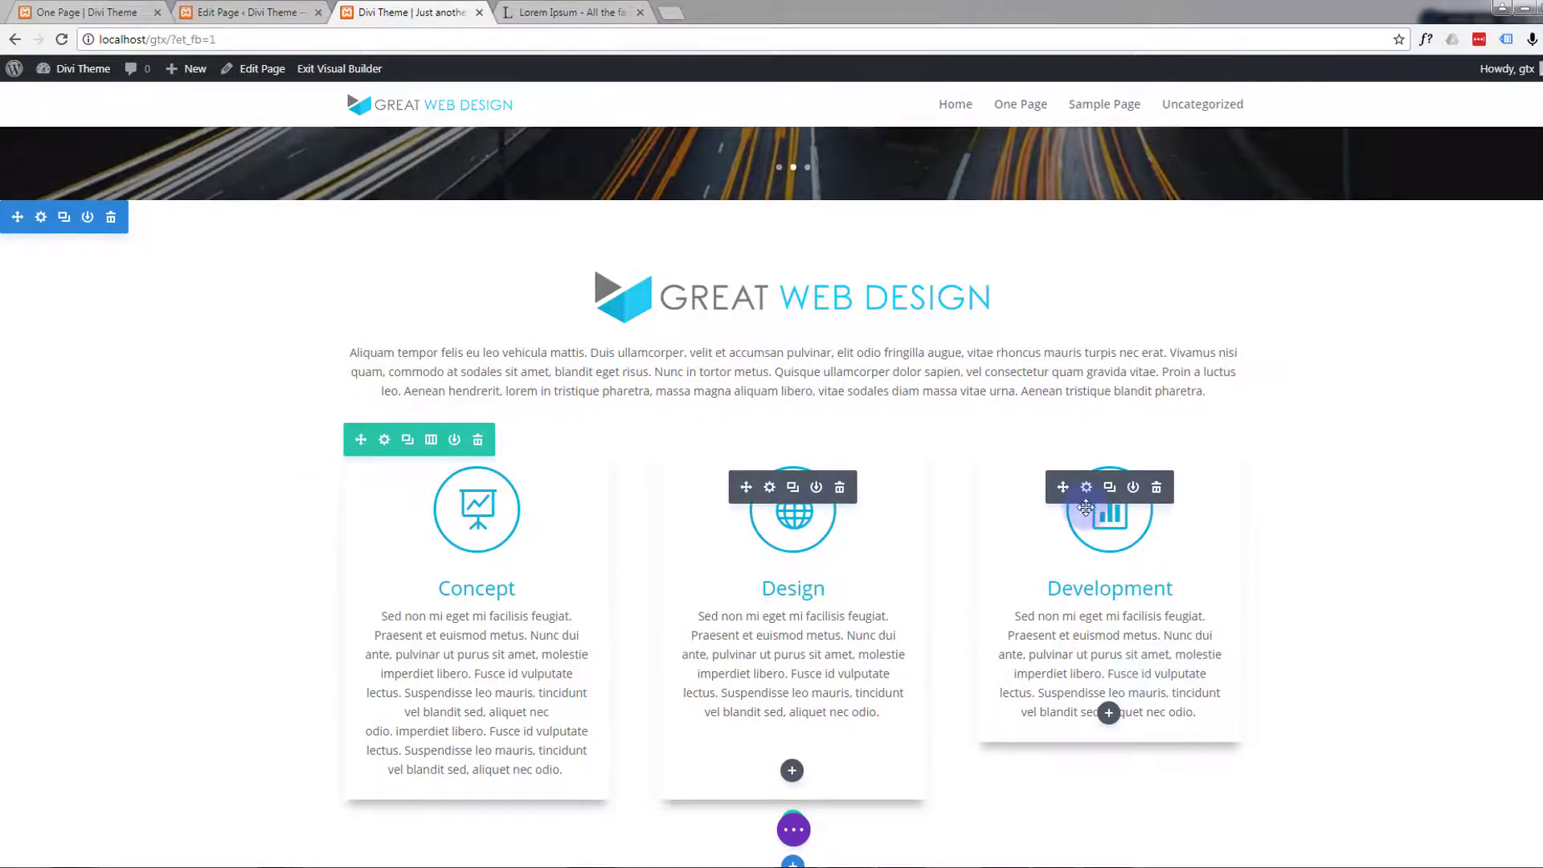
# Try min-height:425px as the Development blurb's main element custom CSS, remove the rule again and save the blurb
pyautogui.click(1085, 487)
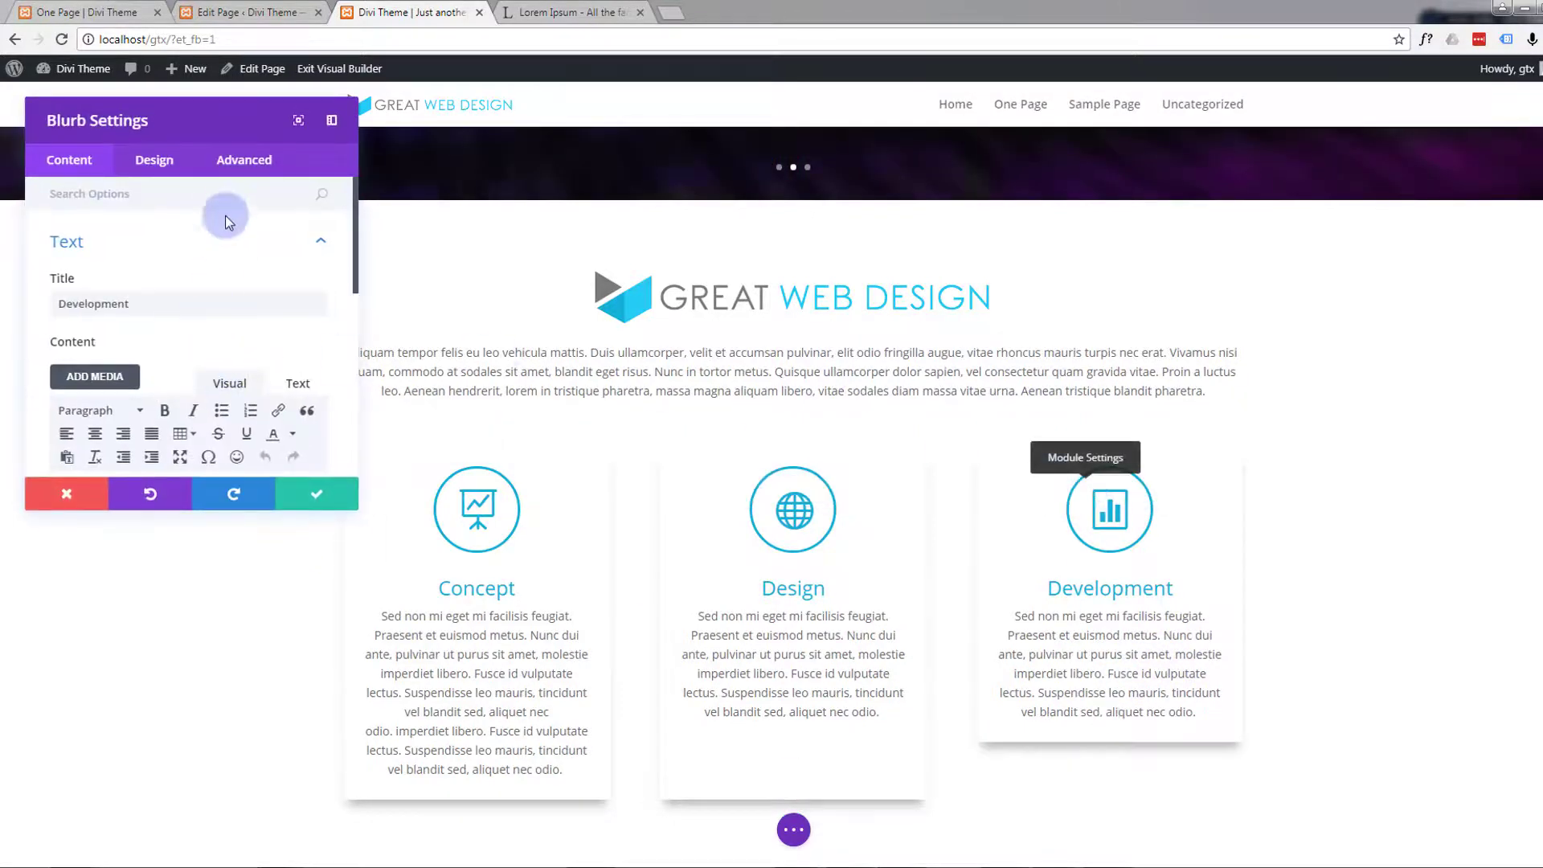
pyautogui.click(237, 175)
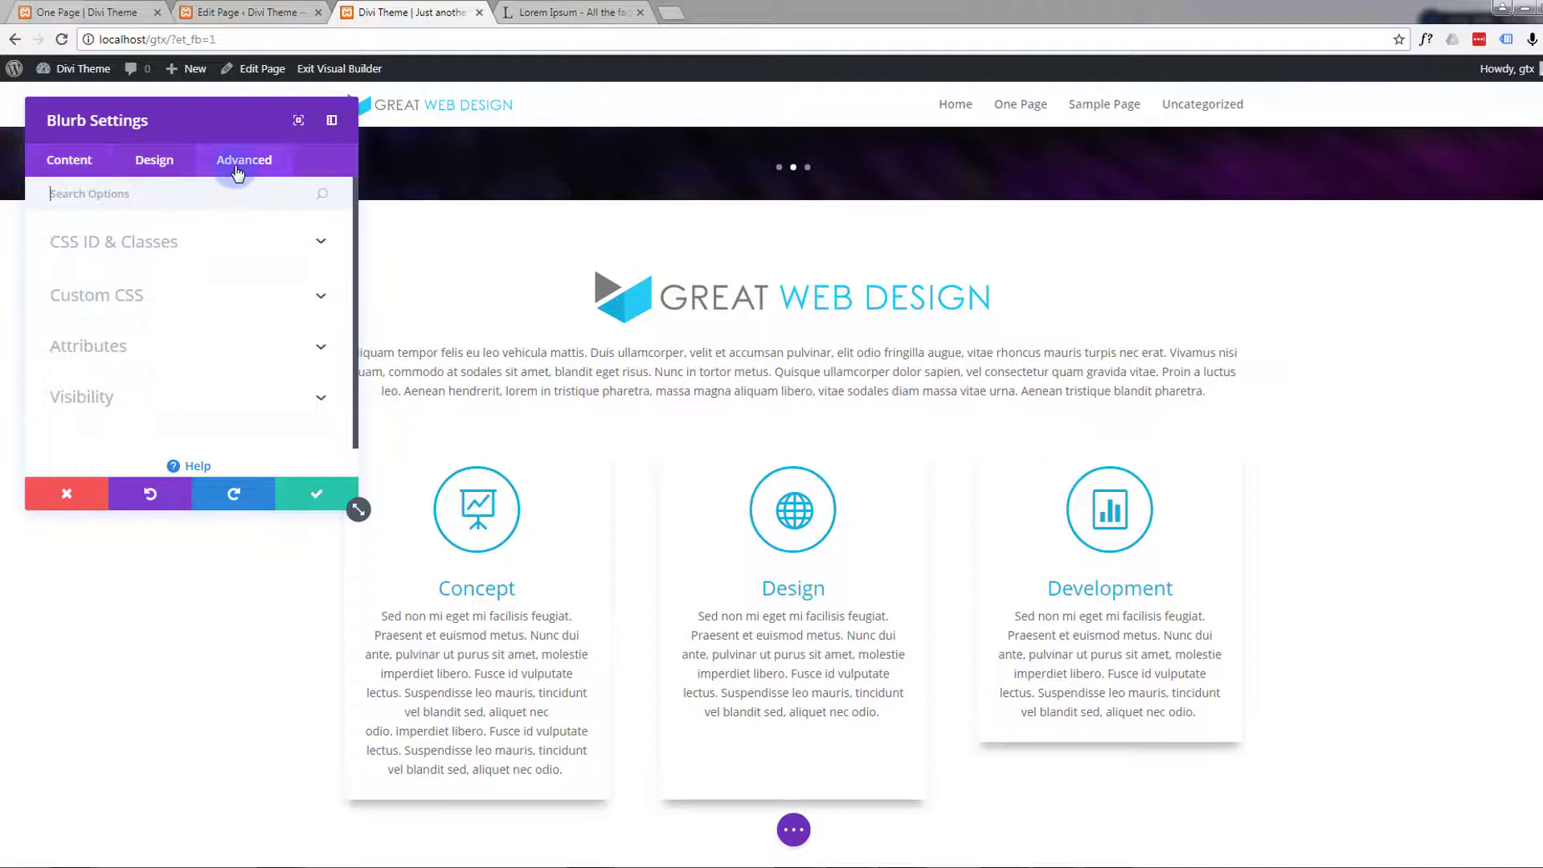
pyautogui.click(193, 305)
pyautogui.scroll(-1, 181, 379)
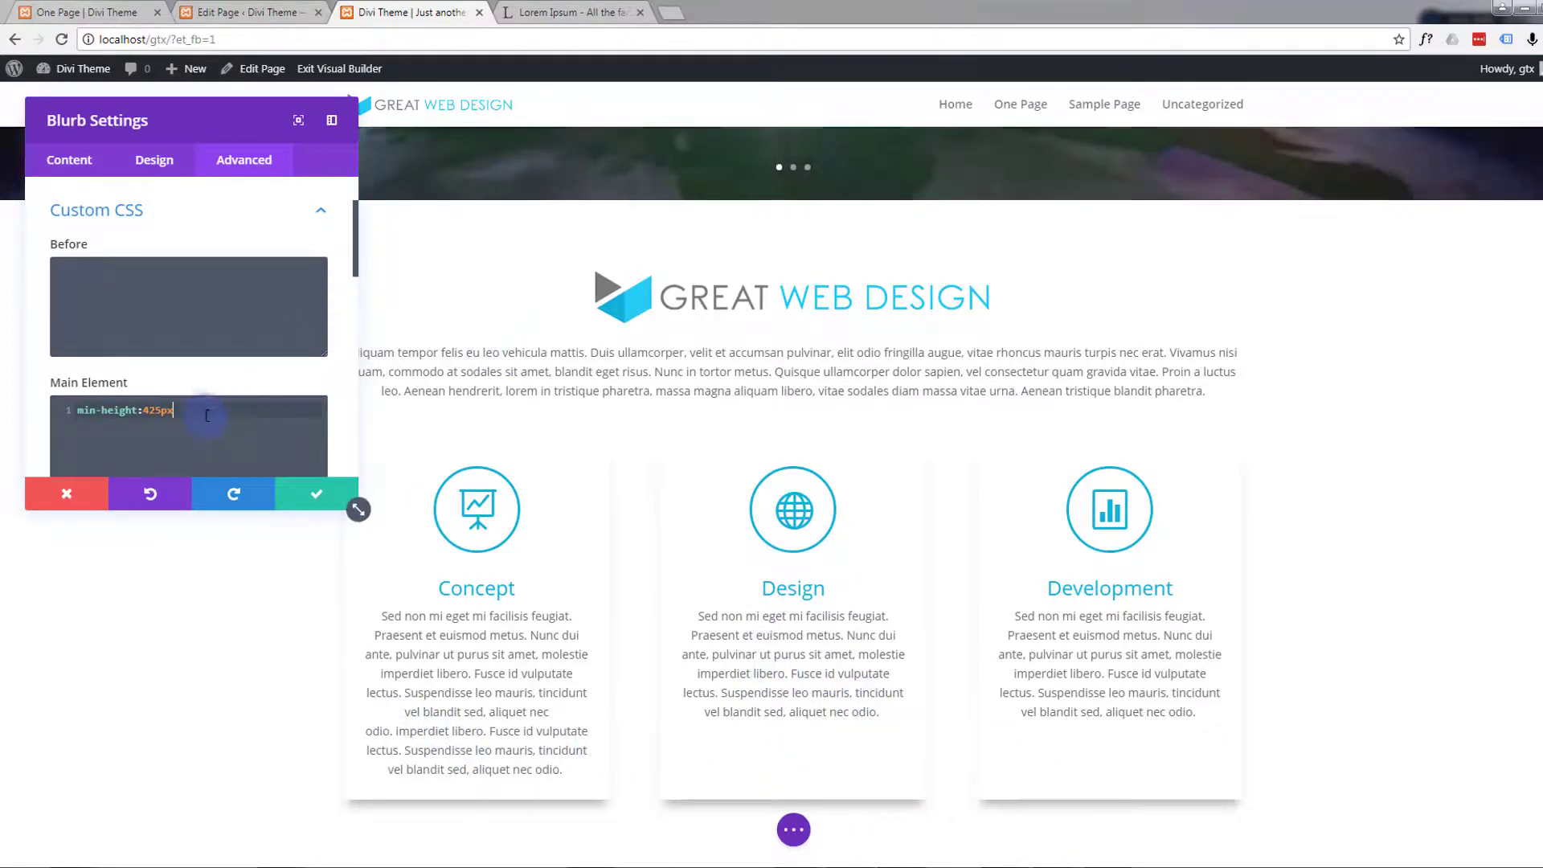
pyautogui.moveTo(207, 415); pyautogui.dragTo(50, 411)
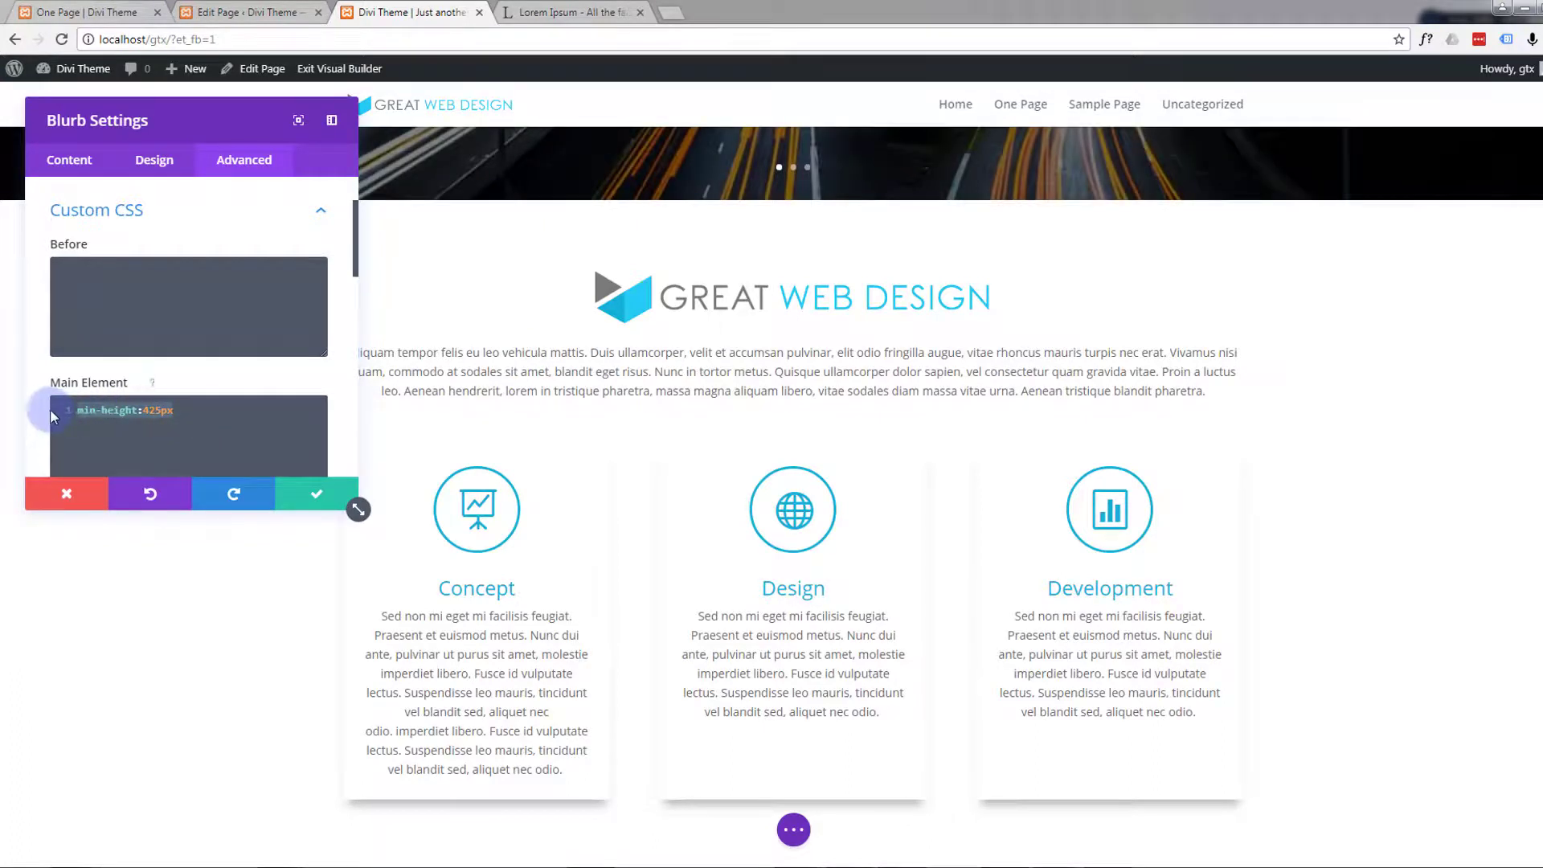
pyautogui.press('BackSpace')
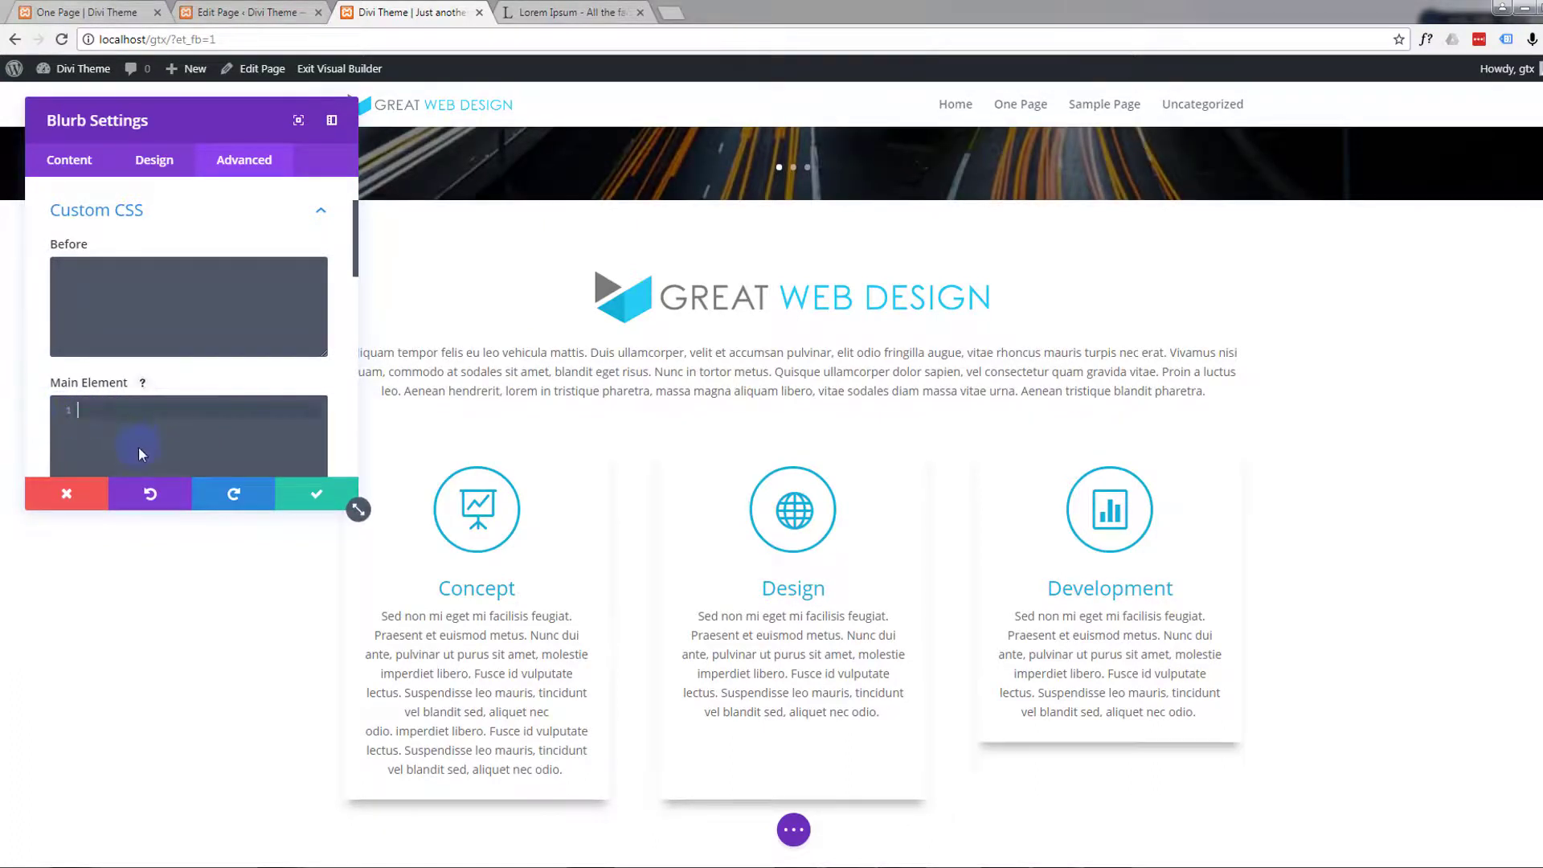
pyautogui.click(318, 511)
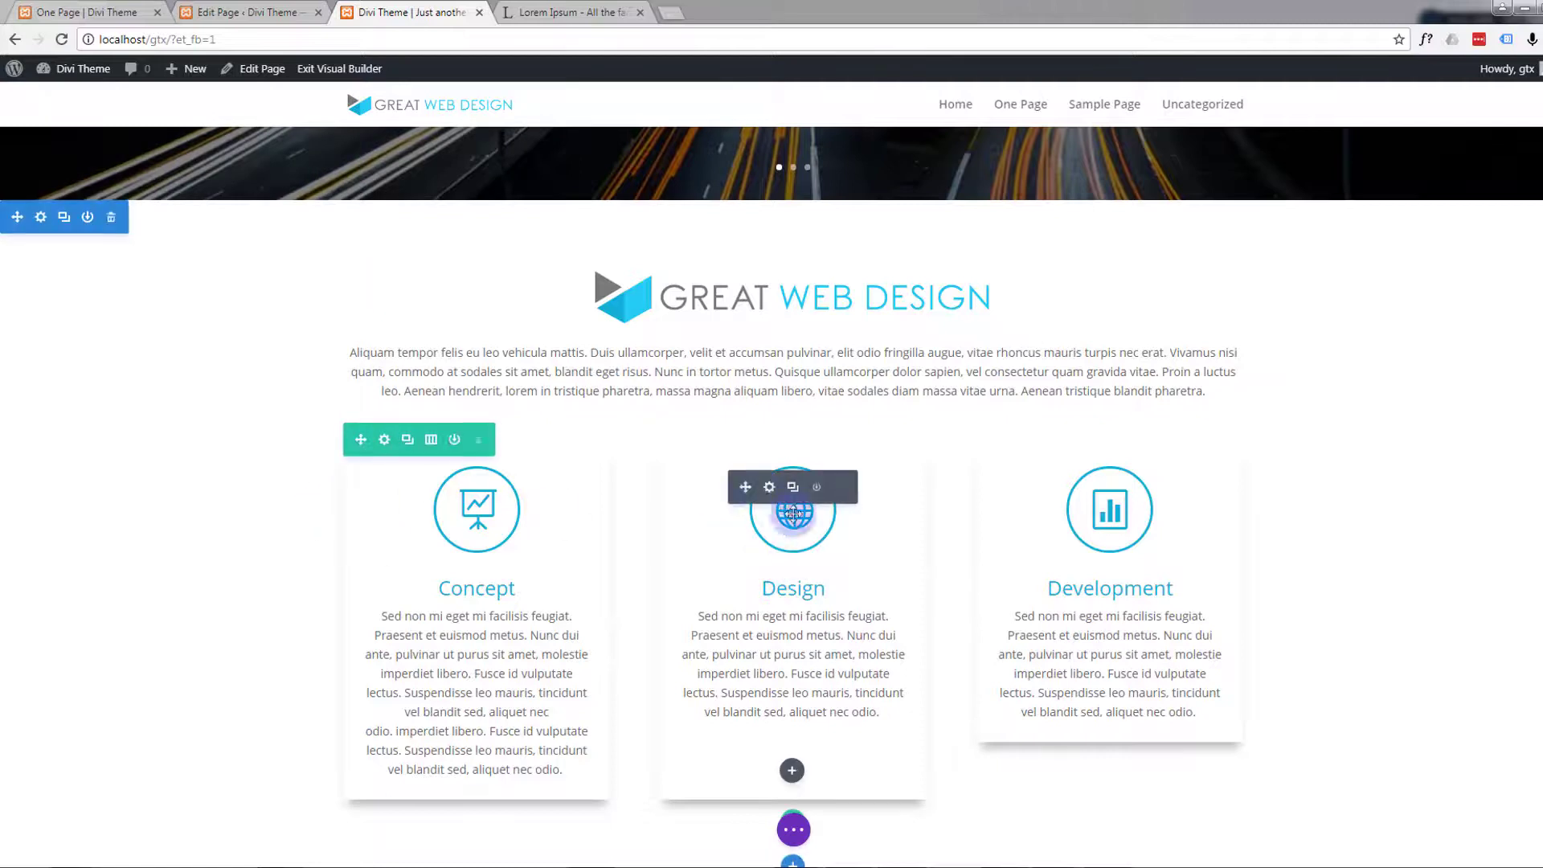
# Delete the min-height:425px rule from the Design blurb's main element custom CSS and save the blurb
pyautogui.click(770, 487)
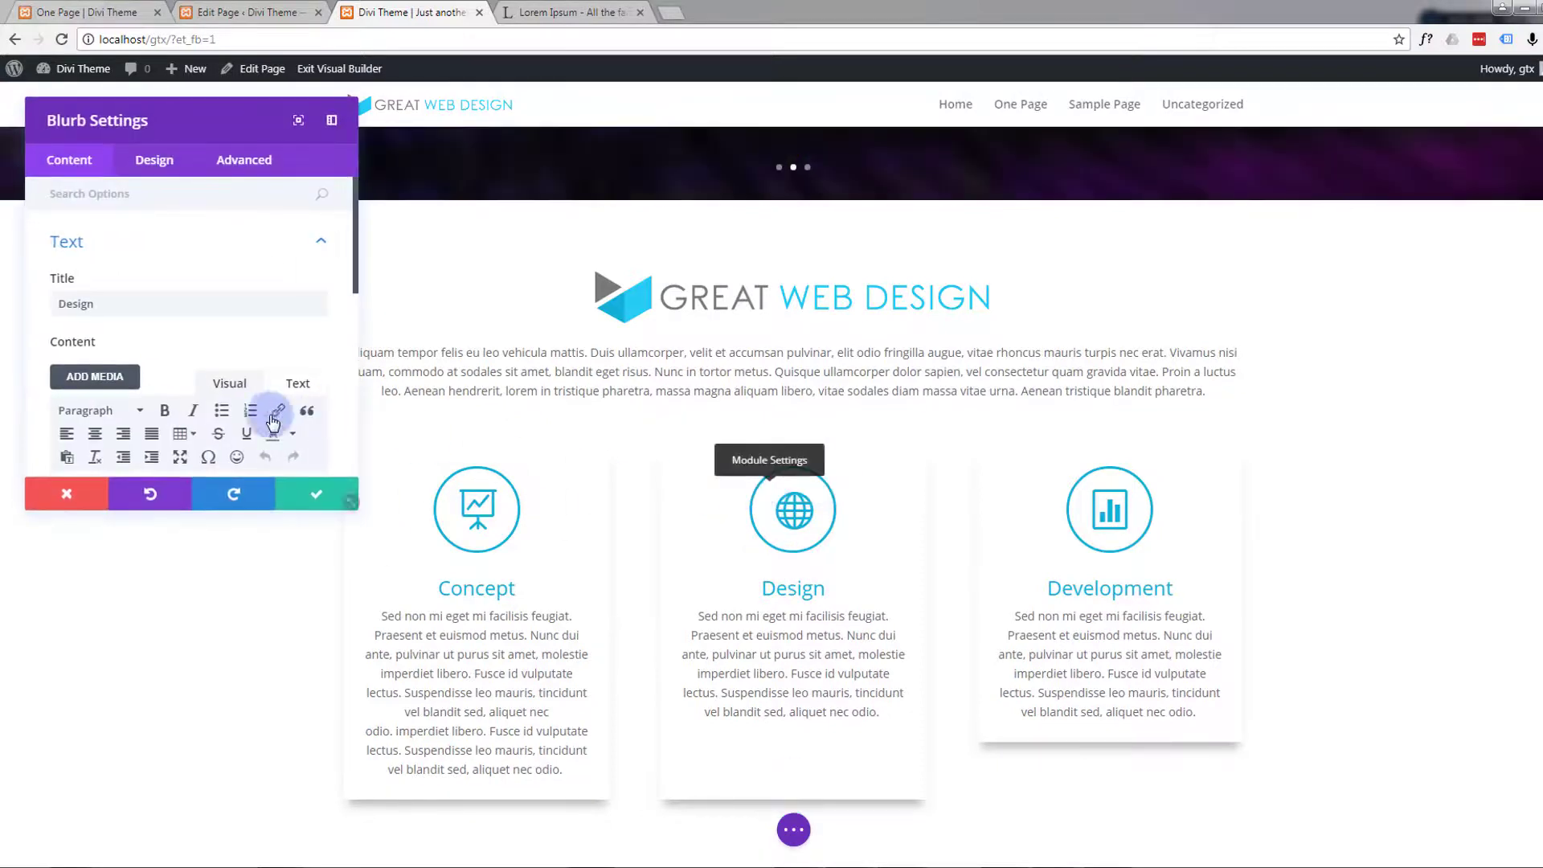
pyautogui.click(241, 162)
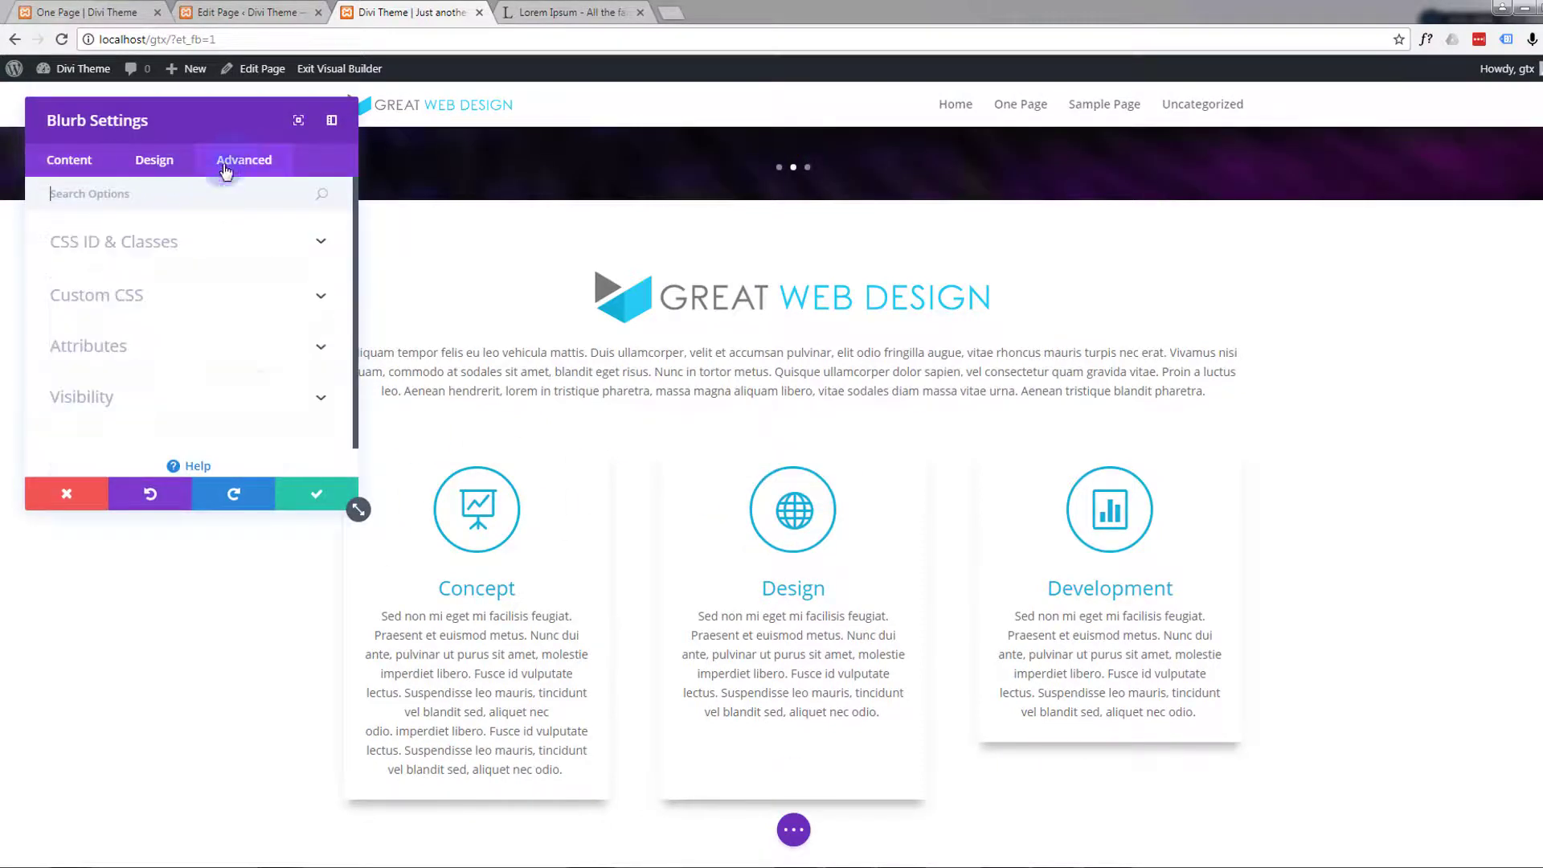
pyautogui.click(151, 303)
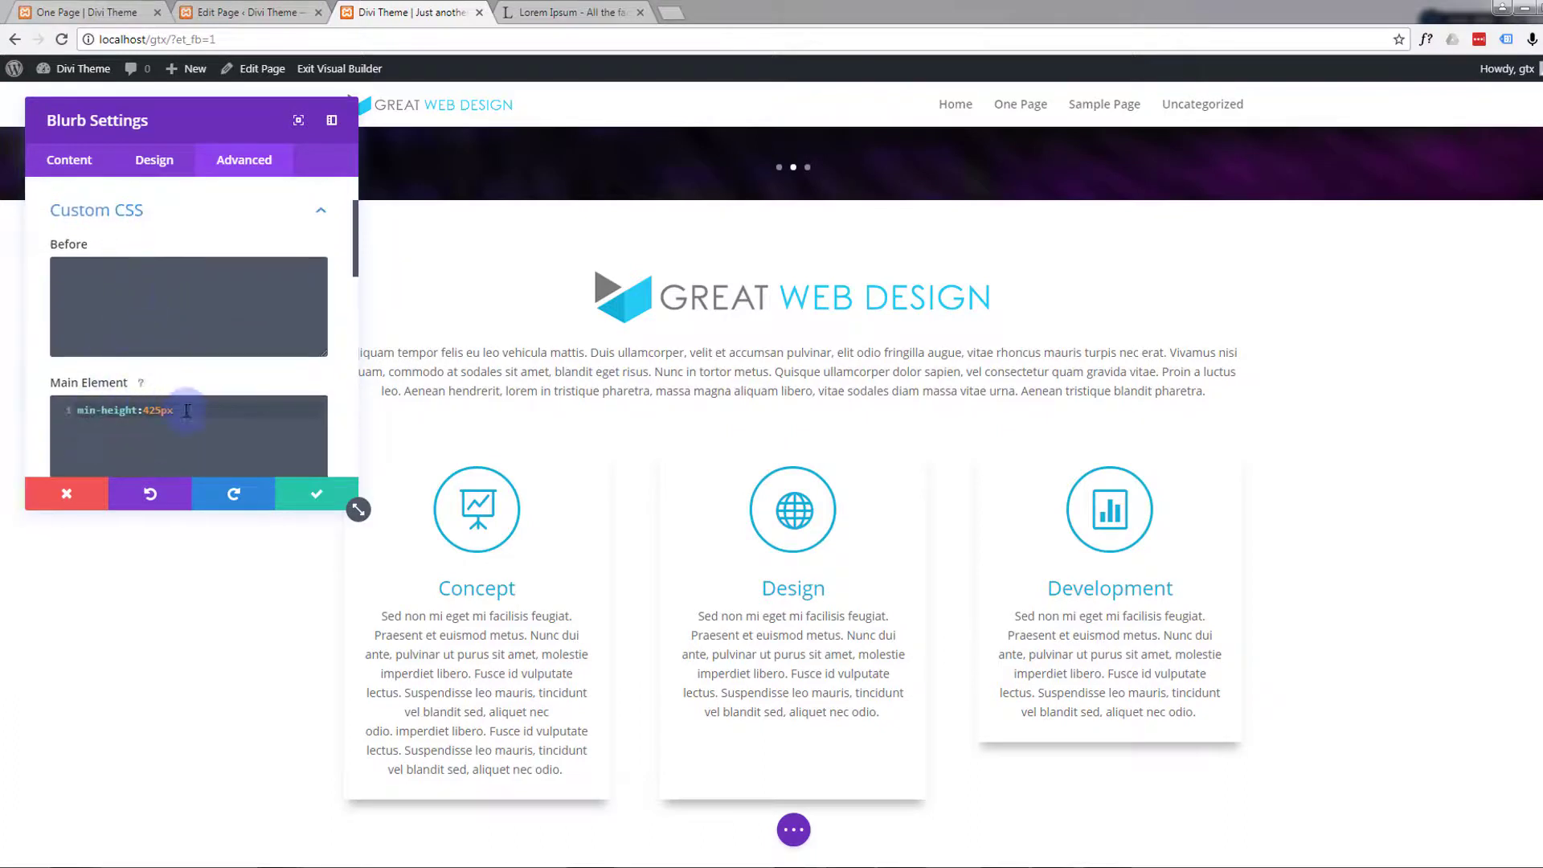
pyautogui.moveTo(187, 410); pyautogui.dragTo(12, 404)
pyautogui.press('BackSpace')
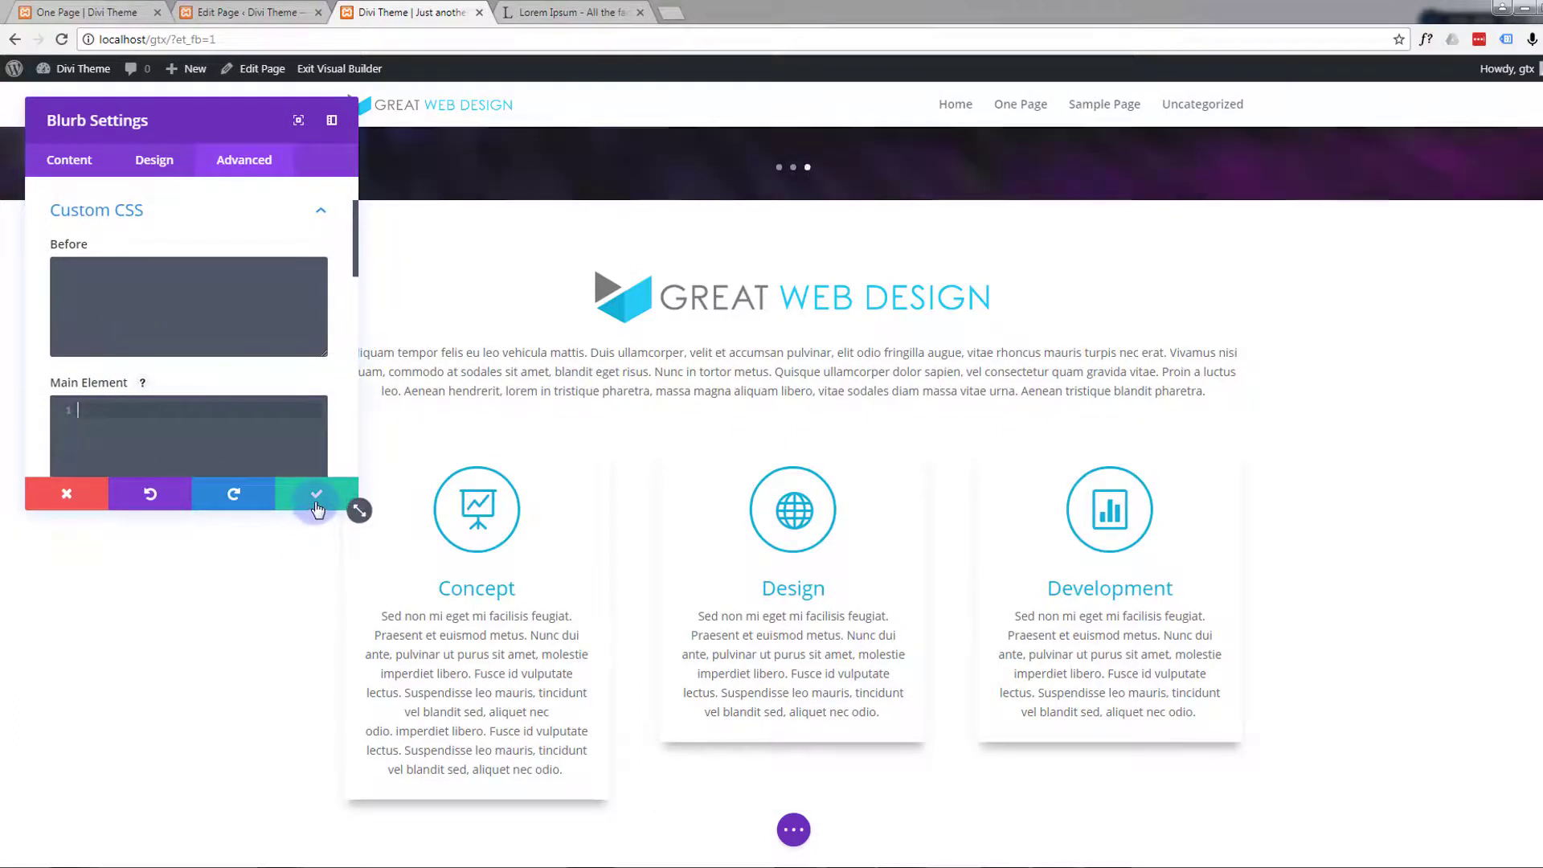
pyautogui.click(313, 502)
# Delete the min-height:425px rule from the Concept blurb's main element custom CSS and save the blurb
pyautogui.moveTo(458, 492)
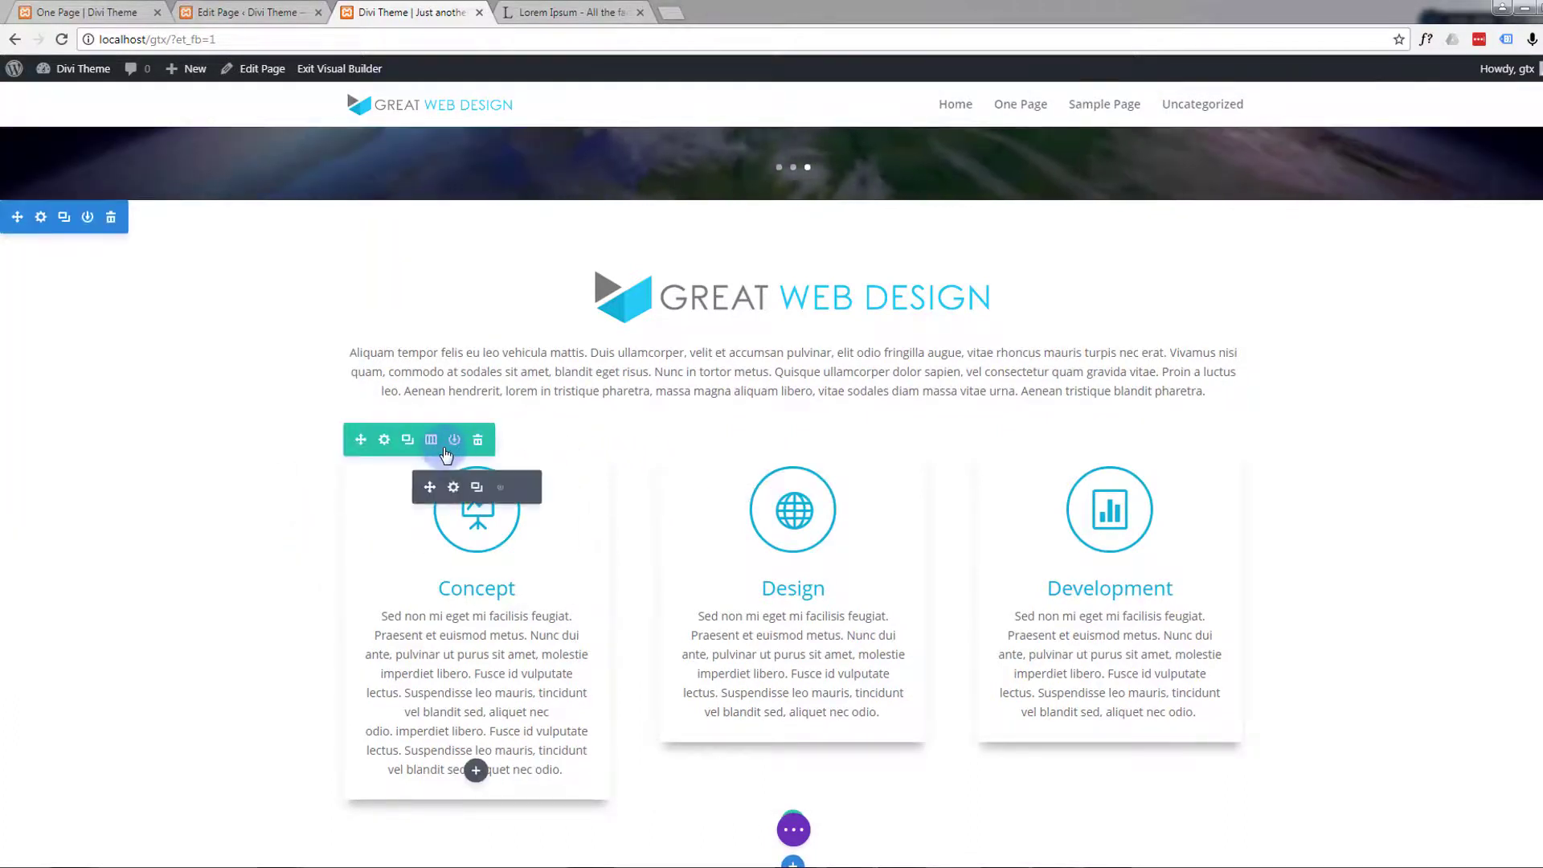
pyautogui.scroll(1, 454, 487)
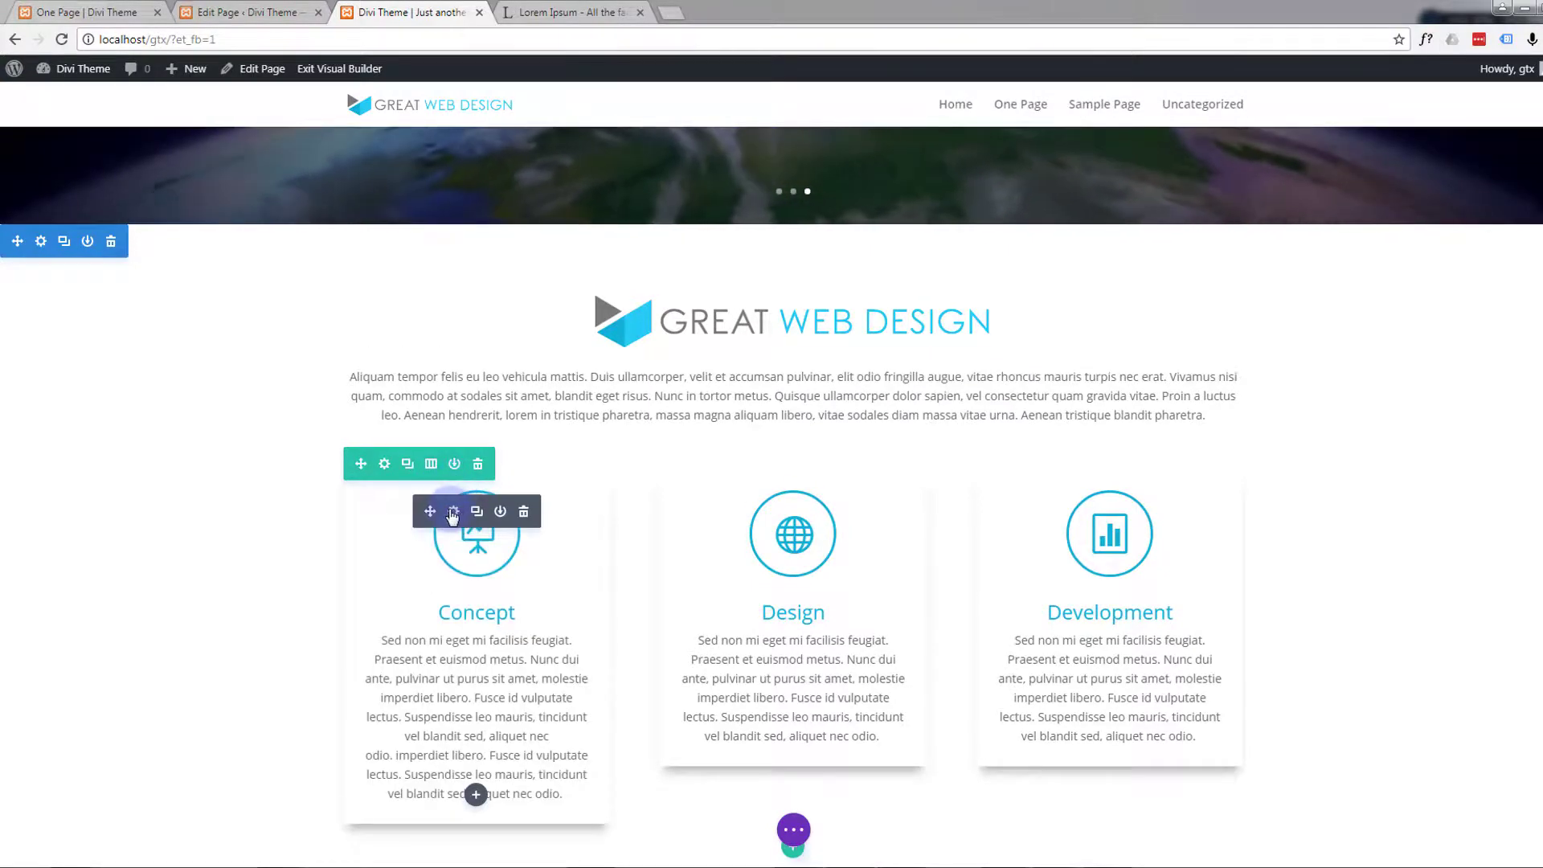
pyautogui.click(453, 511)
pyautogui.click(233, 159)
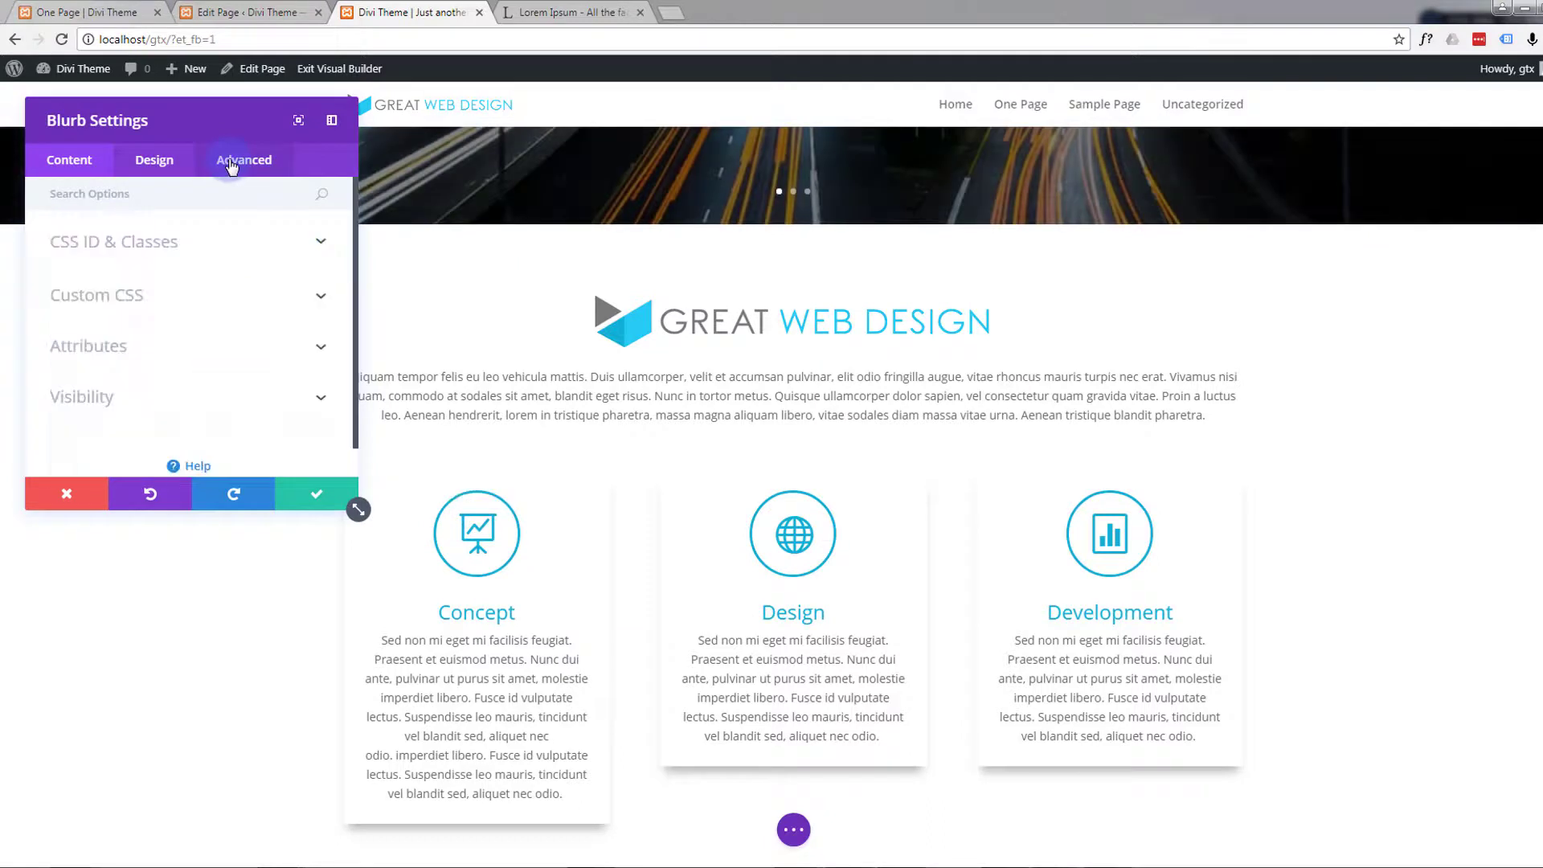
pyautogui.click(321, 297)
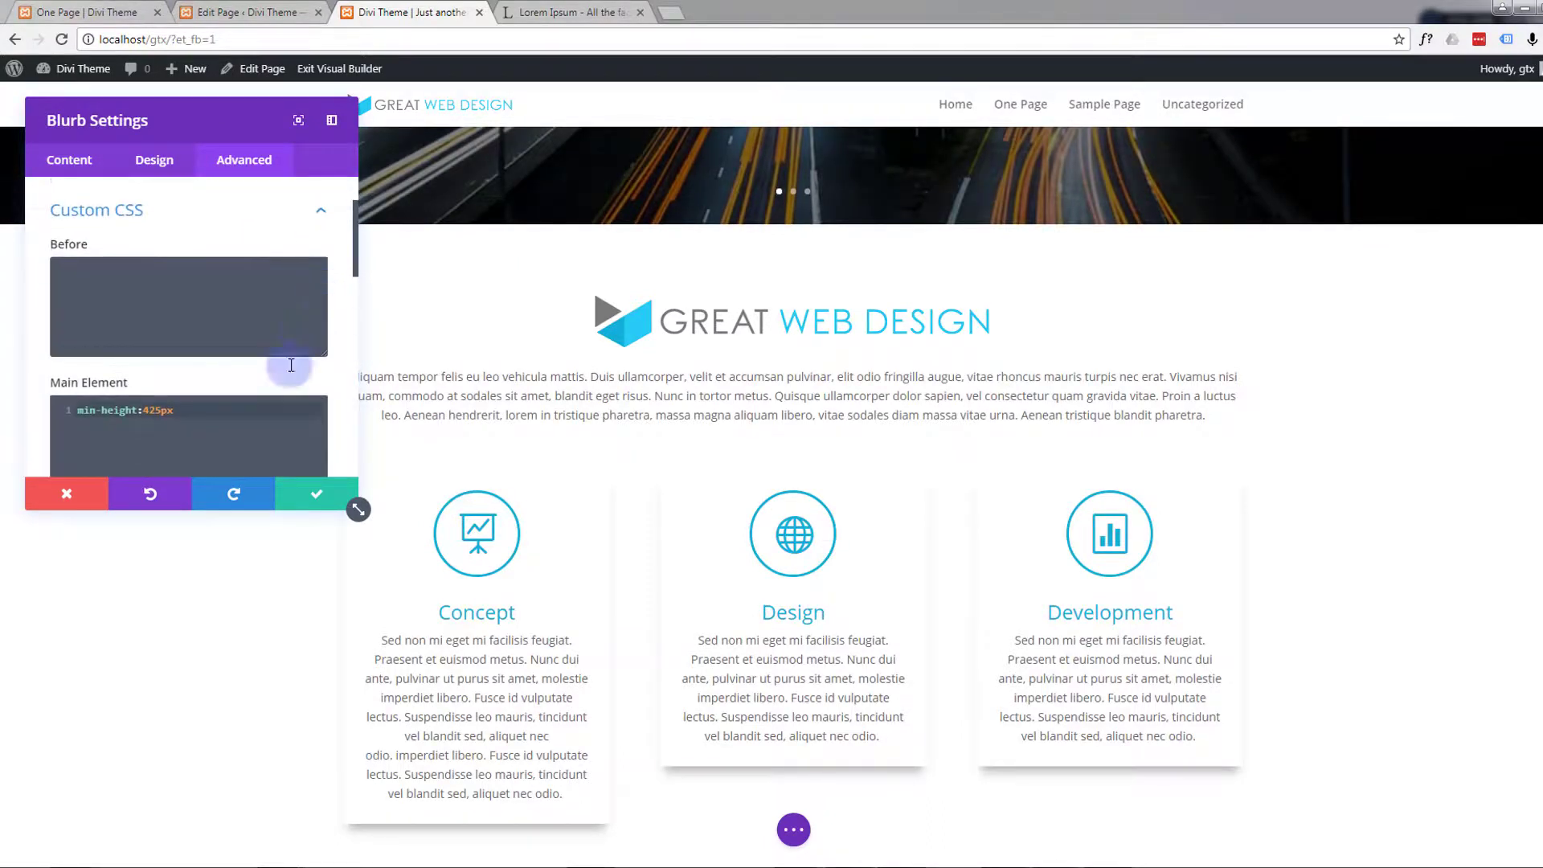
pyautogui.moveTo(94, 410); pyautogui.dragTo(32, 410)
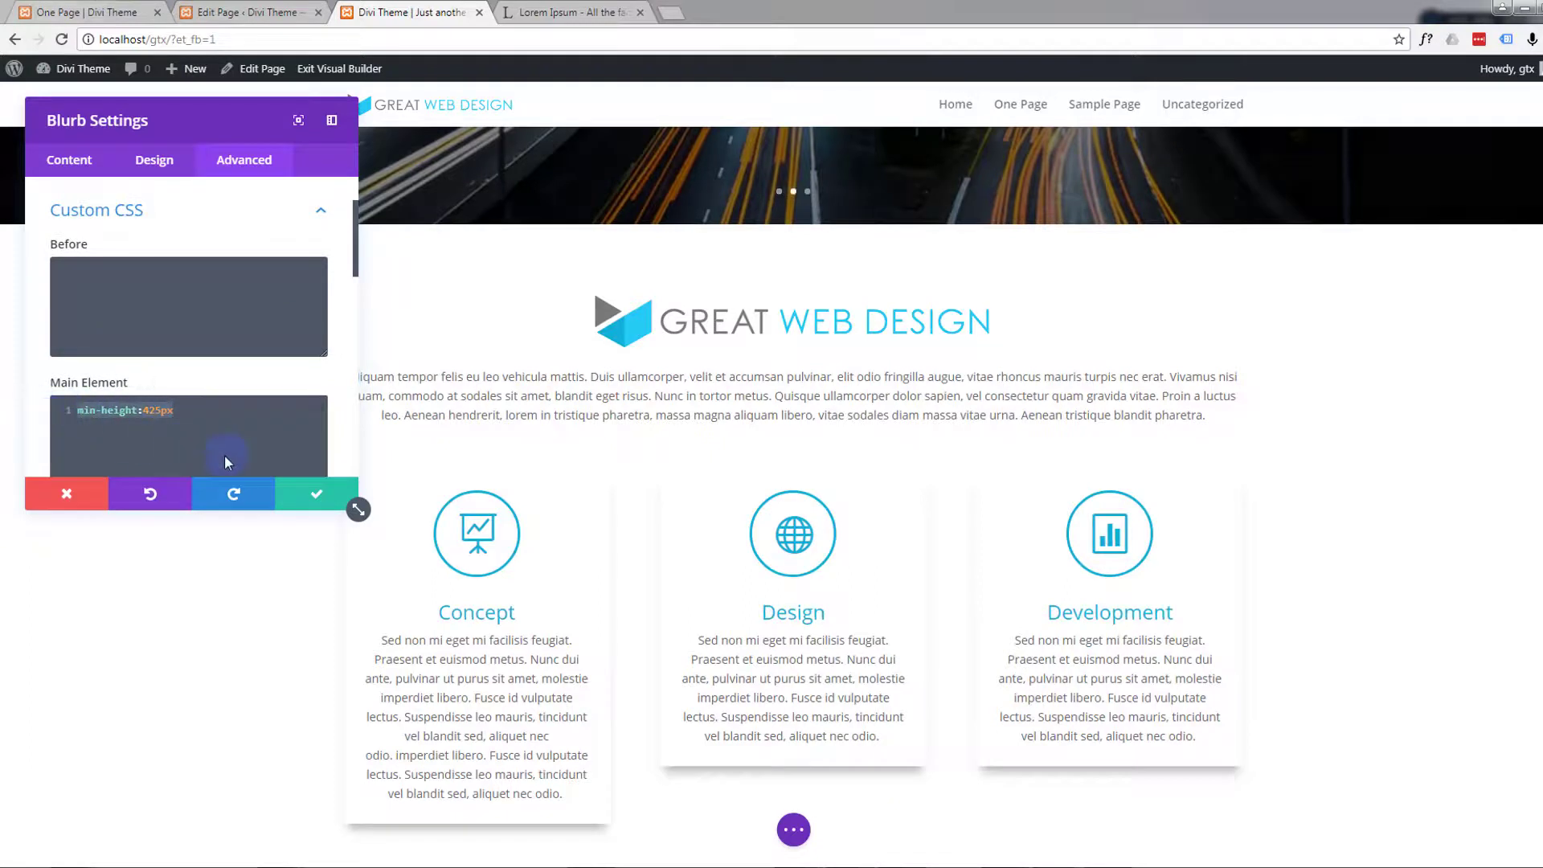
pyautogui.press('BackSpace')
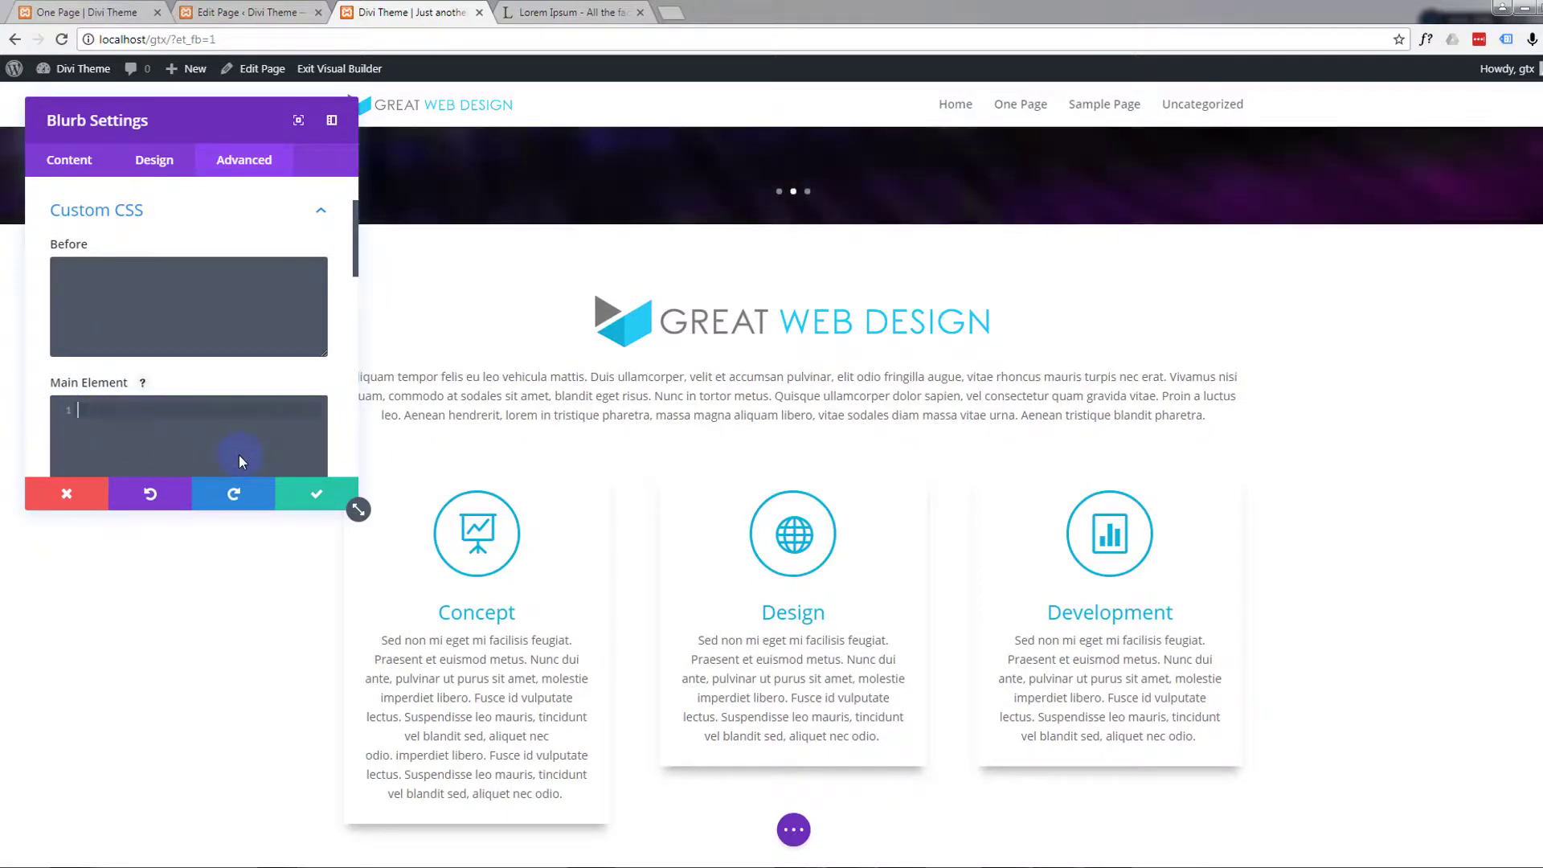
pyautogui.click(314, 502)
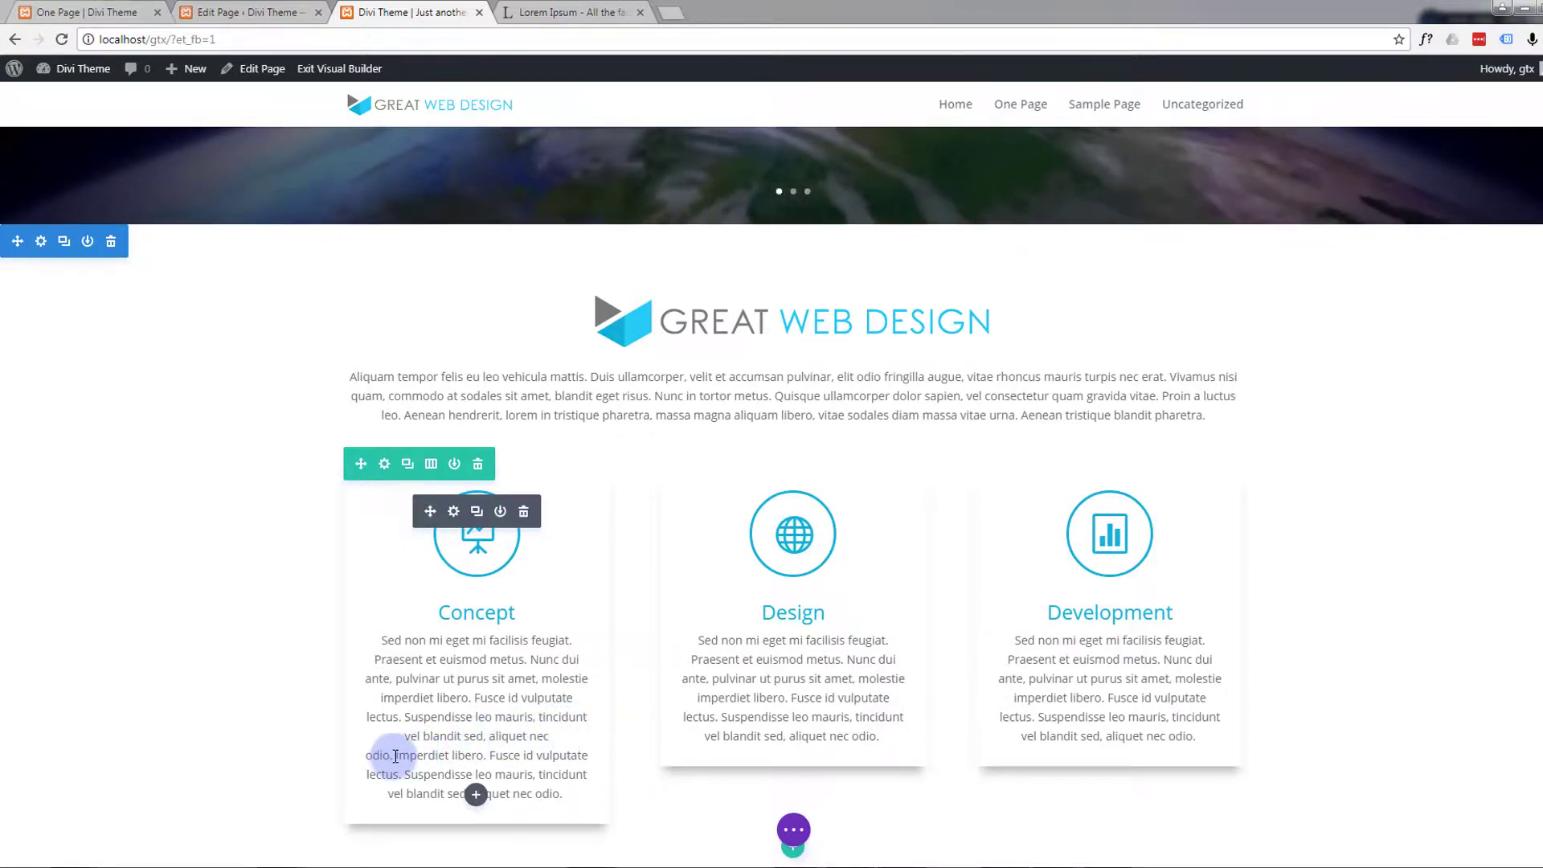
# Try to delete the repeated text after "odio." in the Concept blurb, and check the blurbs outside the Visual Builder
pyautogui.moveTo(393, 756); pyautogui.dragTo(594, 774)
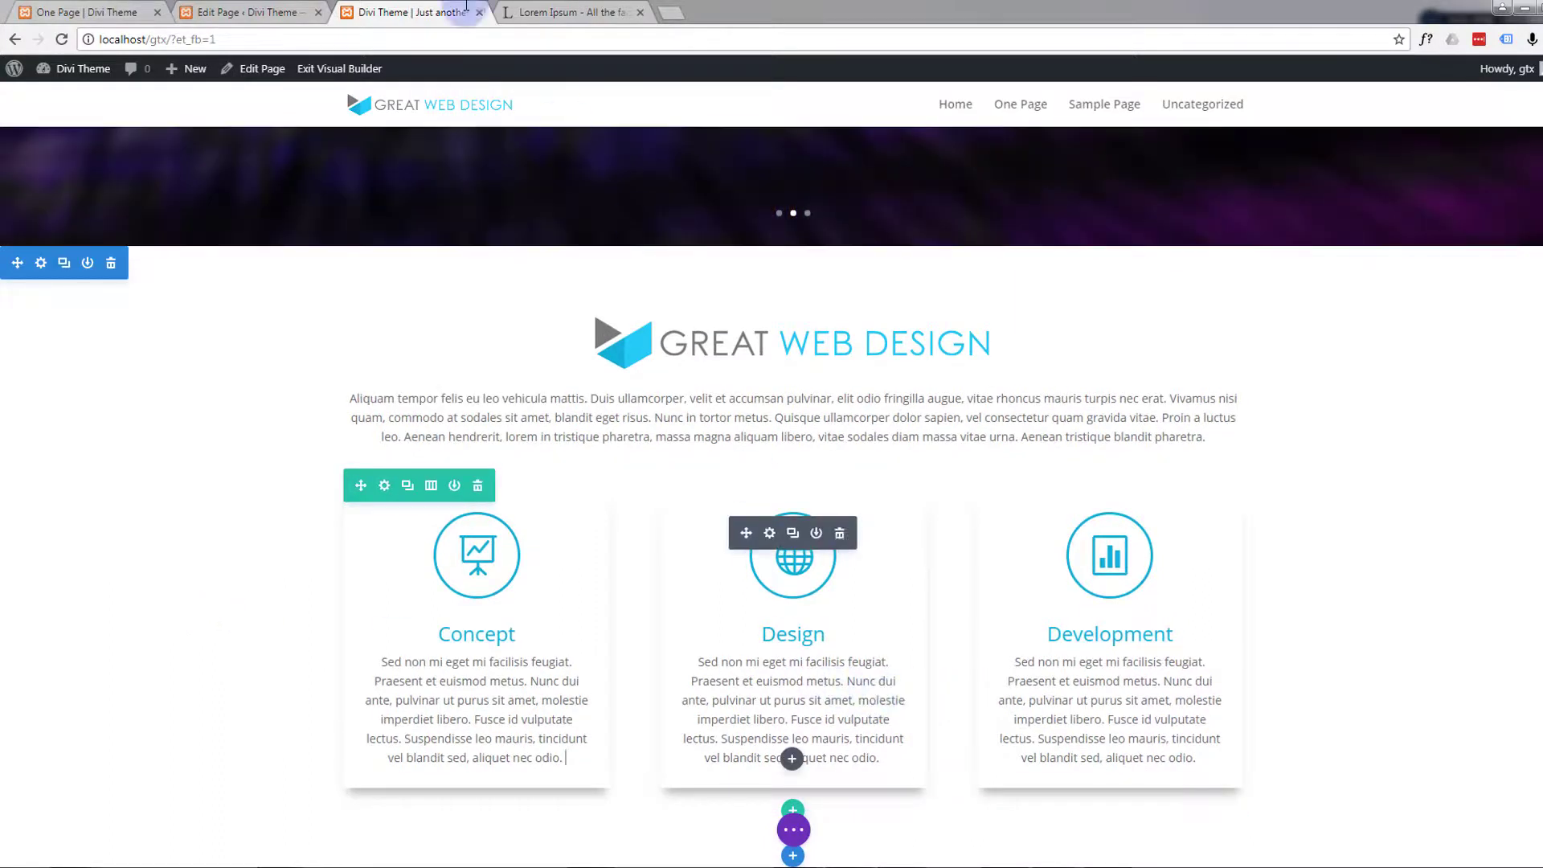
pyautogui.click(323, 72)
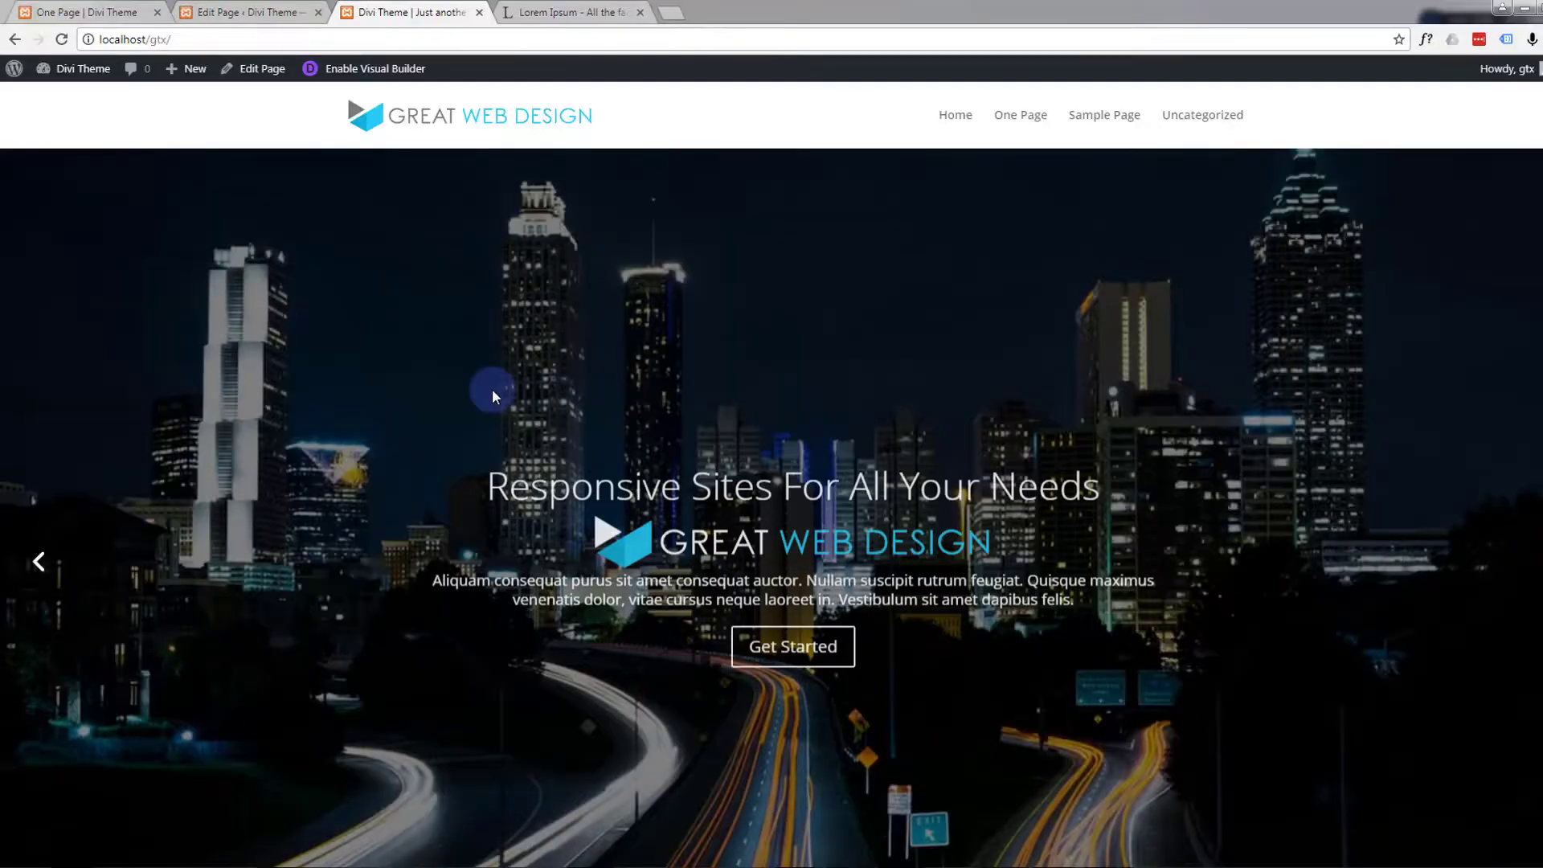
pyautogui.scroll(-3, 392, 393)
pyautogui.scroll(-3, 393, 394)
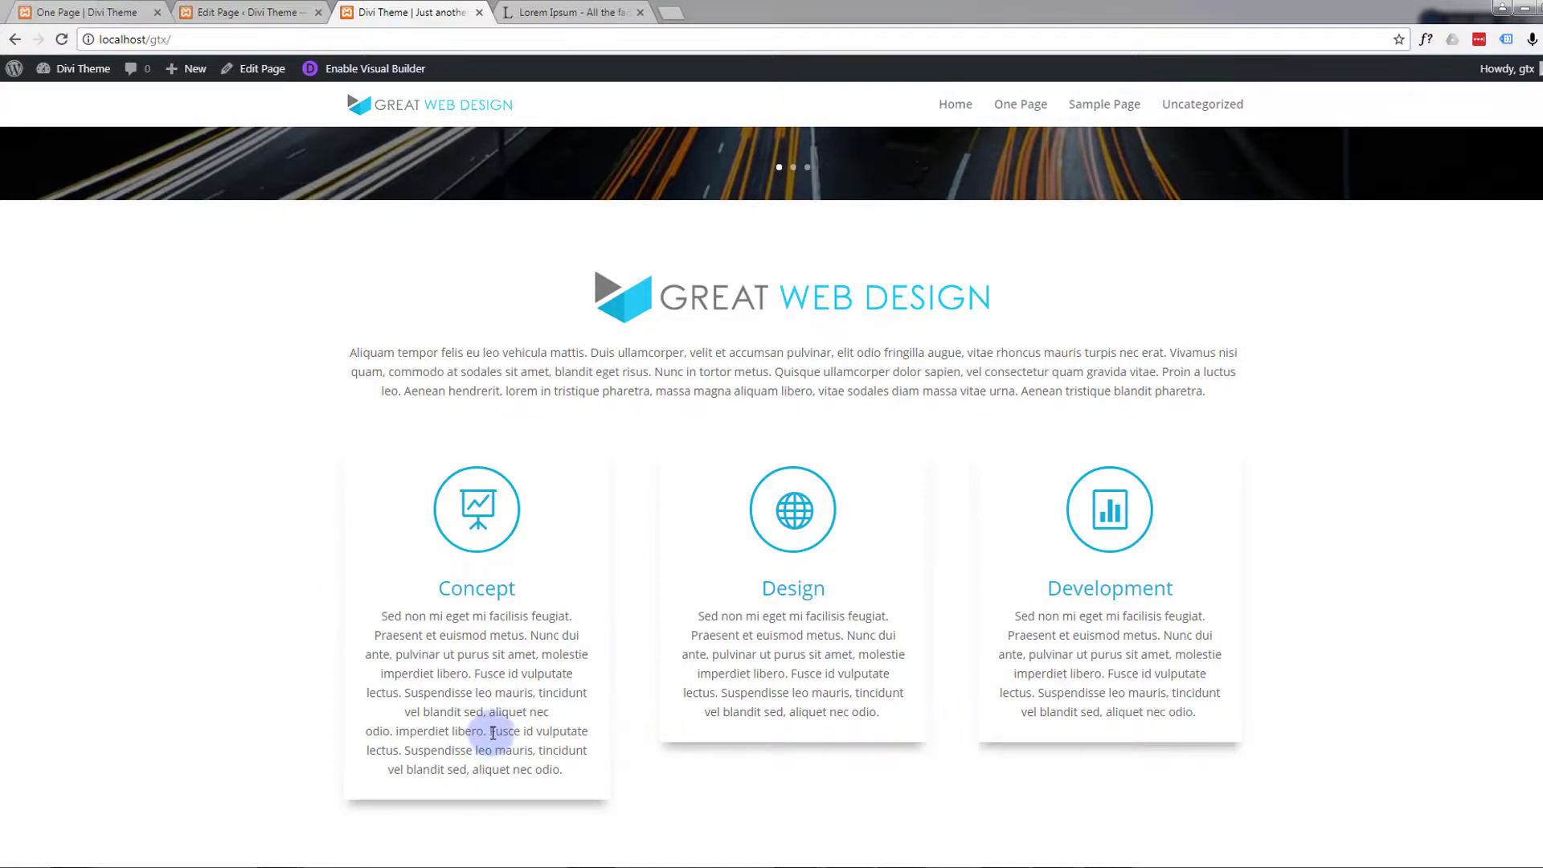
pyautogui.moveTo(457, 750); pyautogui.dragTo(520, 763)
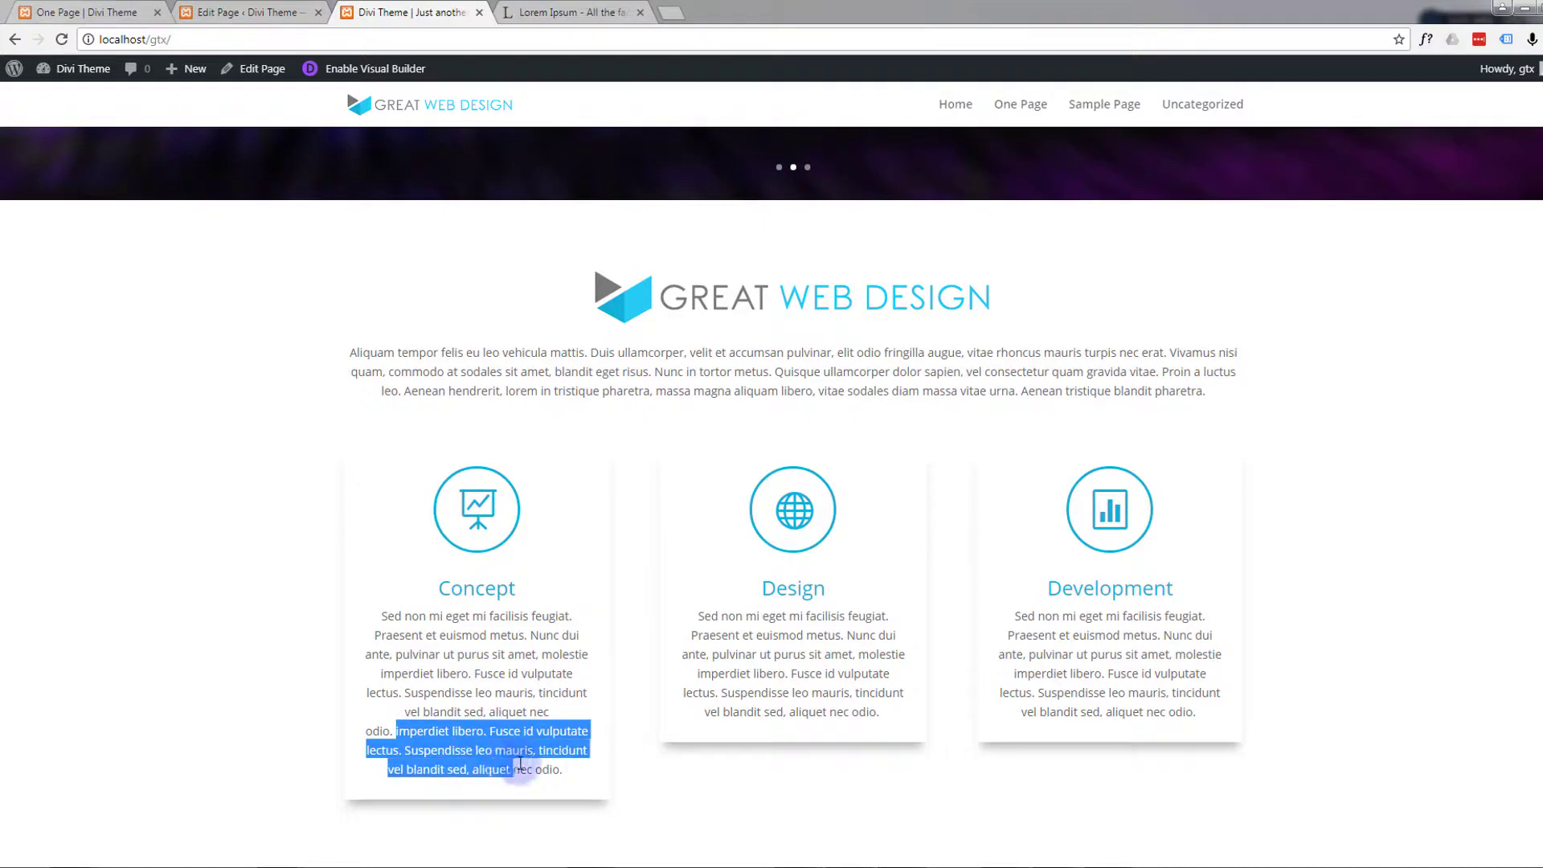
# Enable the Visual Builder and delete the Concept blurb's repeated text from the second "imperdiet libero" through the final "aliquet nec odio."
pyautogui.click(399, 68)
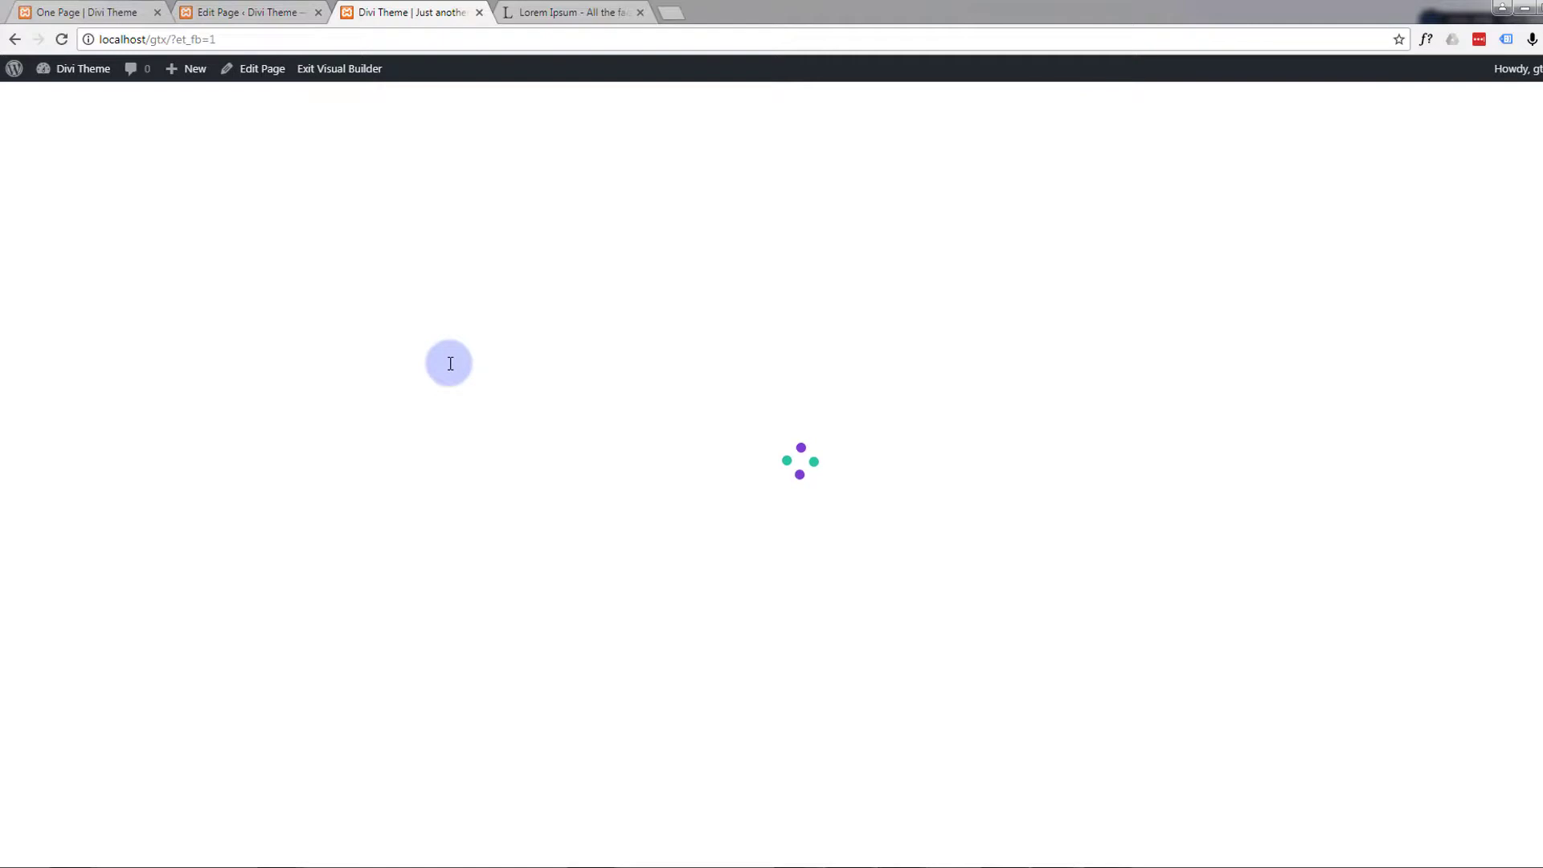
pyautogui.scroll(-5, 485, 397)
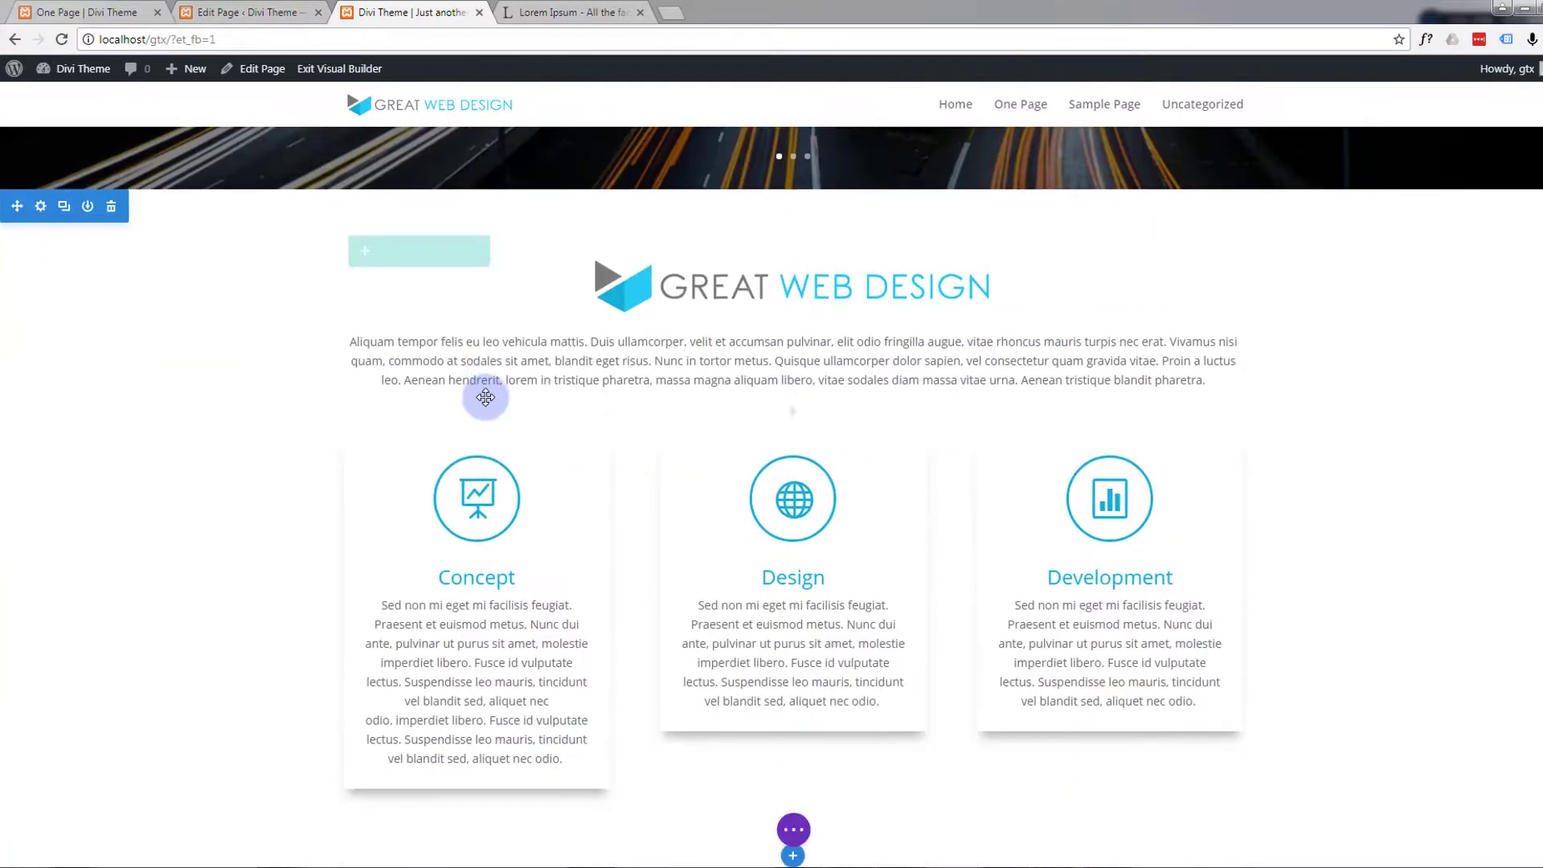
pyautogui.moveTo(500, 575)
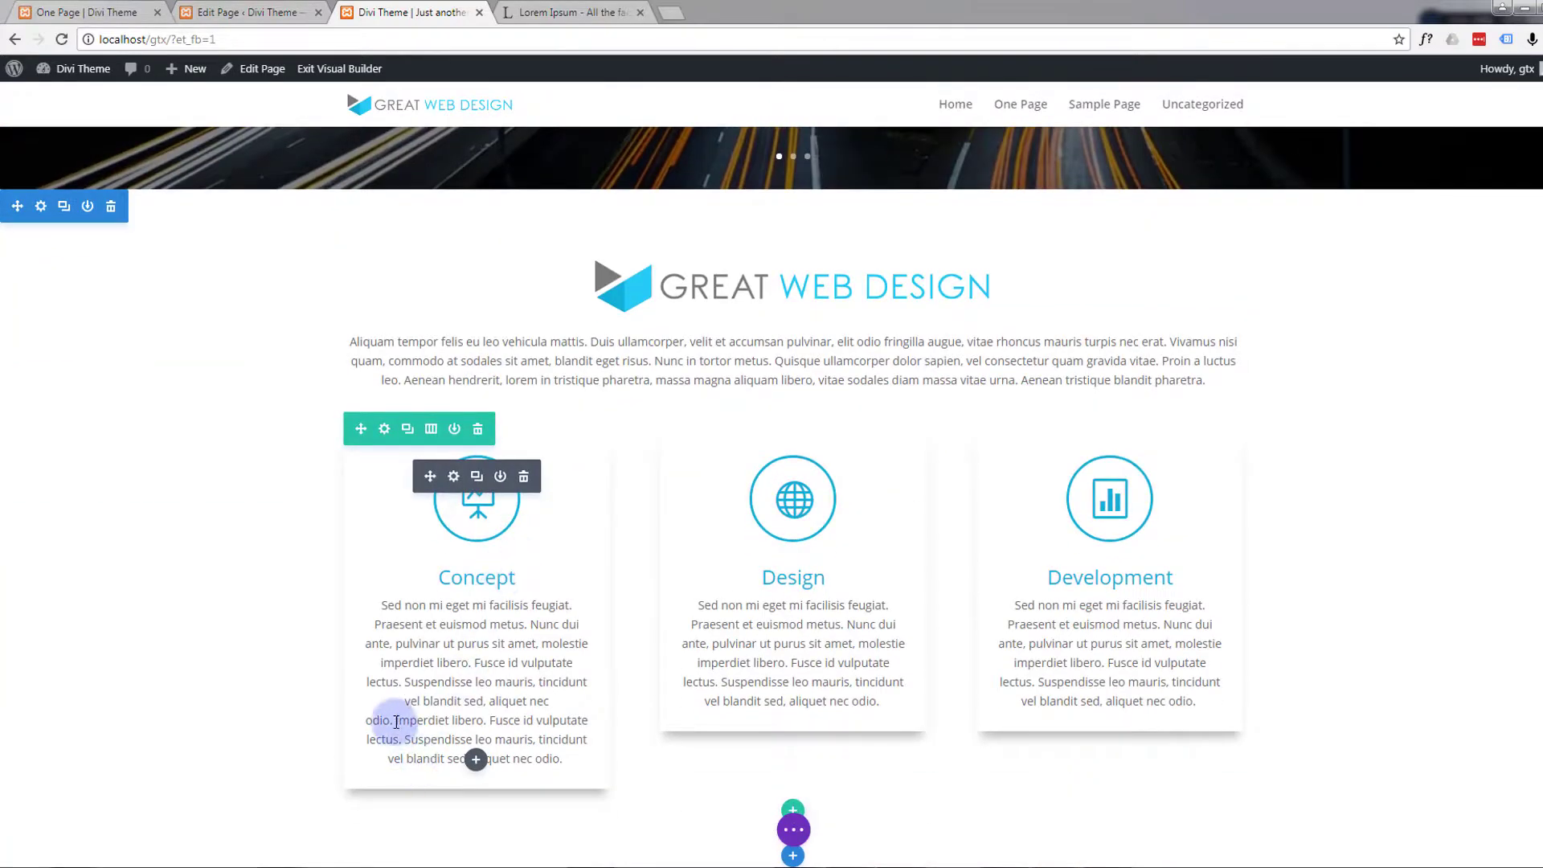
pyautogui.moveTo(396, 721); pyautogui.dragTo(574, 772)
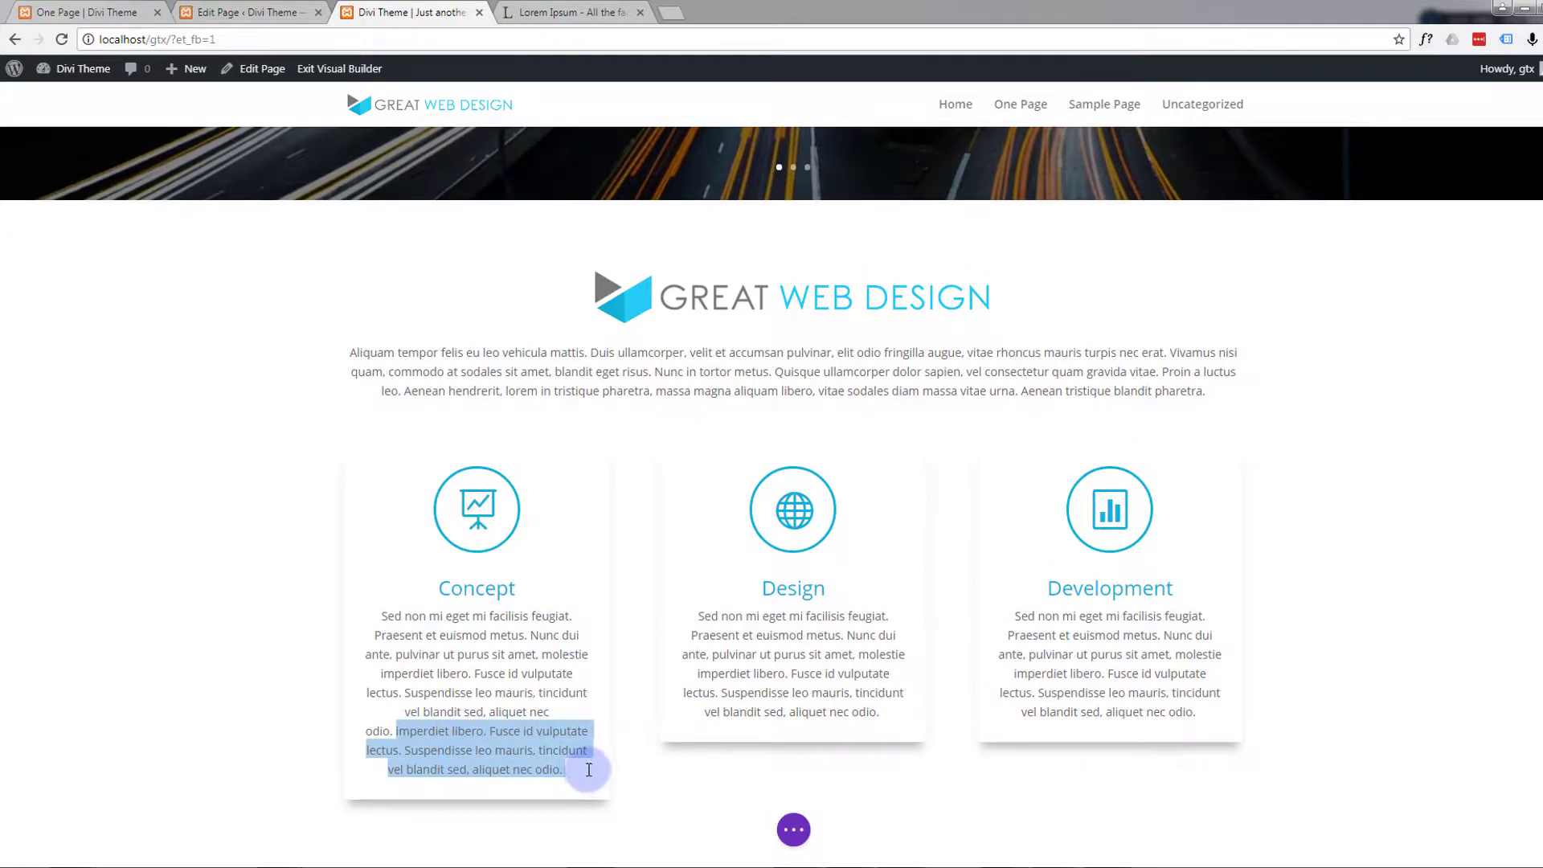
pyautogui.press('BackSpace')
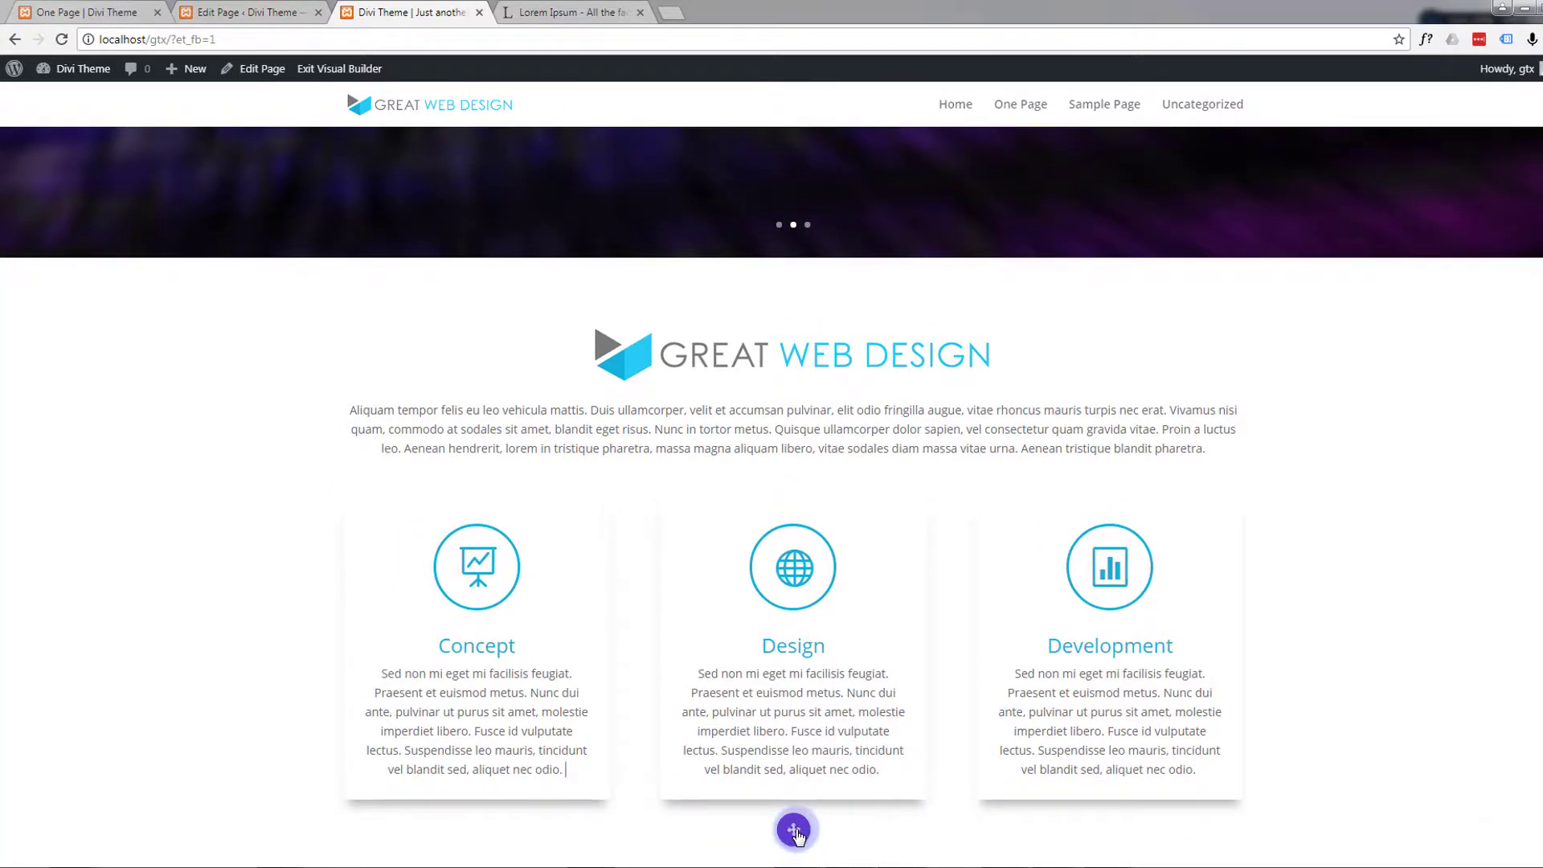
# Save the page, exit the Visual Builder and check the three blurbs on the published page
pyautogui.click(793, 831)
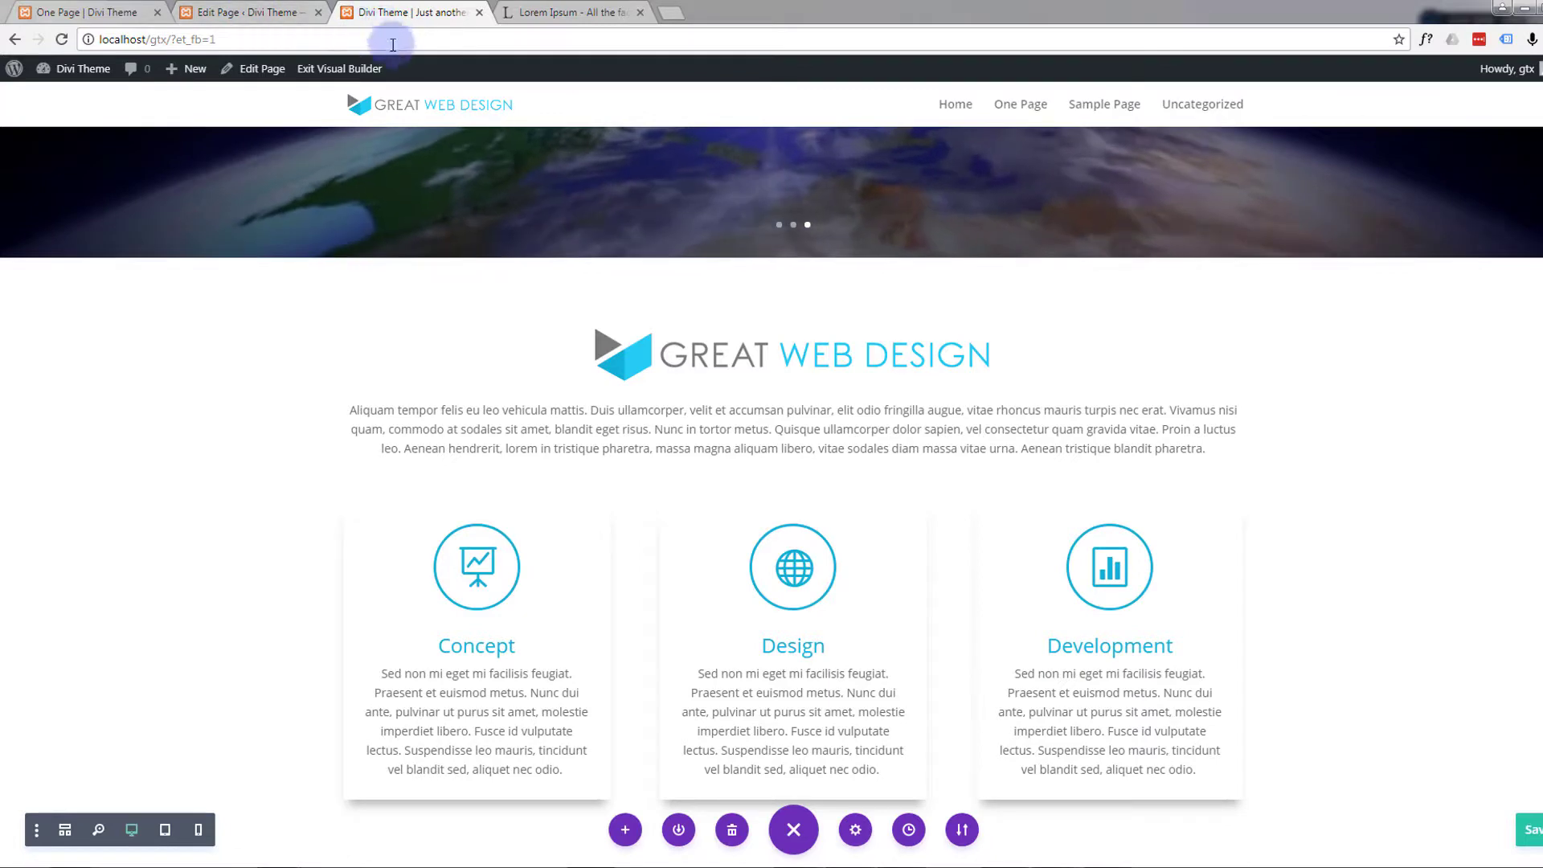
pyautogui.click(334, 69)
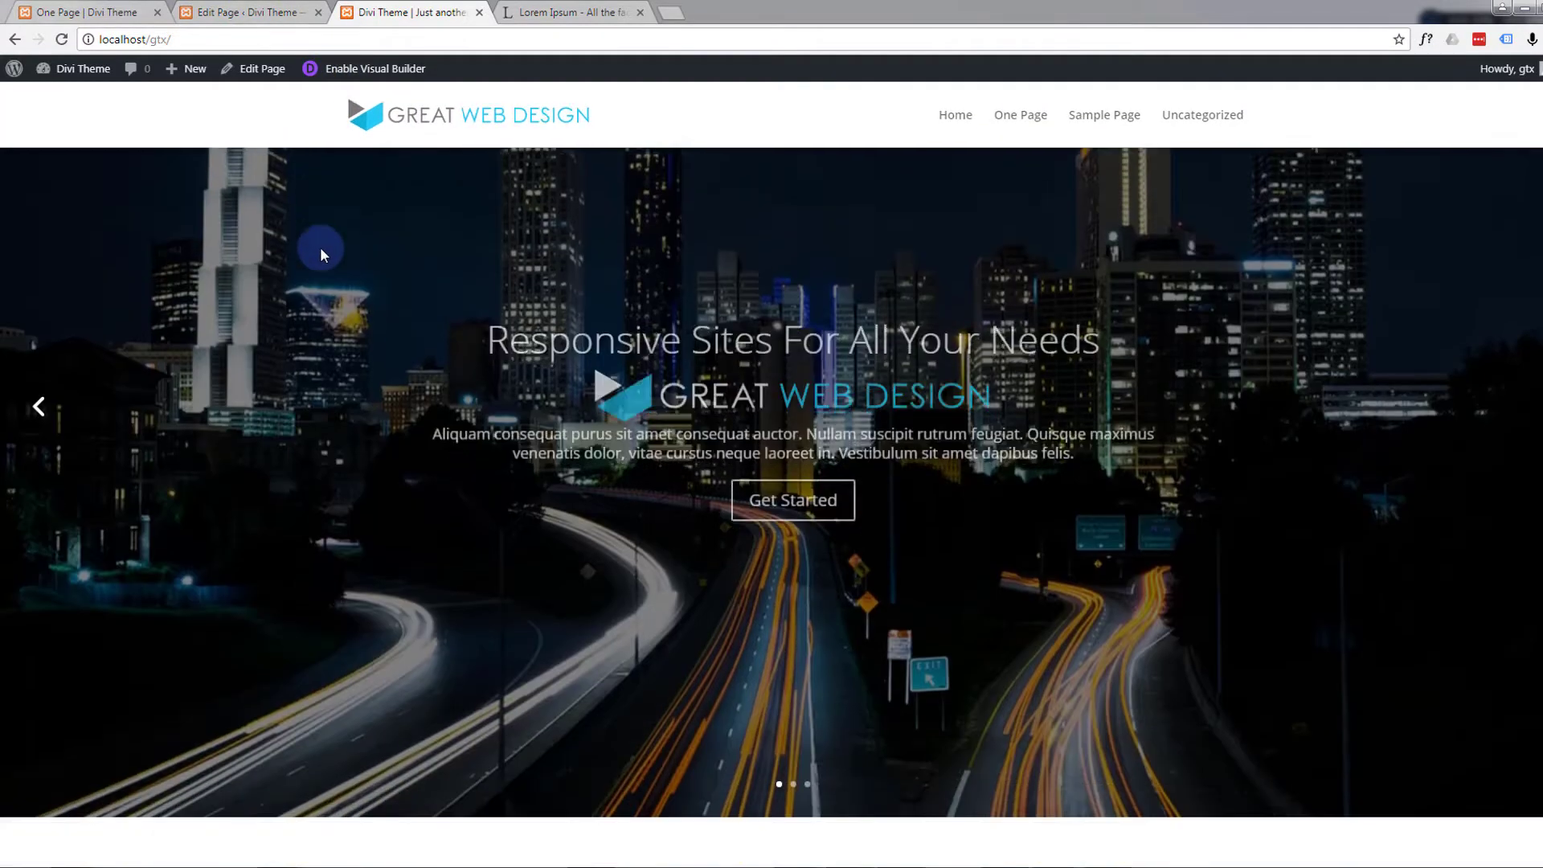
pyautogui.scroll(-7, 320, 248)
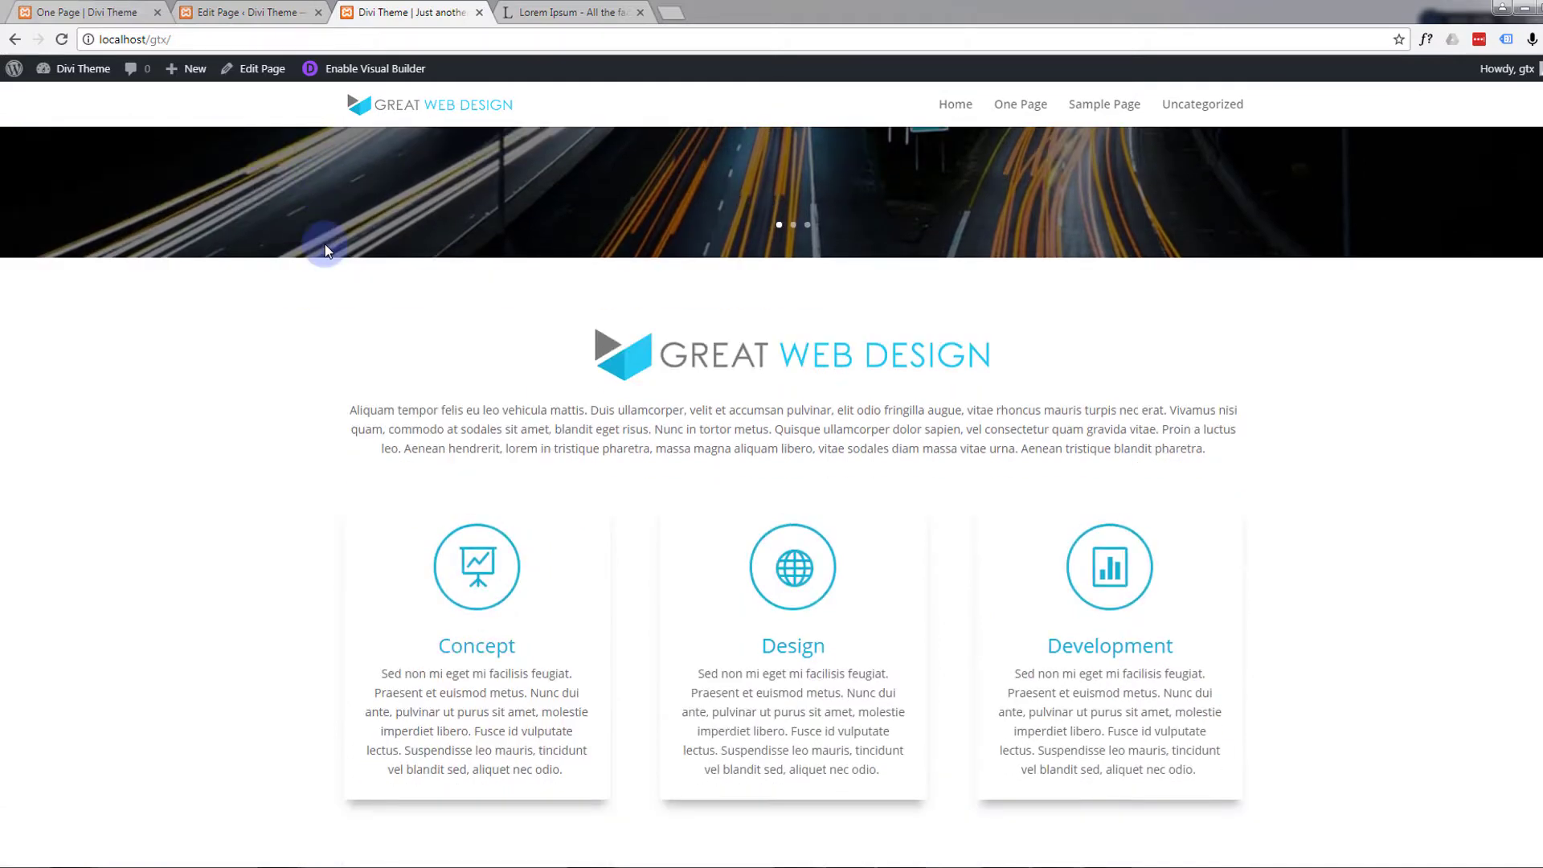